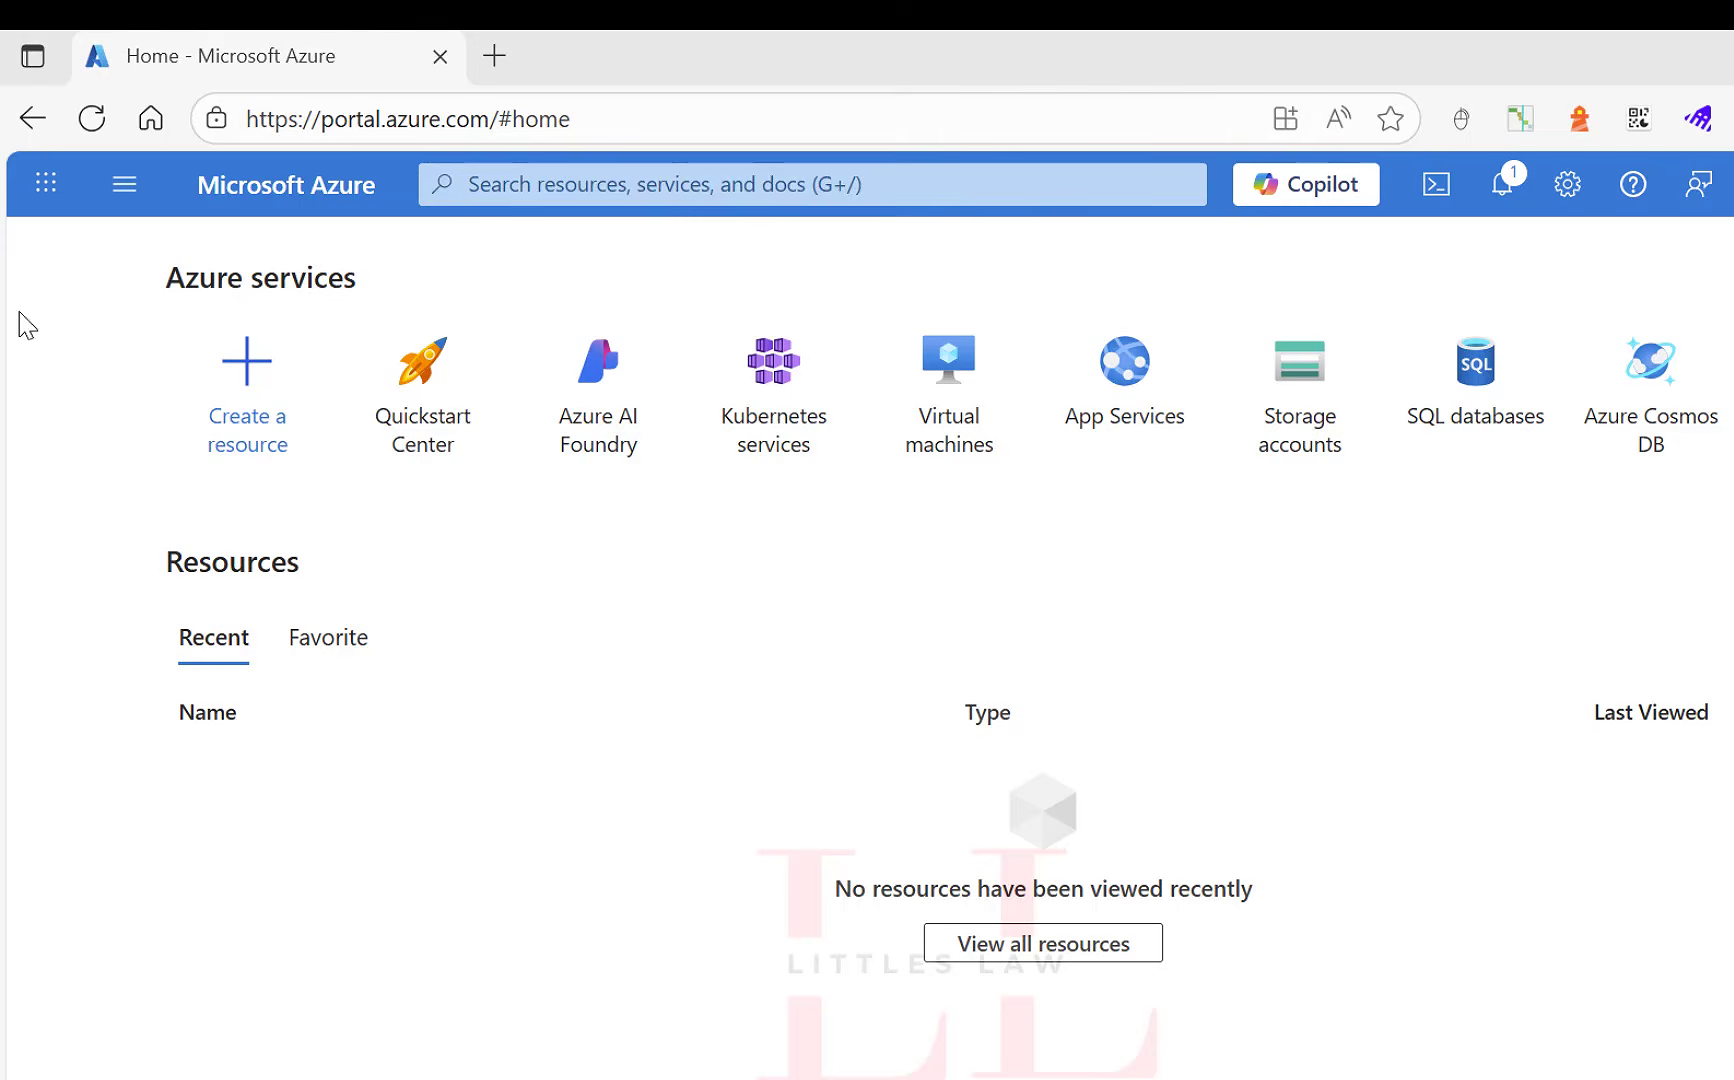
Open the virtual machines list, reload it and start creating a new standard virtual machine.
click(567, 184)
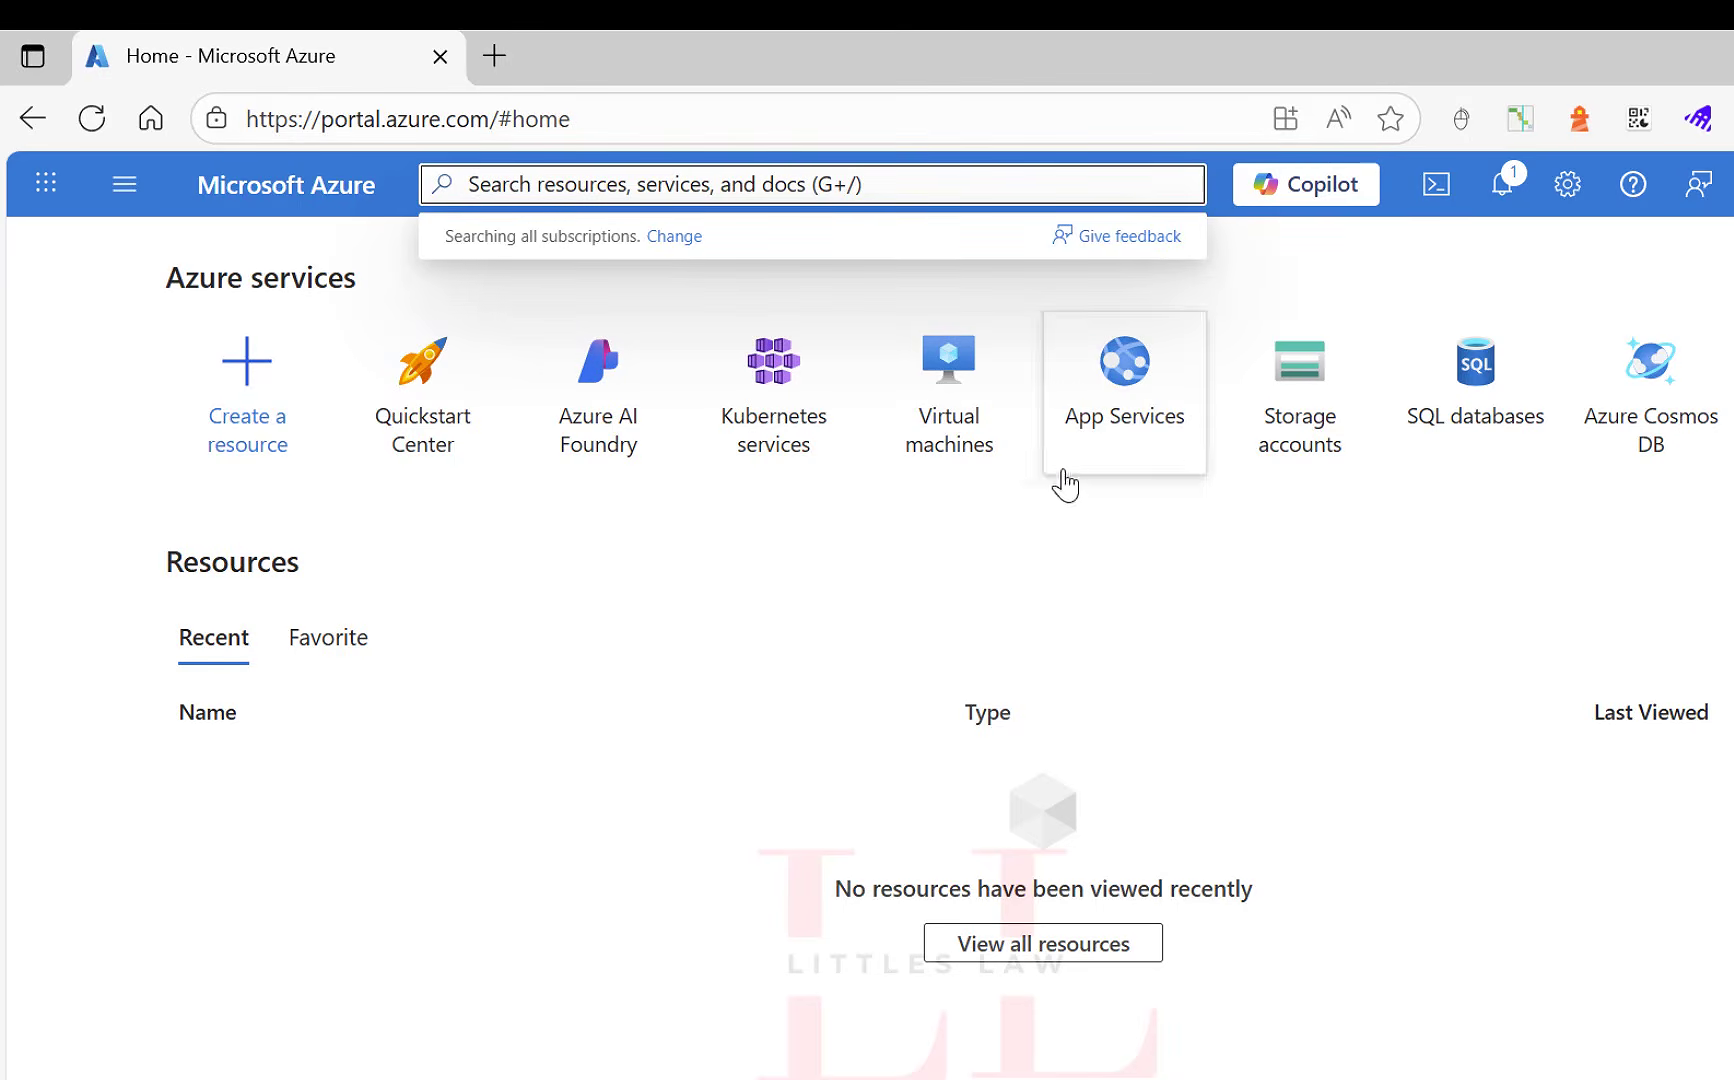
click(944, 375)
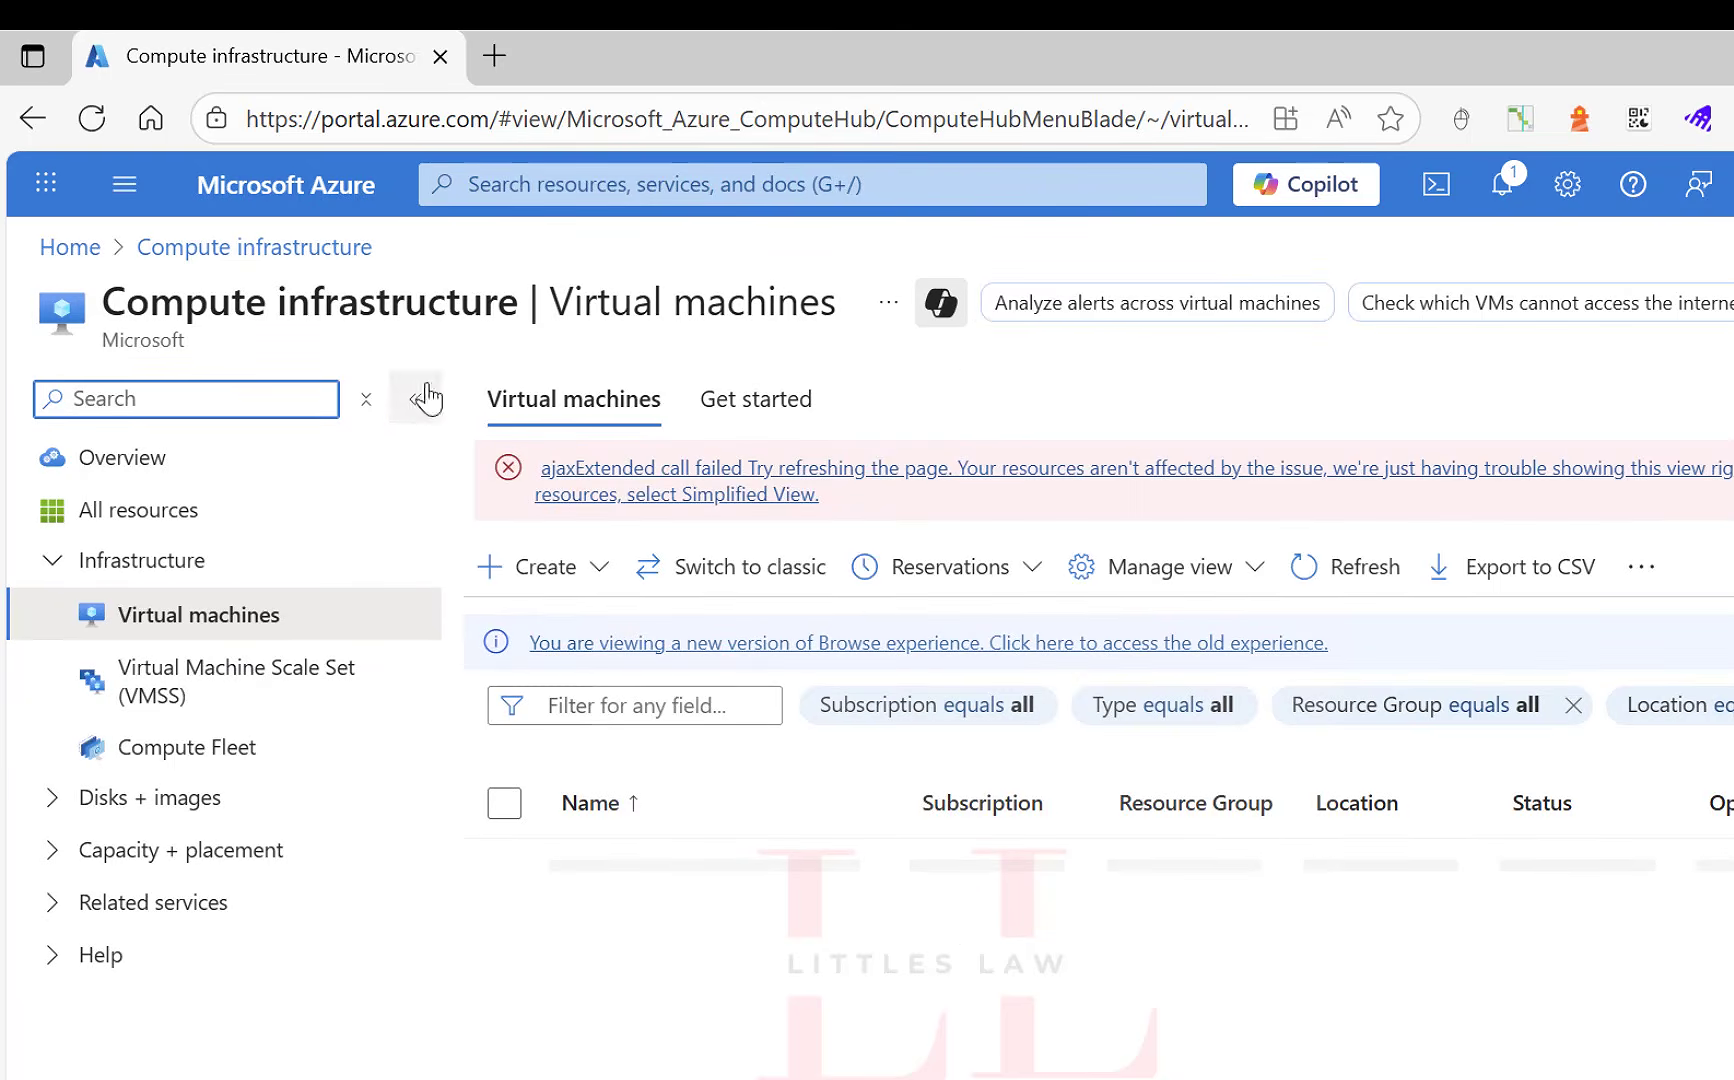
click(92, 118)
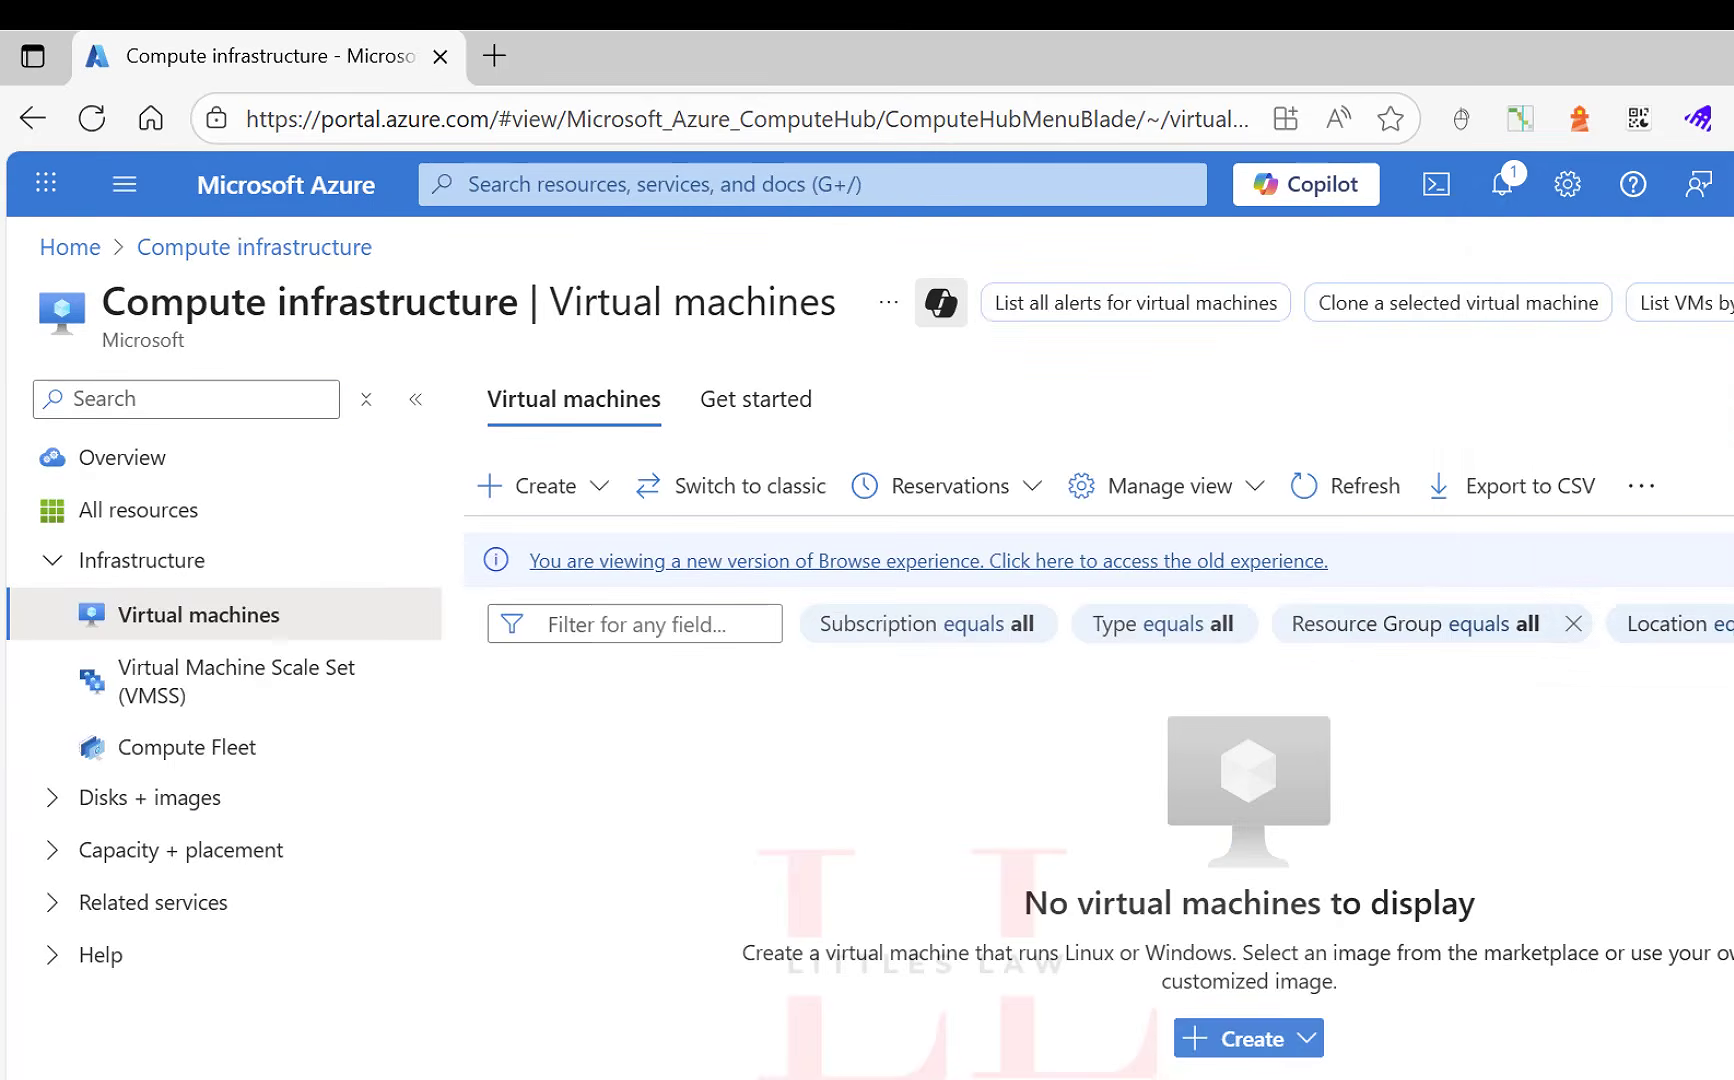
click(600, 490)
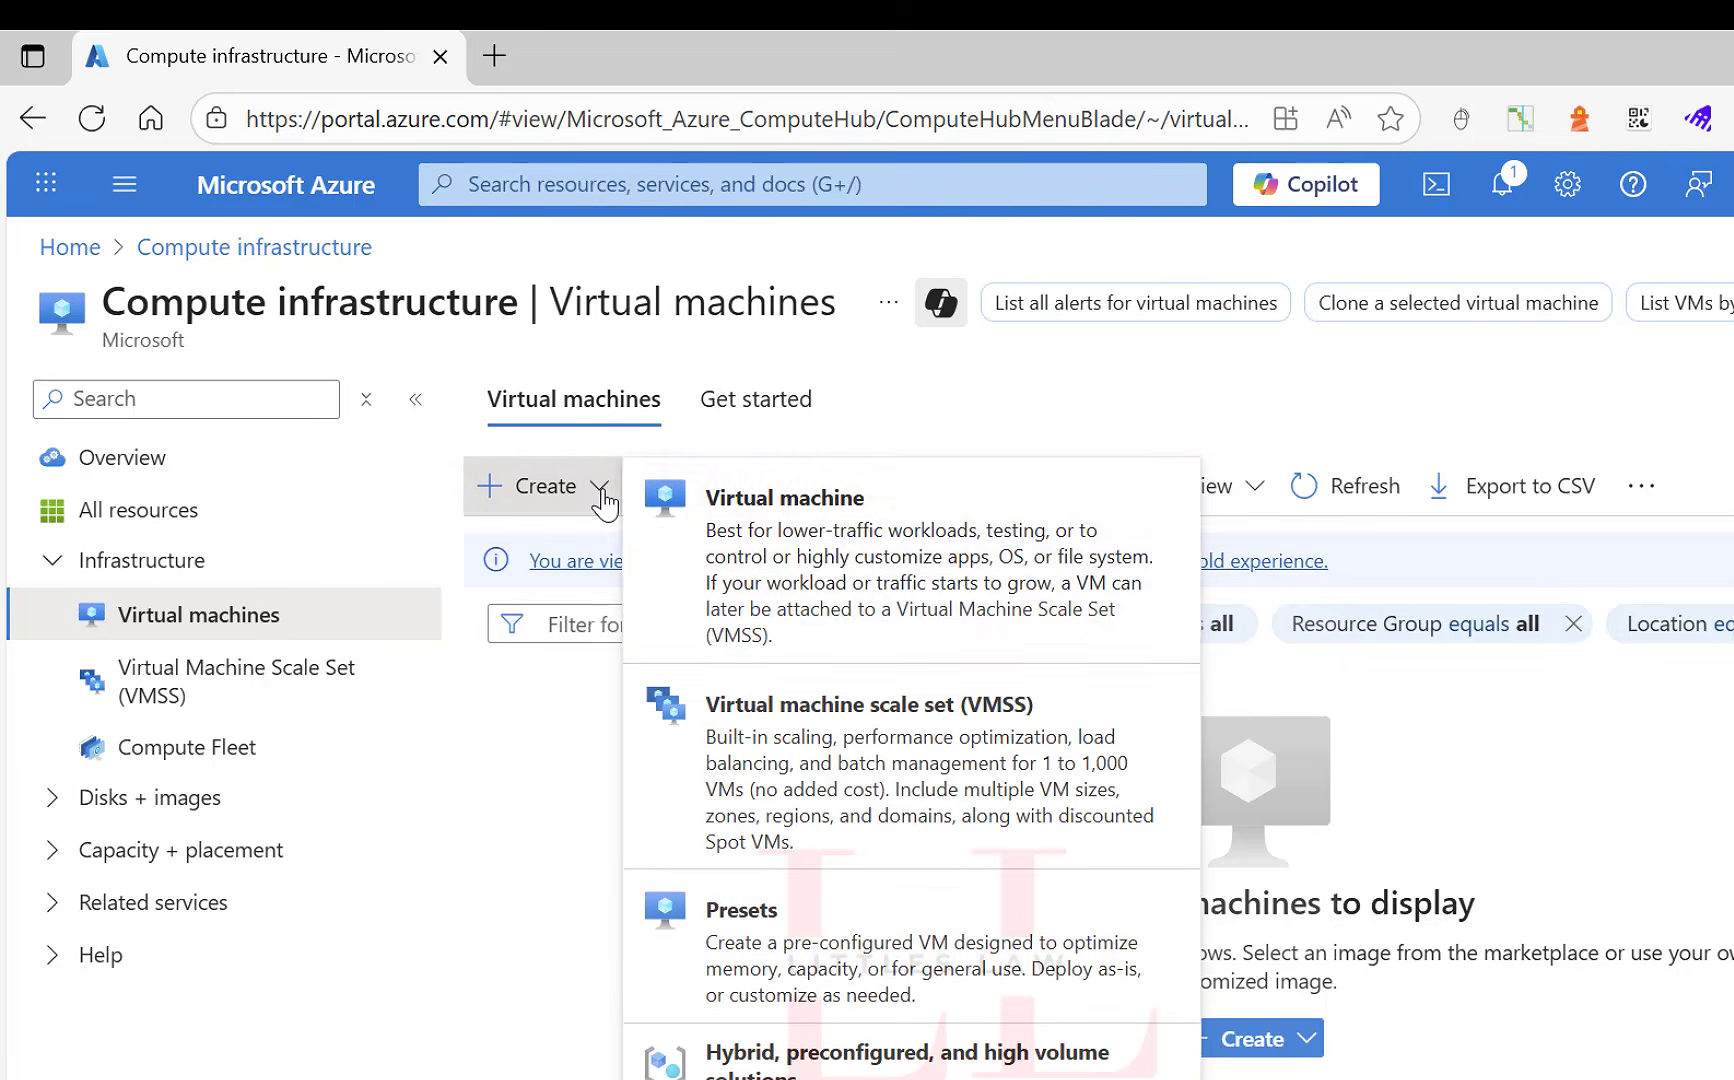
click(832, 566)
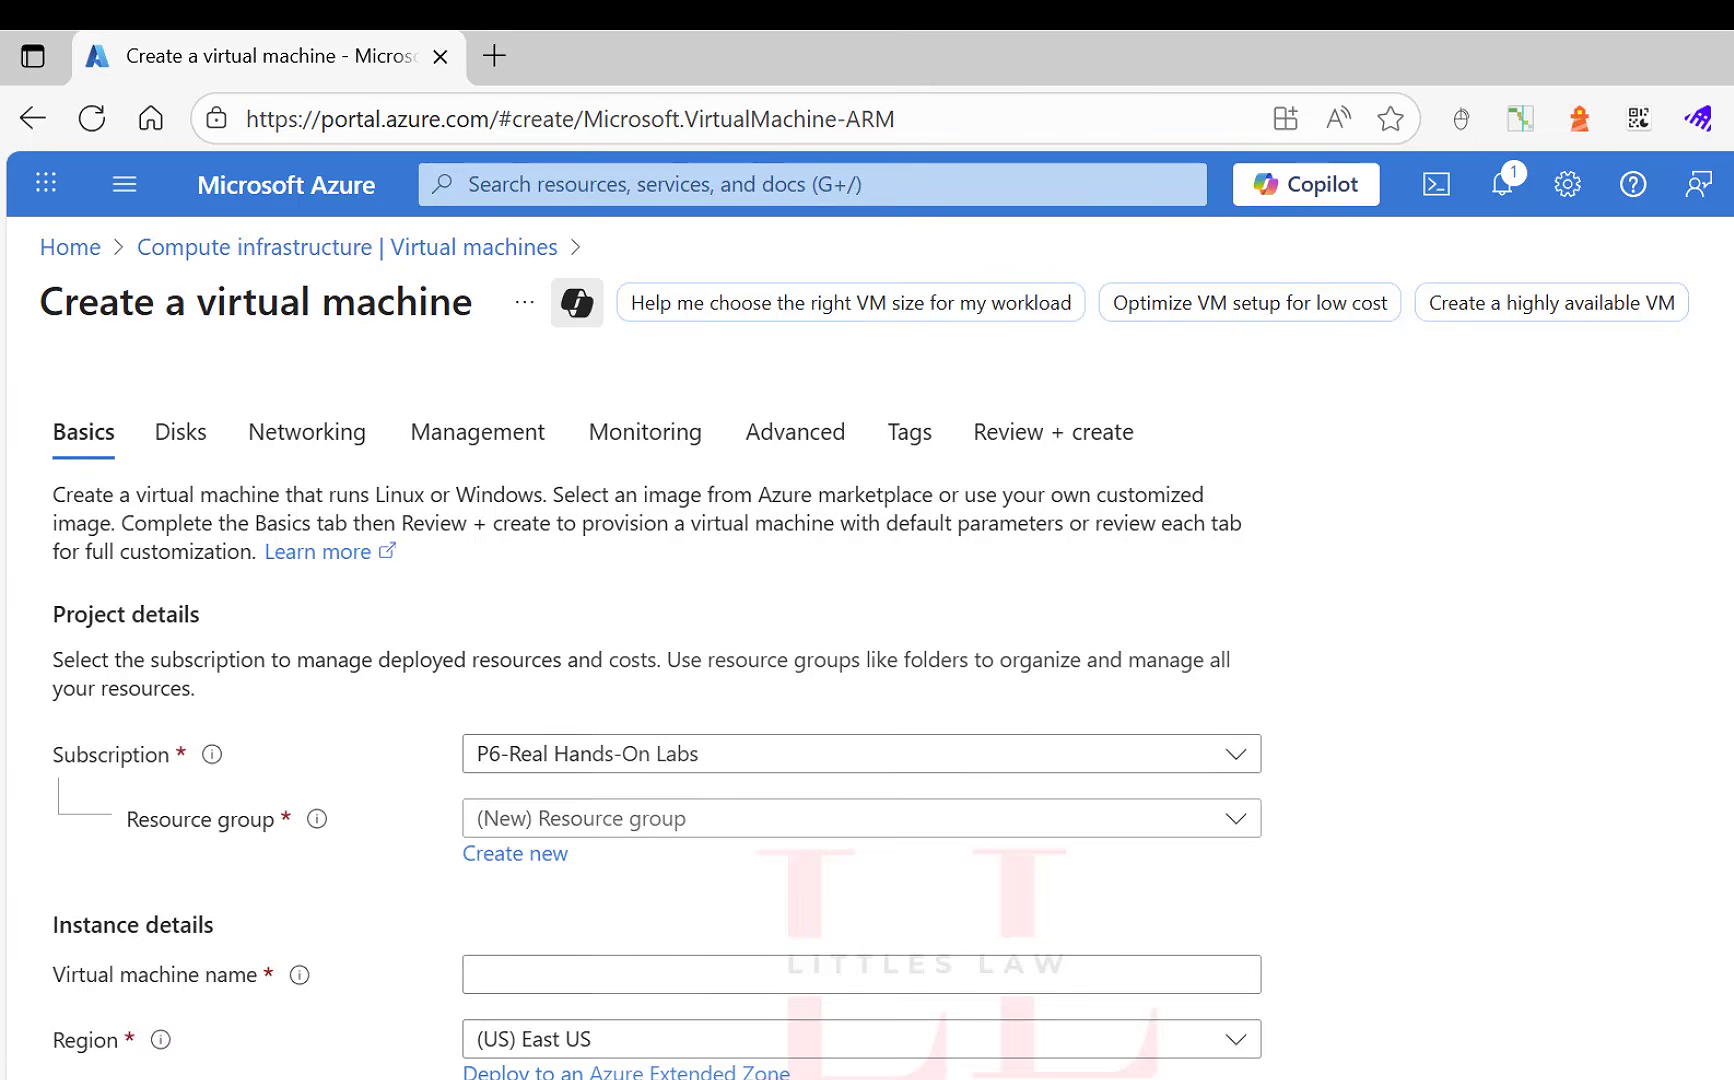
Assign the existing resource group 1-b971bb23-playground-sandbox and name the virtual machine vm-littleslaw-eus-001.
click(906, 828)
click(770, 937)
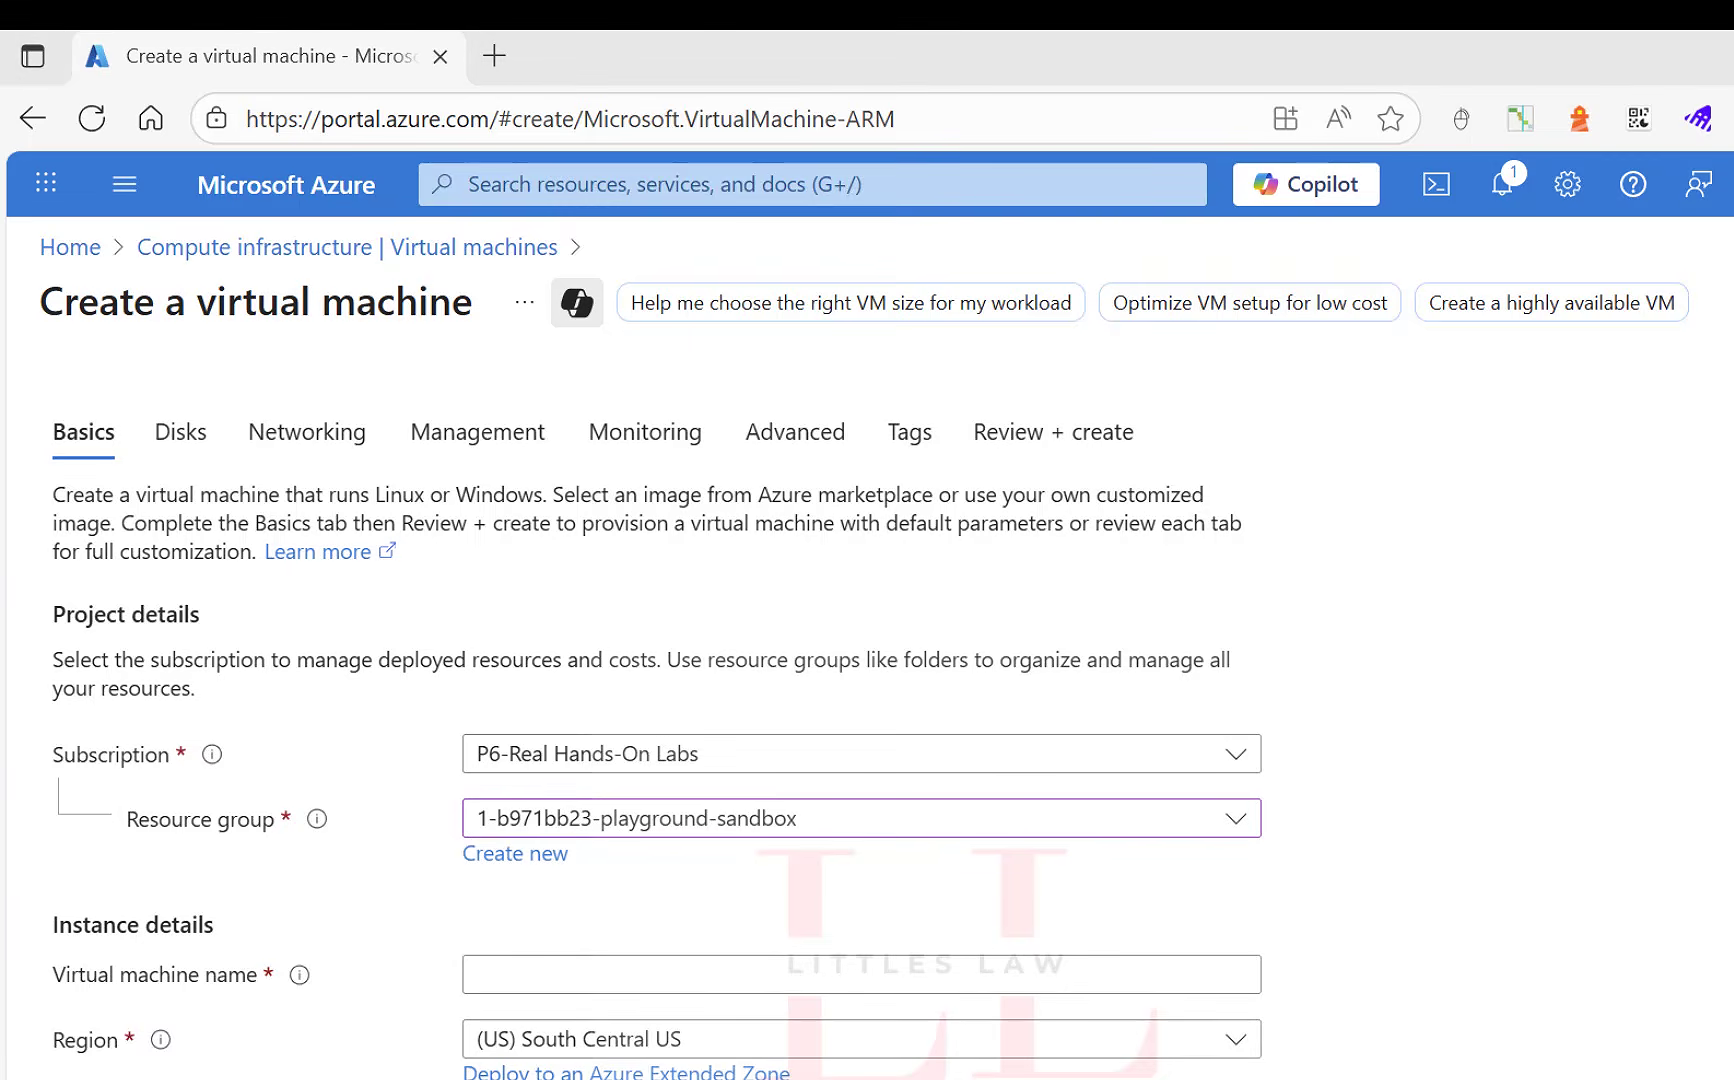
click(531, 979)
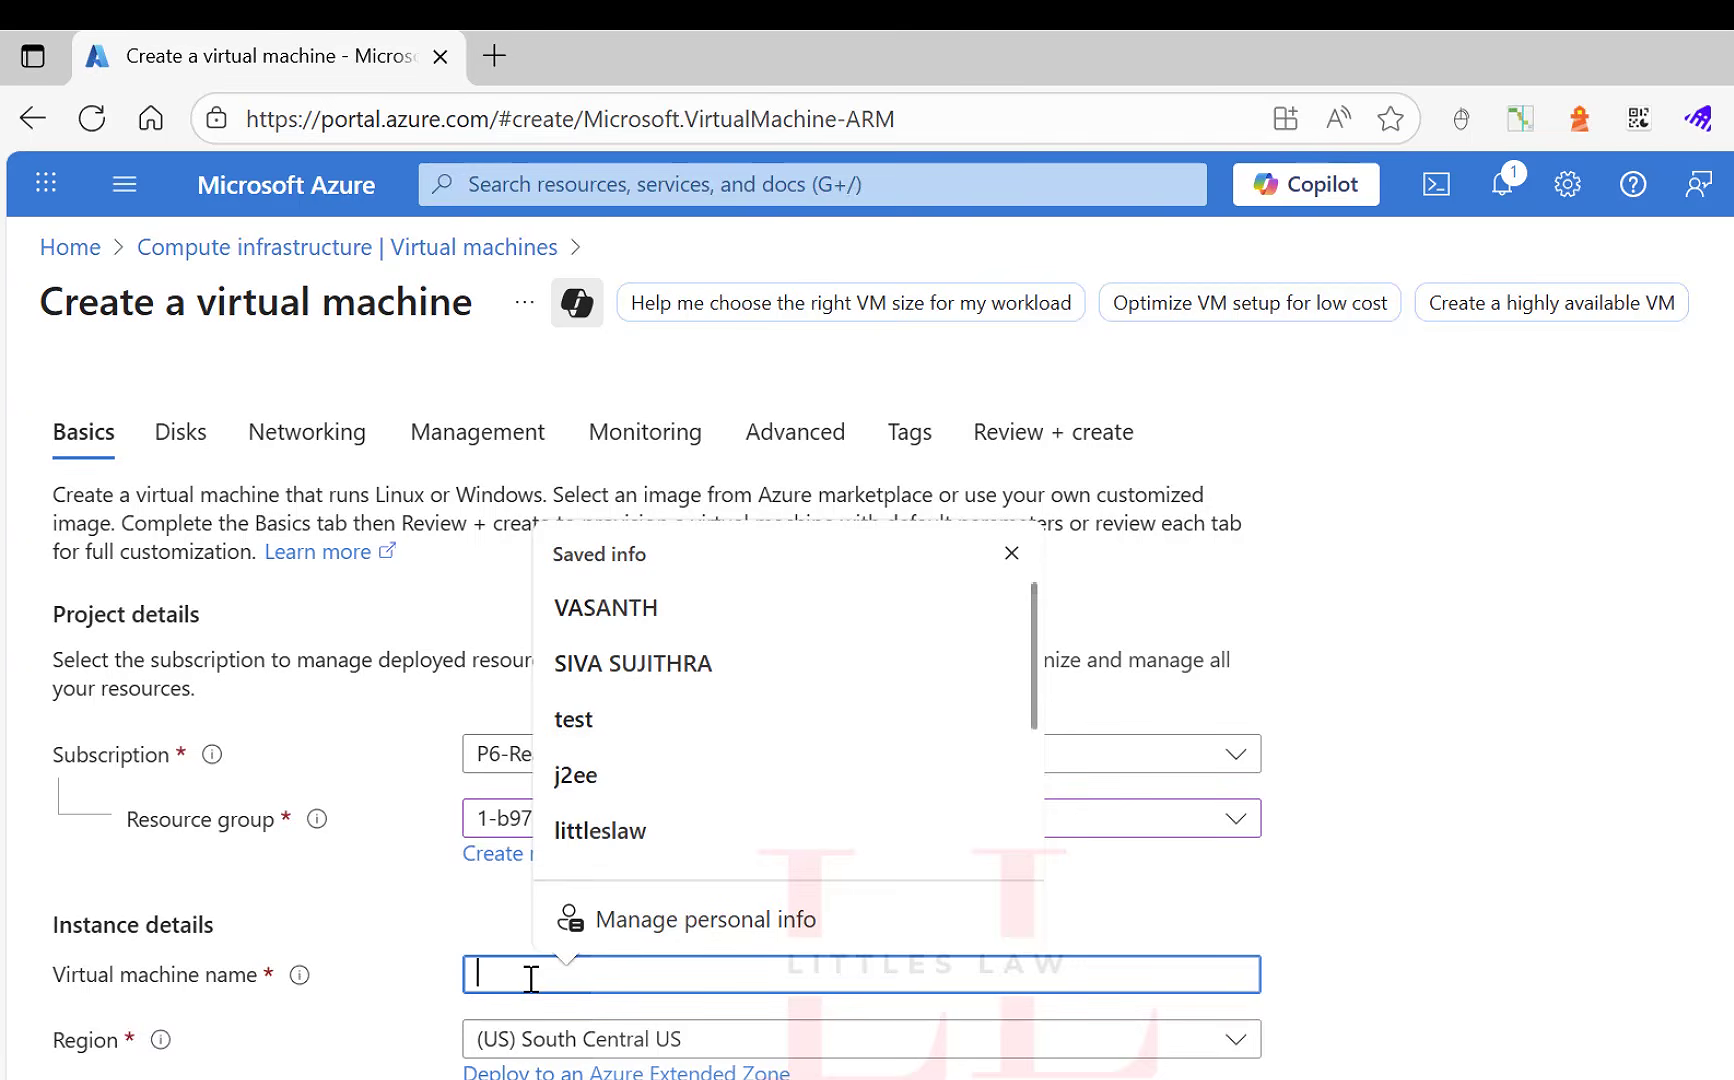
text(vm-)
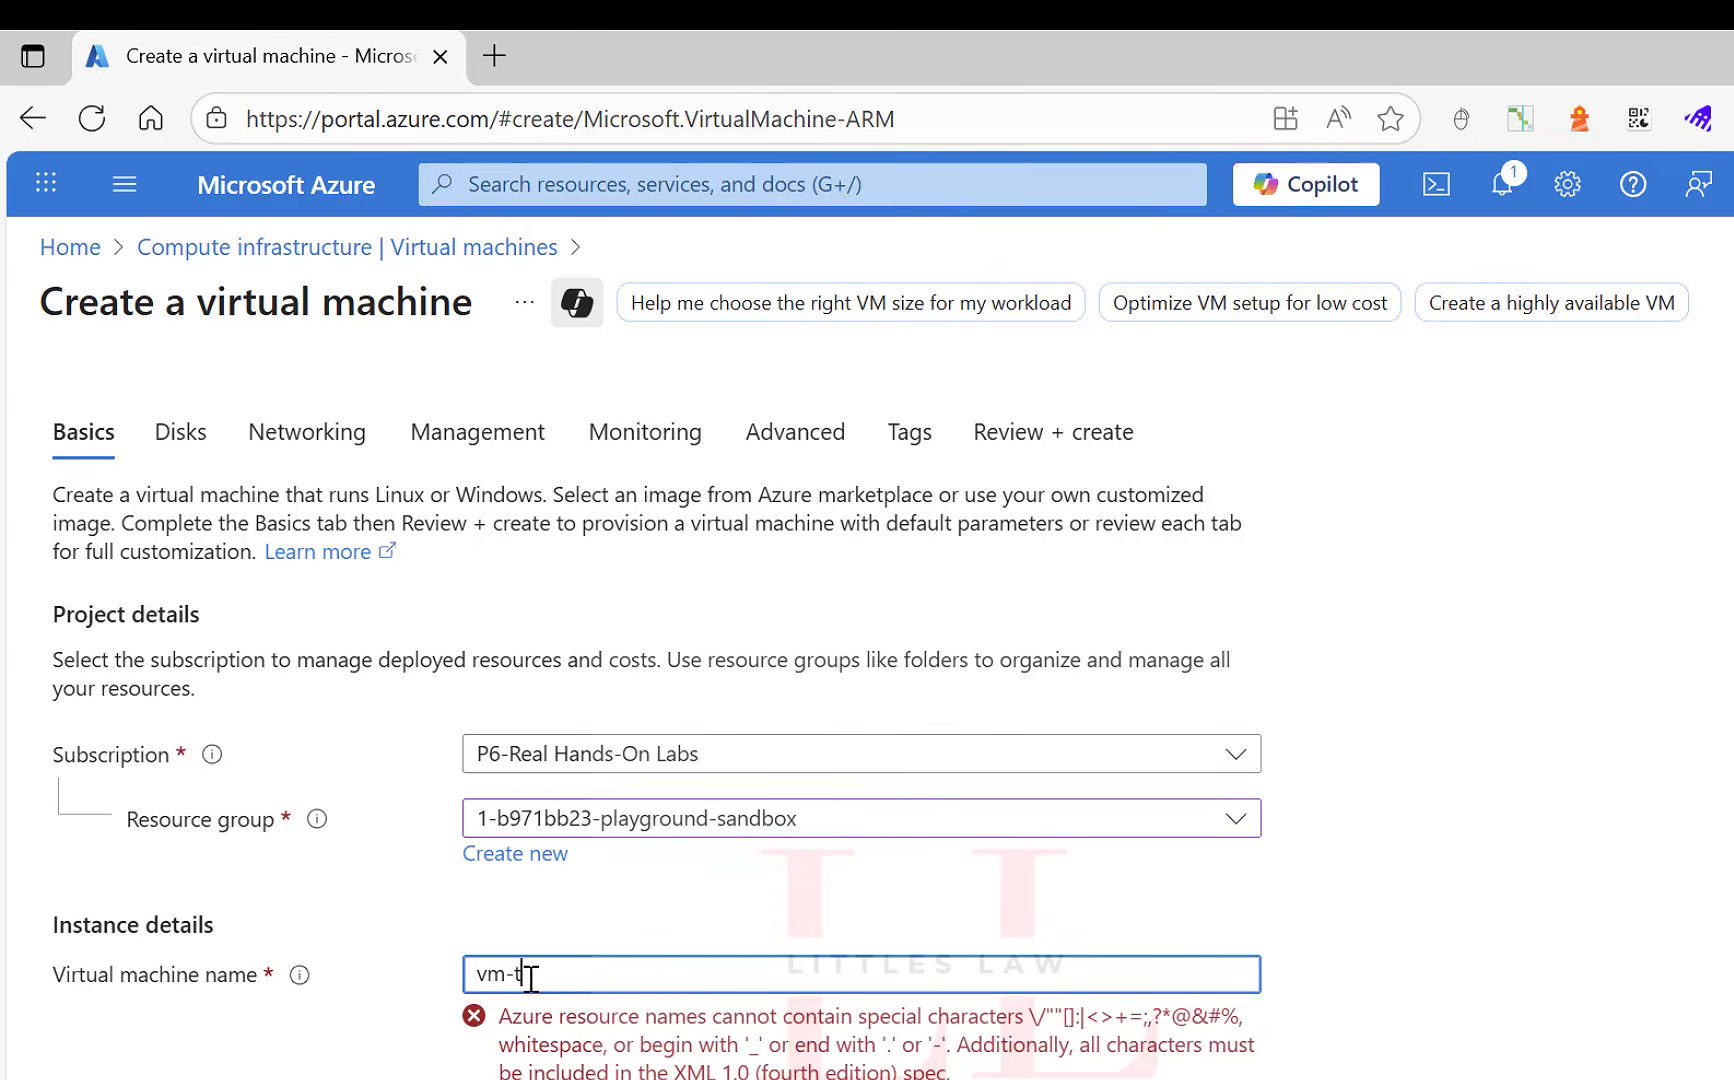
text(littleslaw-eus)
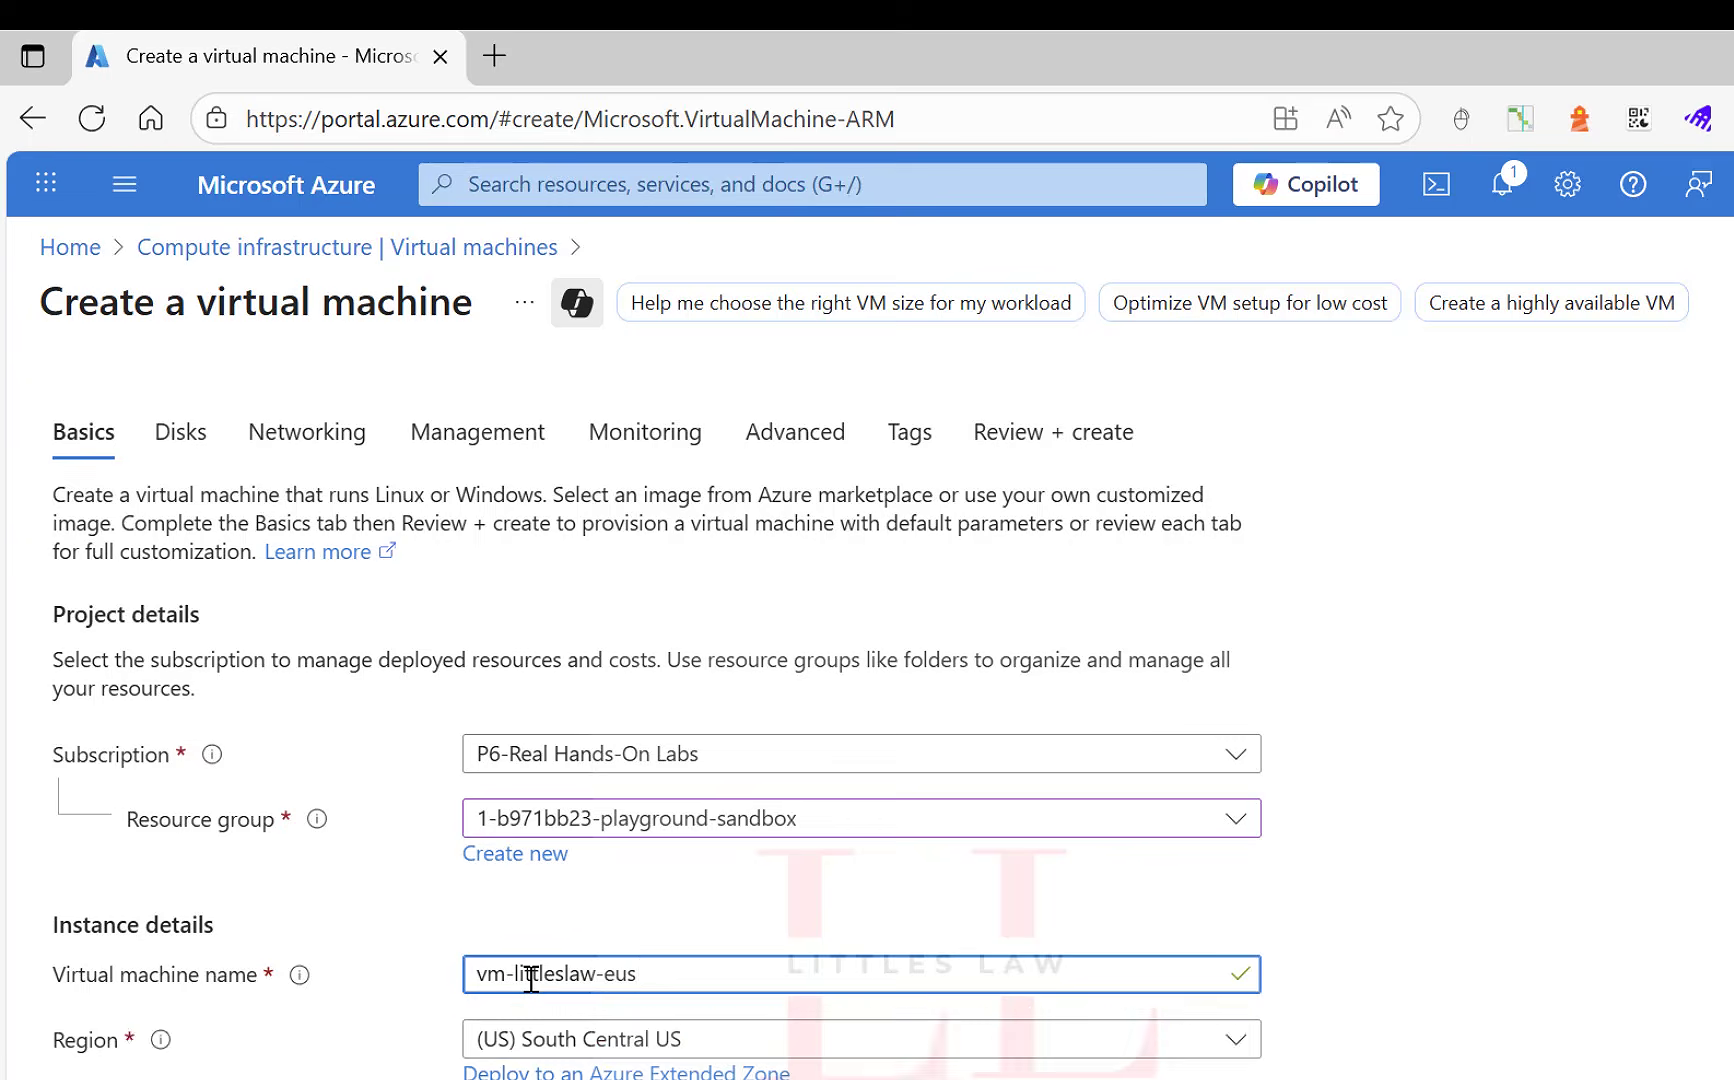
text(-001)
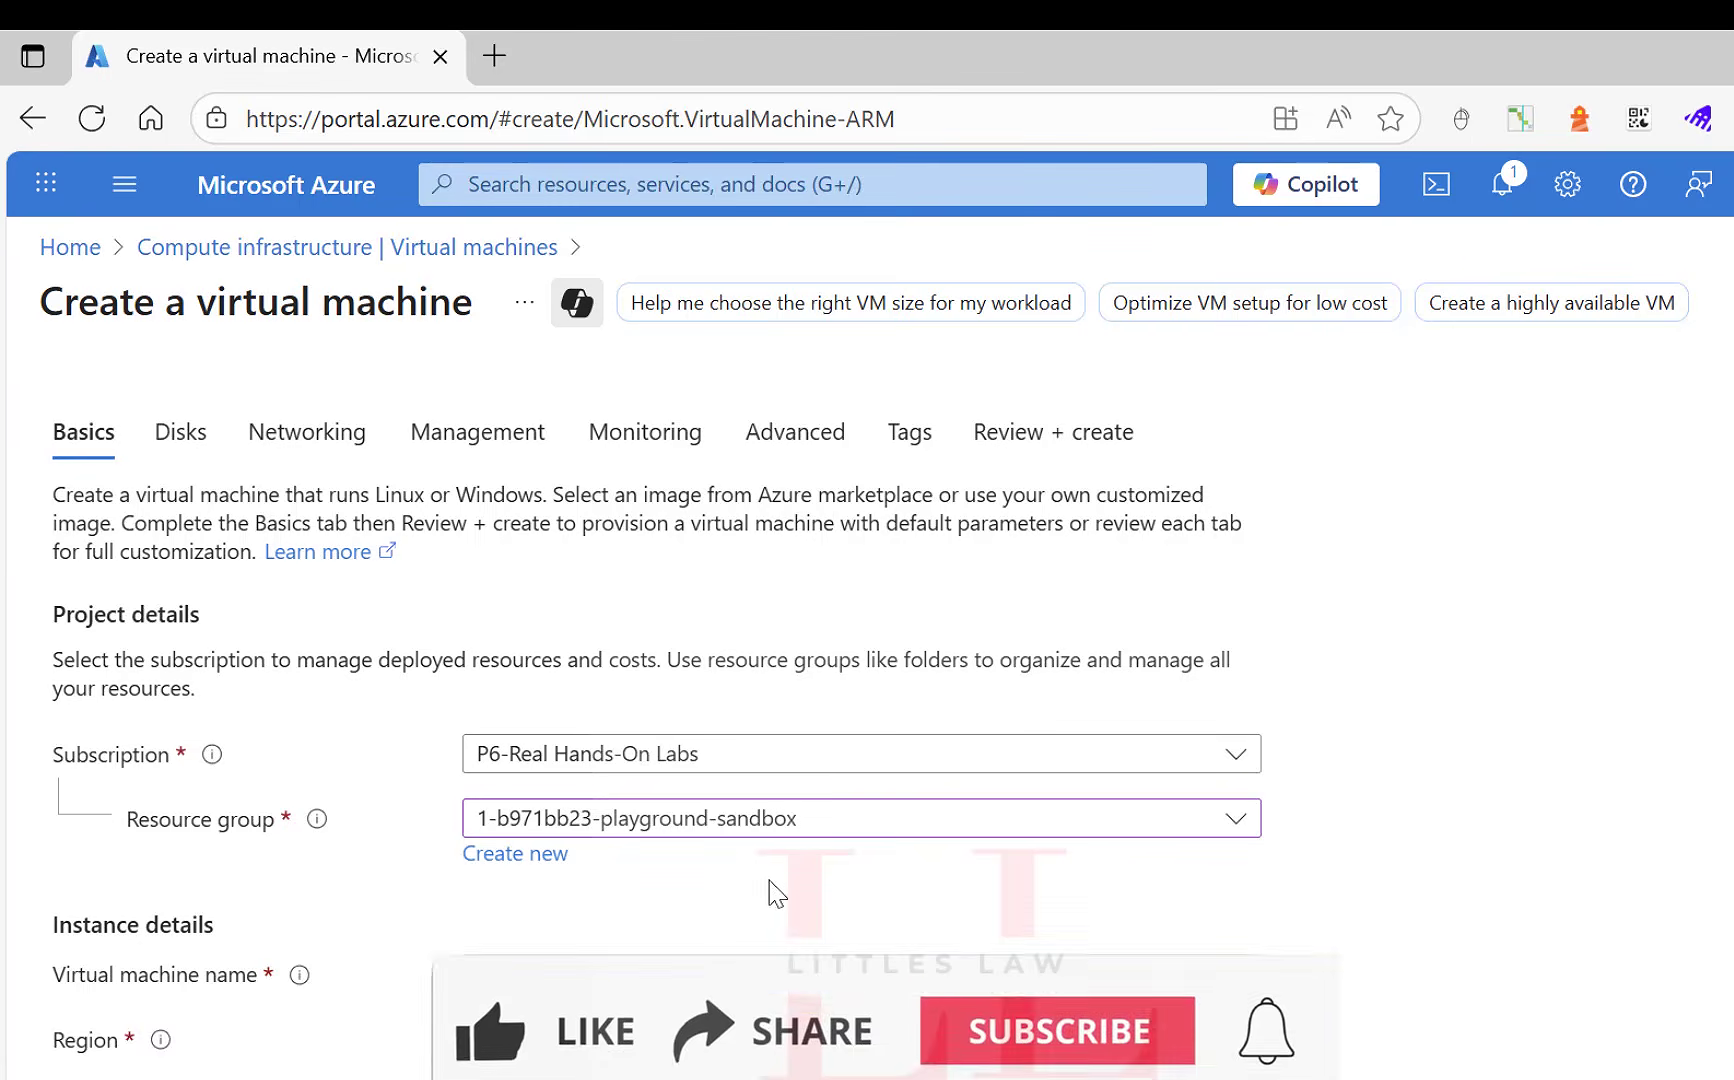
Set the availability options to "No infrastructure redundancy required" and the security type to Standard.
scroll(770, 894, down, 2)
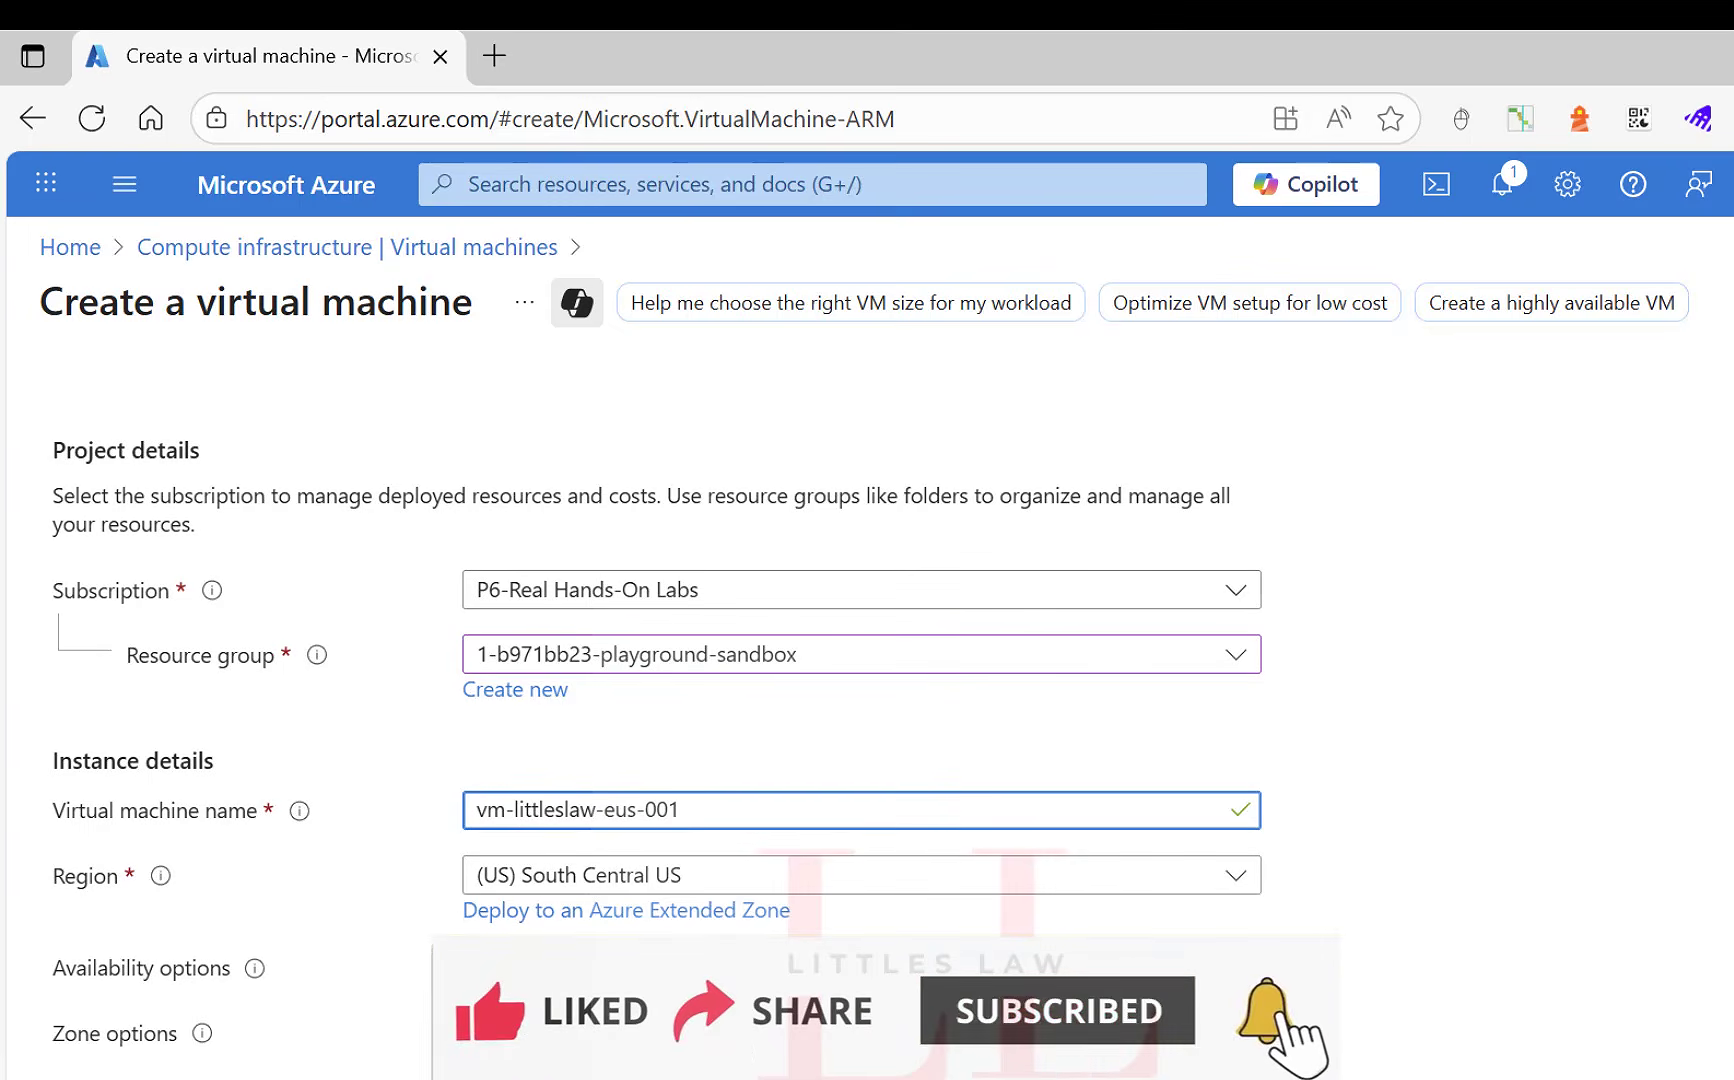
click(826, 968)
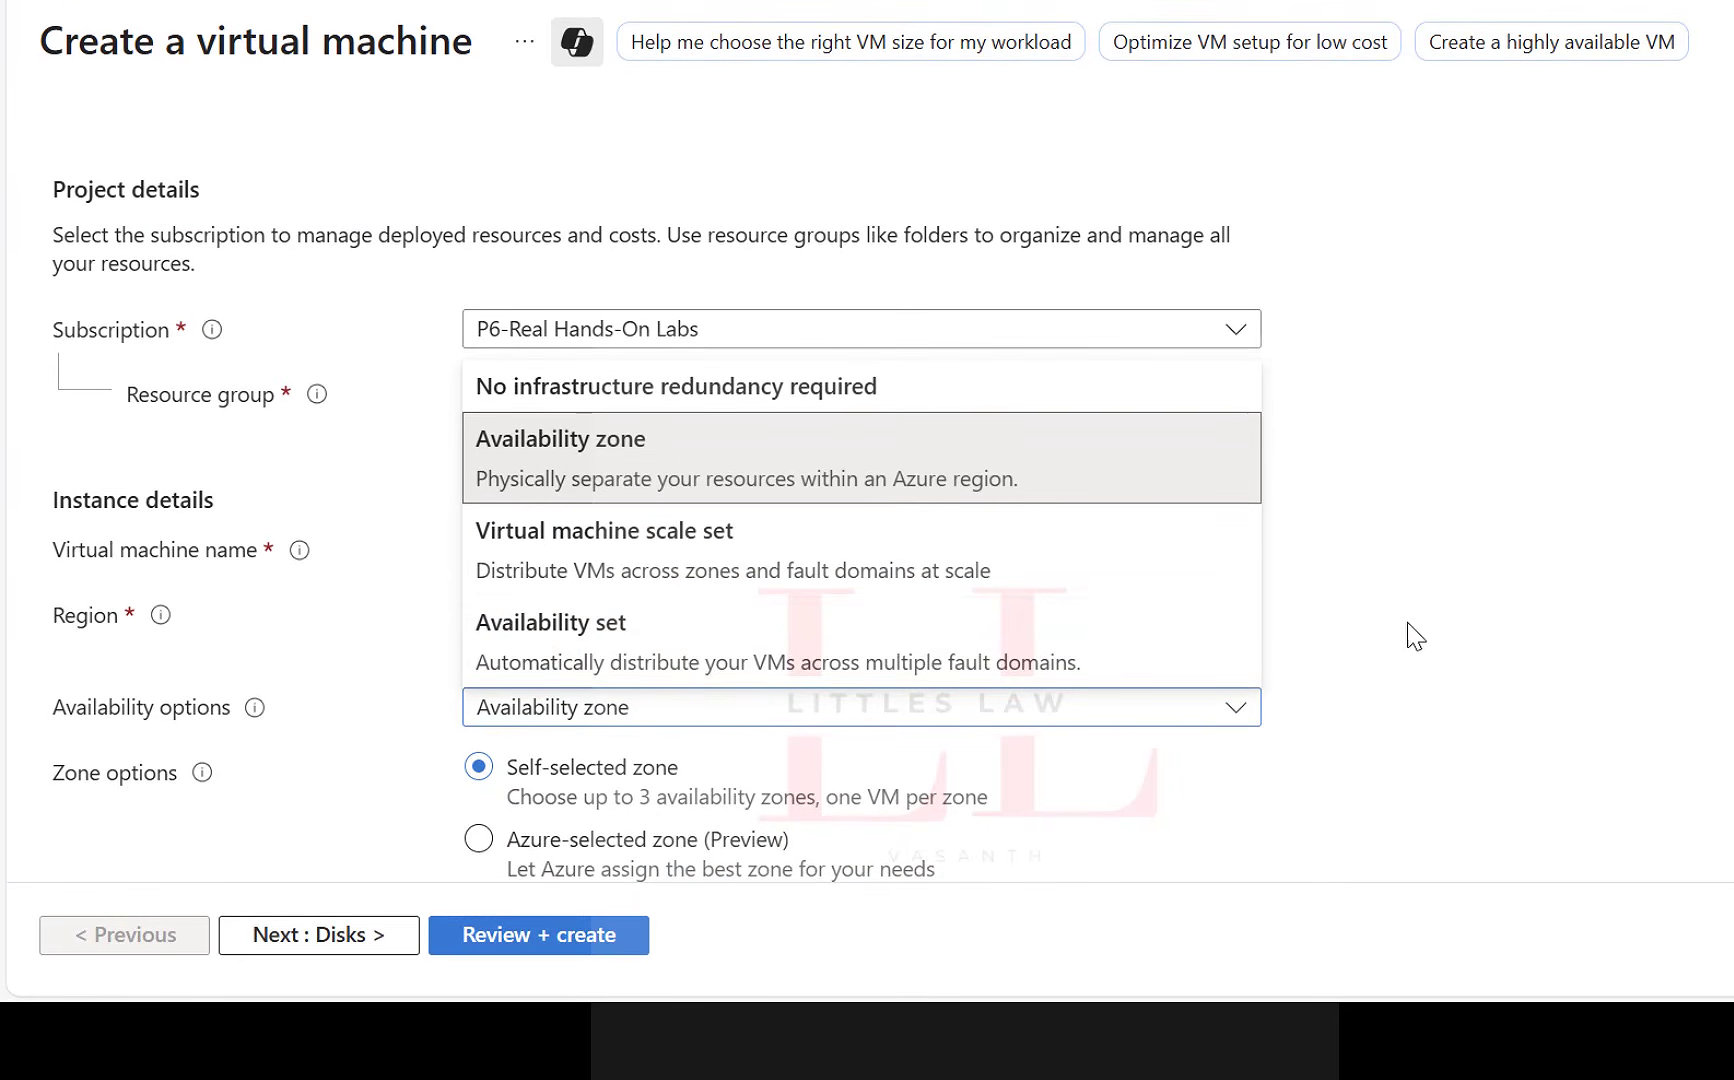
click(633, 386)
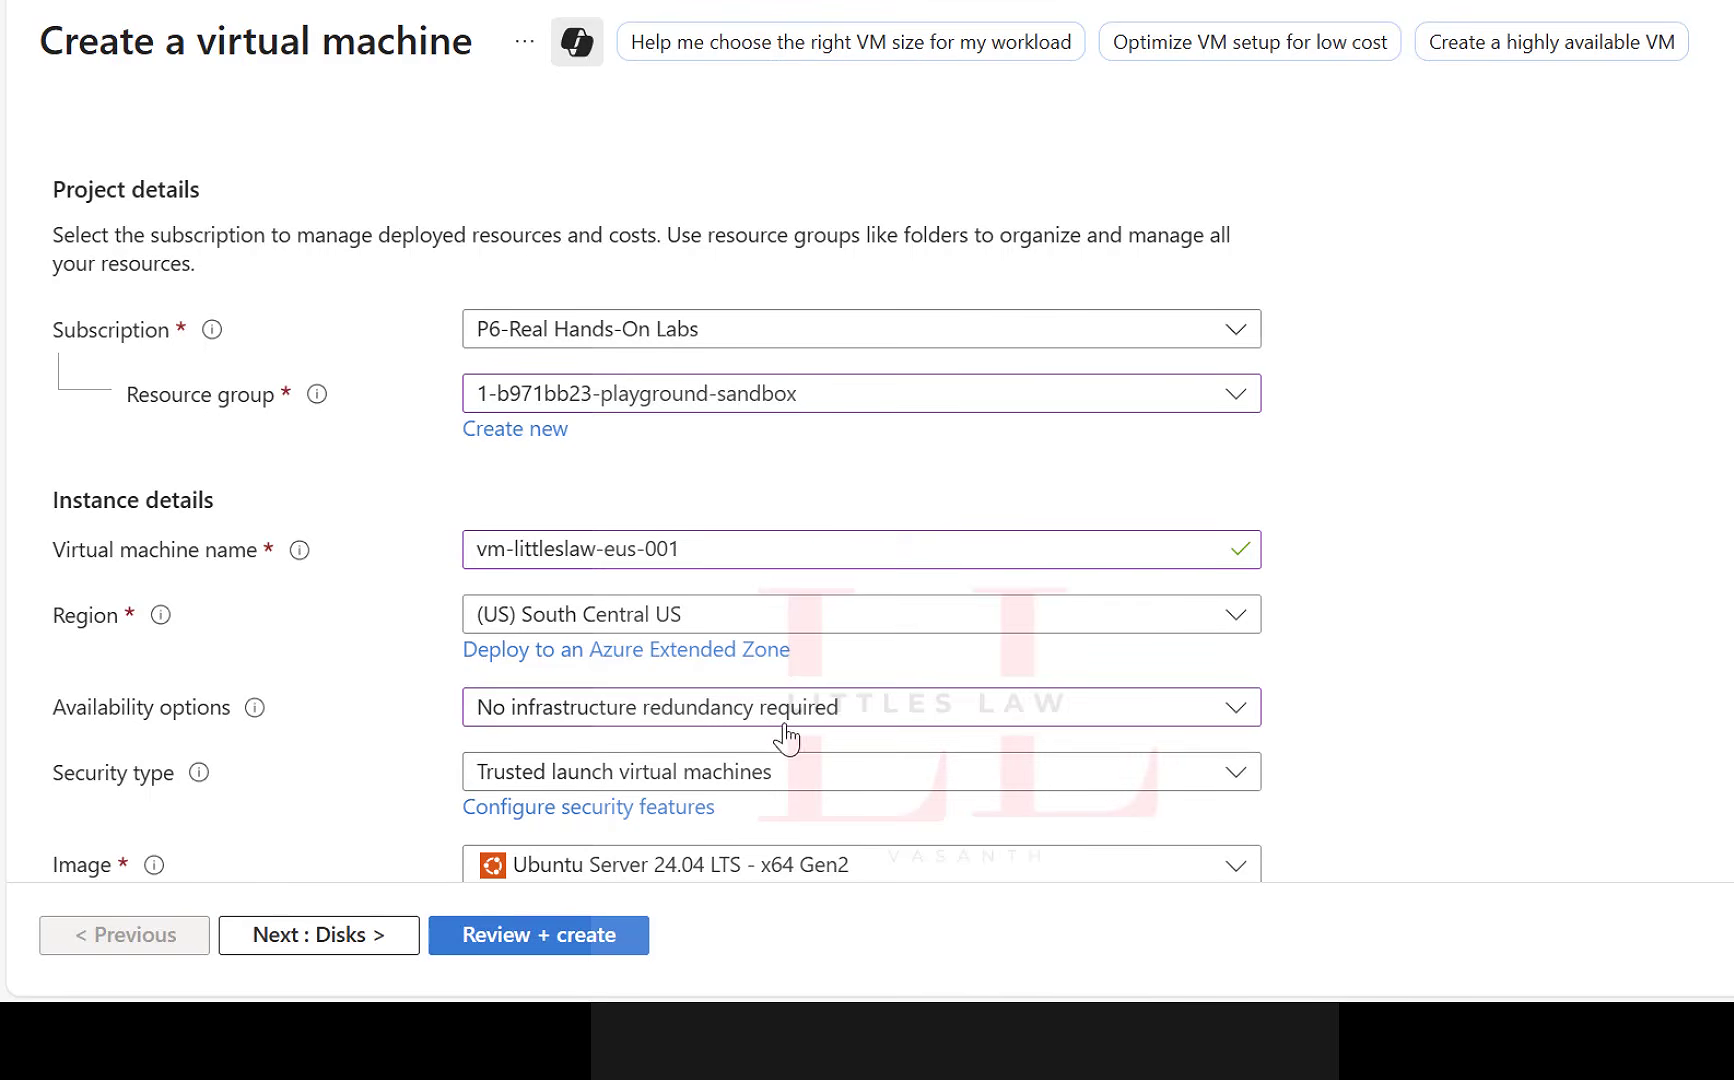
click(797, 772)
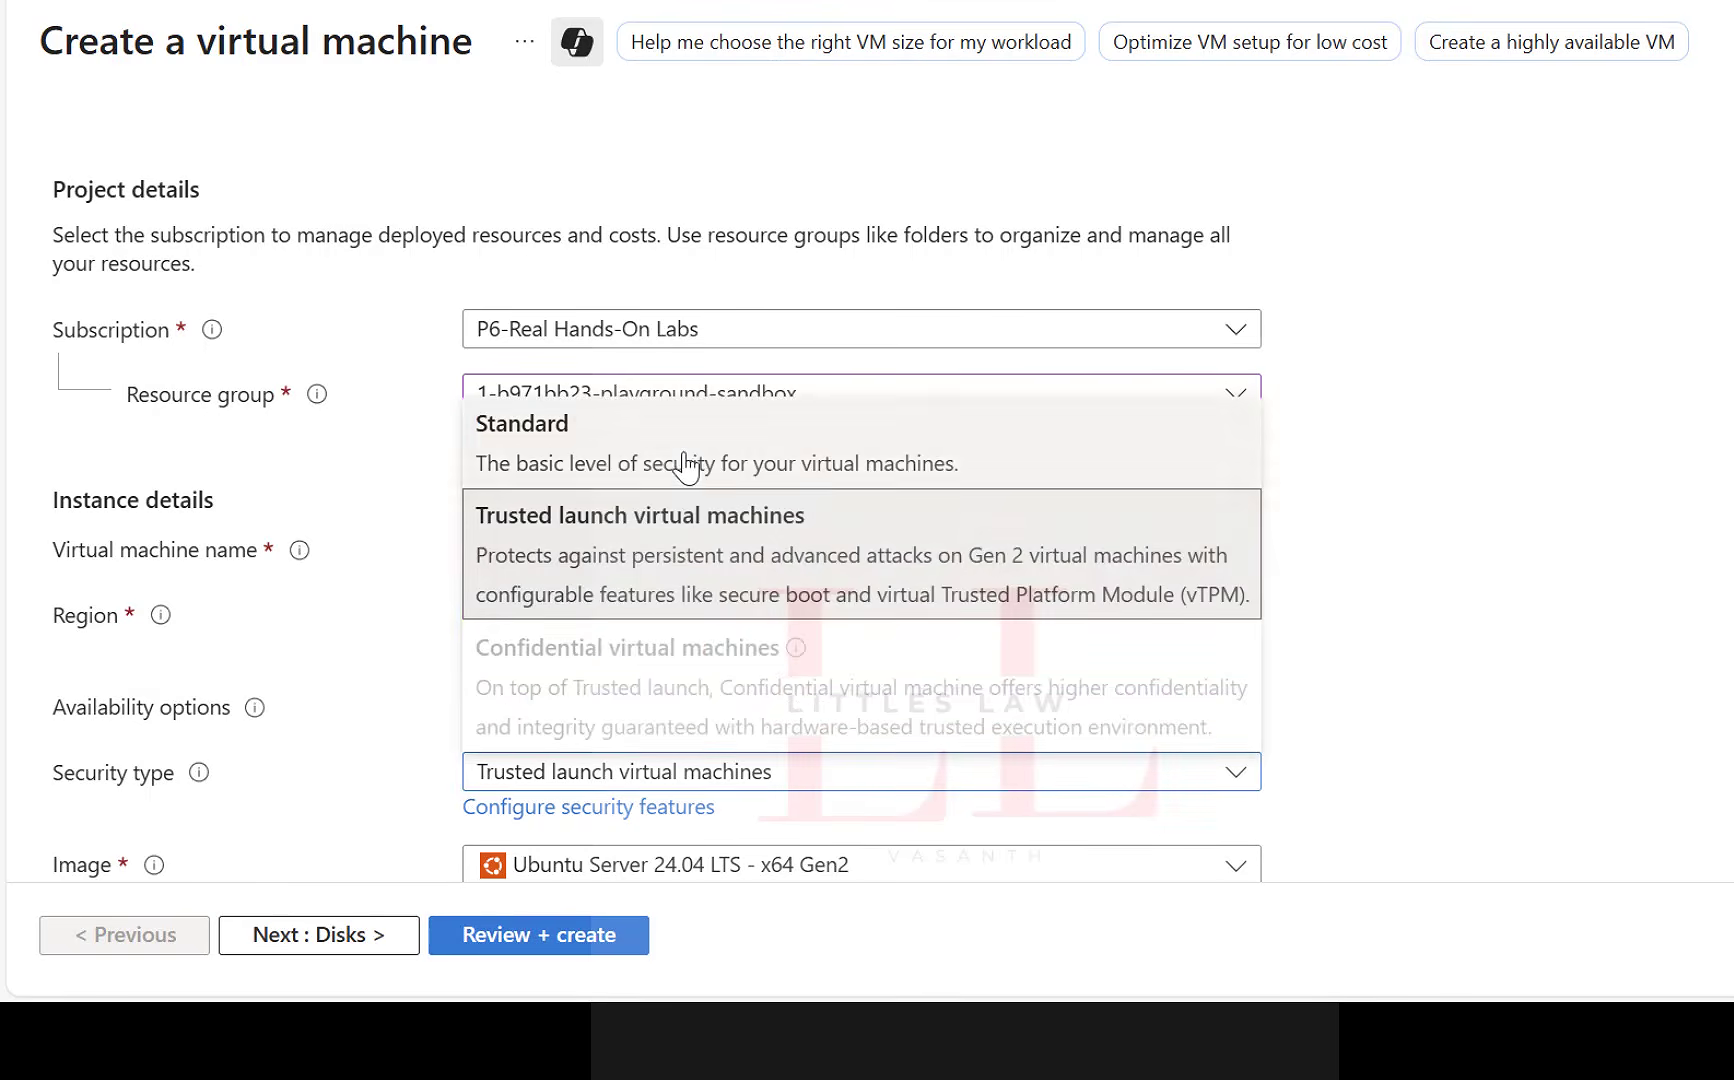
click(793, 452)
Choose "Windows Server 2022 Datacenter: Azure Edition - x64 Gen2" as the virtual machine's image.
scroll(1400, 862, down, 2)
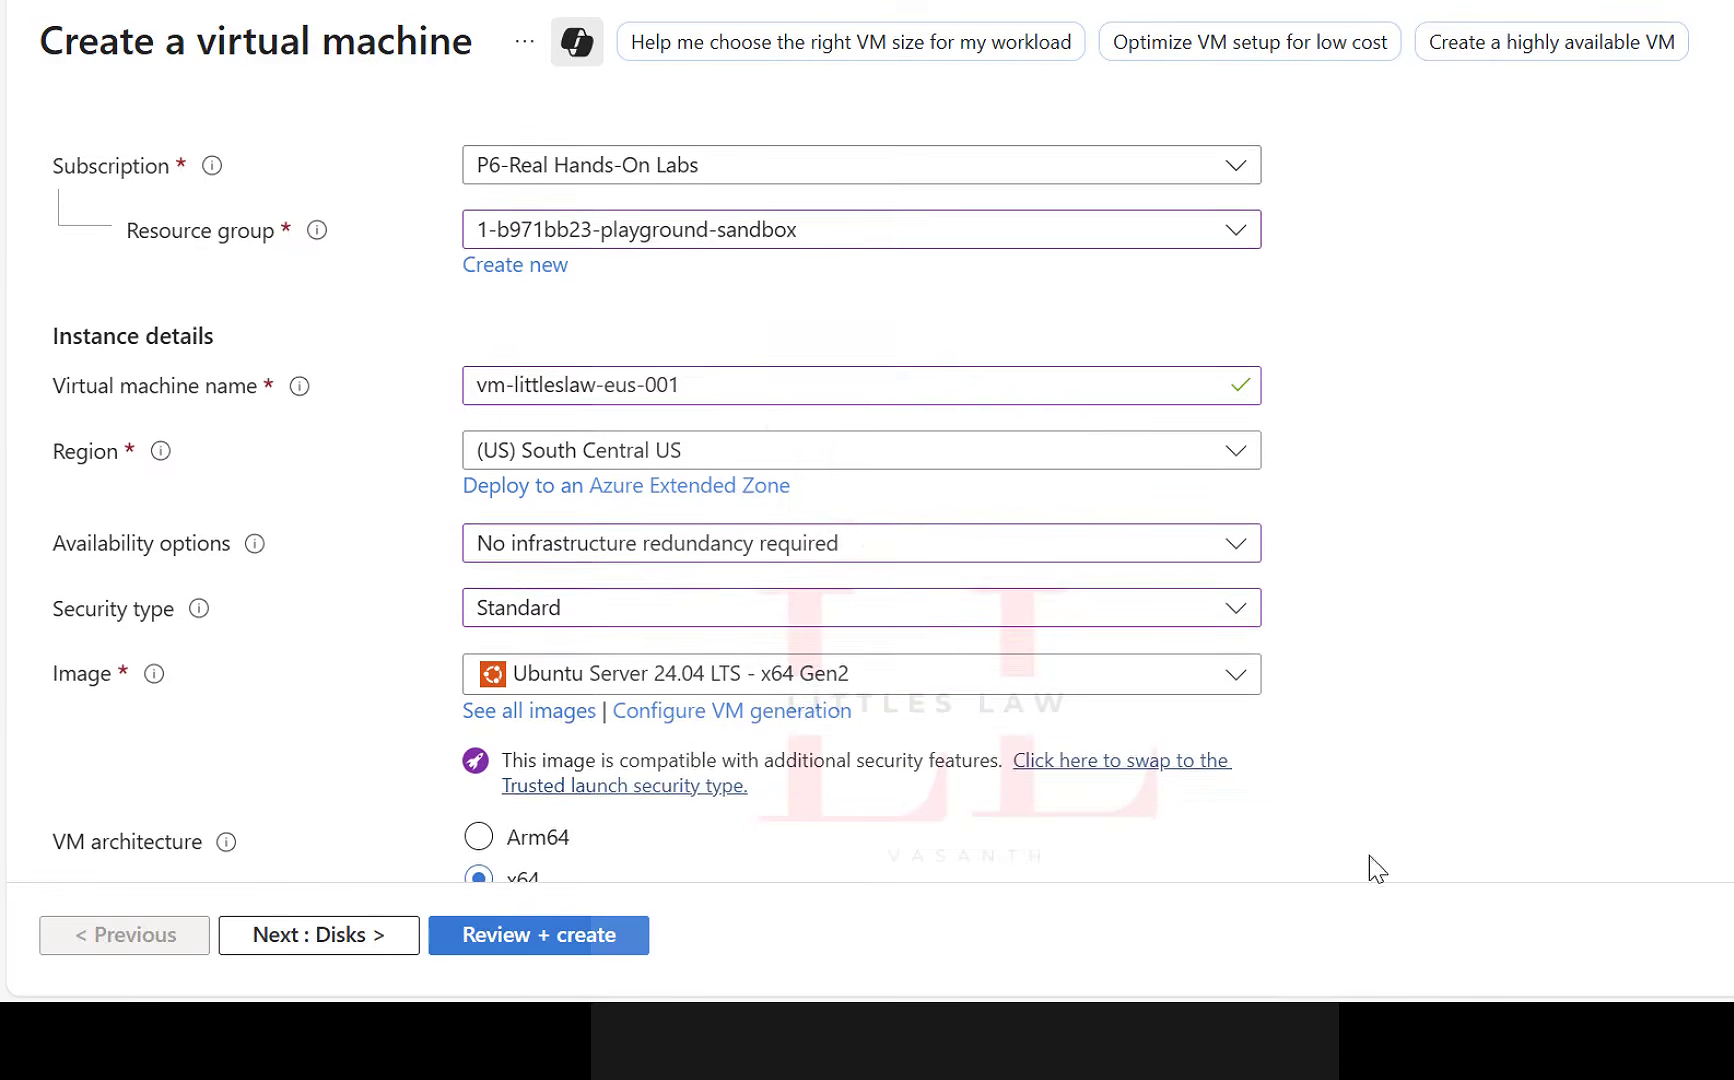
scroll(1073, 812, down, 2)
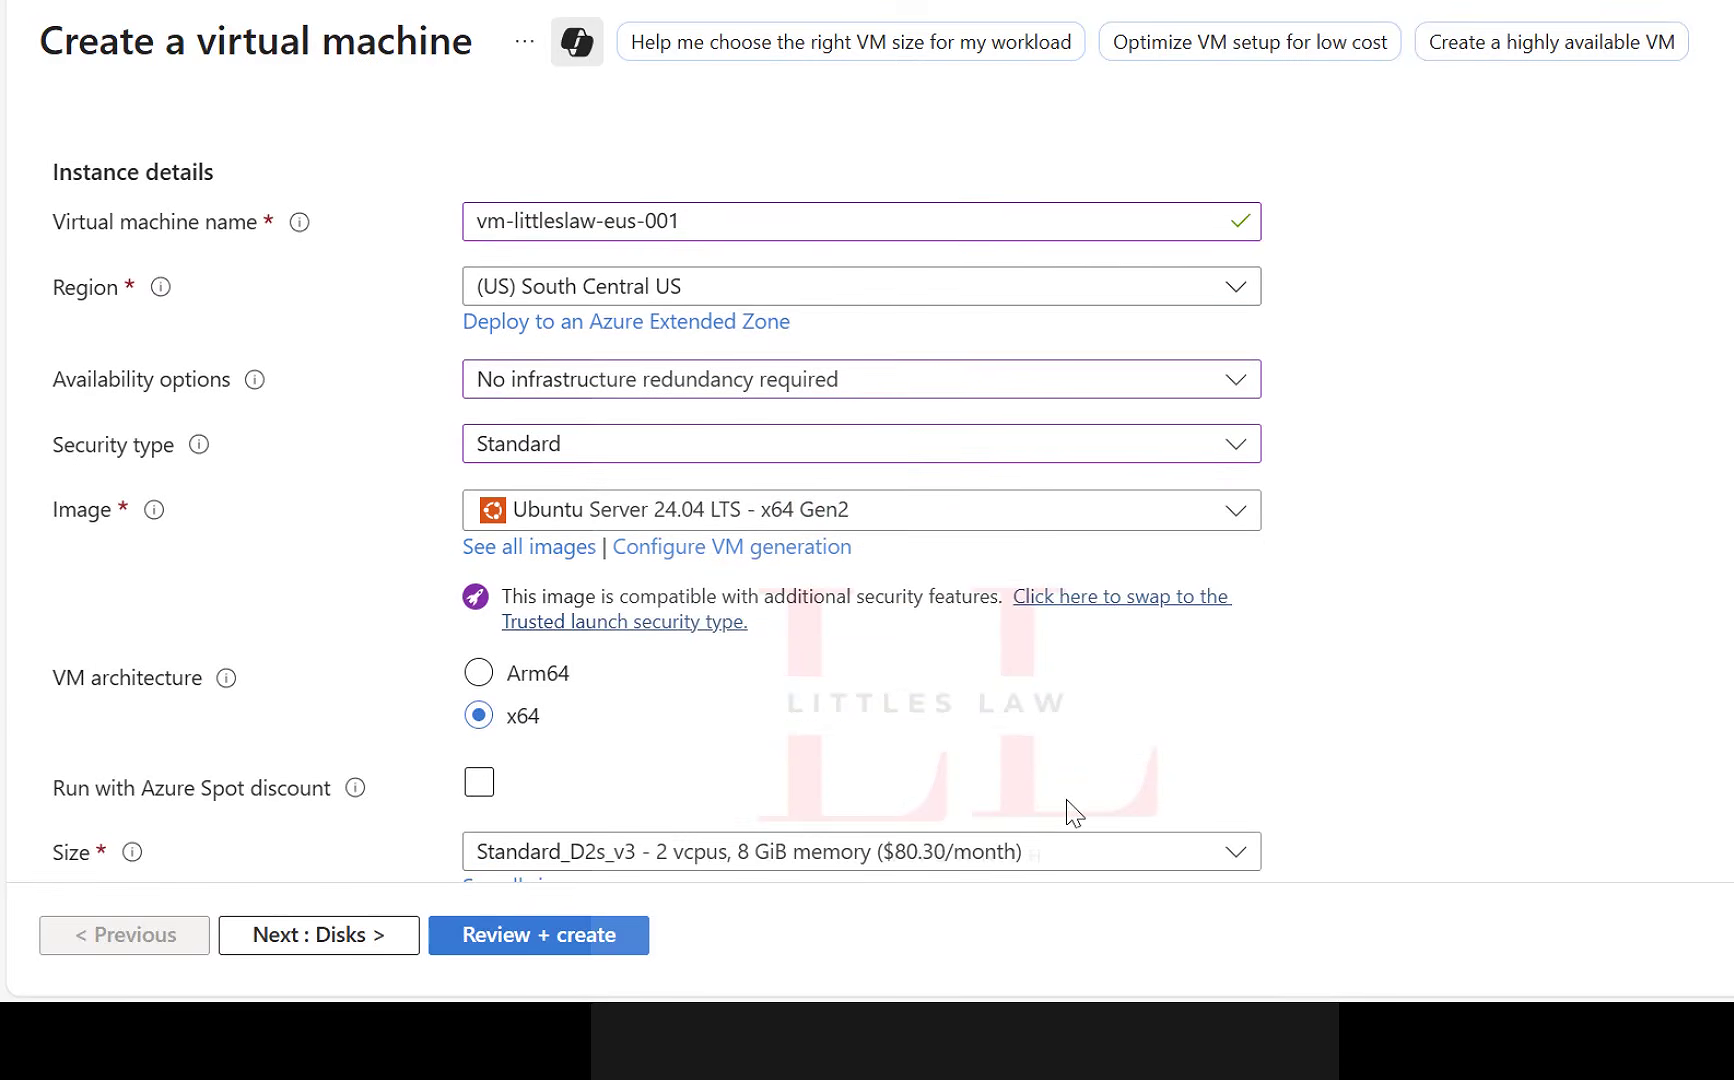
click(932, 522)
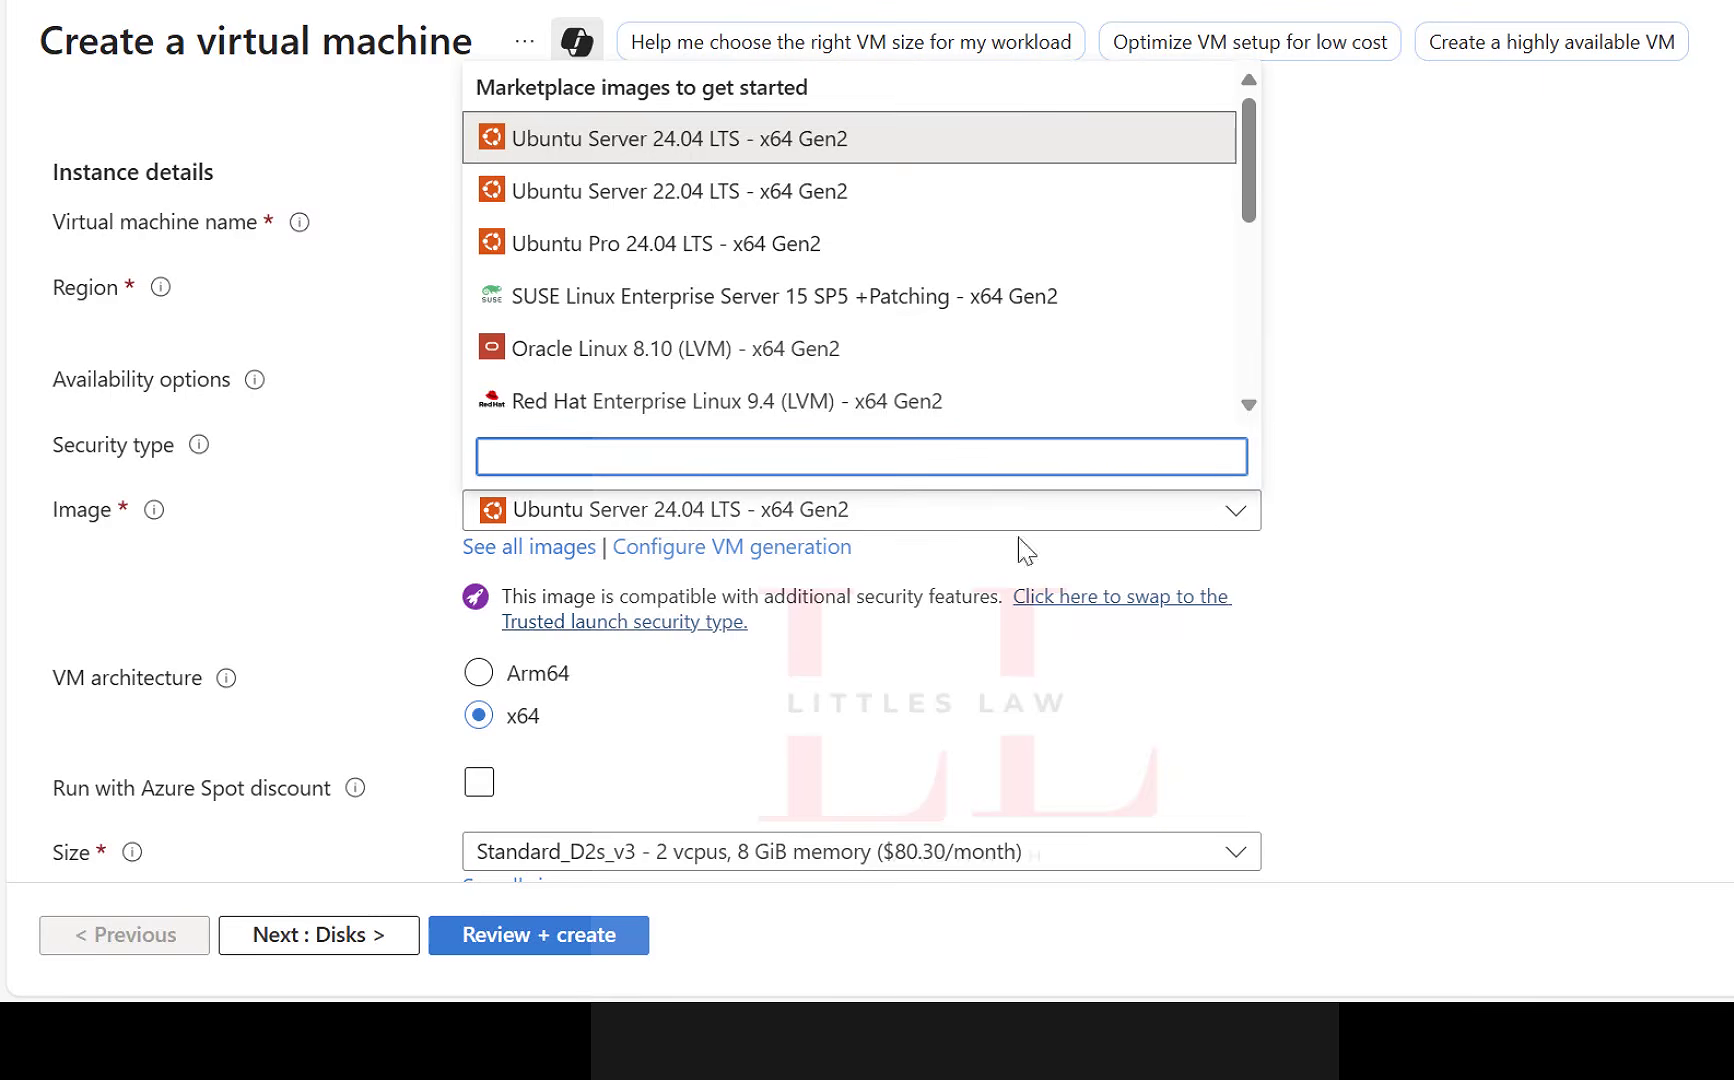
scroll(842, 300, down, 5)
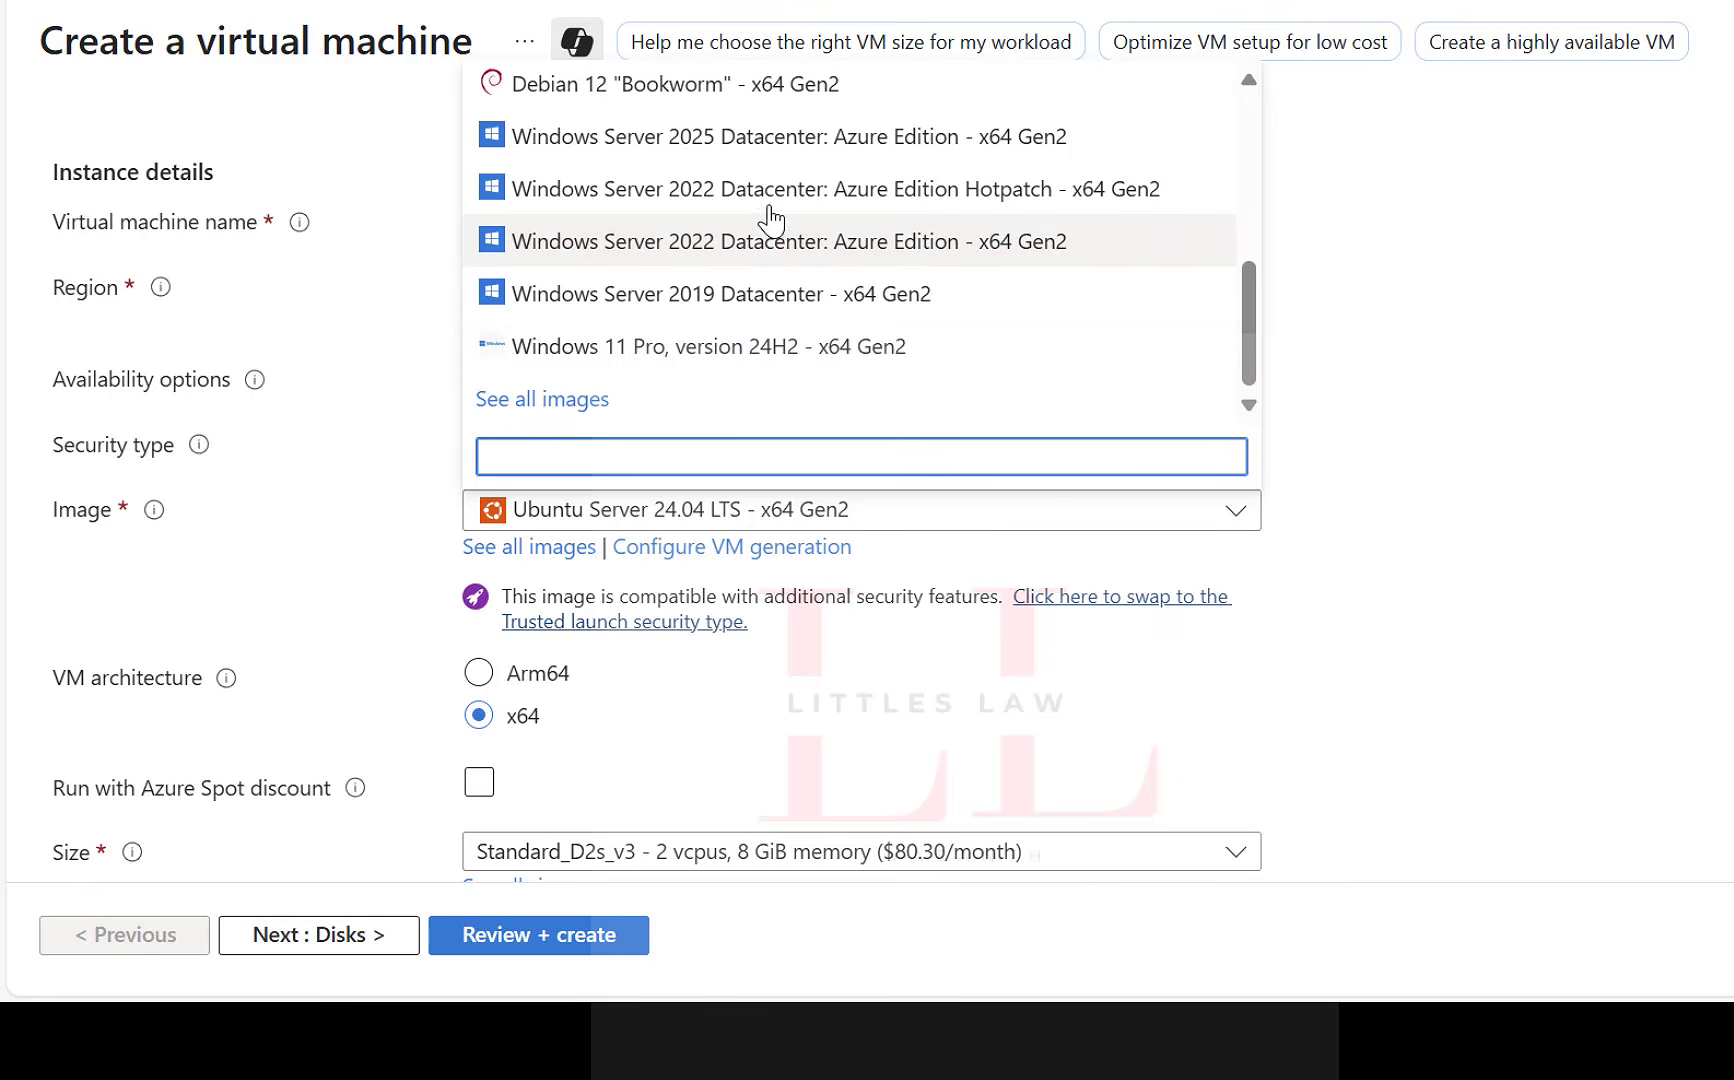
scroll(762, 250, up, 3)
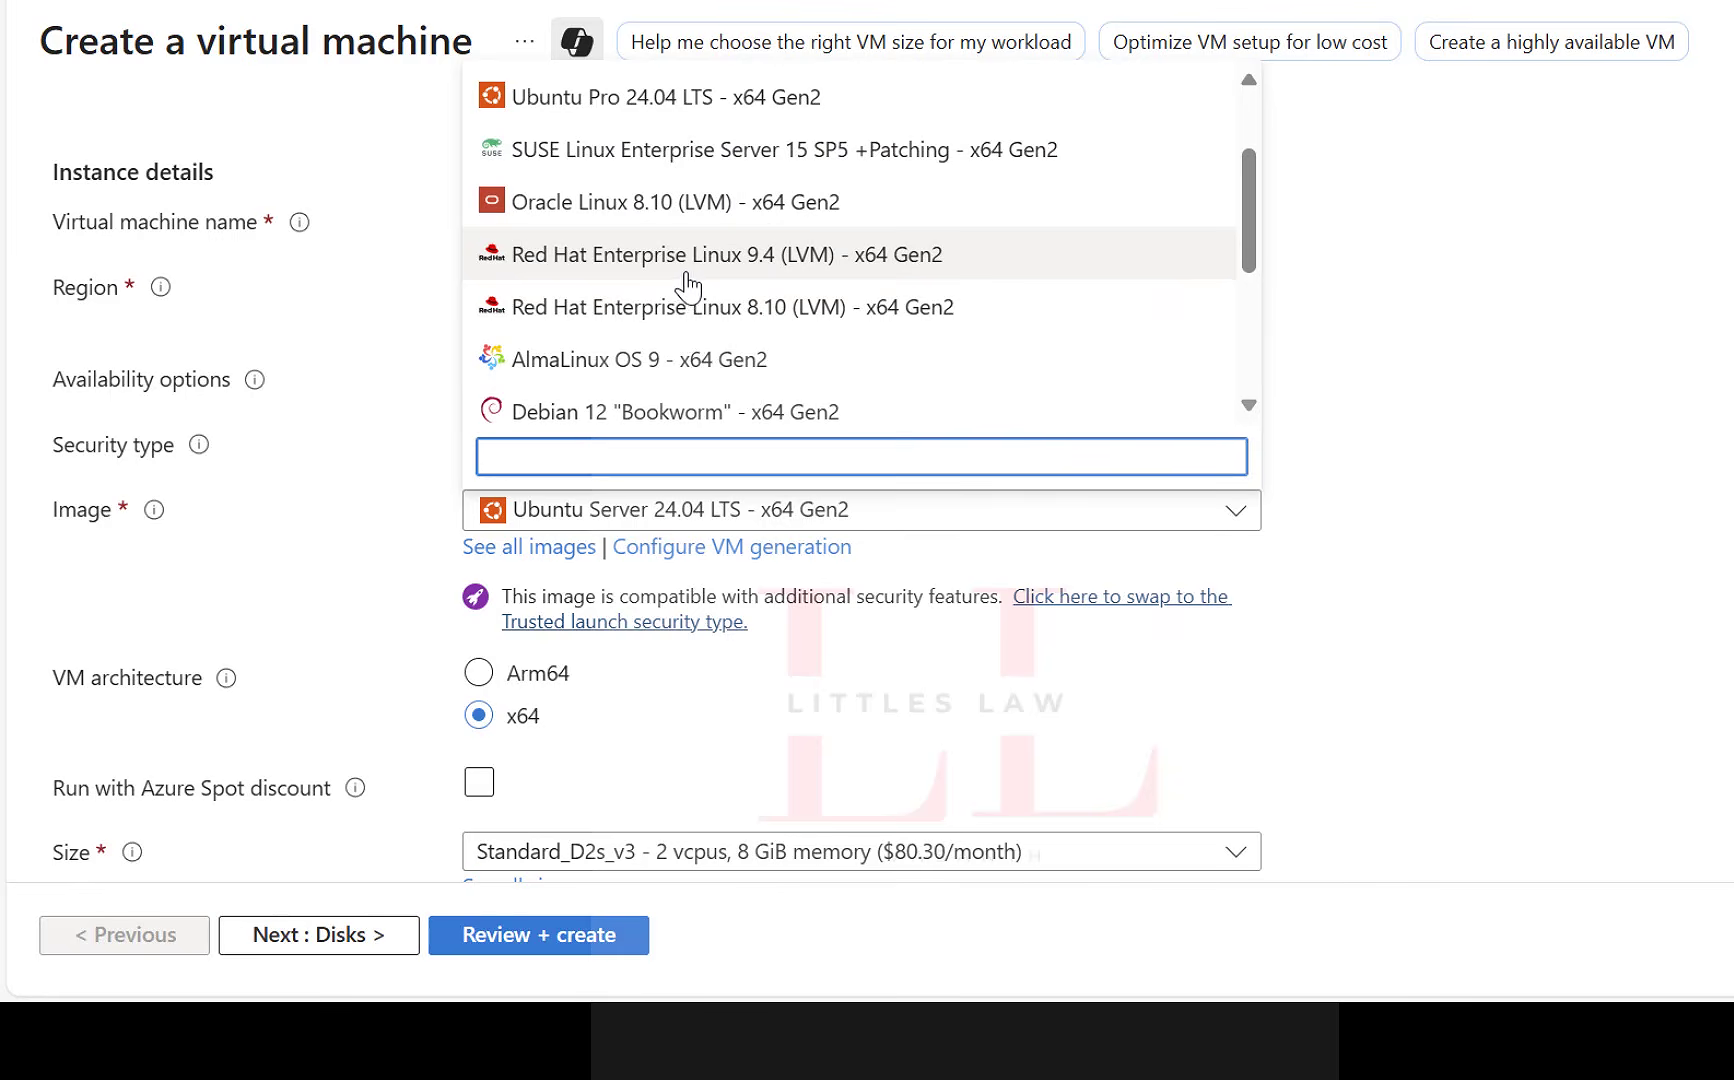
scroll(686, 320, up, 1)
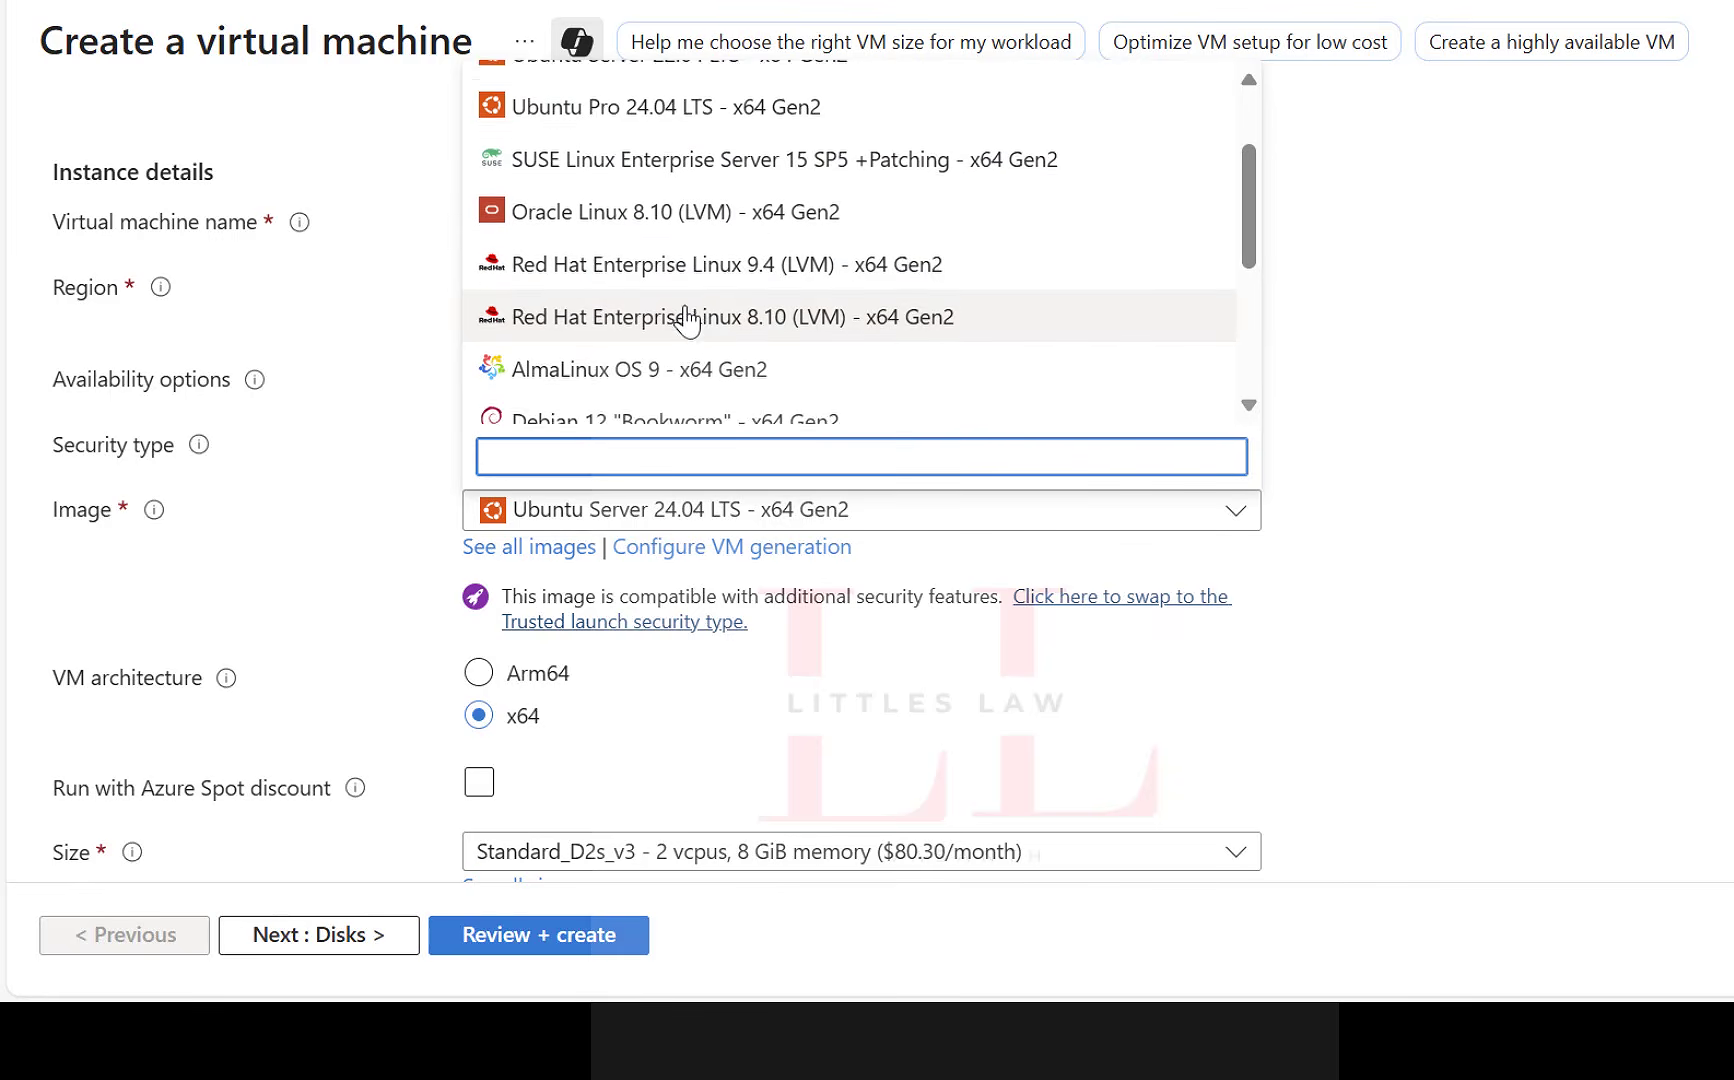
scroll(686, 320, up, 3)
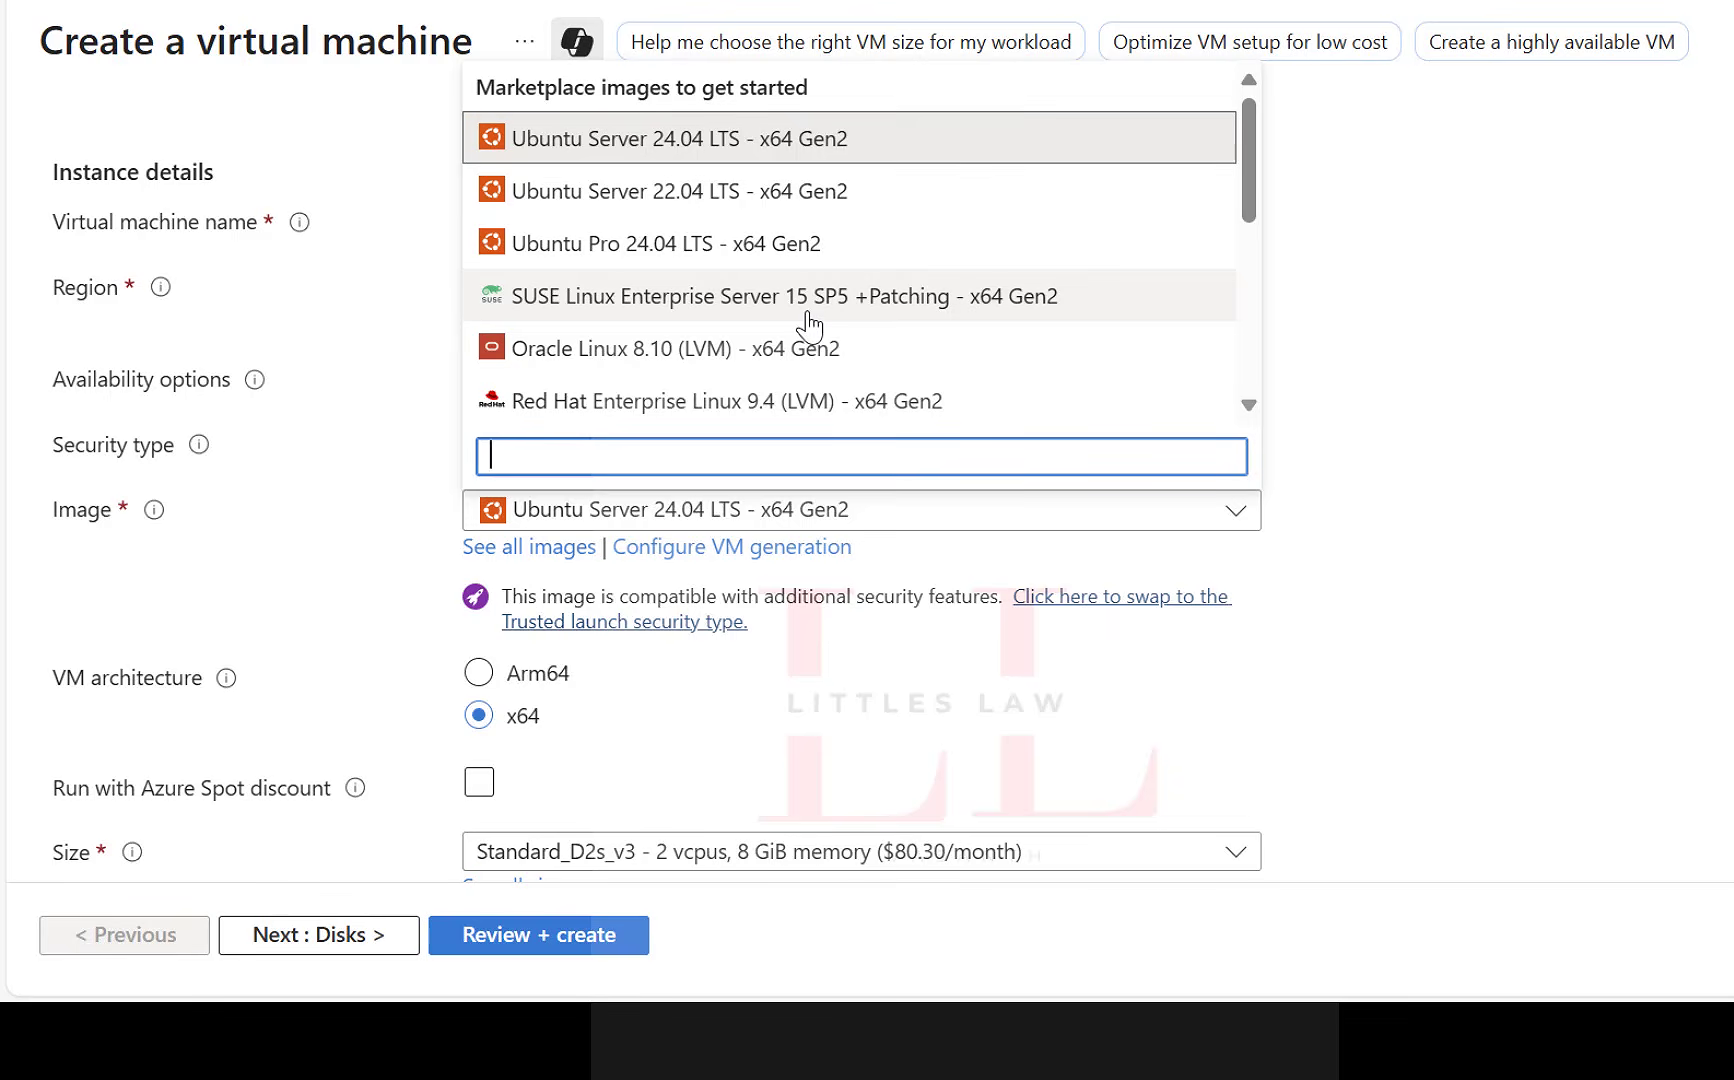
scroll(808, 325, down, 3)
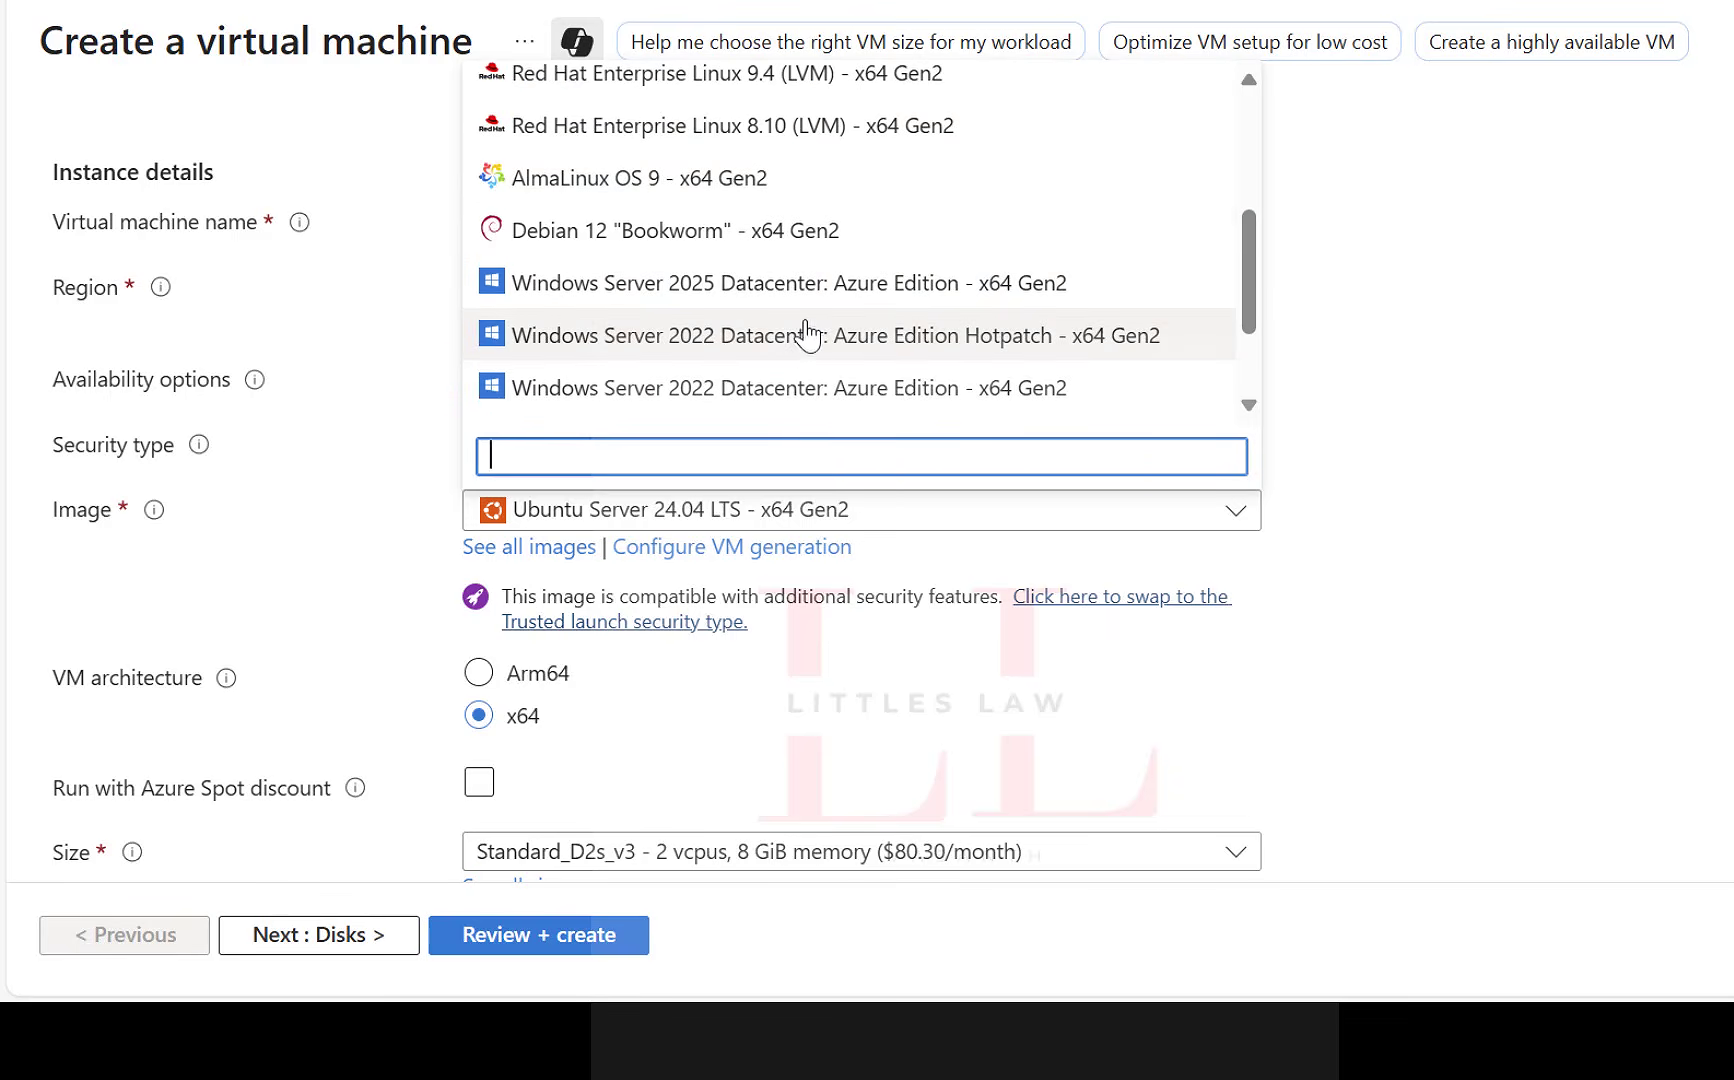
scroll(800, 340, down, 2)
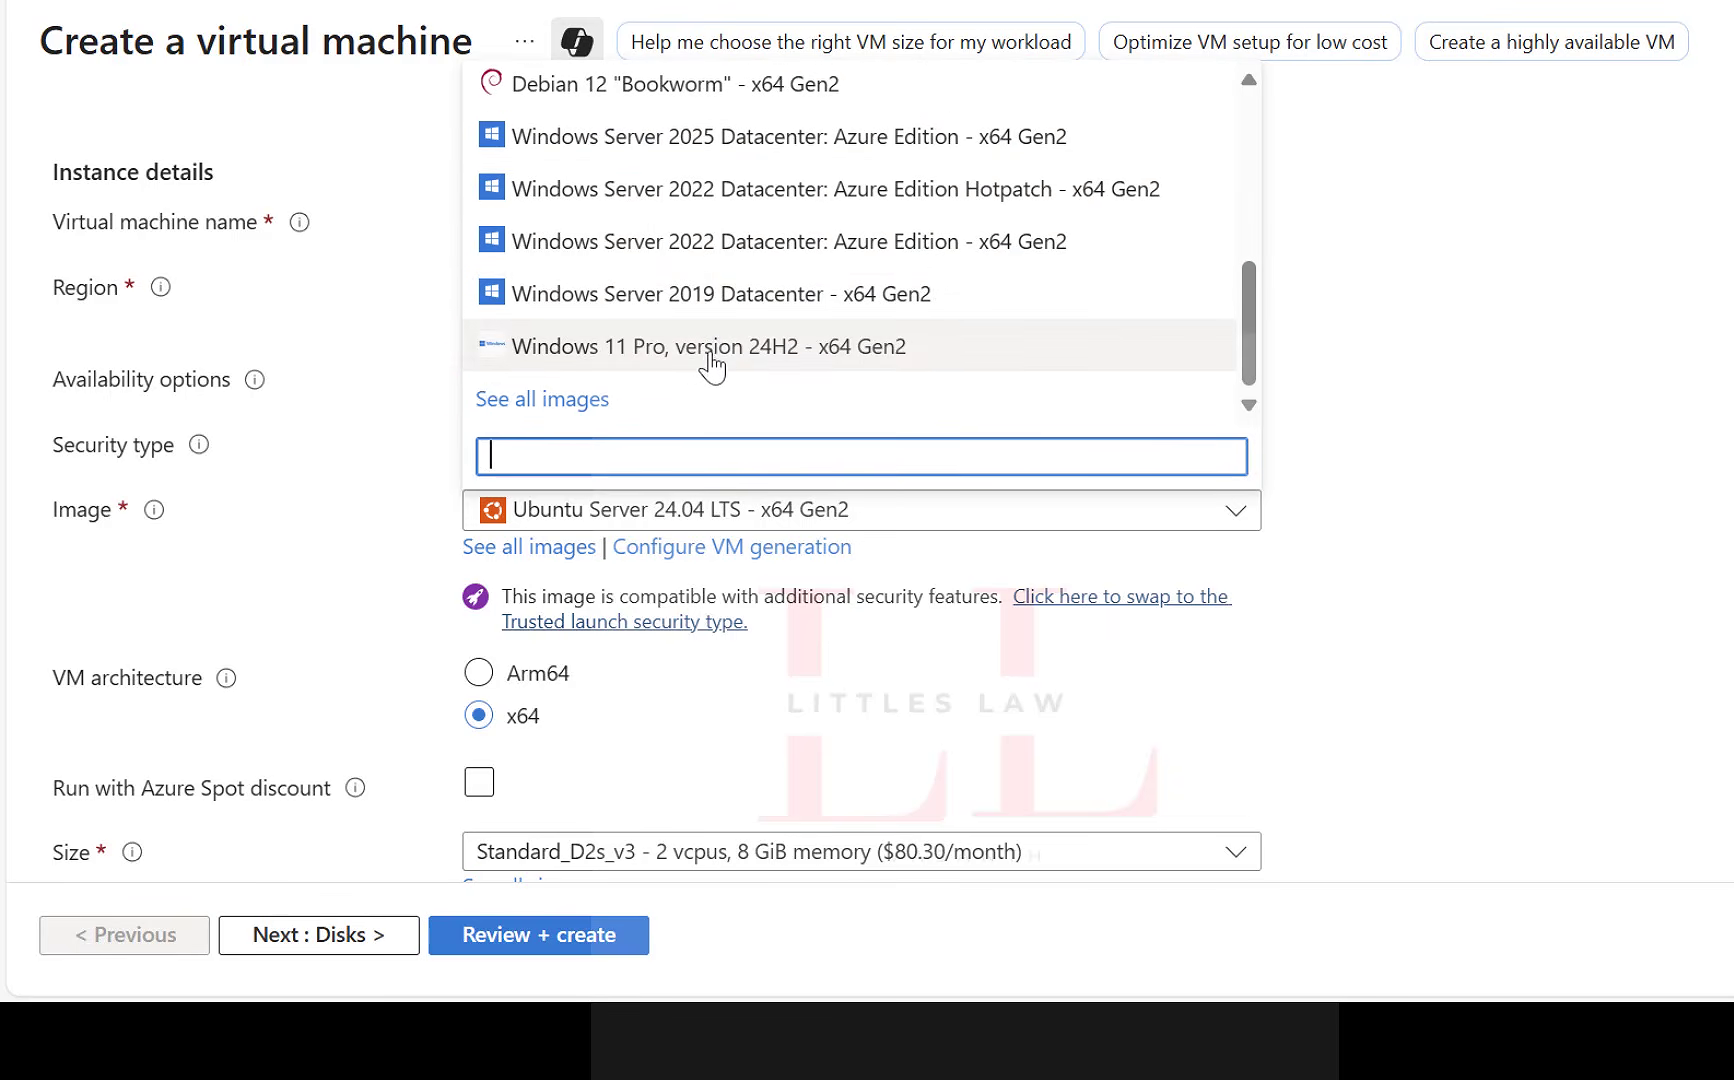
click(724, 252)
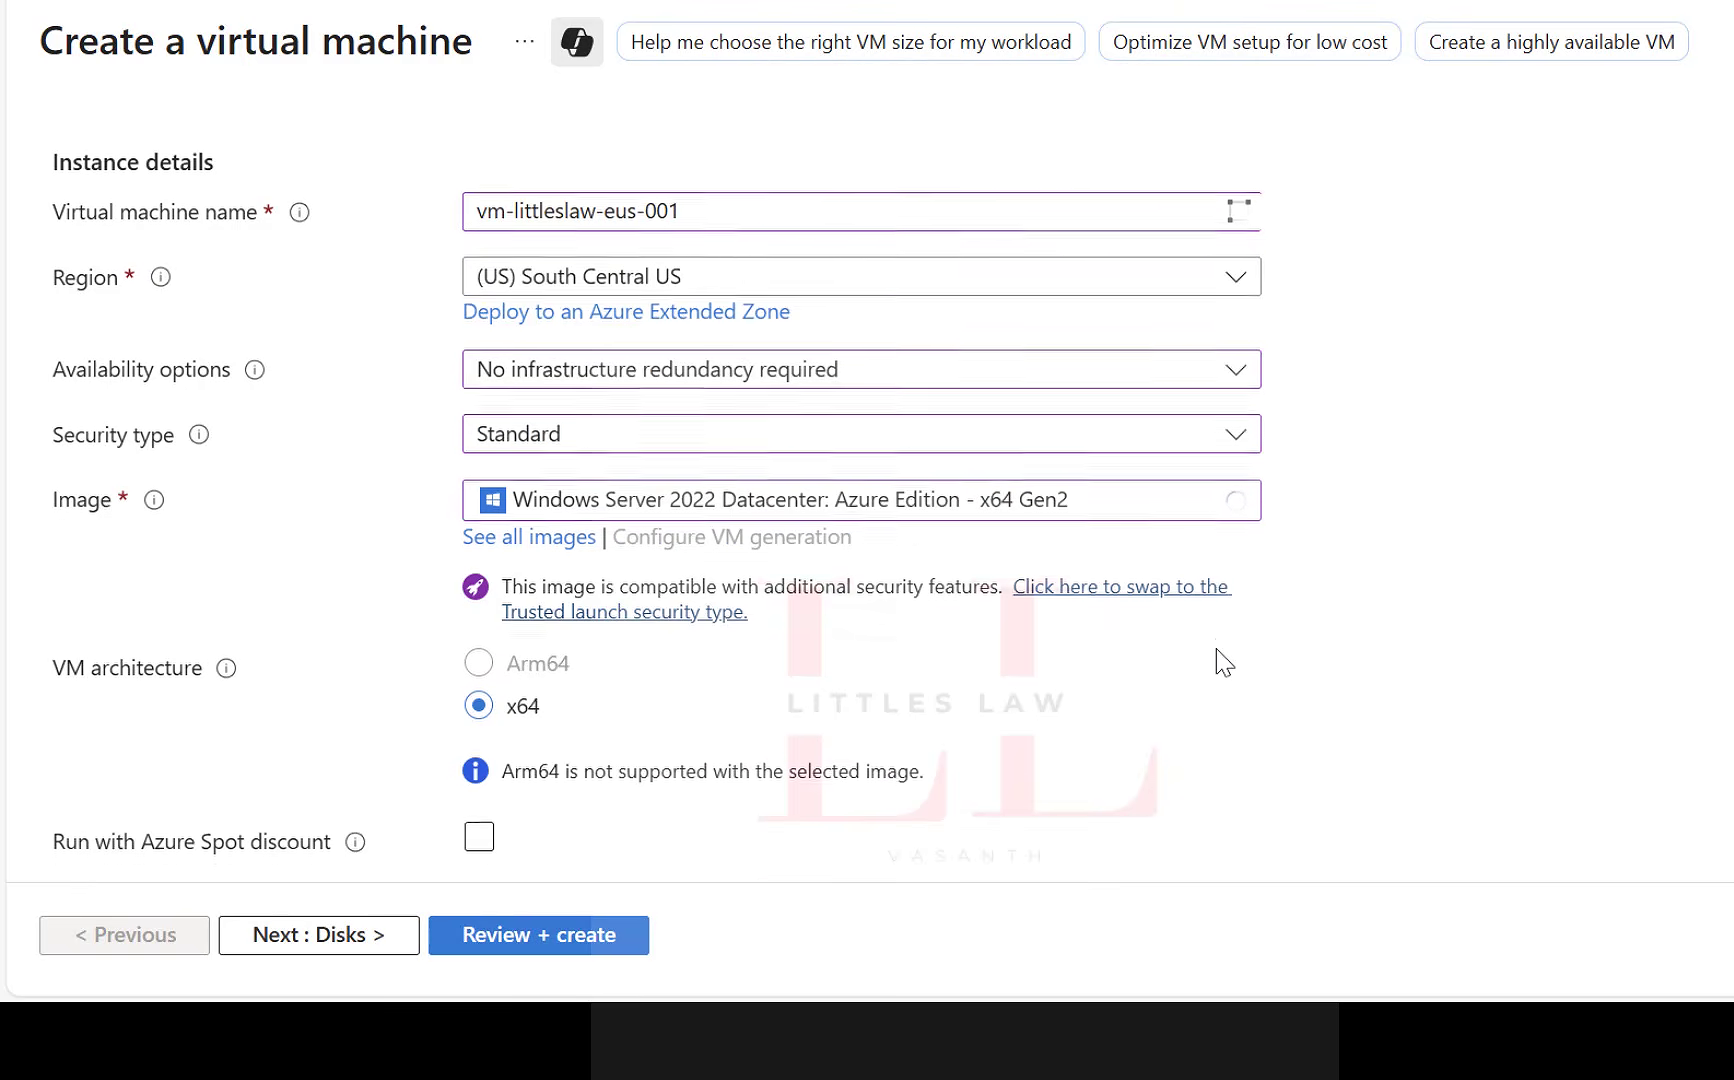
Set the administrator account's username to littleslaw.
scroll(1215, 662, down, 3)
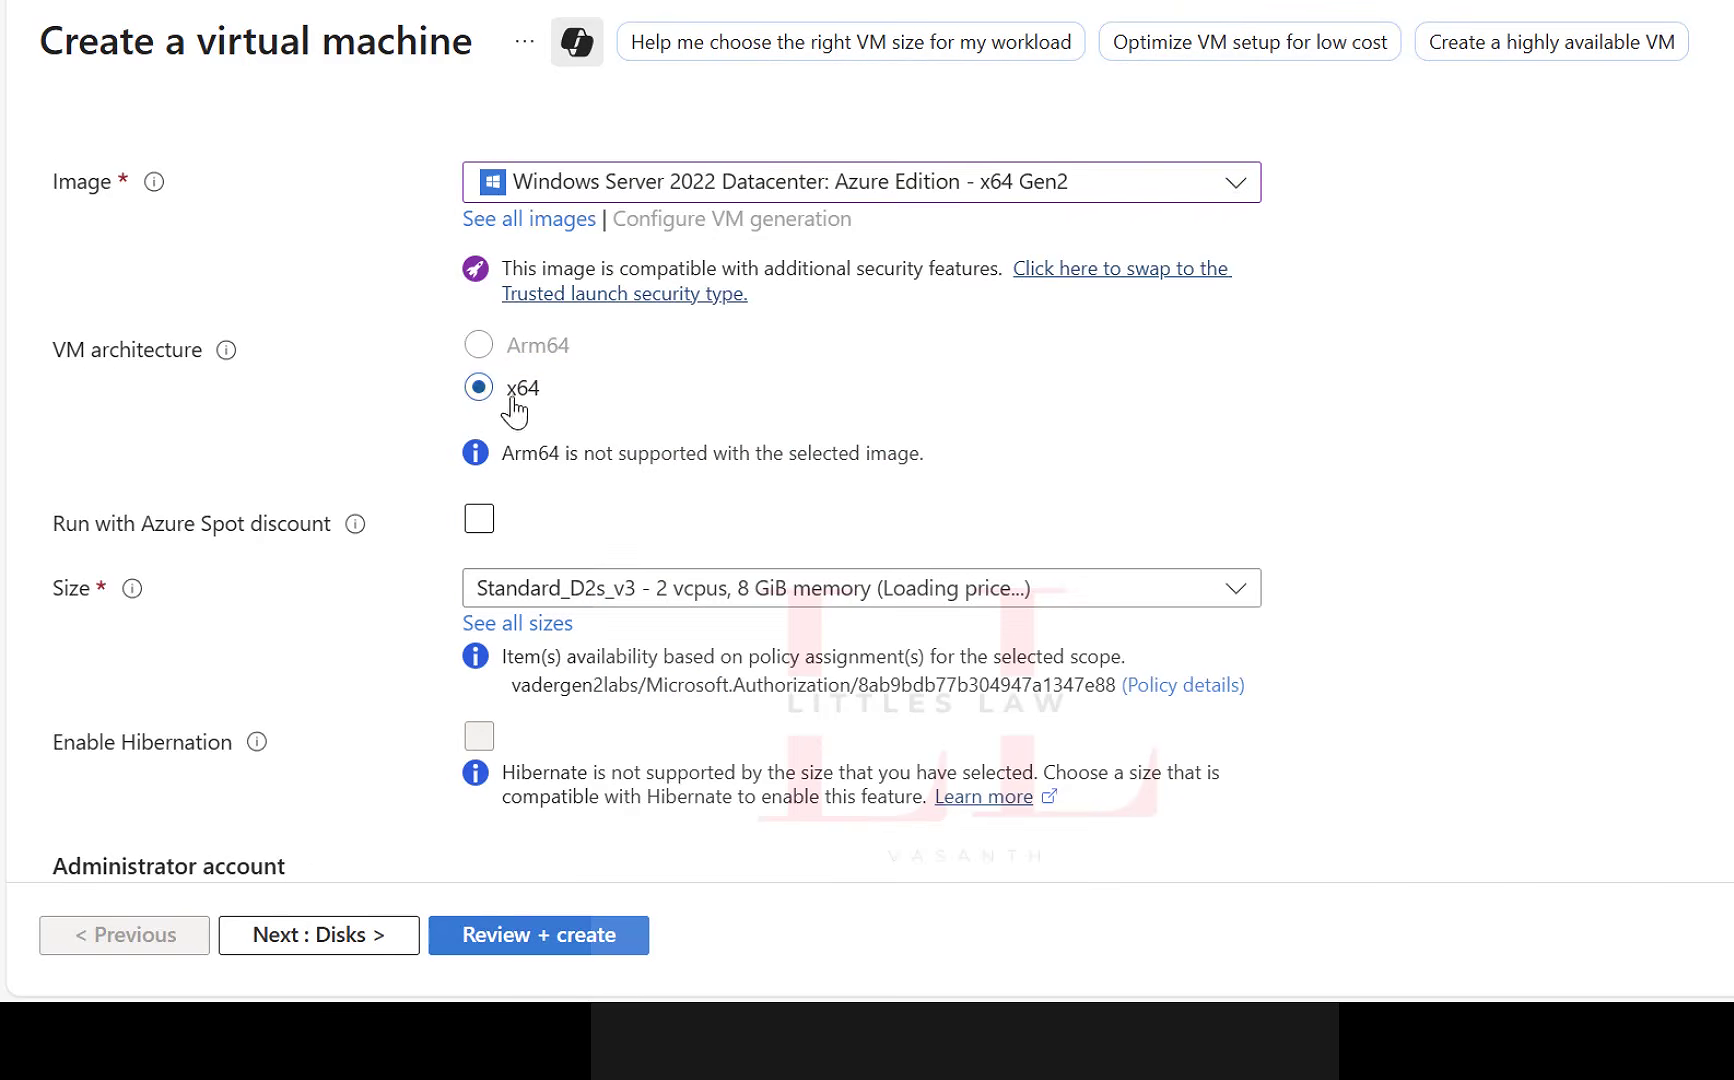
click(482, 518)
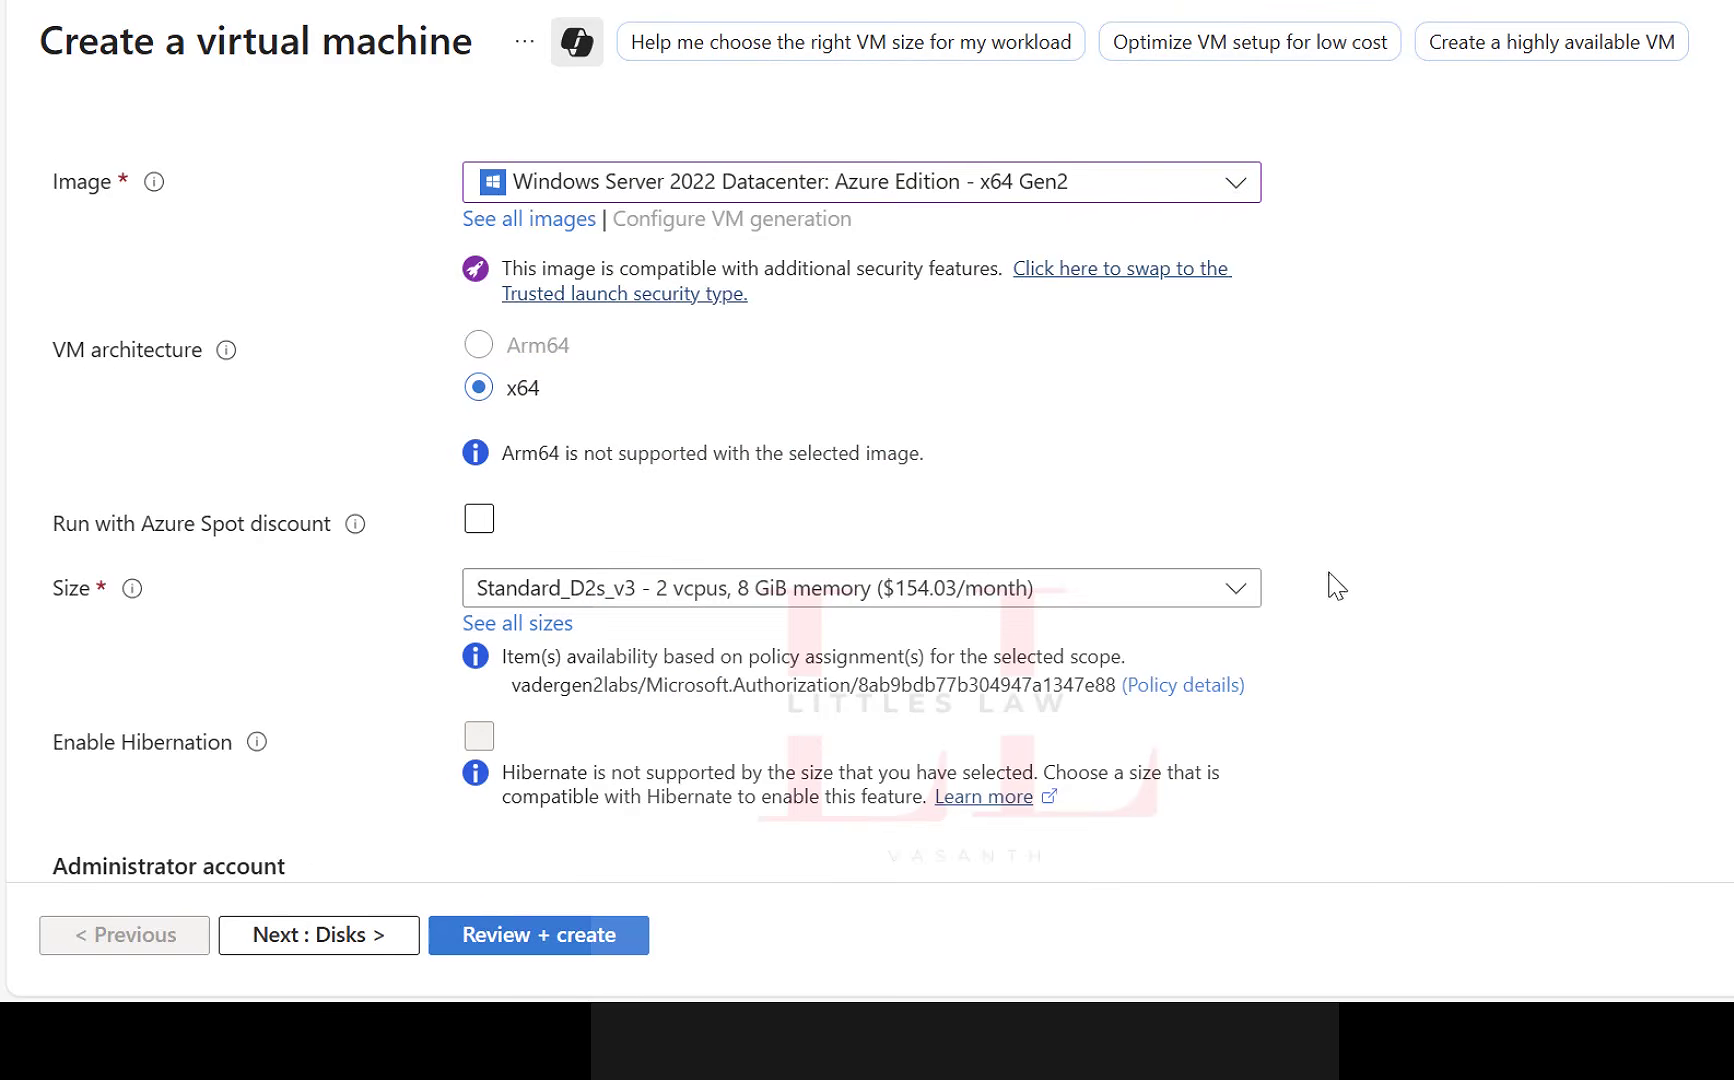
scroll(1332, 584, down, 3)
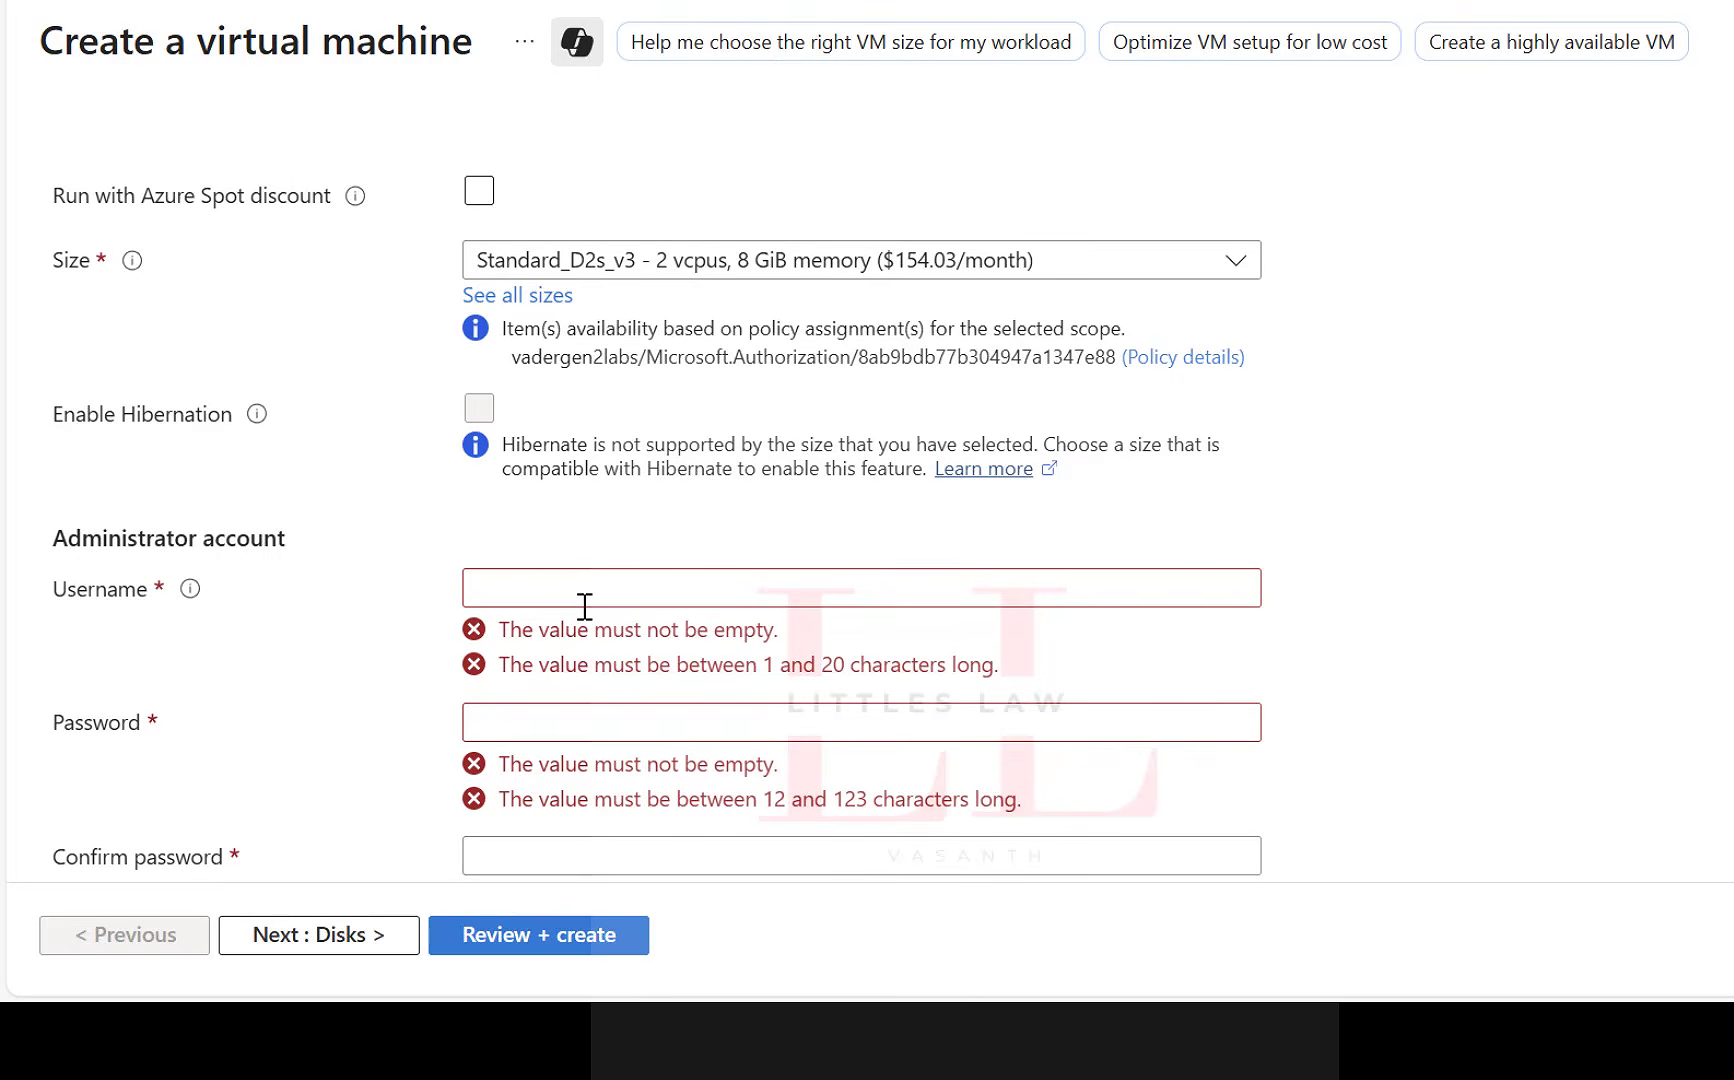
scroll(578, 600, down, 2)
click(538, 419)
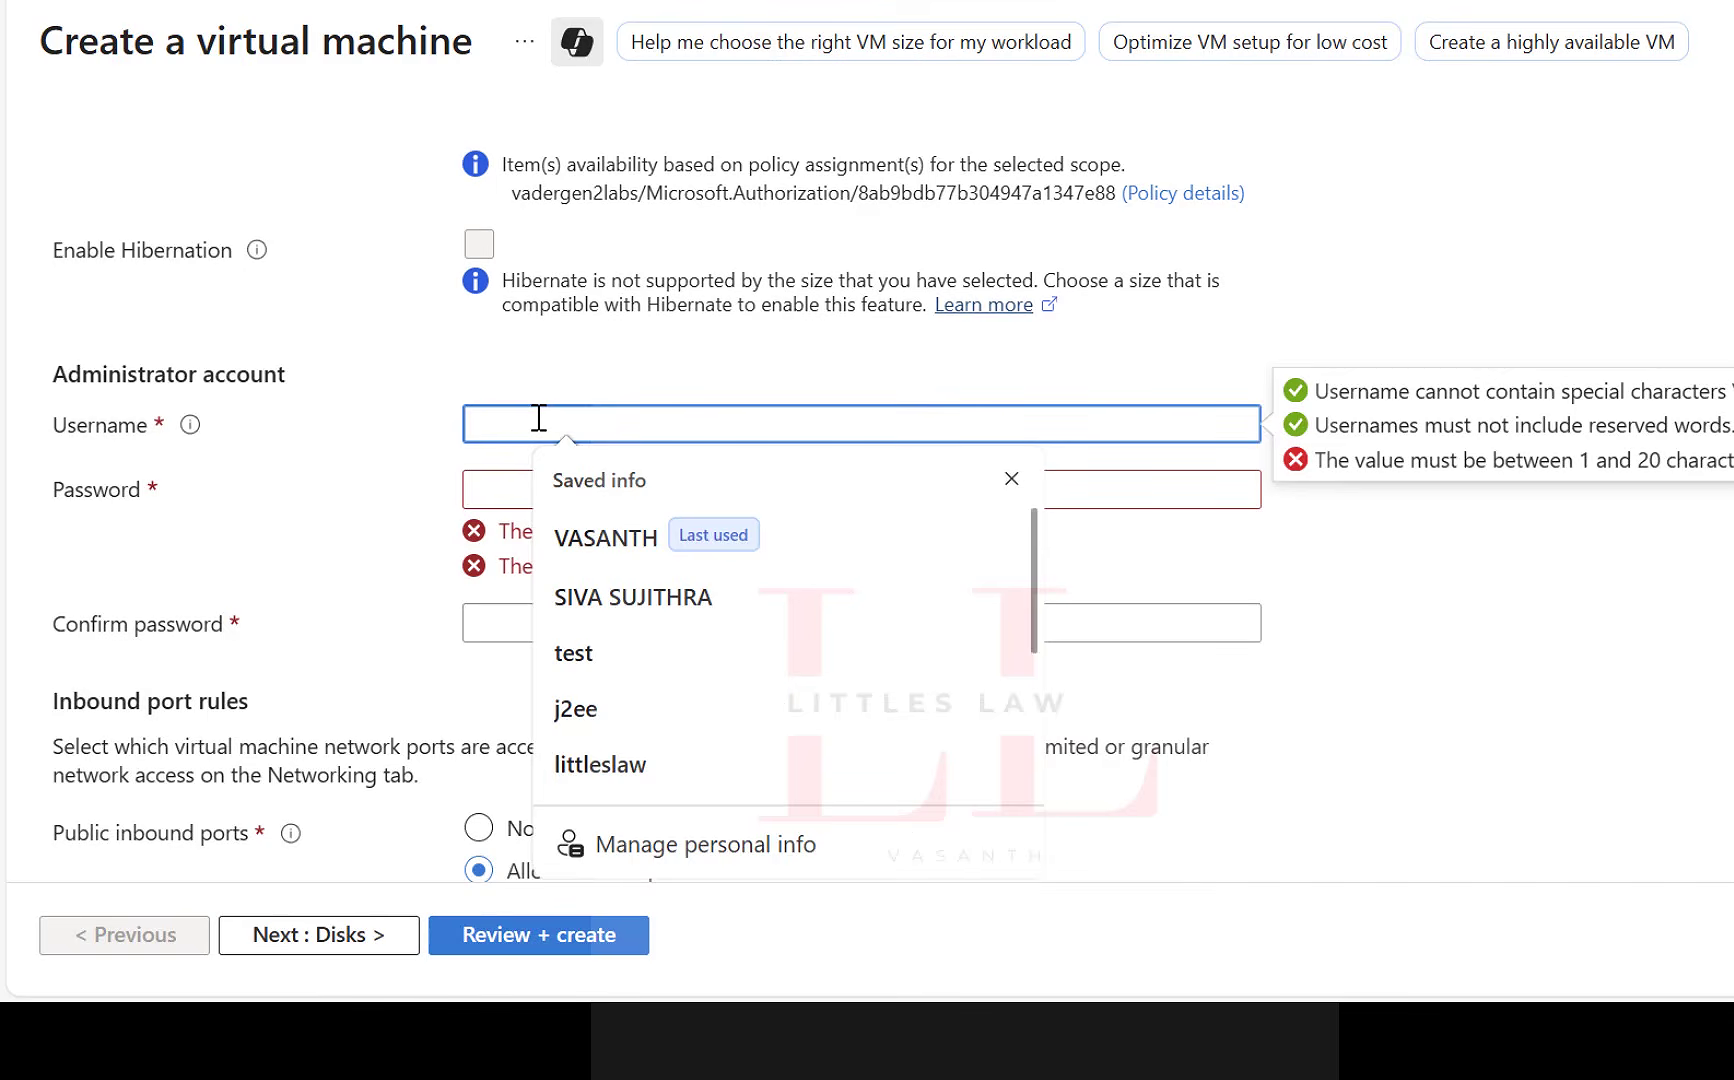
text(a)
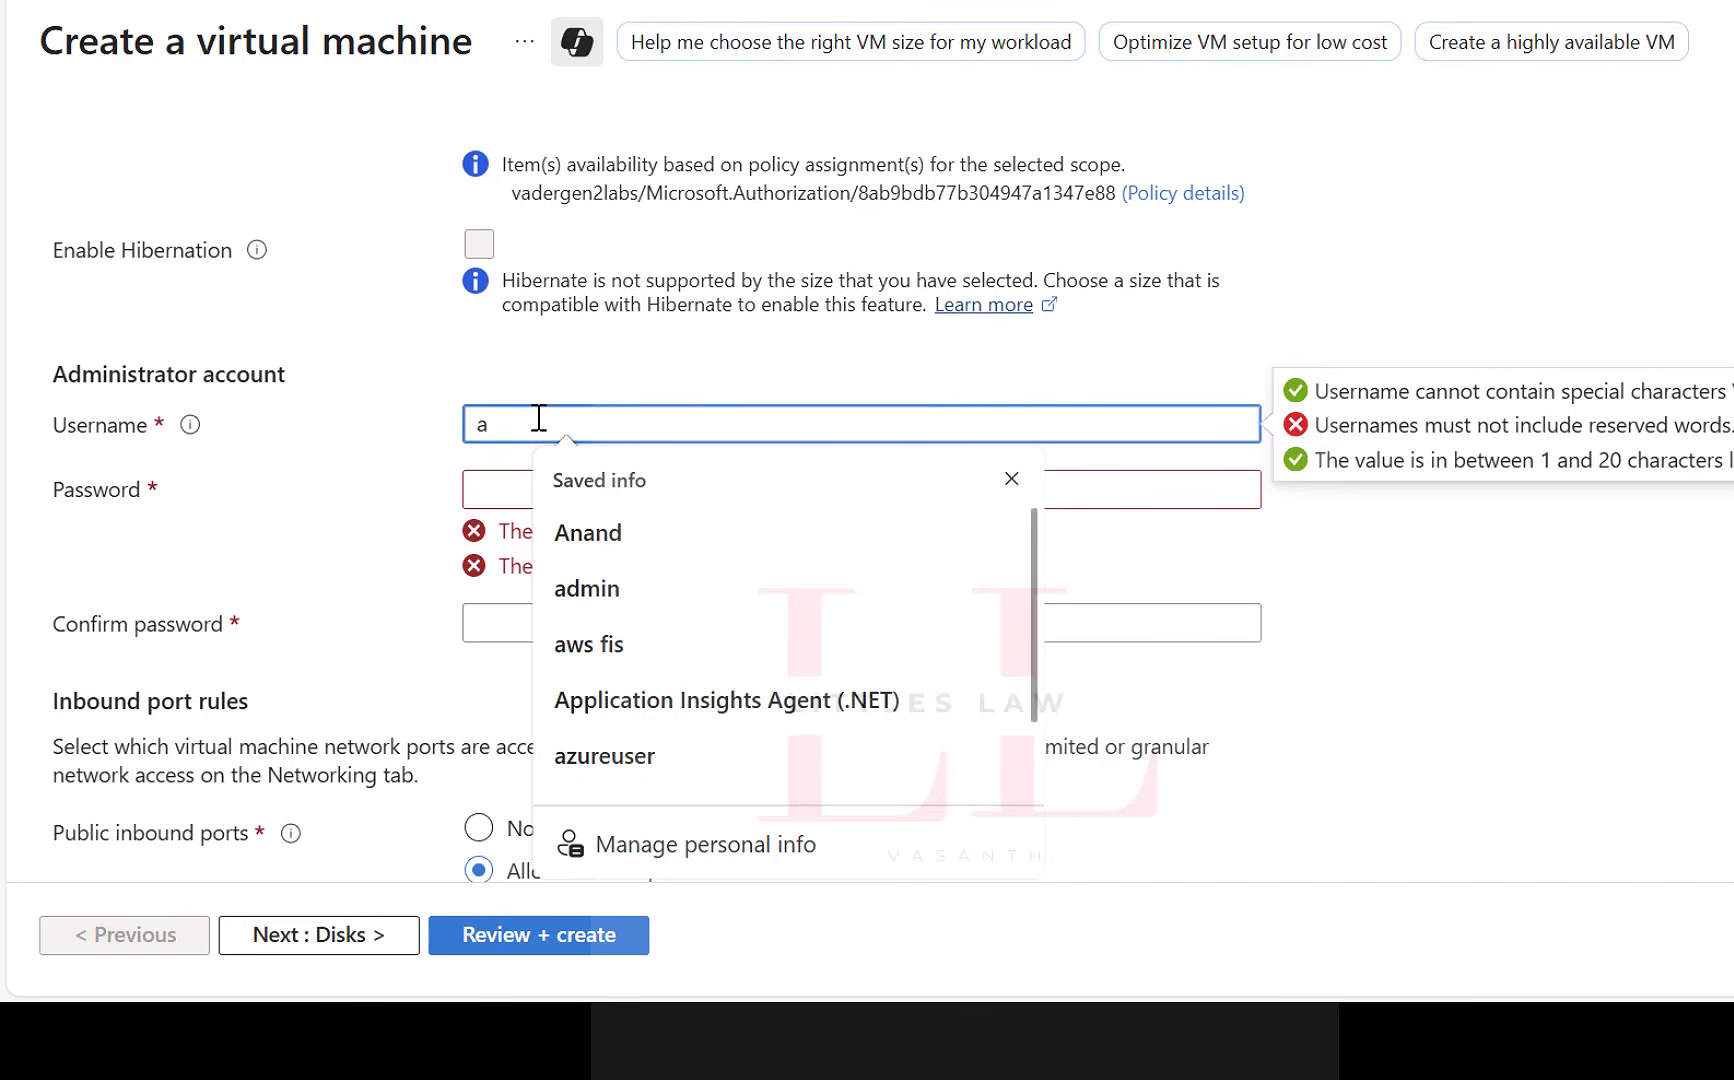
key(BackSpace)
text(littleslaw)
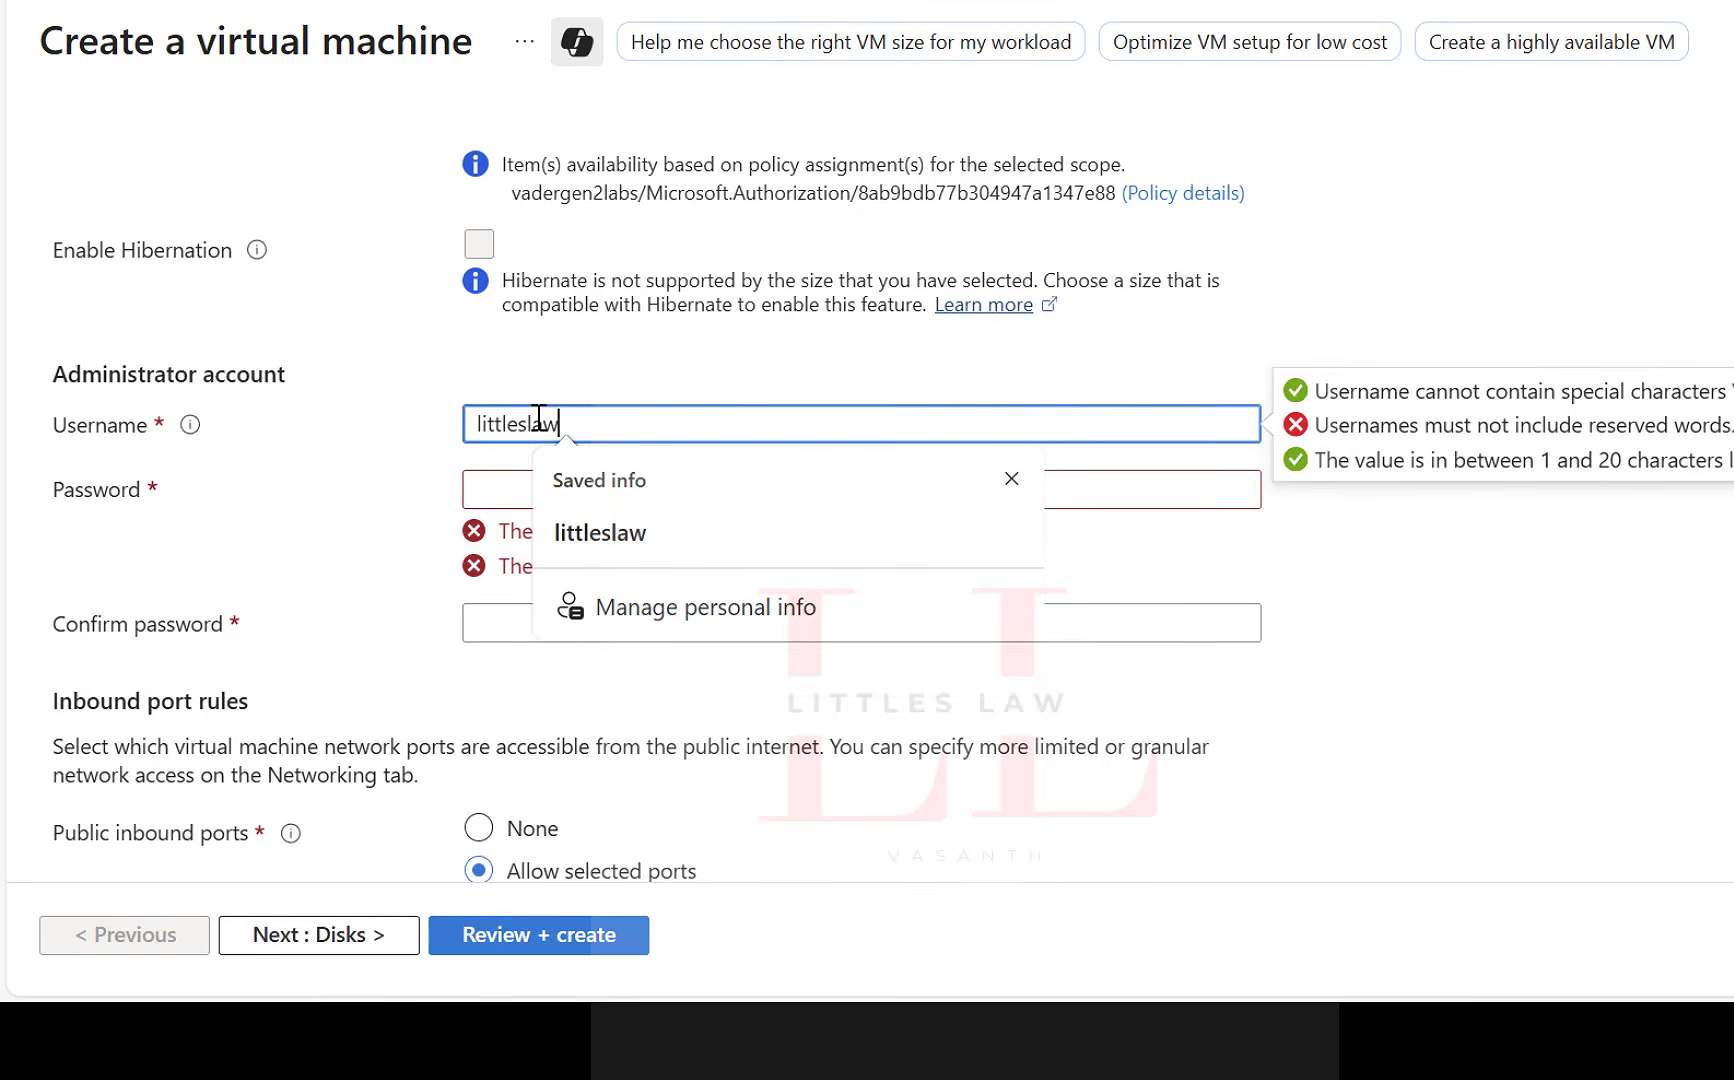
key(Tab)
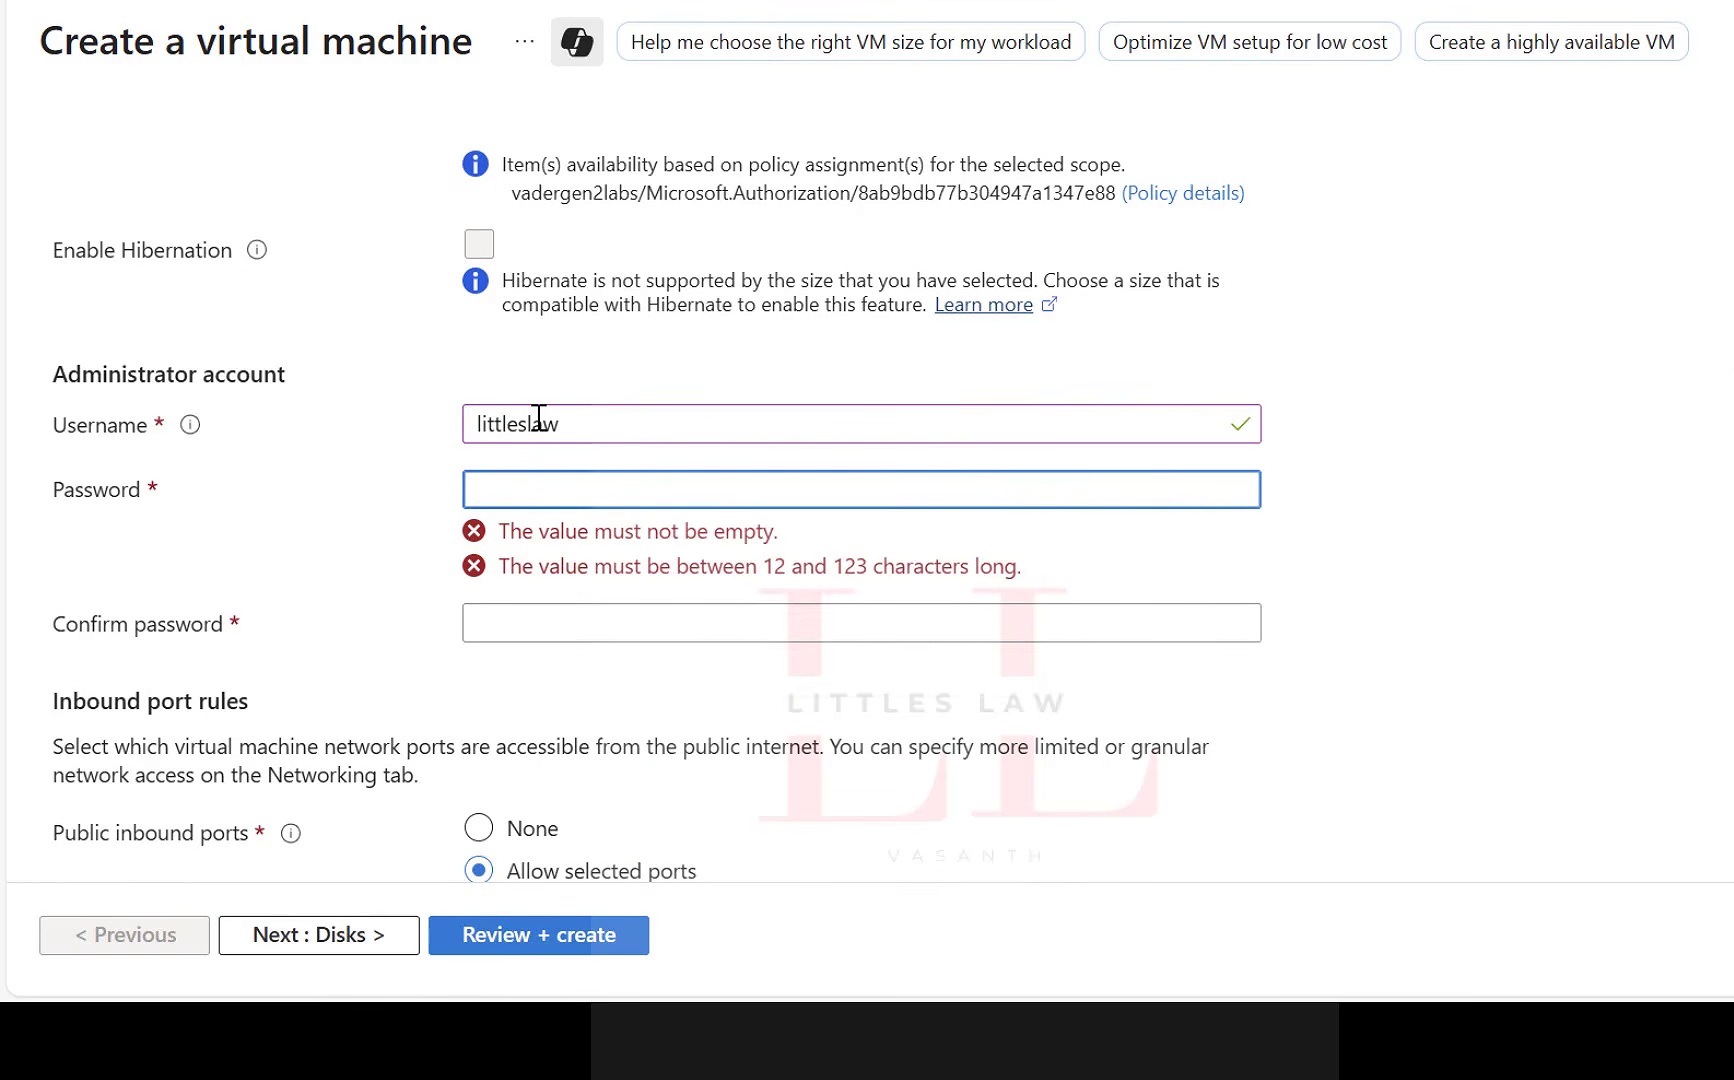
Enter the administrator account's password and repeat it in the password confirmation.
text(••••••••••••••••)
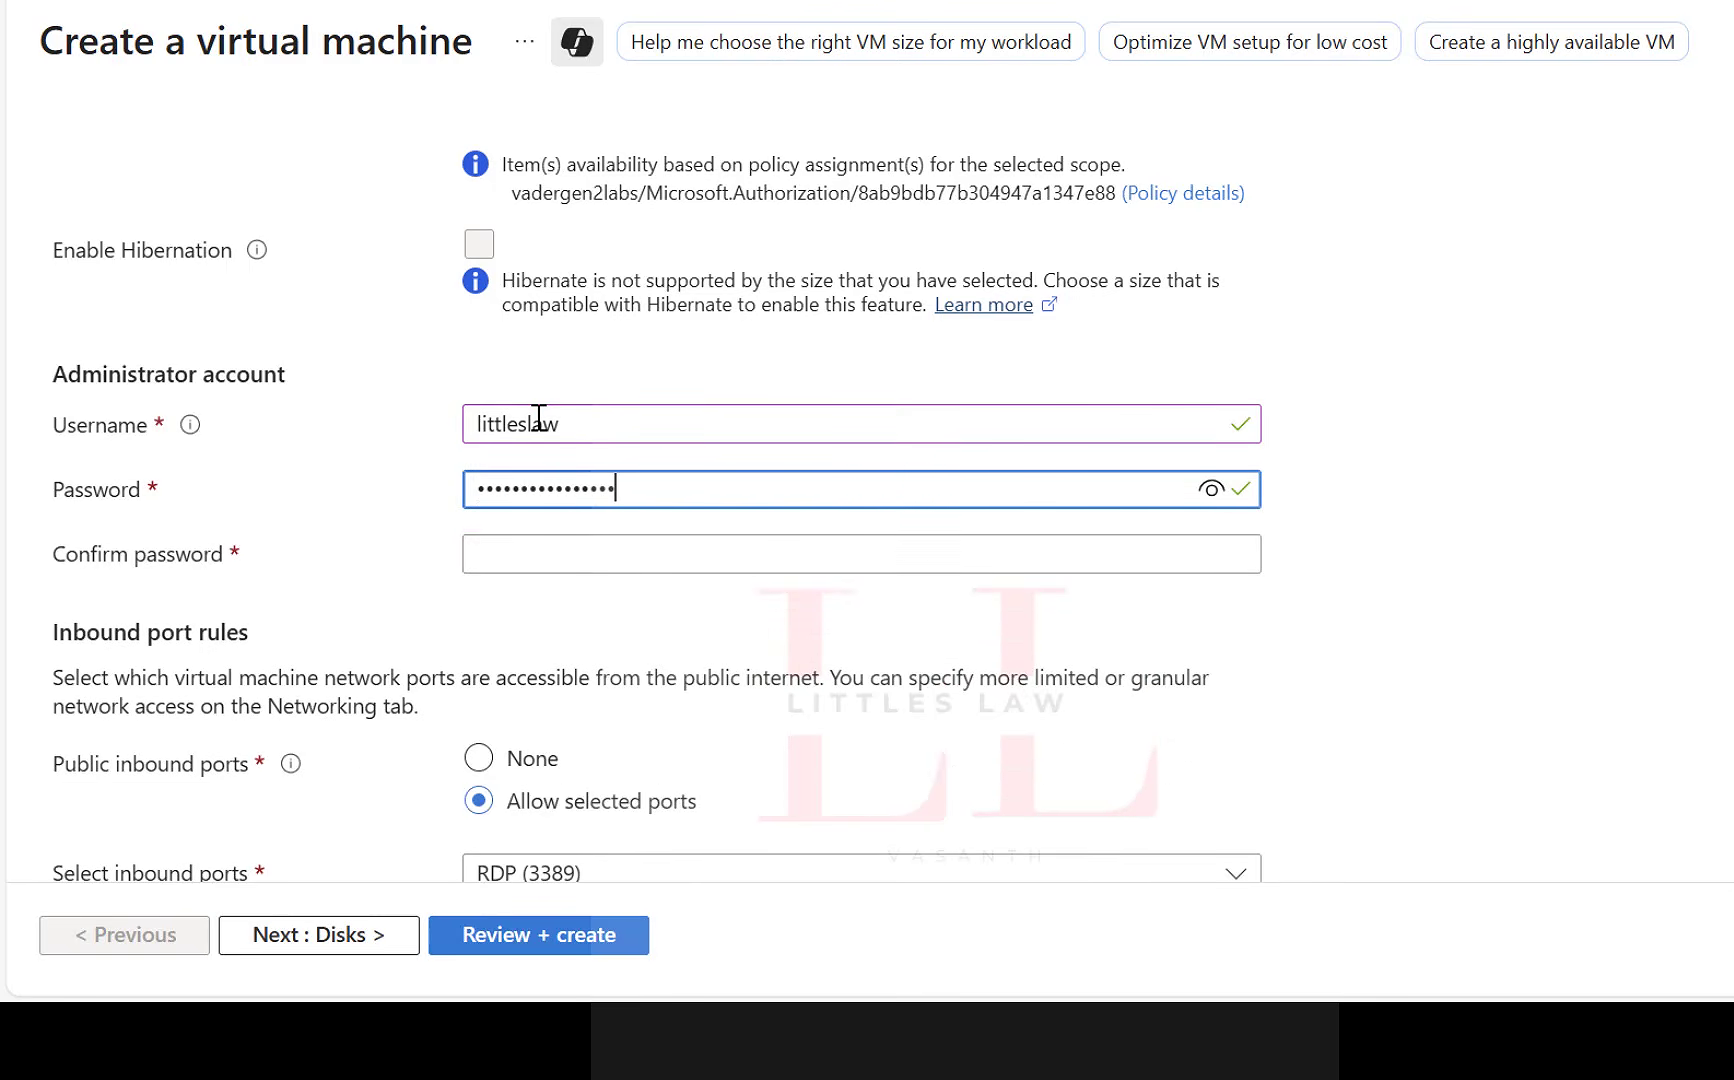
text(•)
click(509, 552)
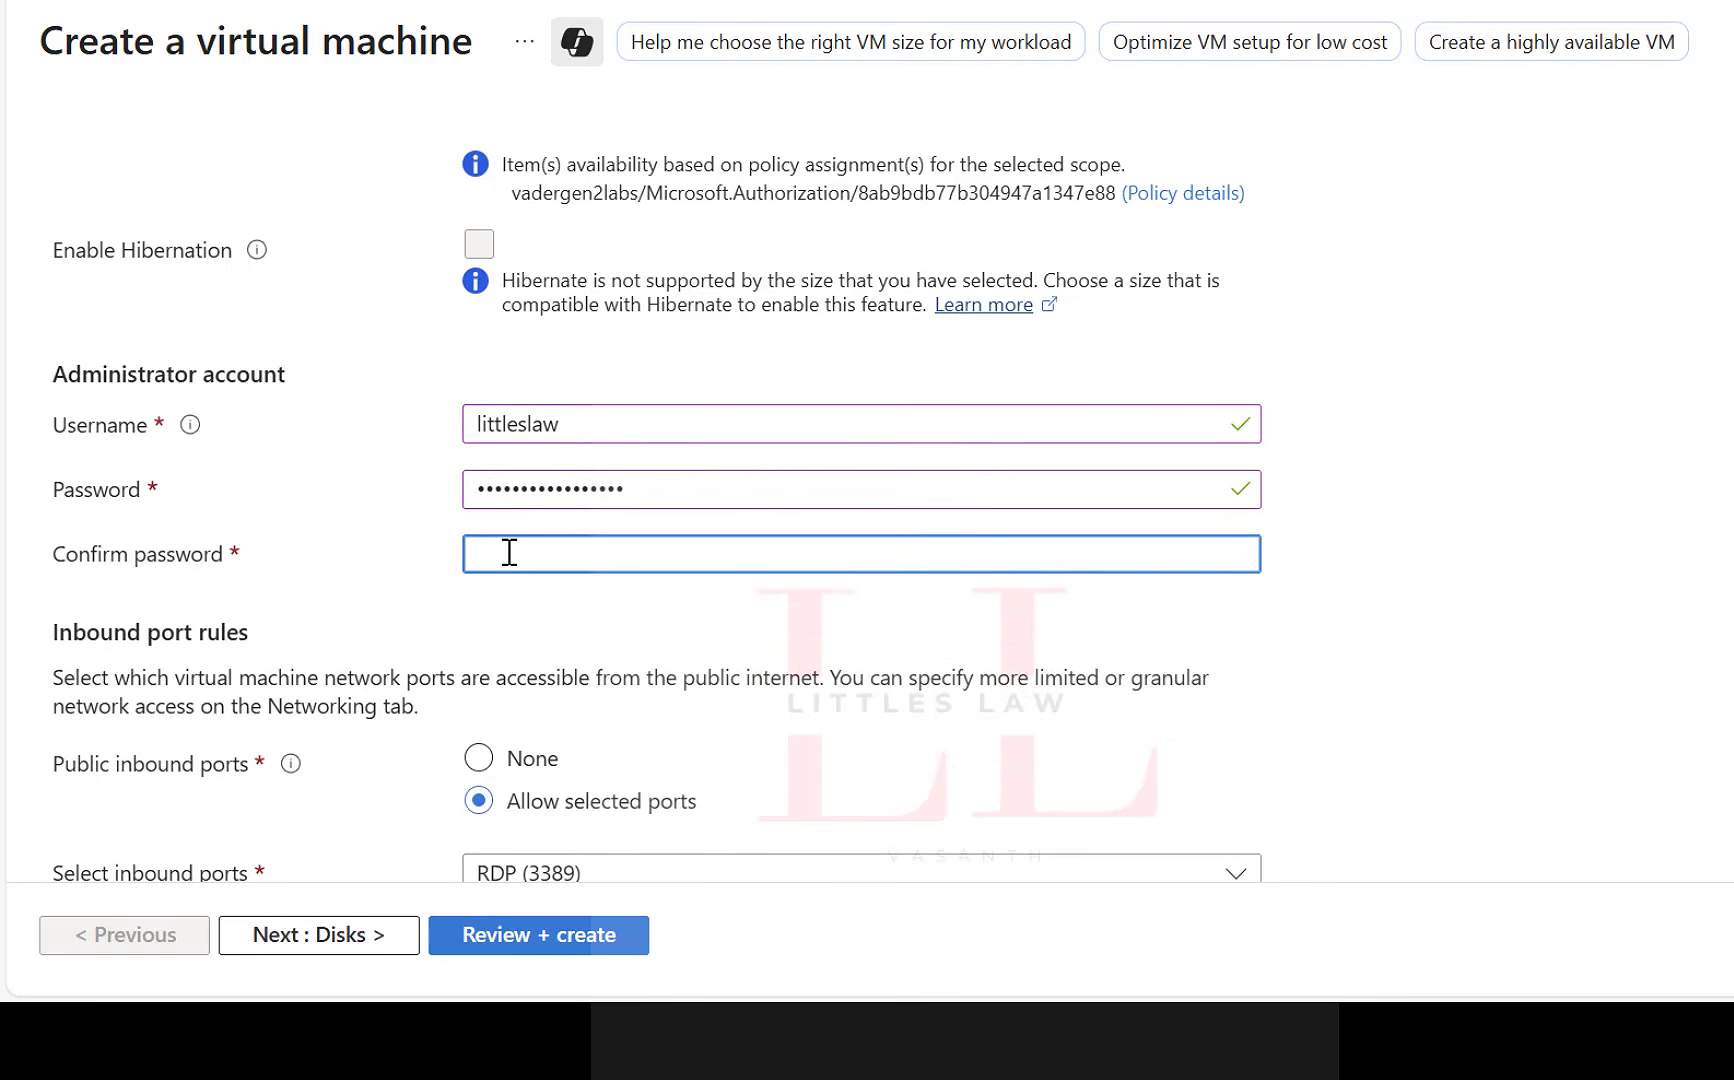
text(•••••••••••••••••)
click(1596, 614)
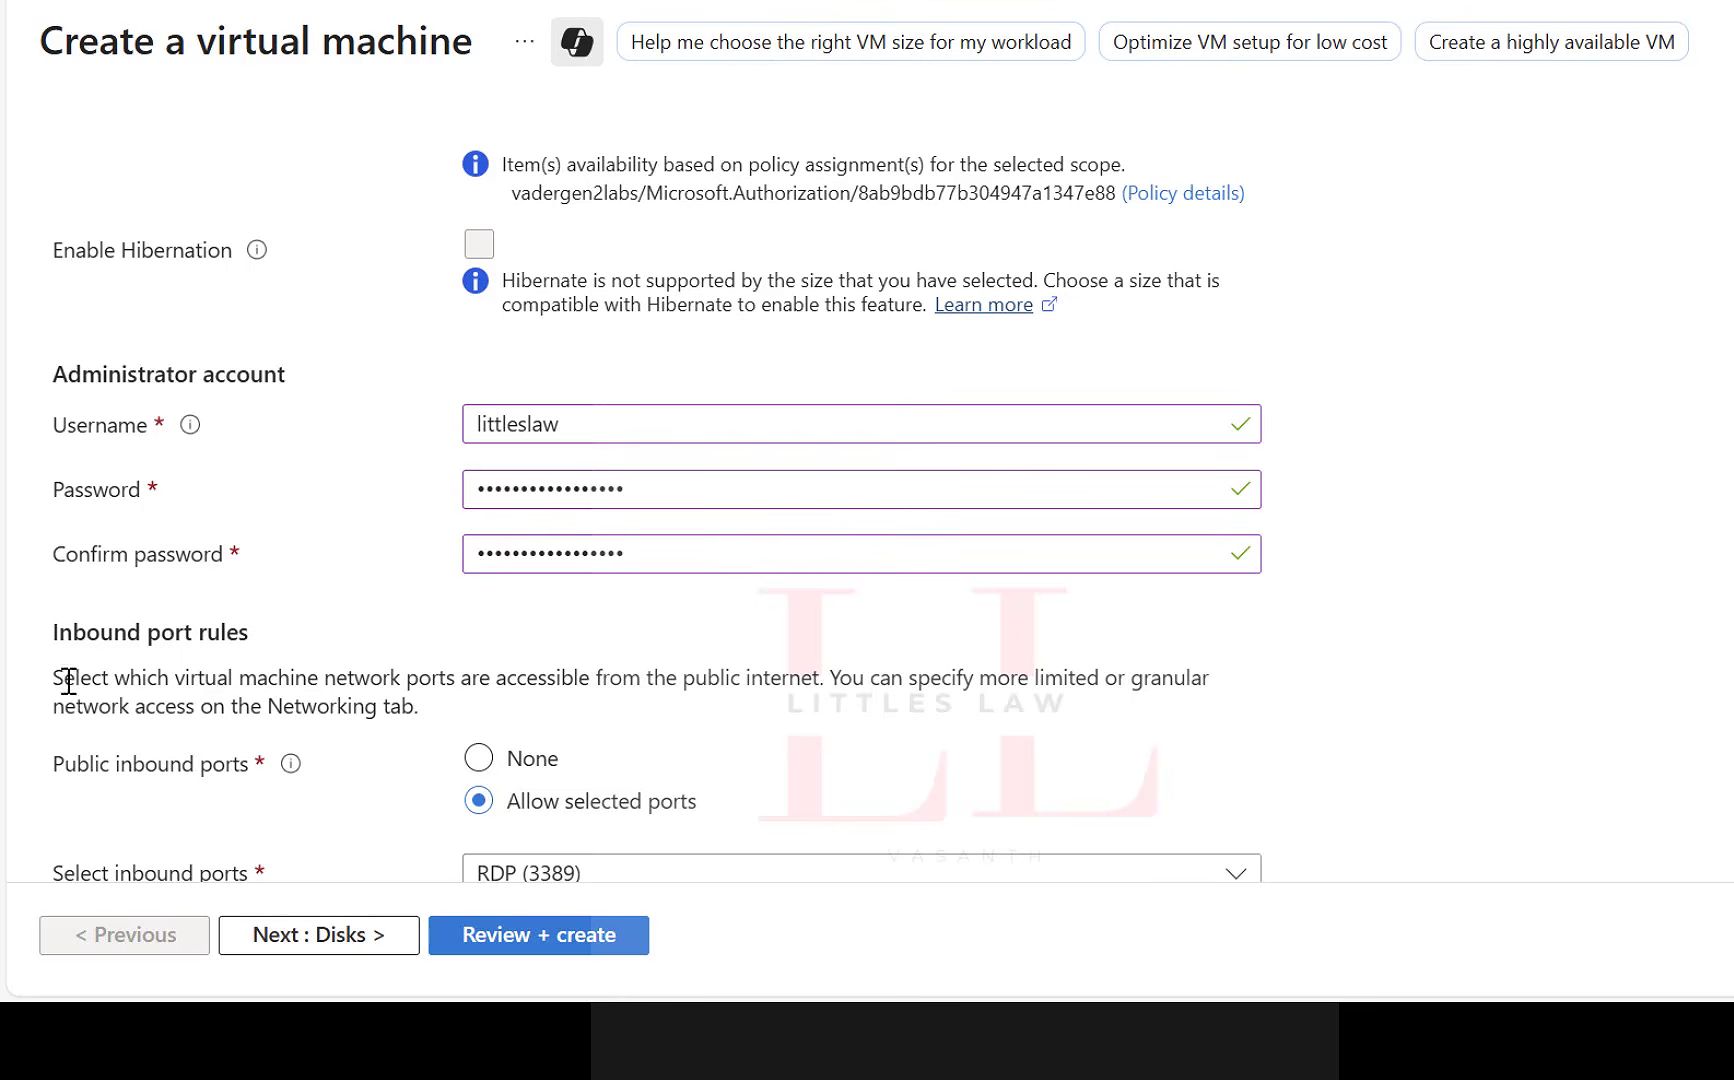
Check the selectable inbound ports, keep only RDP (3389) allowed, and proceed to the disk settings.
scroll(477, 640, down, 1)
scroll(477, 640, down, 2)
scroll(828, 623, down, 2)
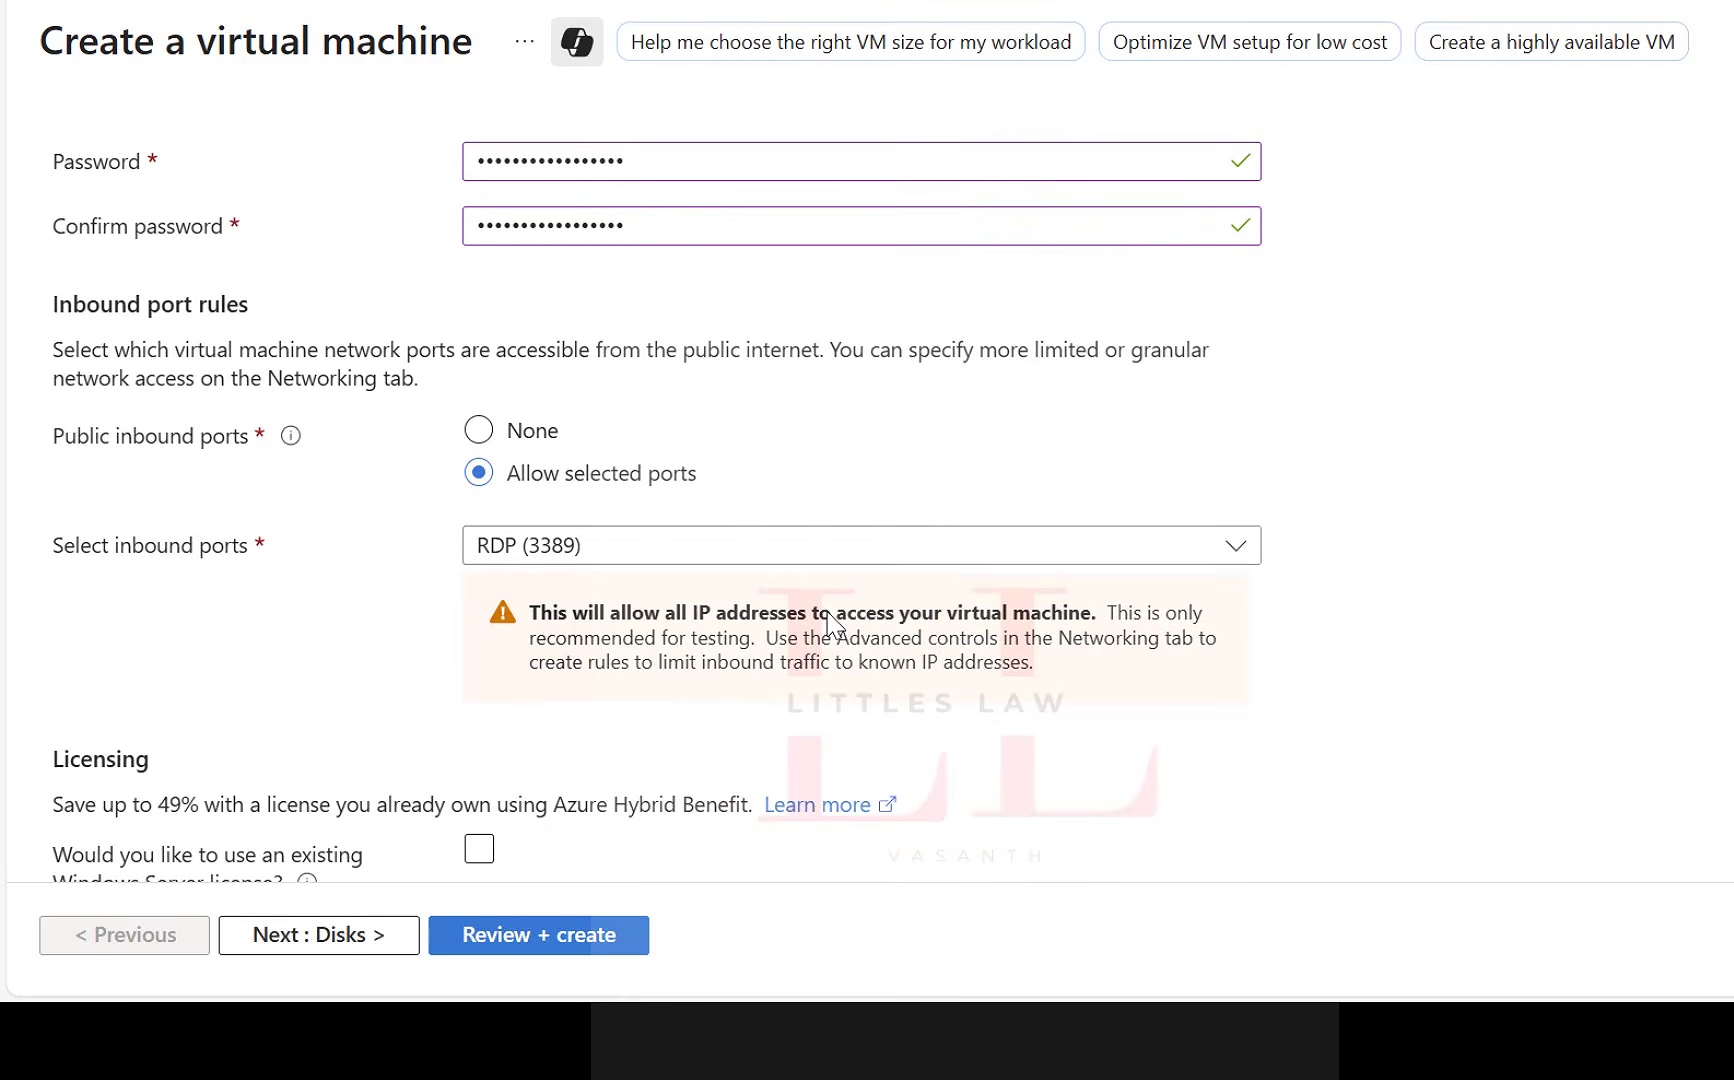
click(808, 552)
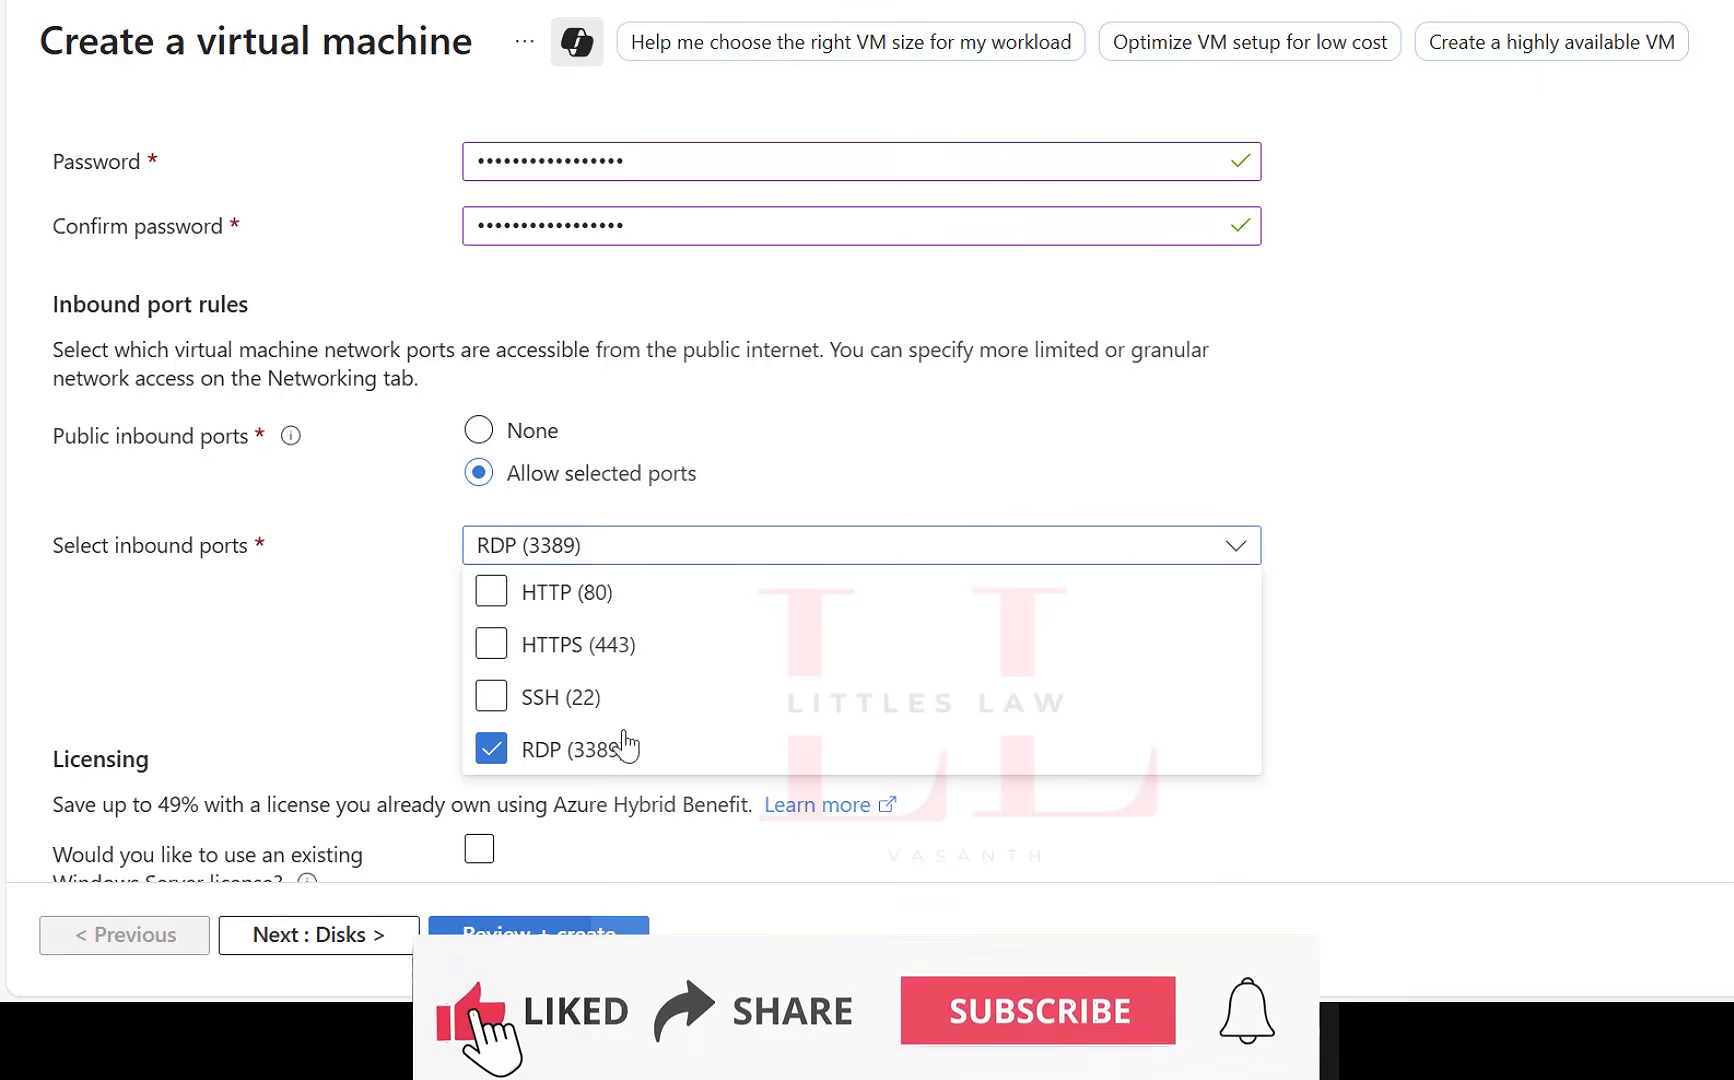
click(1487, 586)
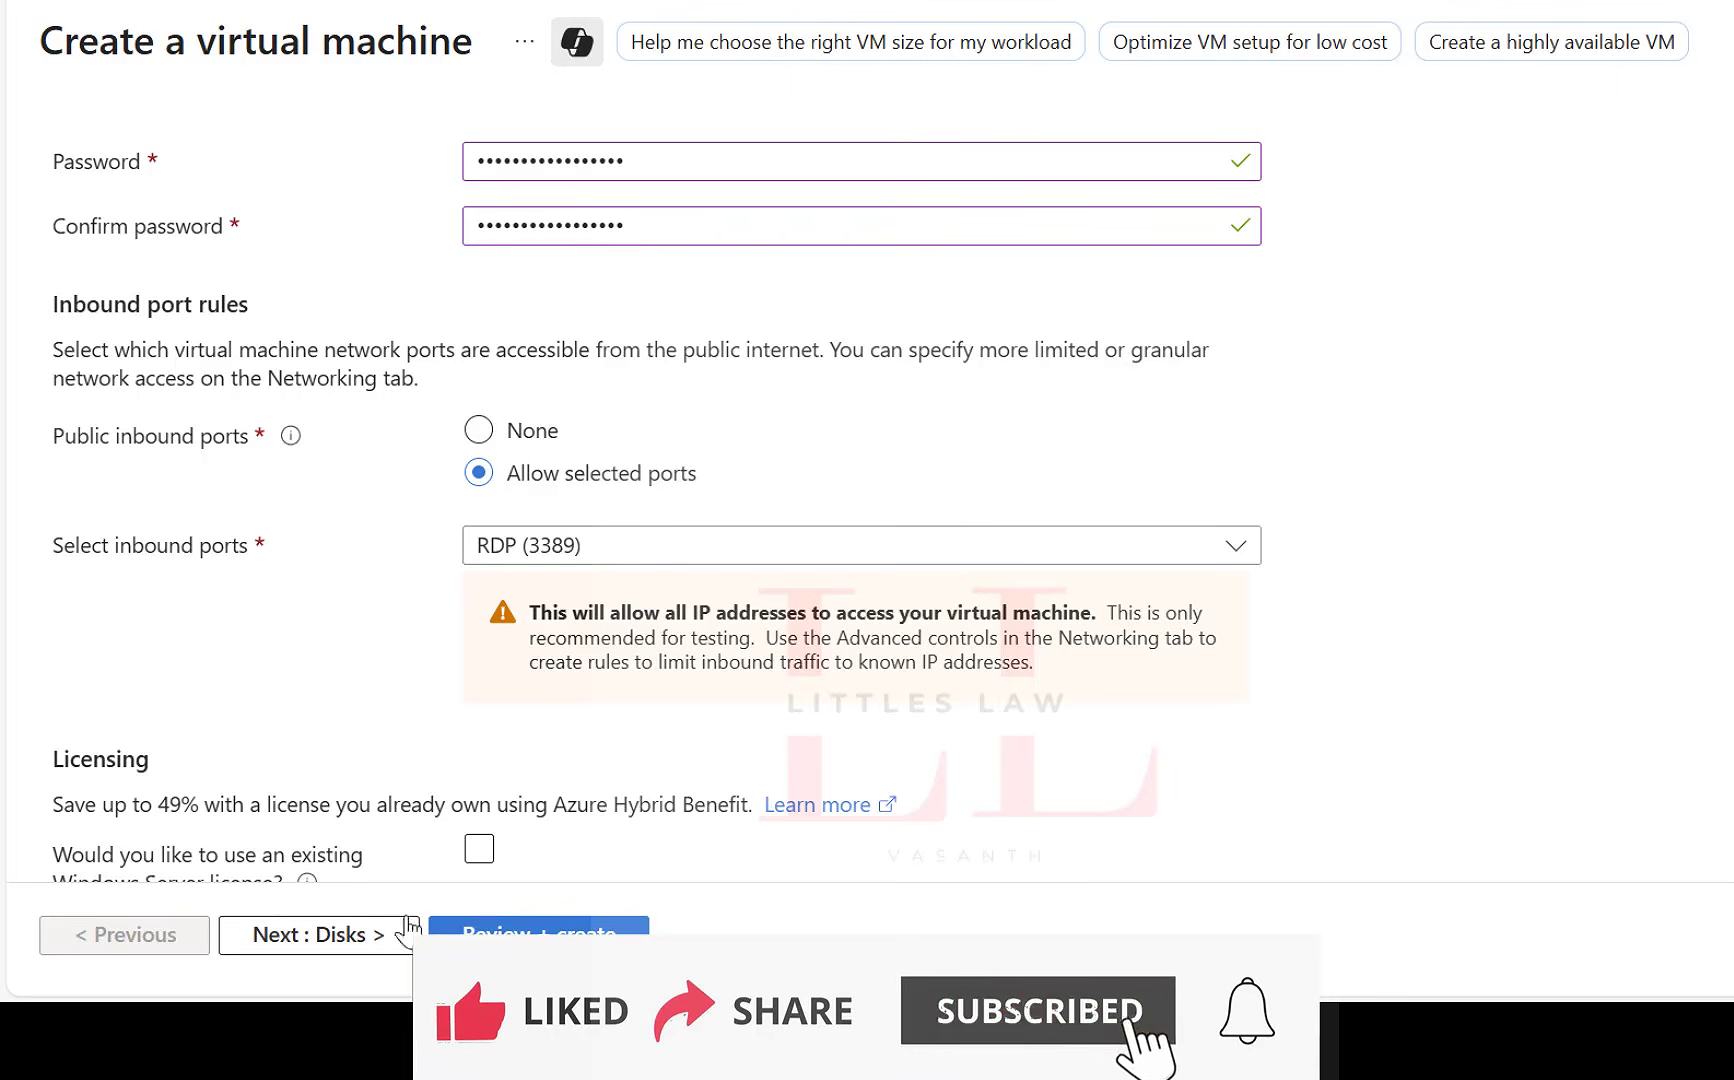
scroll(478, 740, down, 1)
click(370, 936)
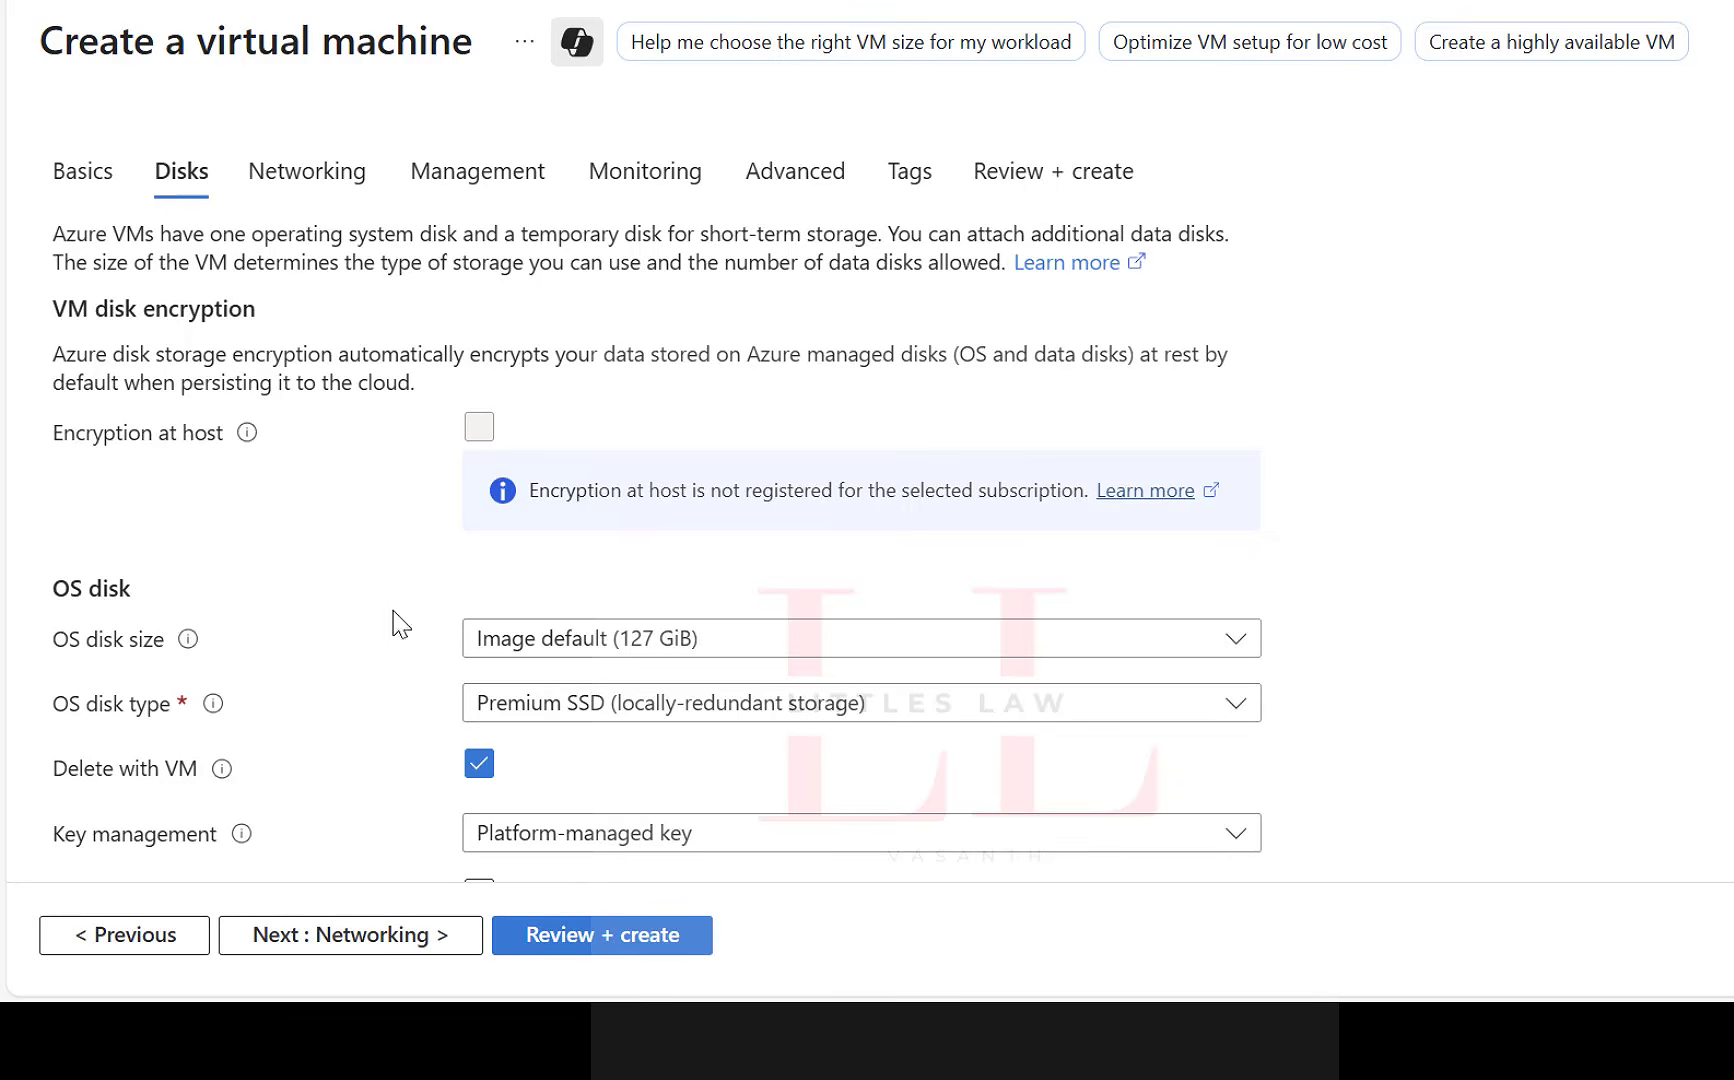
Keep the image default OS disk size and set the OS disk type to locally-redundant Standard HDD.
scroll(960, 652, down, 3)
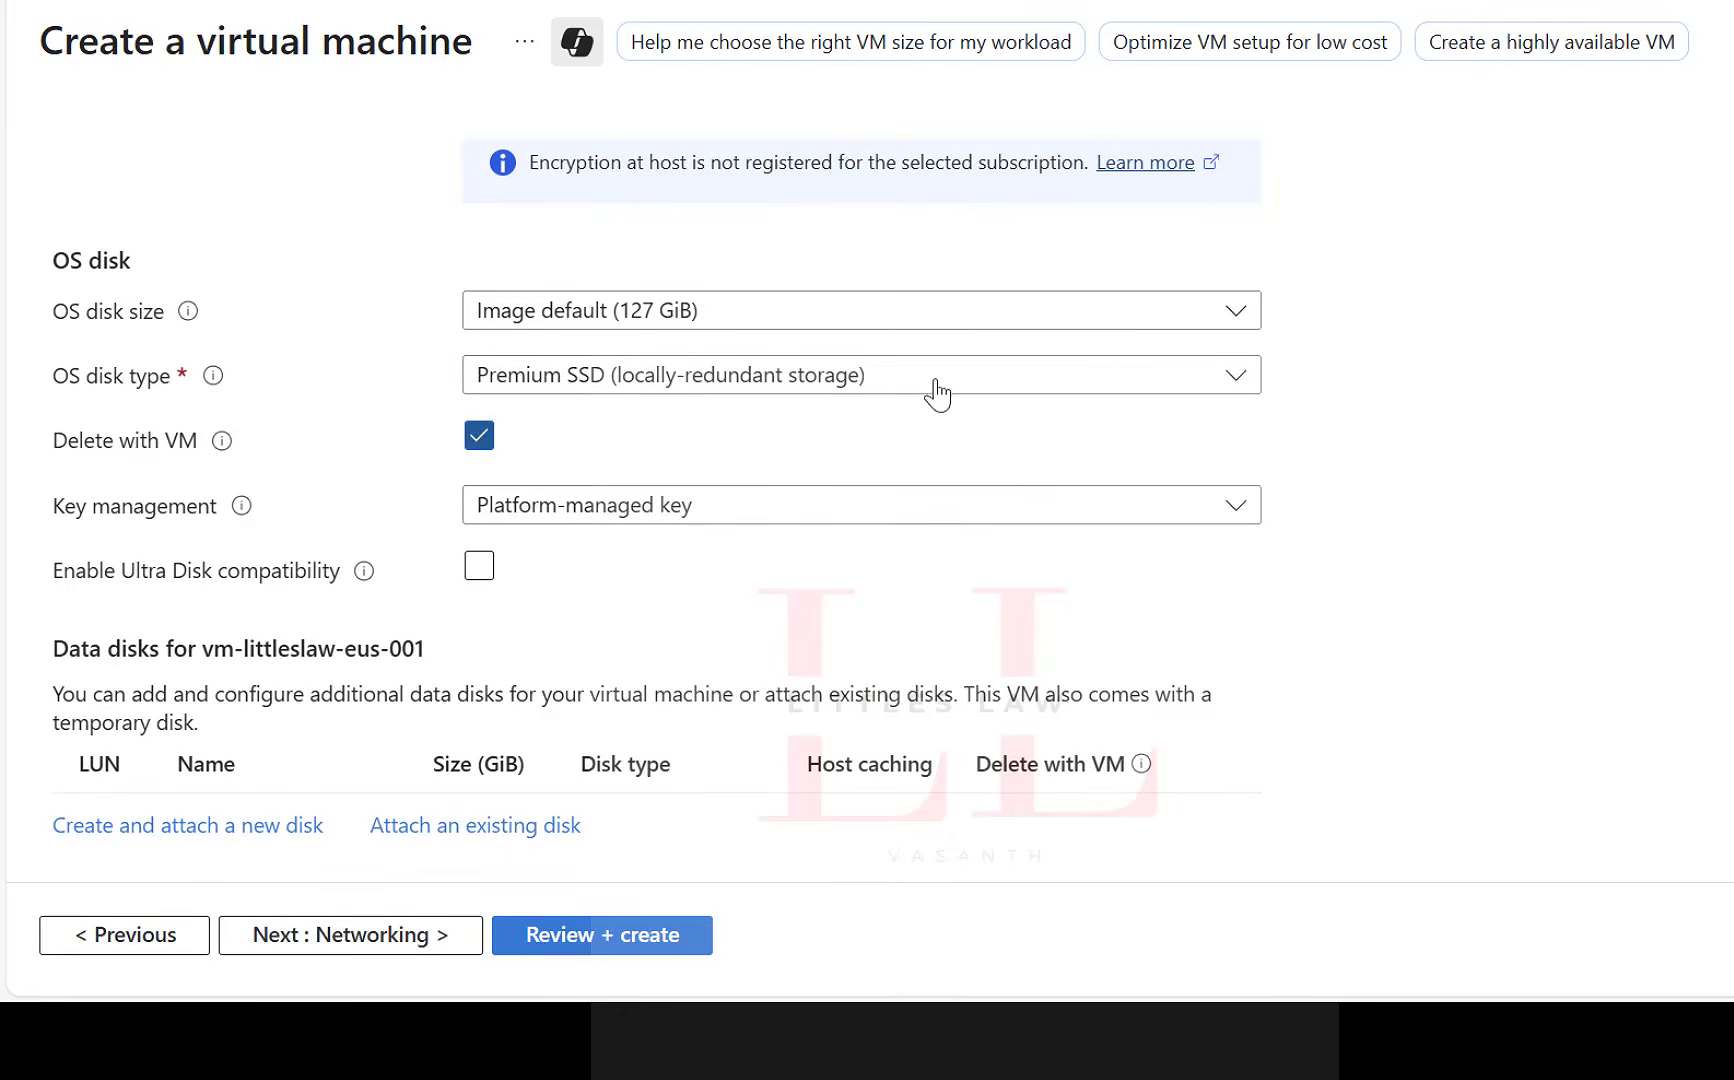
click(932, 310)
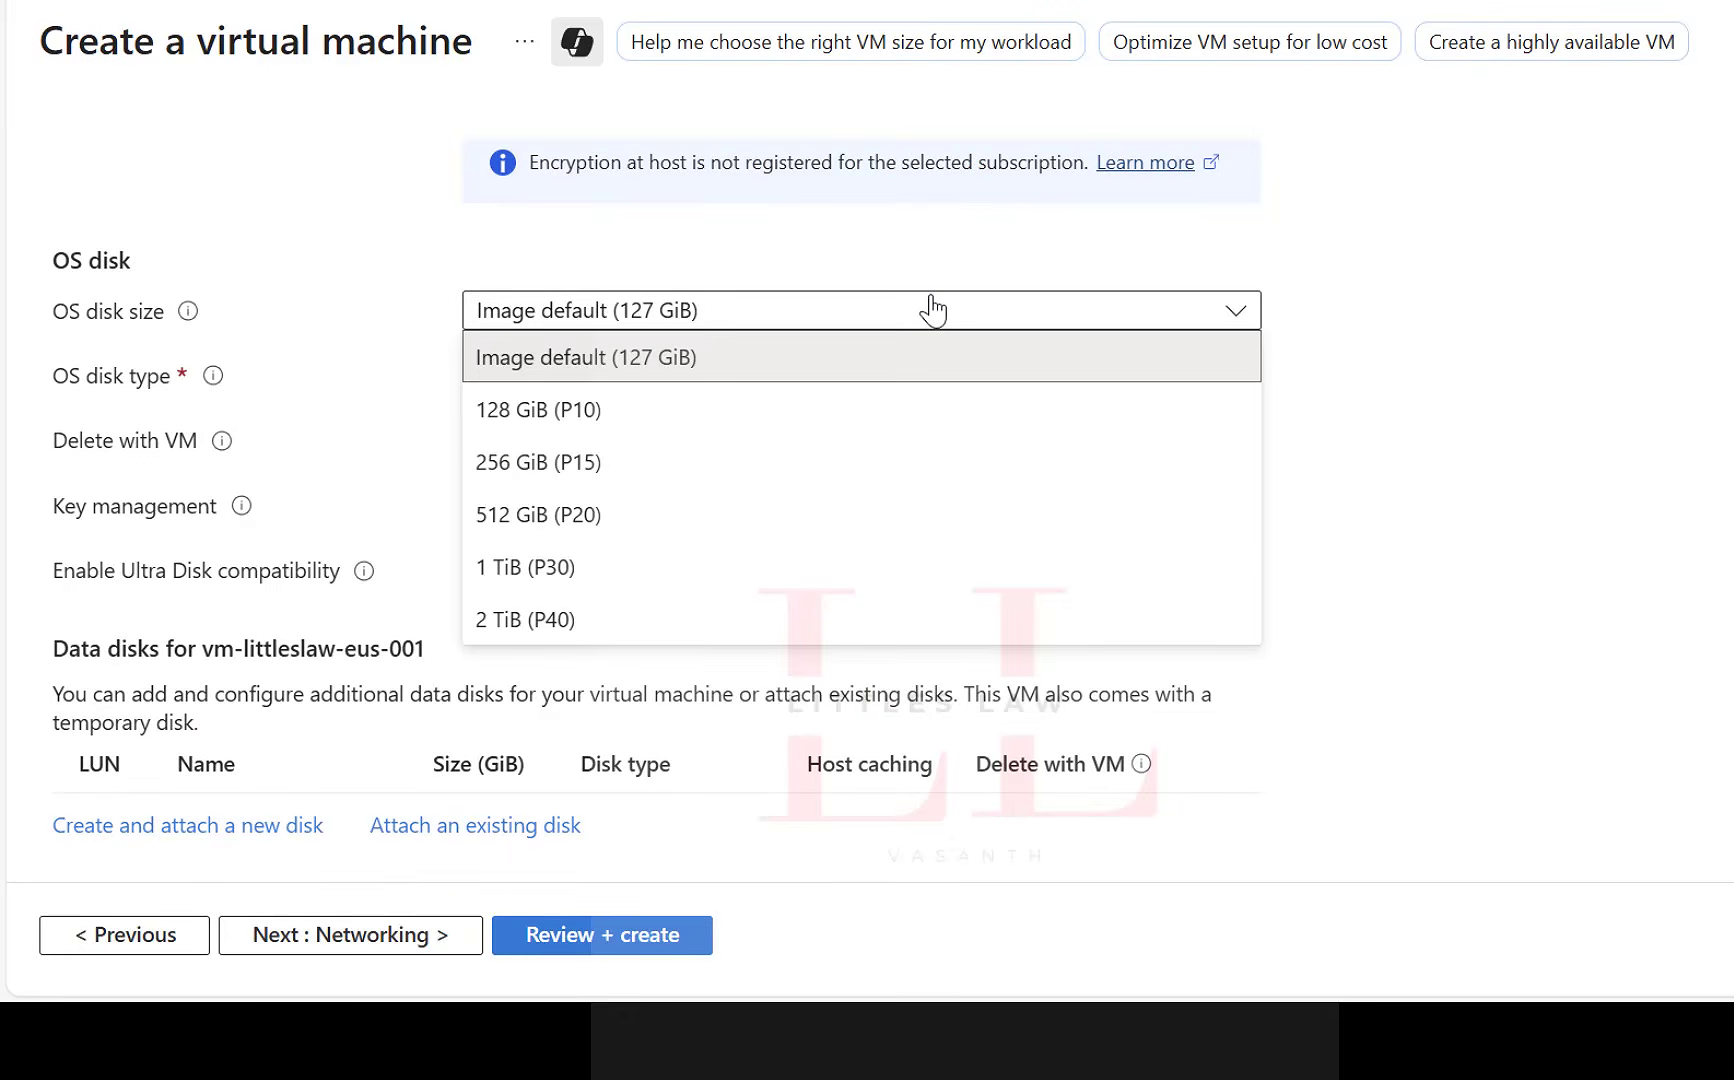
click(1452, 320)
click(1017, 380)
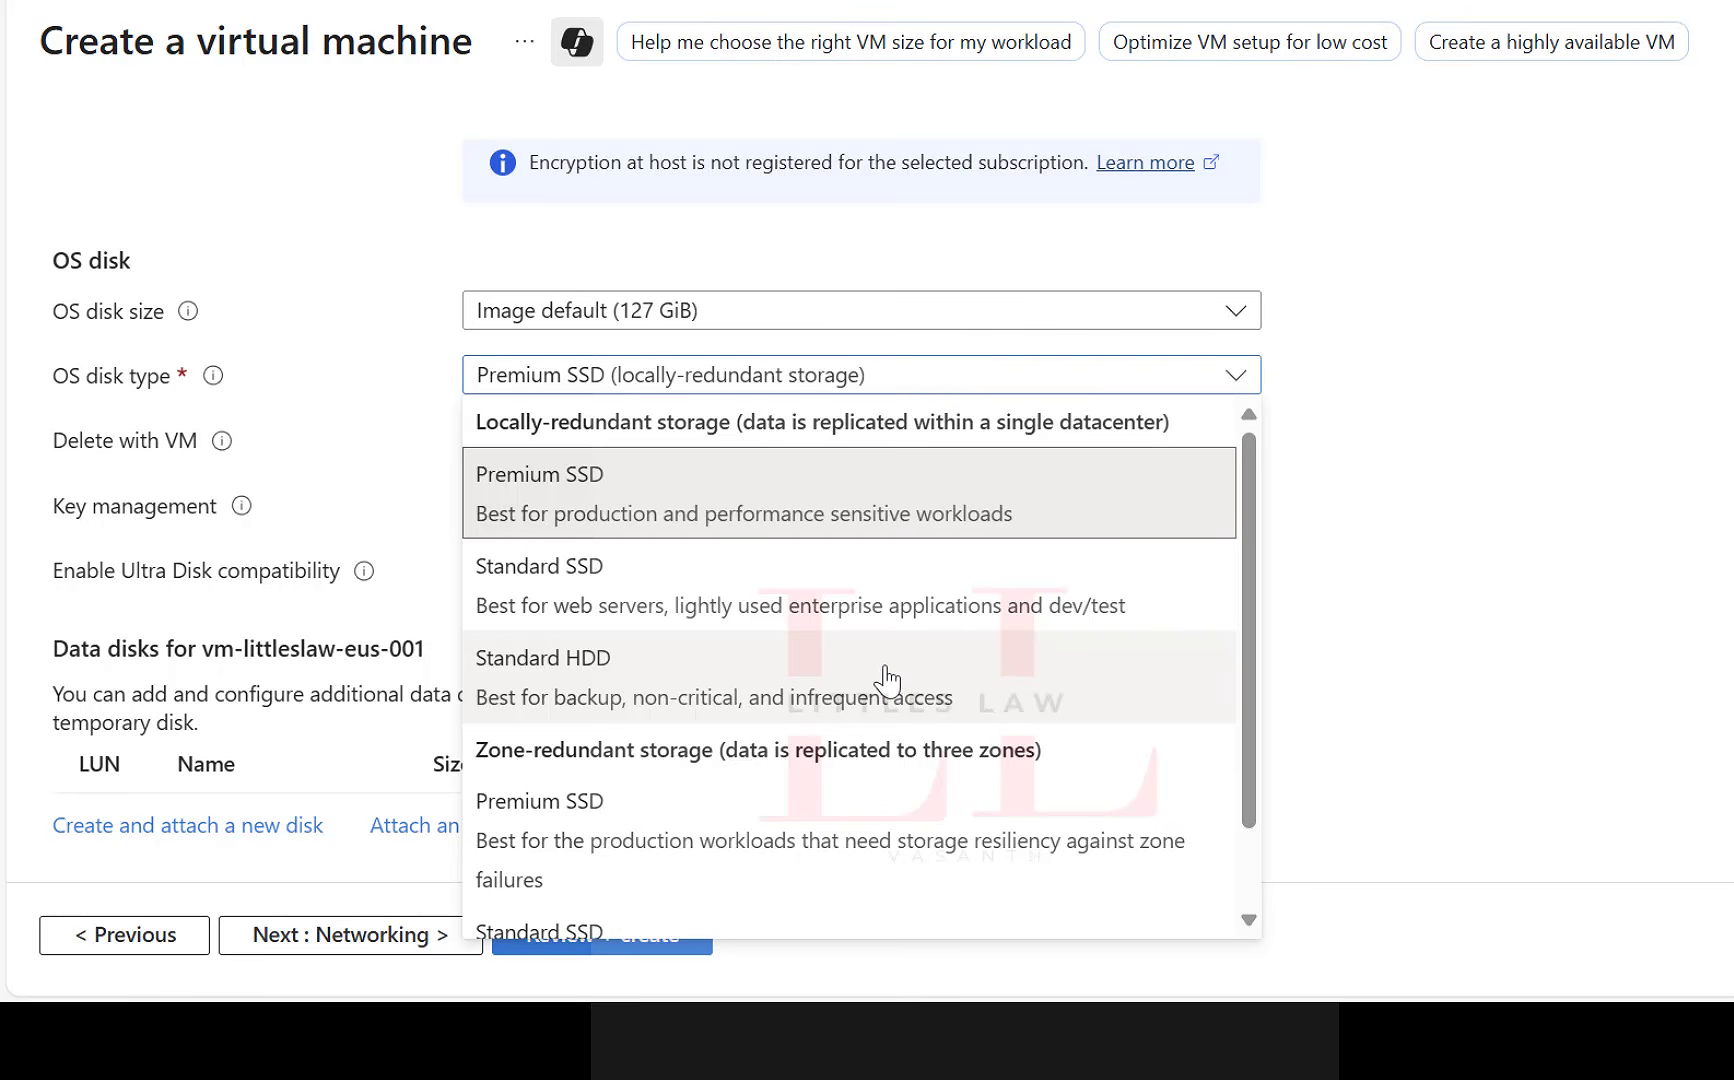
click(677, 577)
click(785, 385)
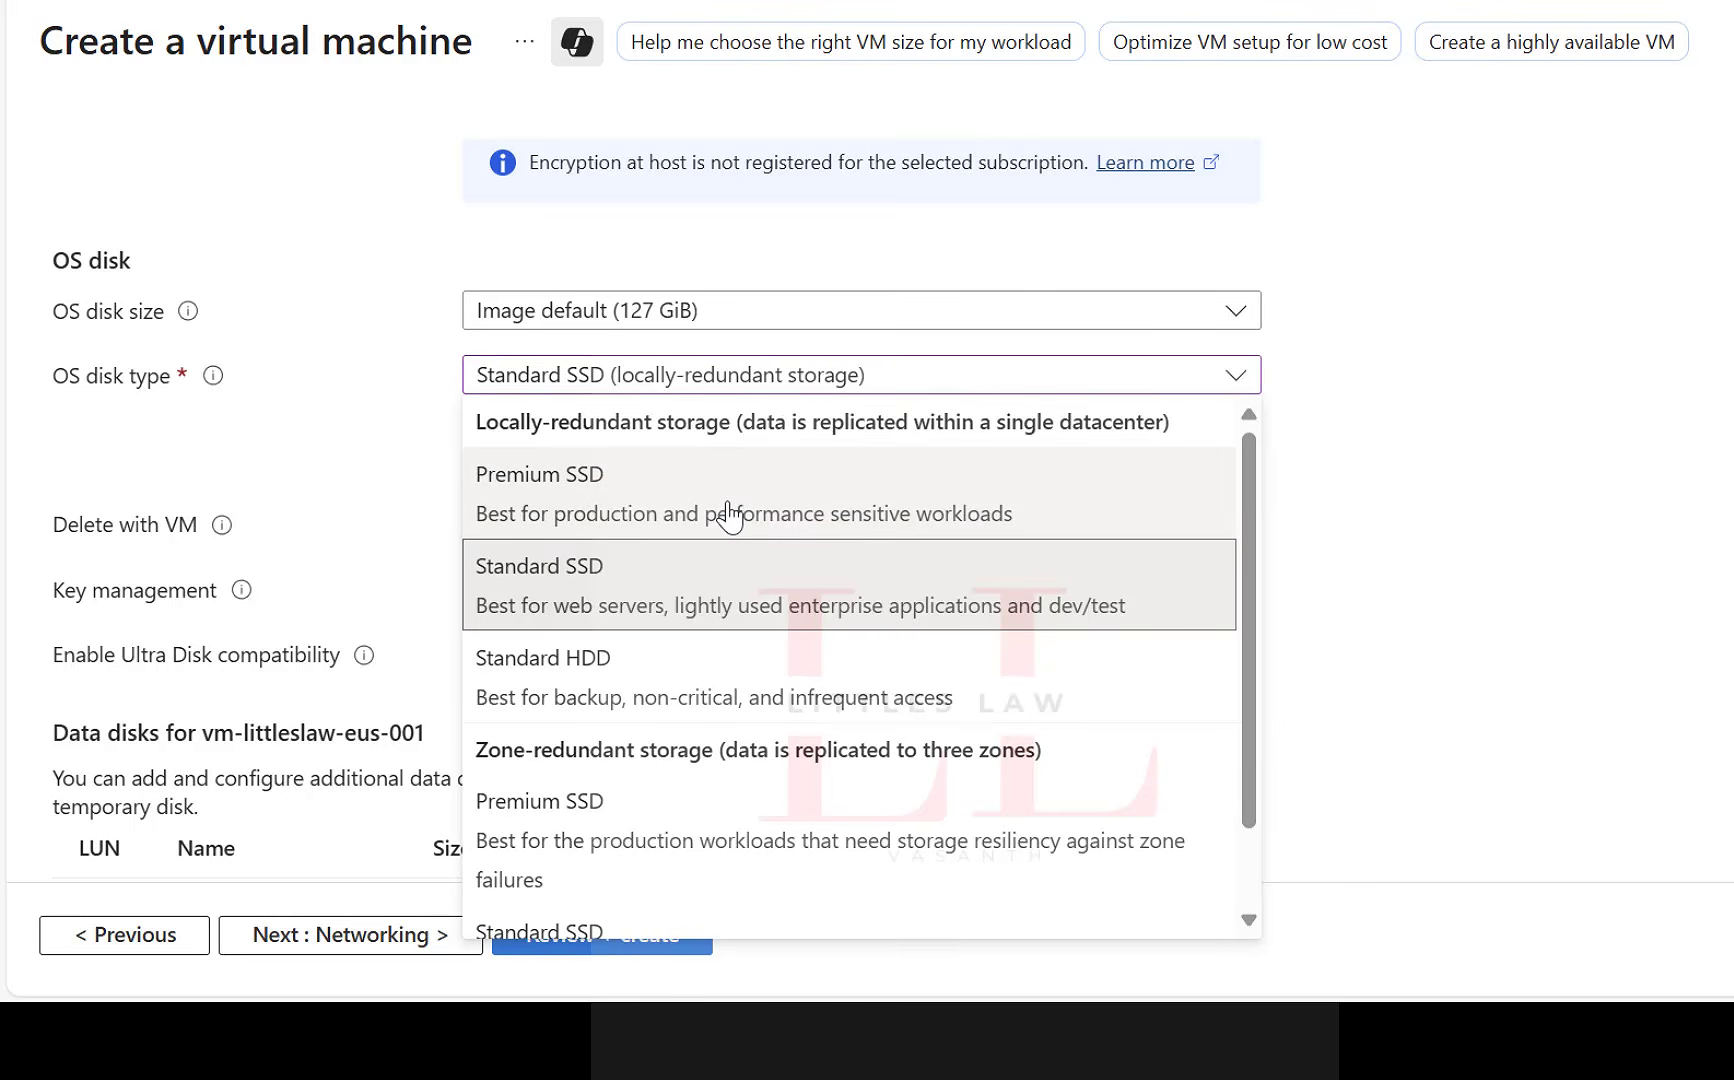
click(660, 697)
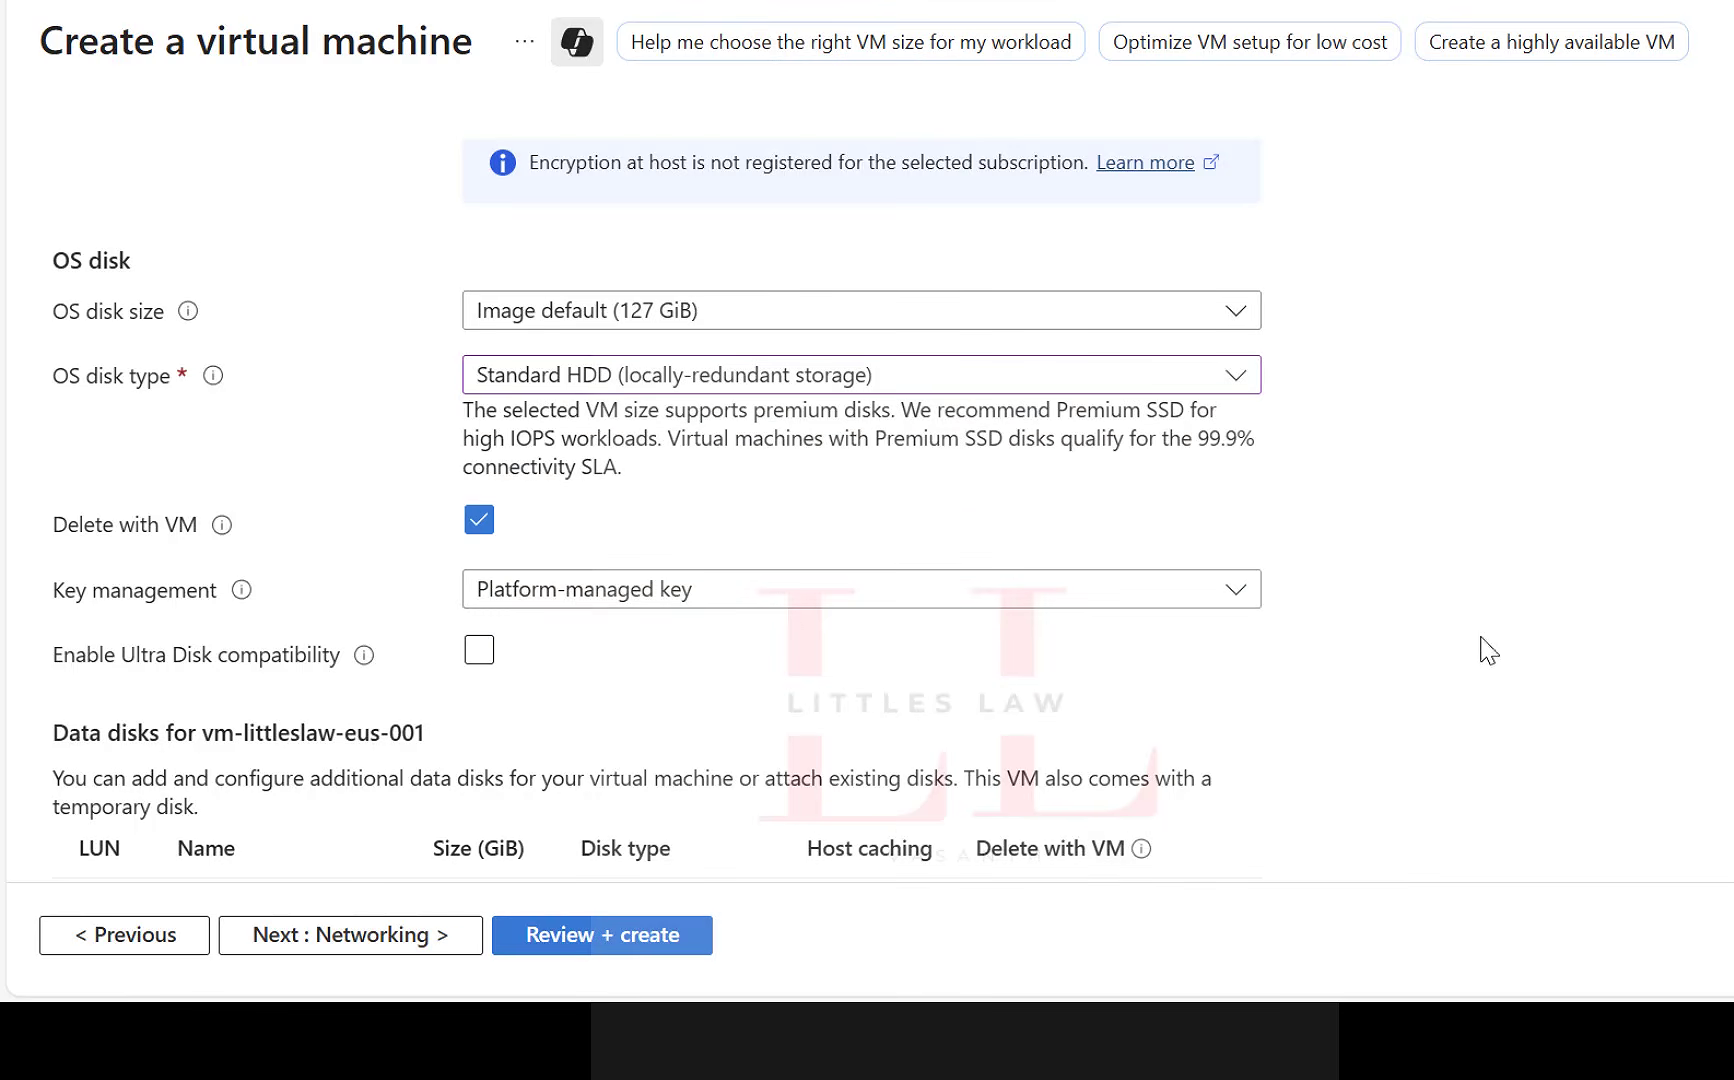
Keep the platform-managed key for disk encryption and continue to the networking settings.
scroll(956, 631, down, 2)
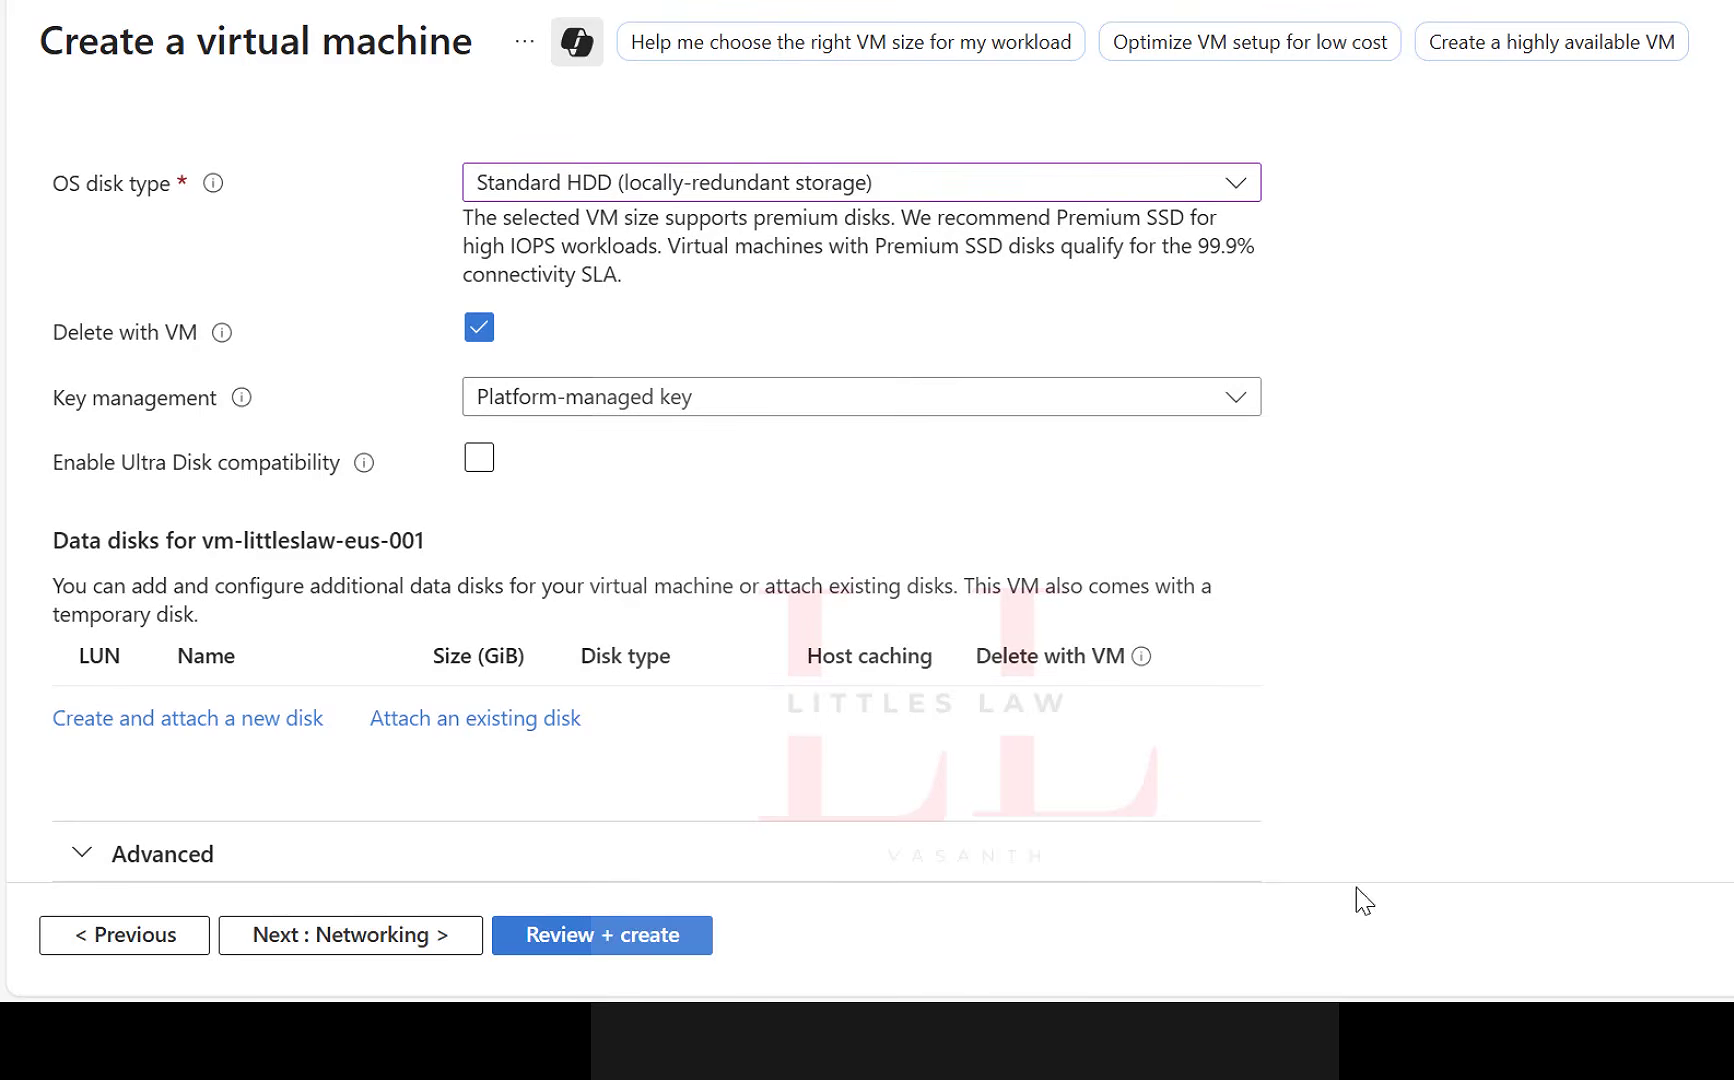
click(672, 408)
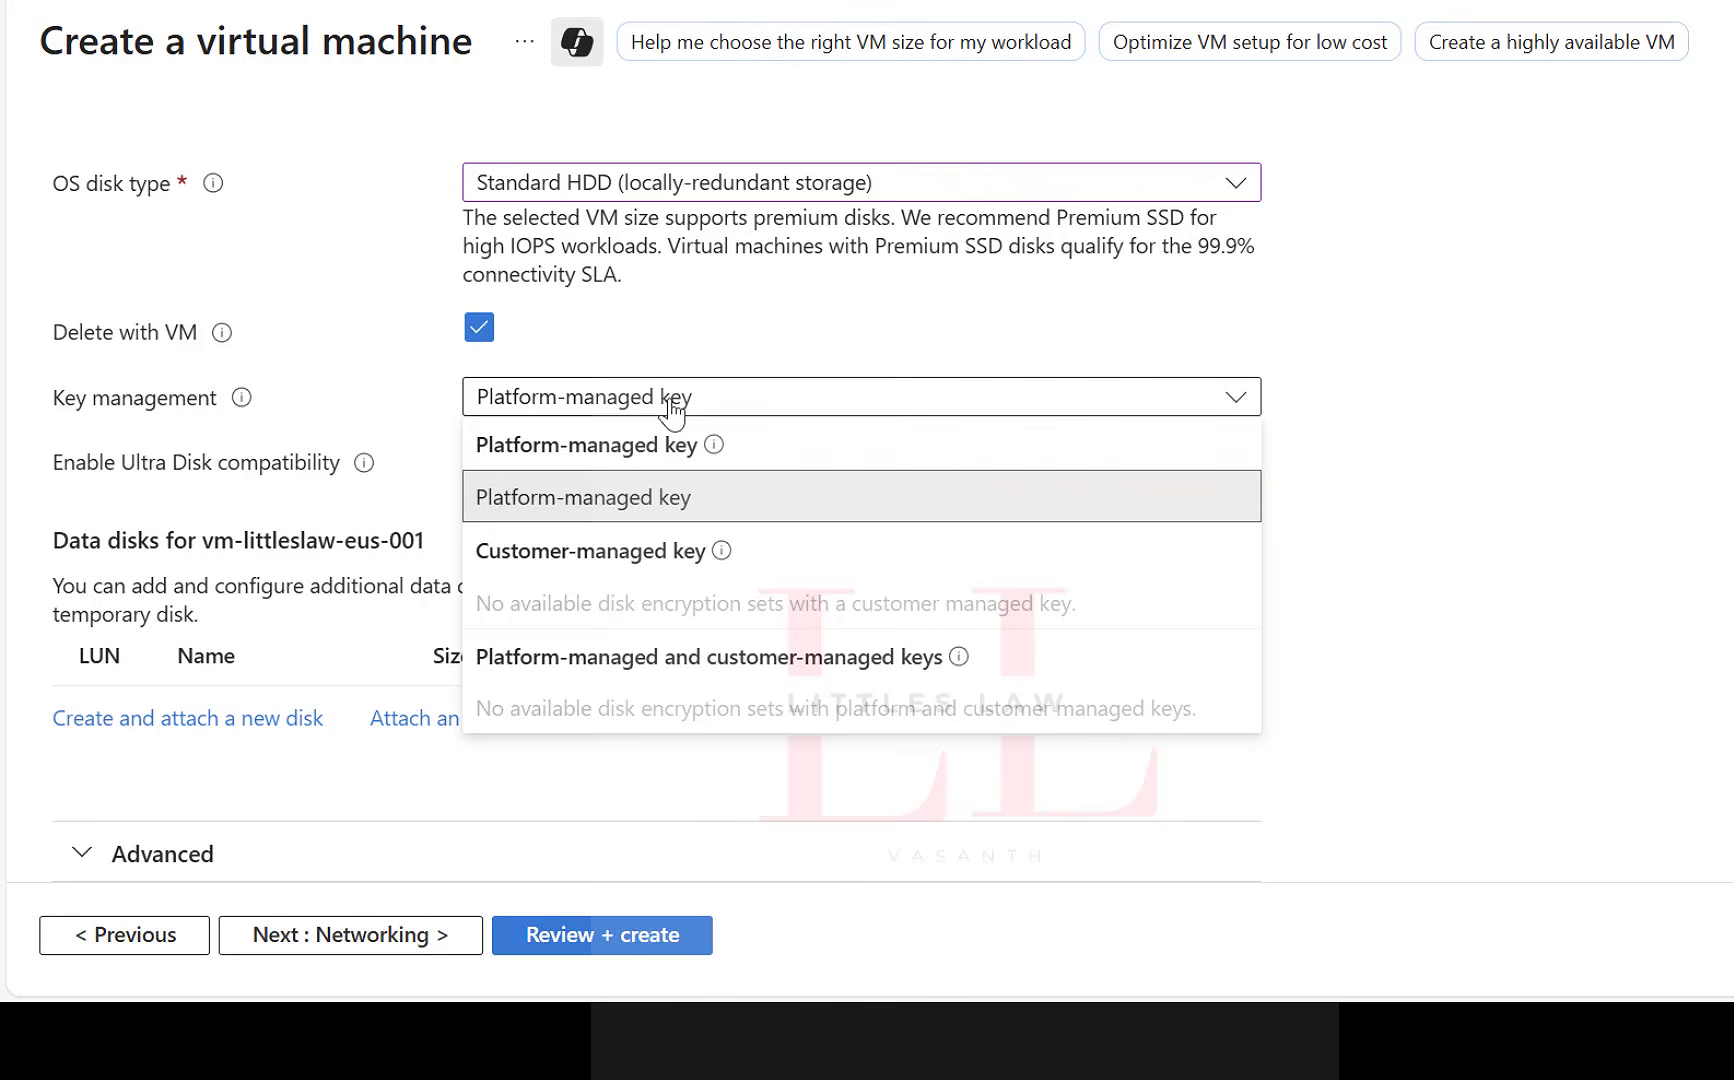
click(983, 495)
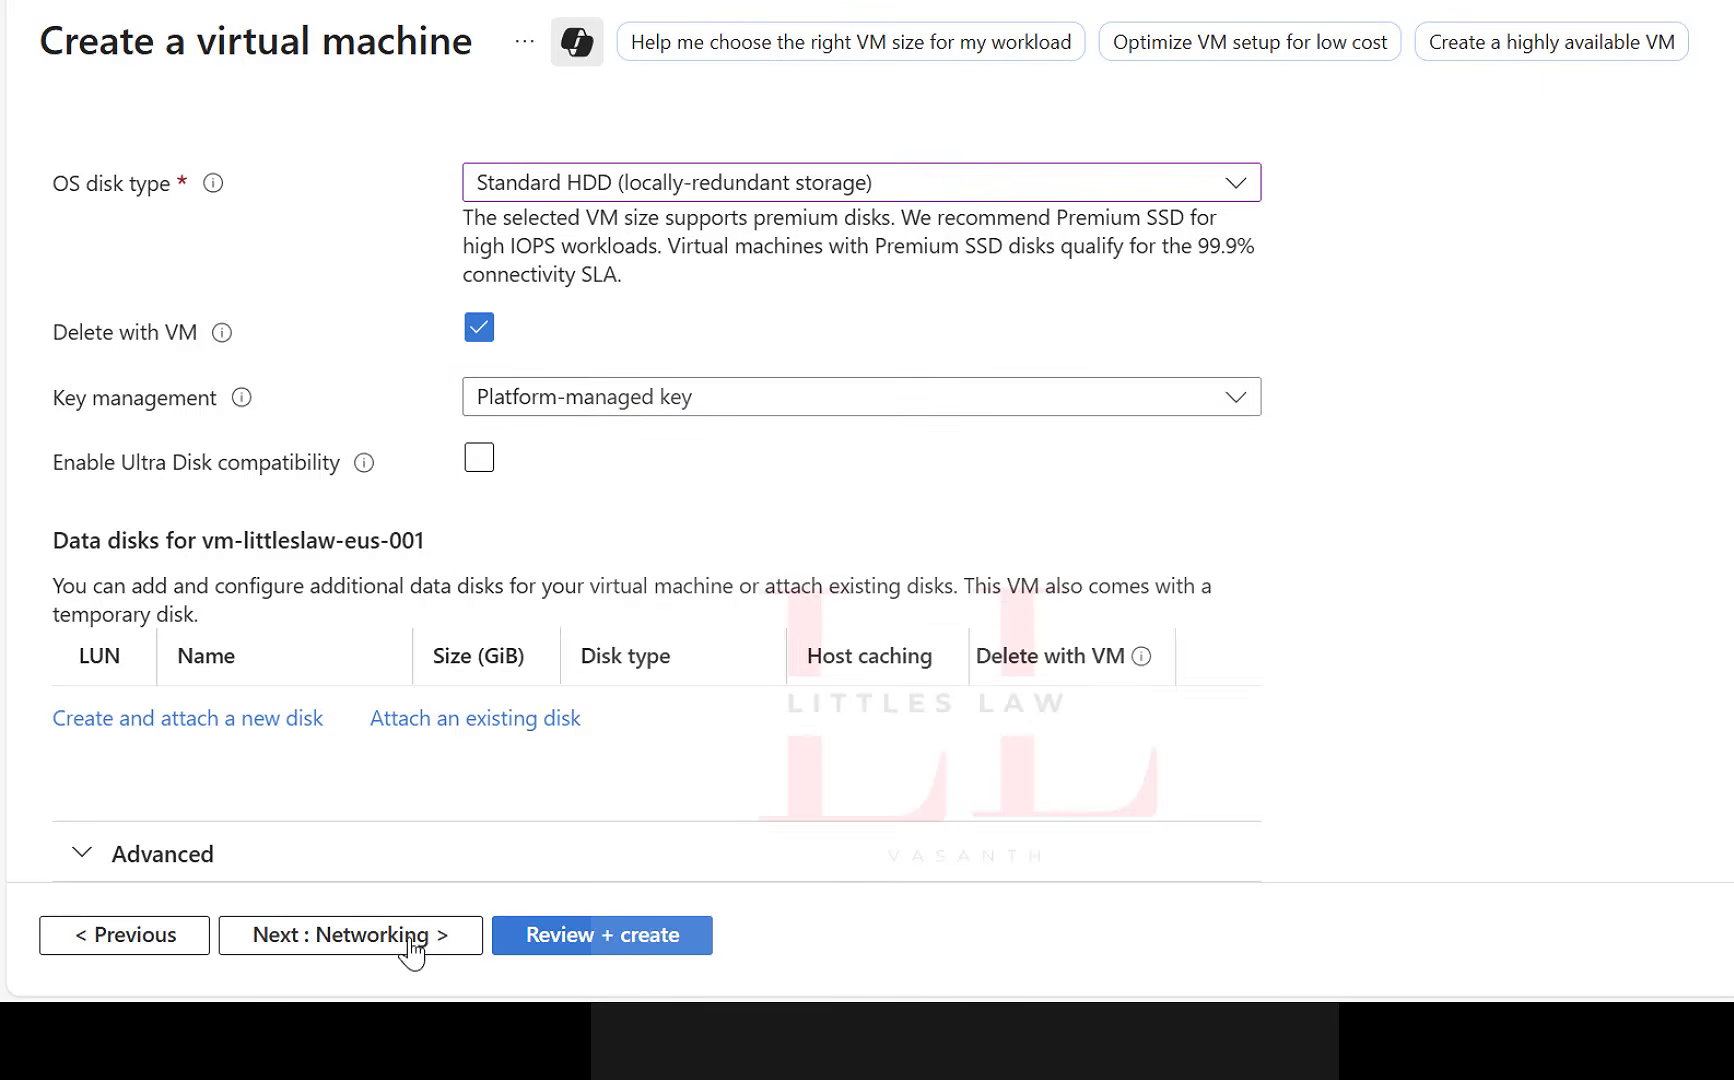
click(318, 953)
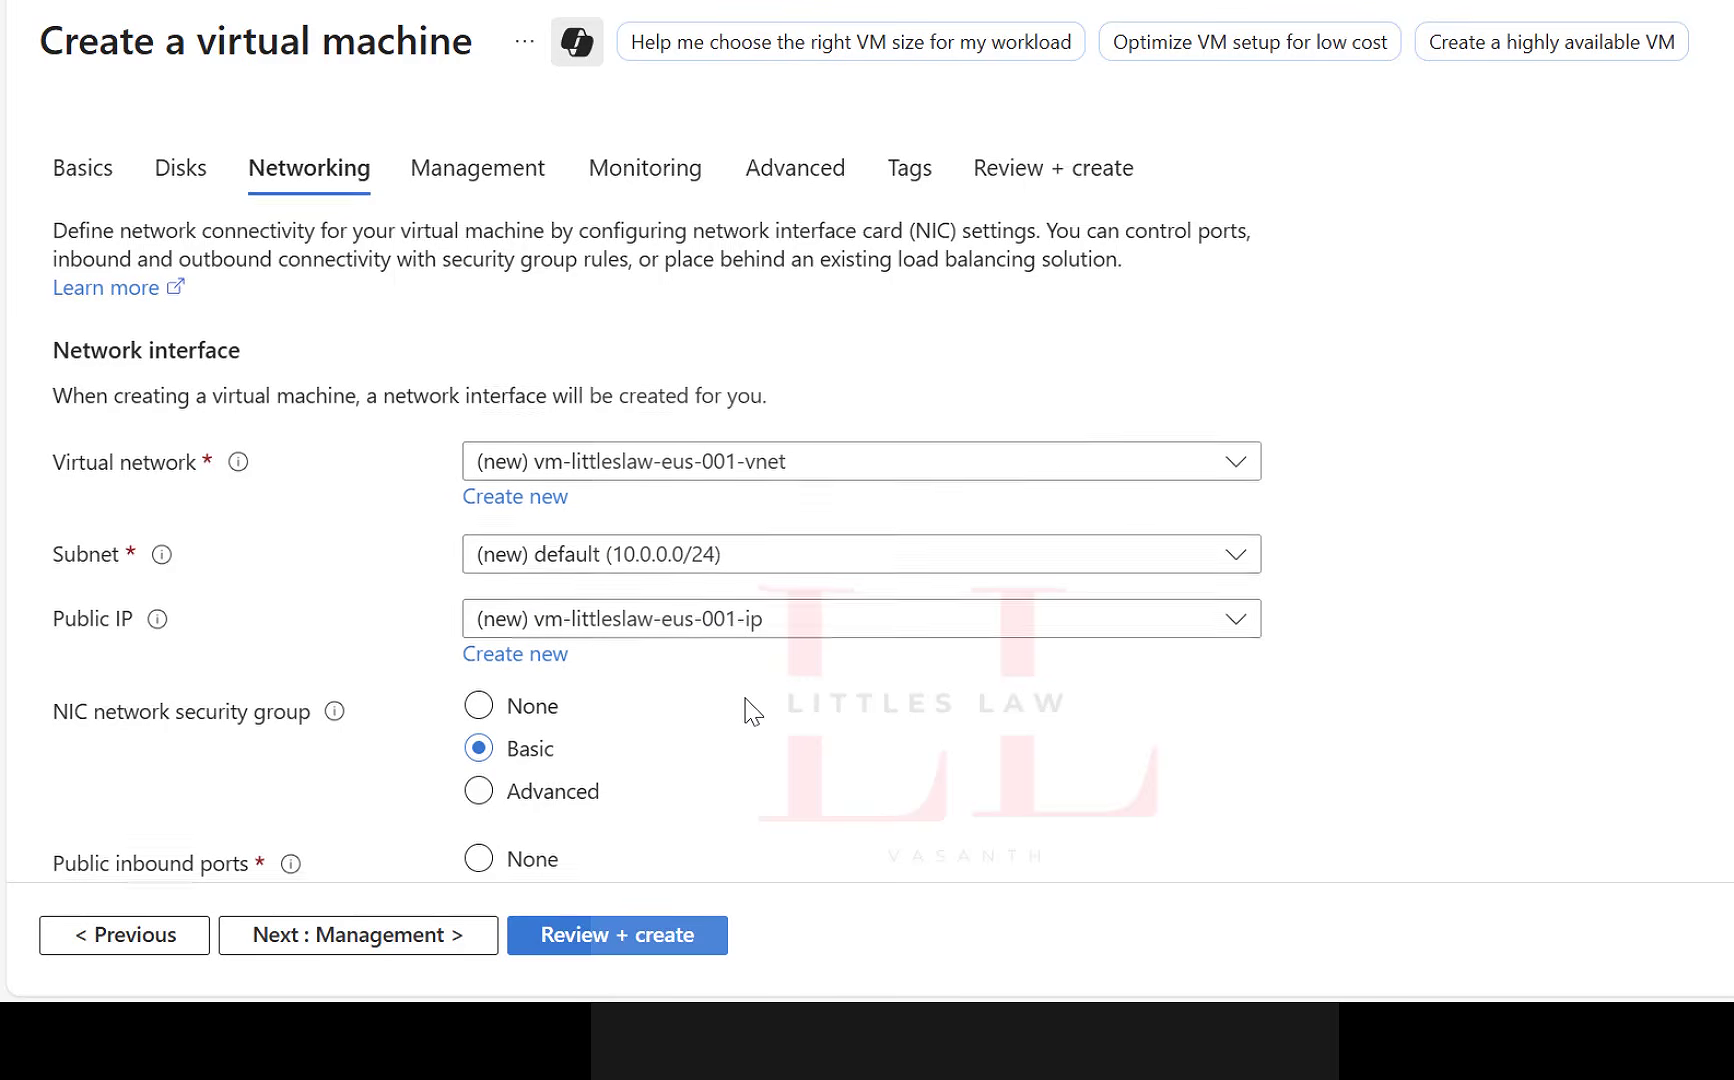
Enable deletion of the public IP and NIC when the VM is deleted, keeping RDP (3389) open, and proceed to the management settings.
scroll(750, 710, down, 2)
scroll(710, 520, down, 2)
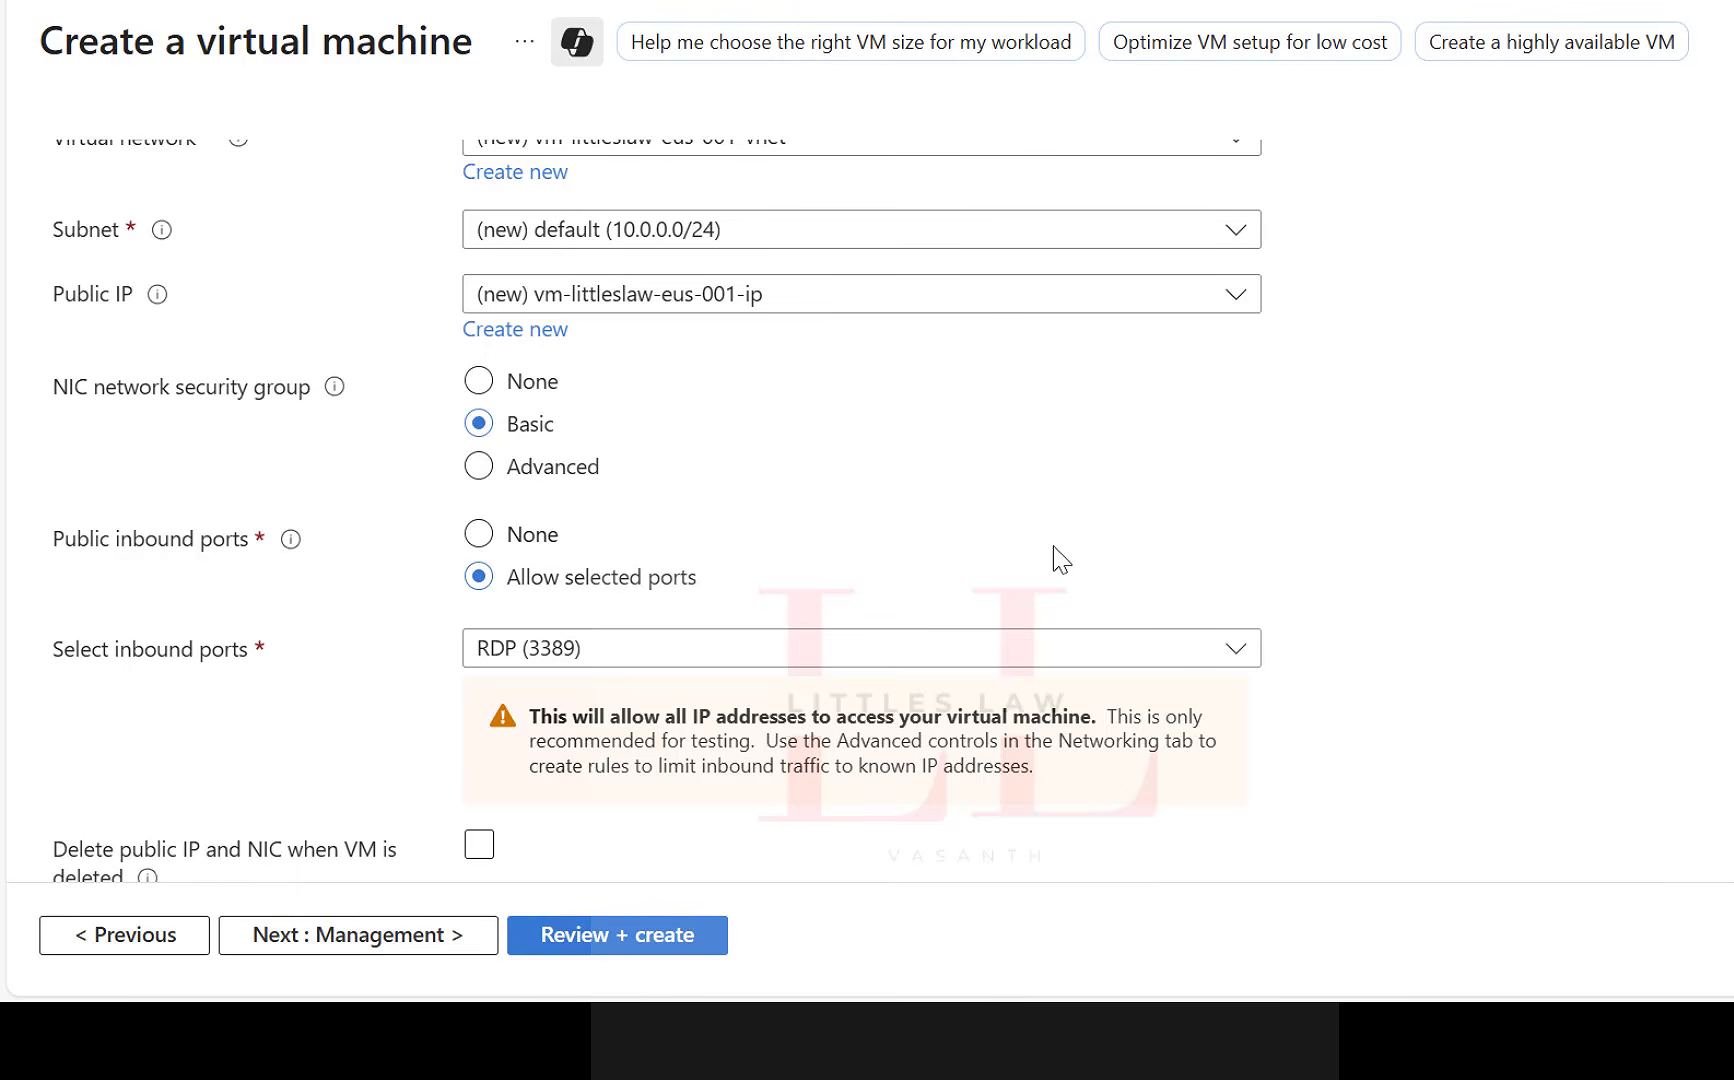
click(788, 648)
click(800, 640)
scroll(1620, 693, down, 5)
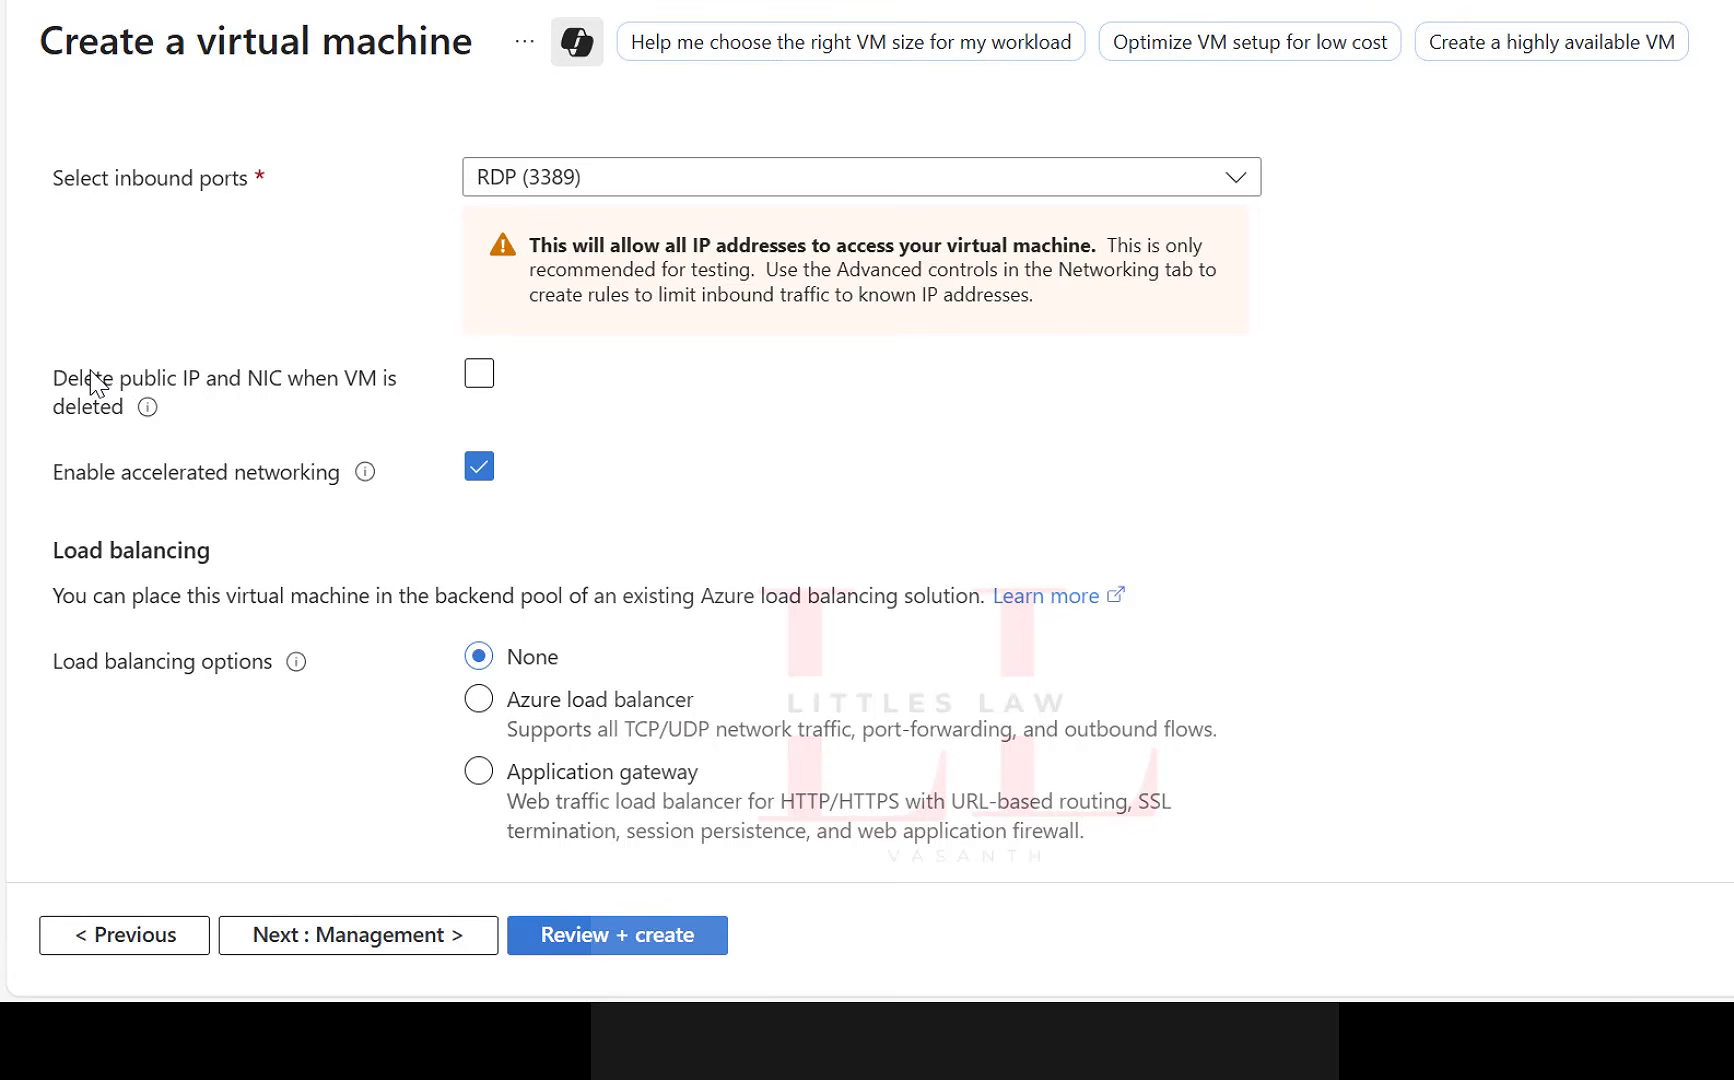
drag(95, 380, 294, 399)
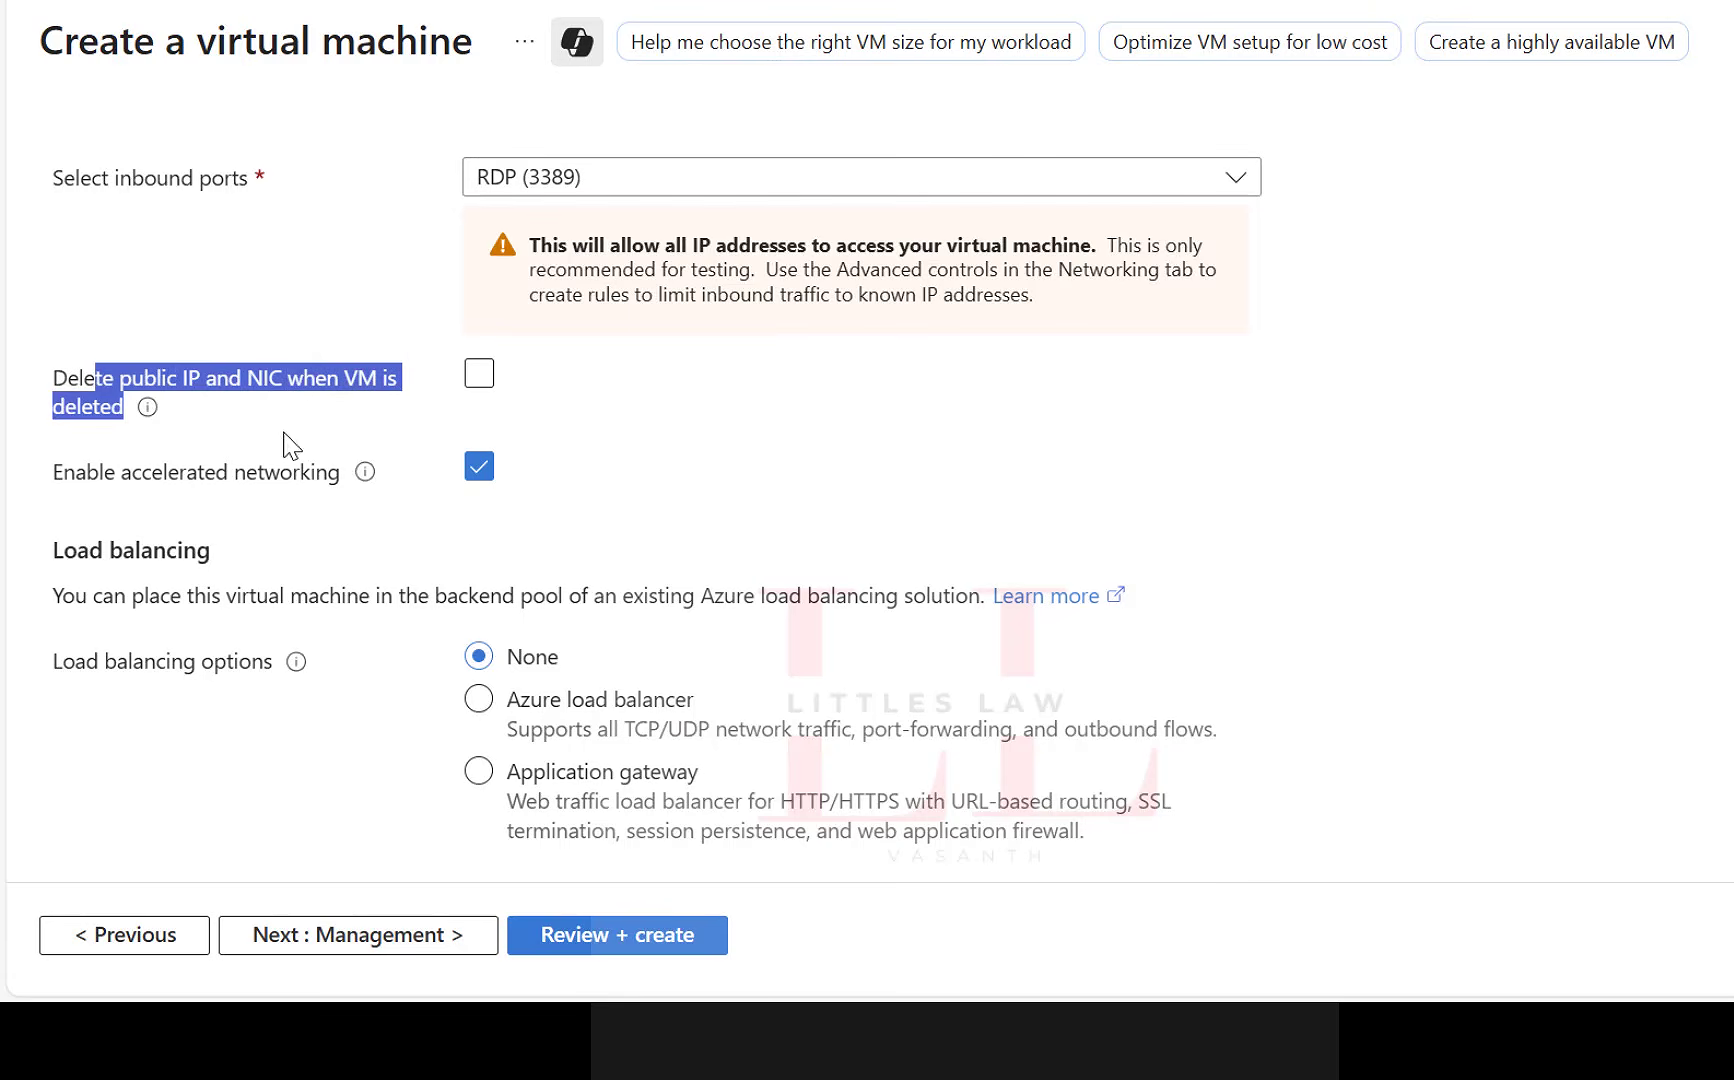
click(481, 378)
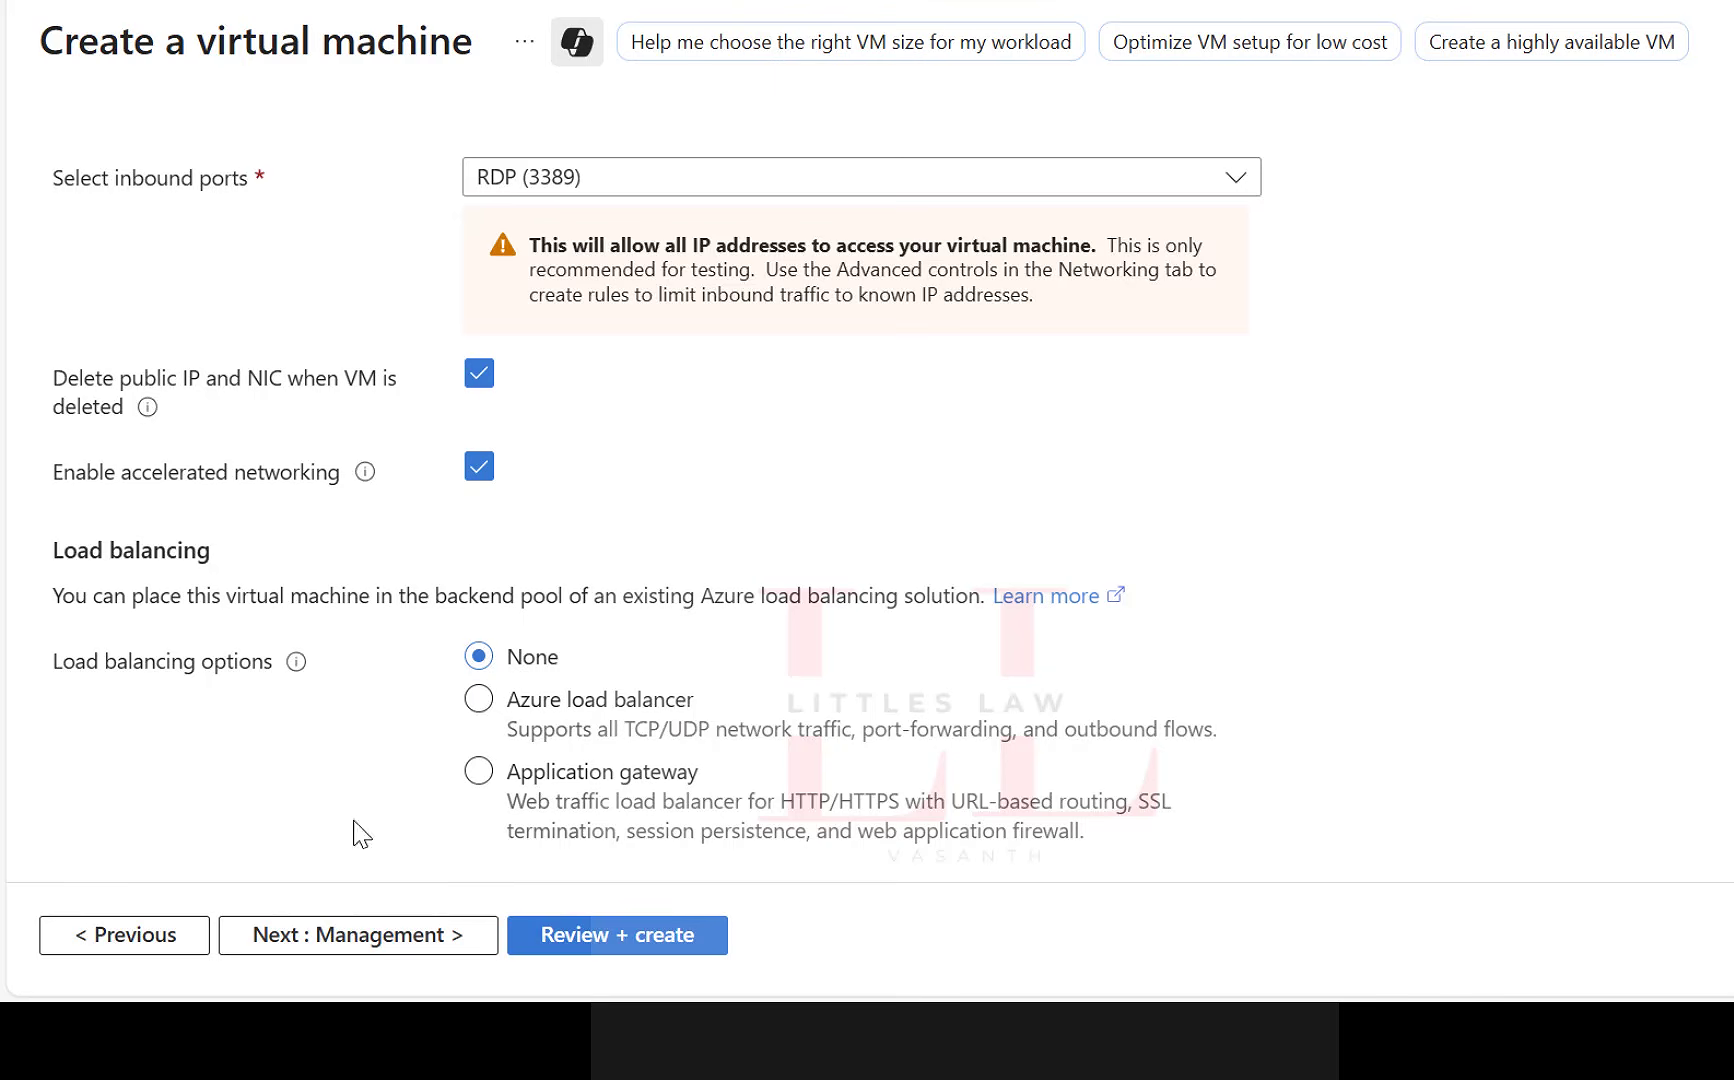
click(362, 957)
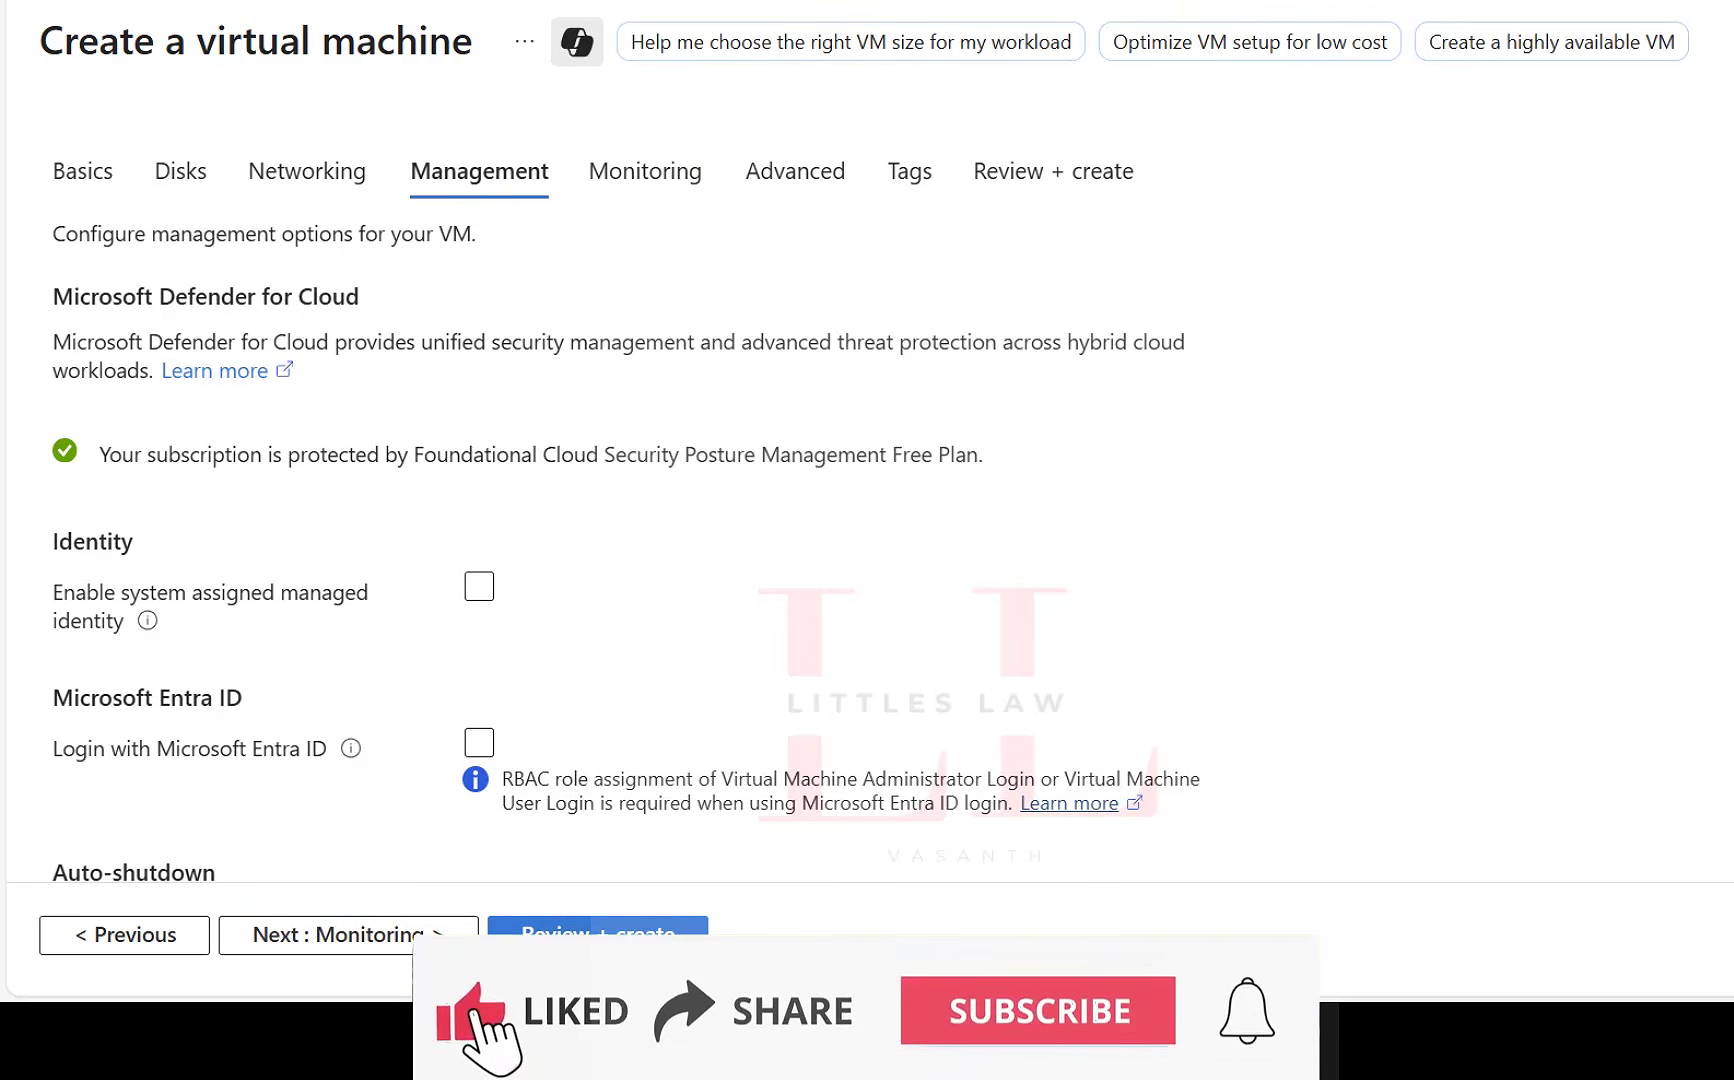
Review the management options, preview the auto-shutdown settings but leave auto-shutdown disabled, and continue to the monitoring settings.
scroll(578, 548, down, 2)
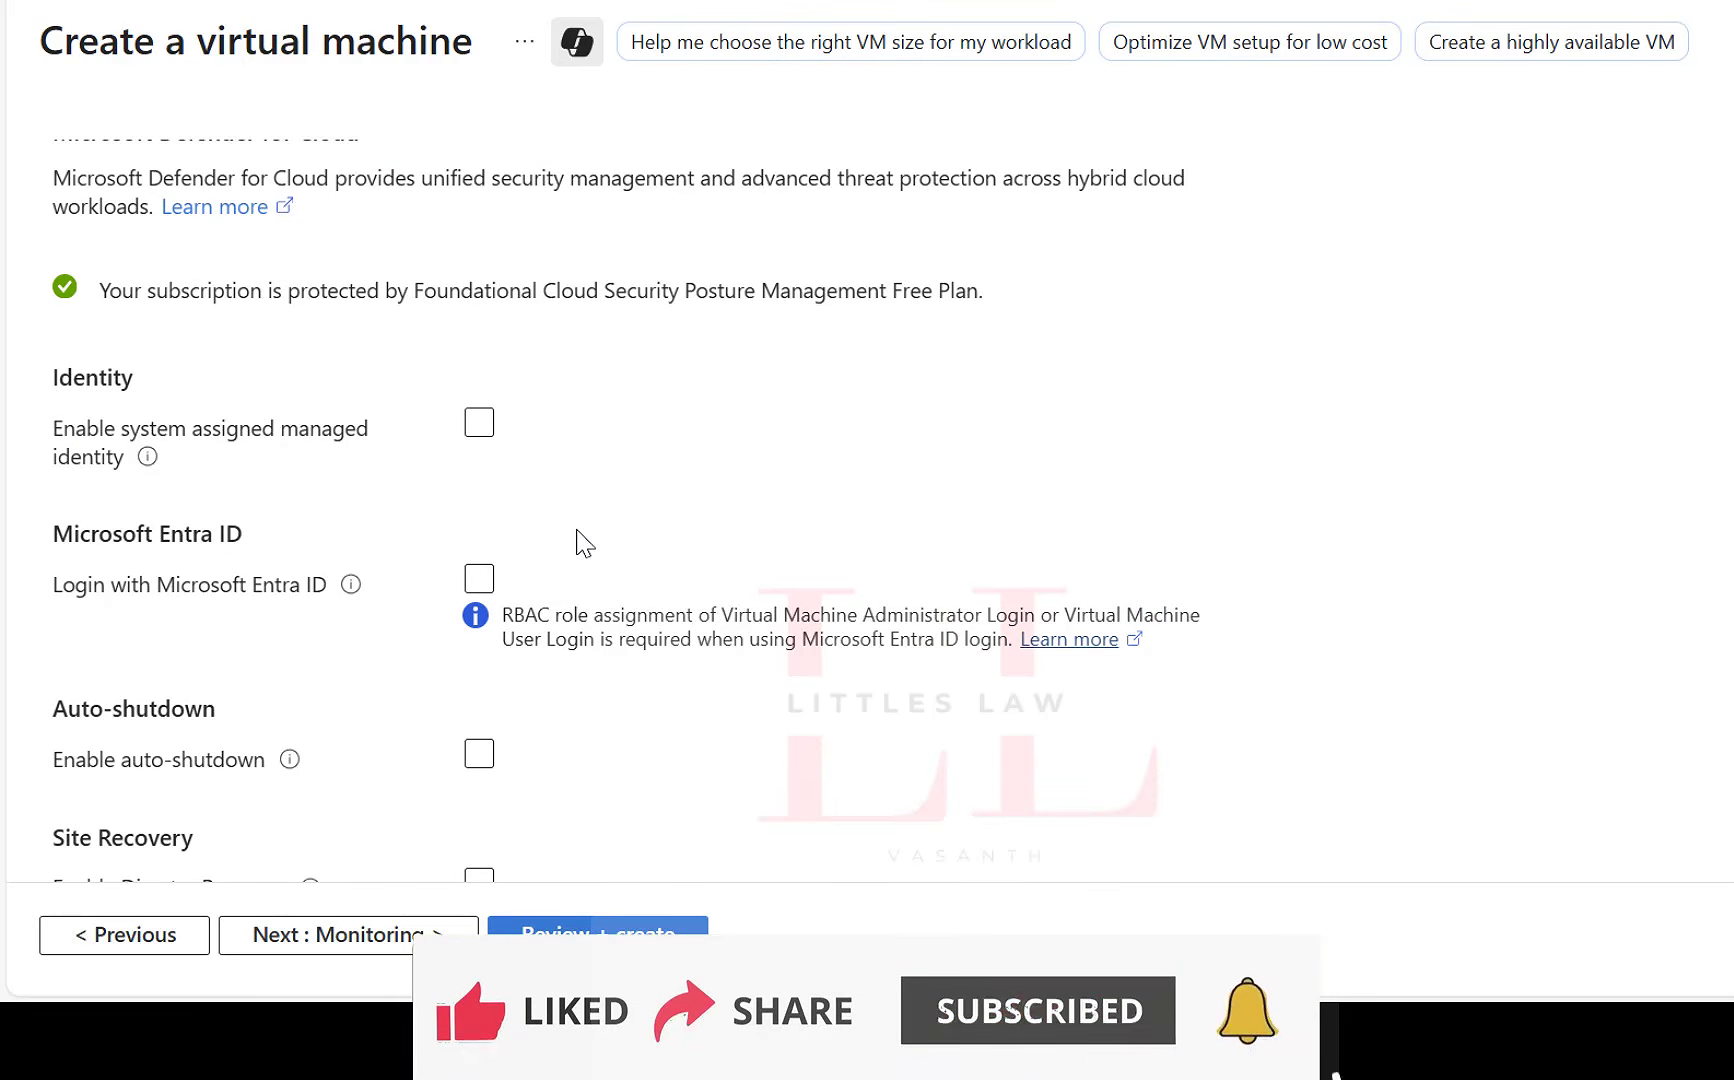
scroll(631, 503, down, 4)
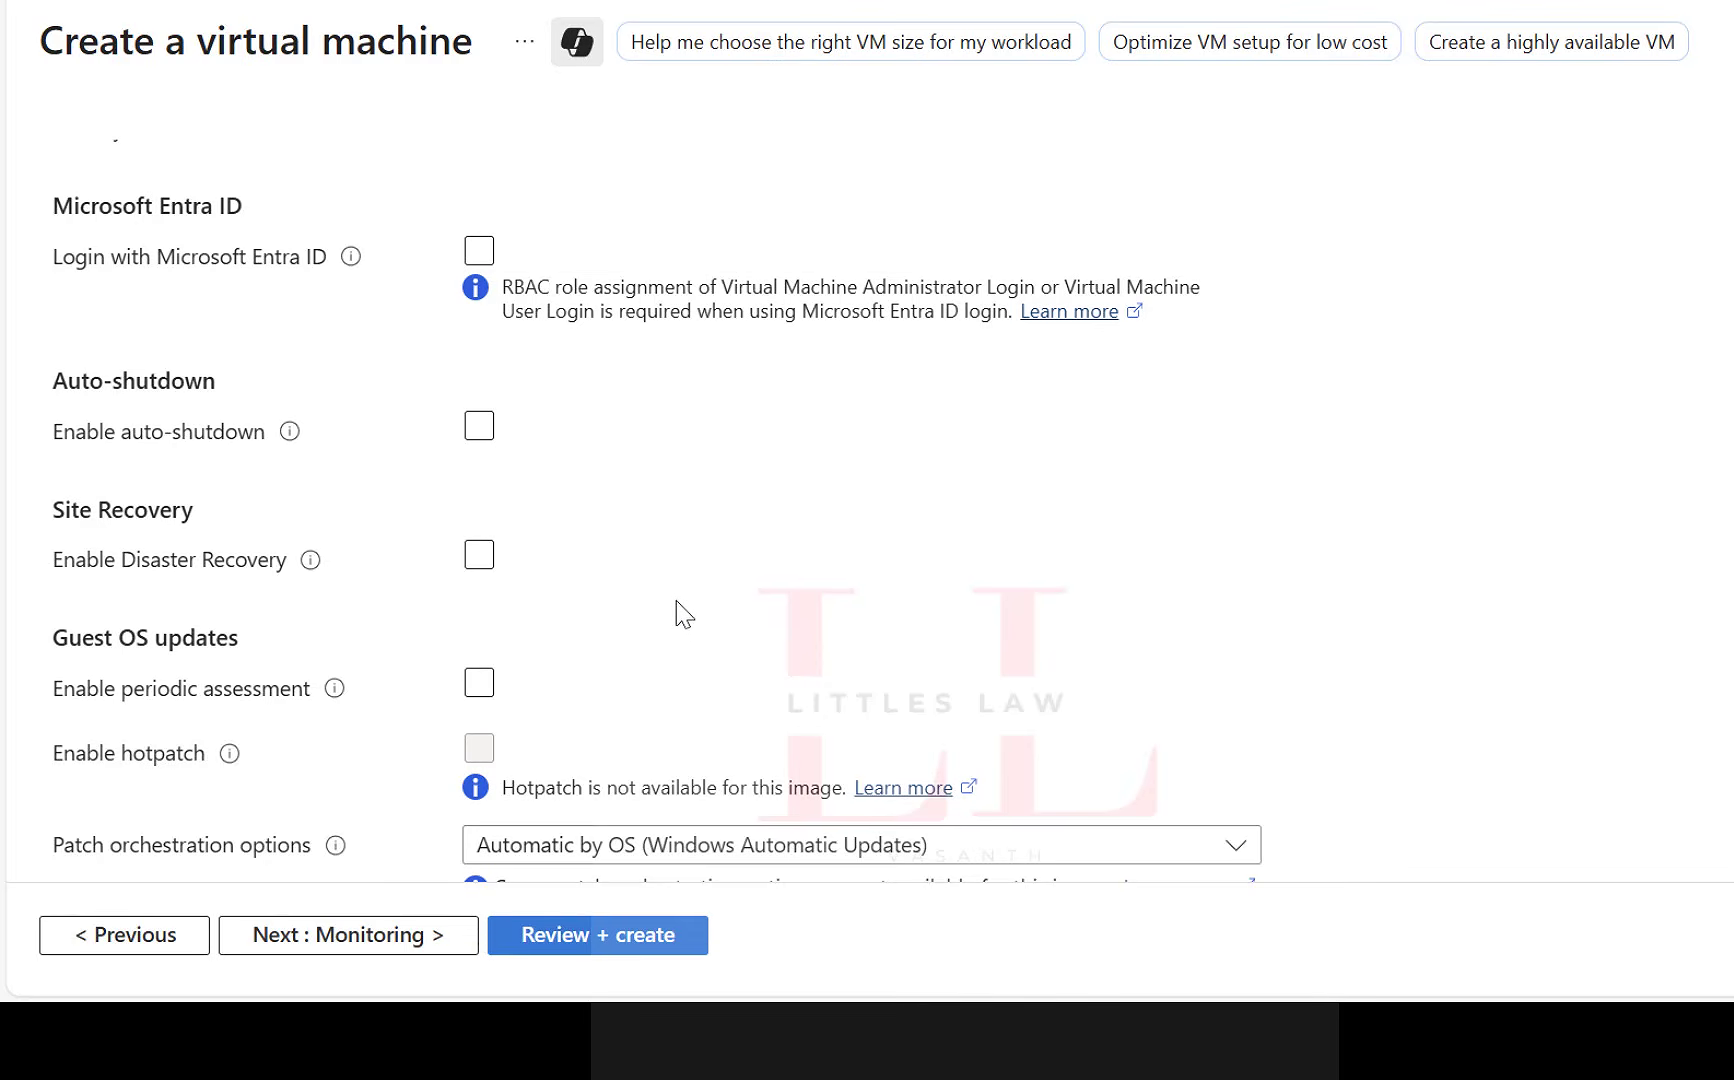
click(651, 579)
scroll(654, 575, up, 2)
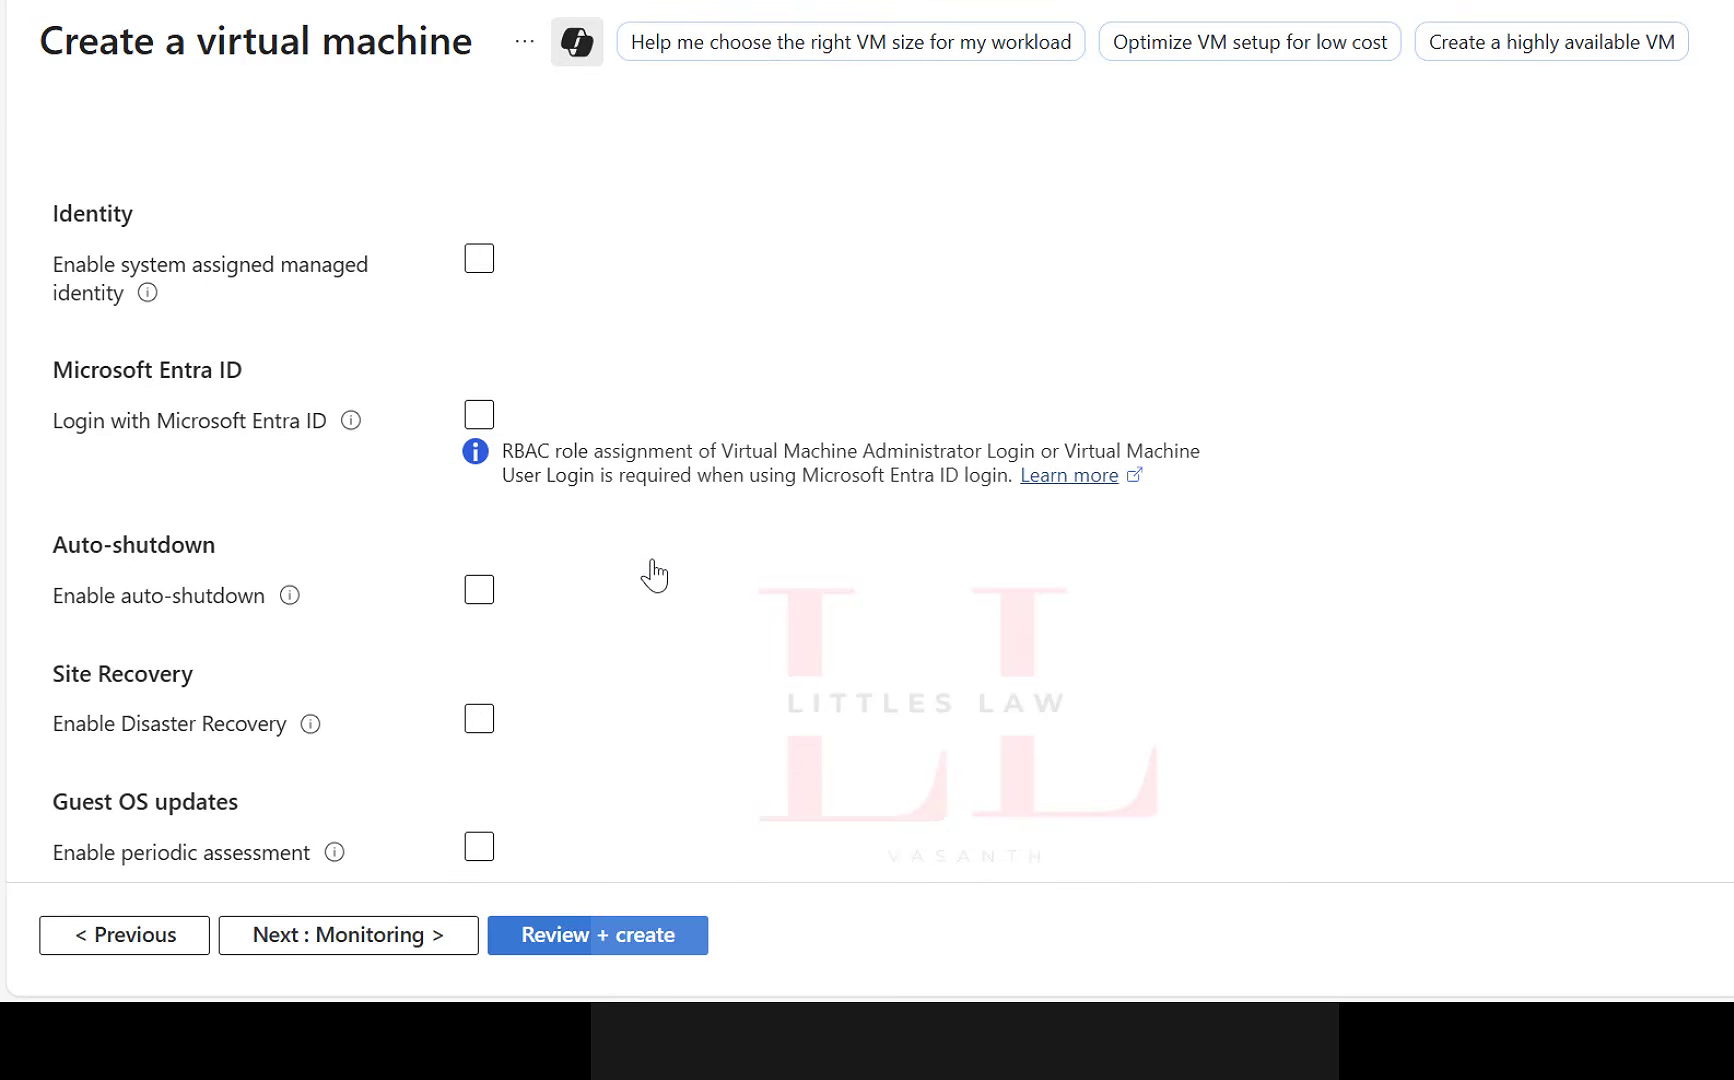
scroll(654, 575, up, 2)
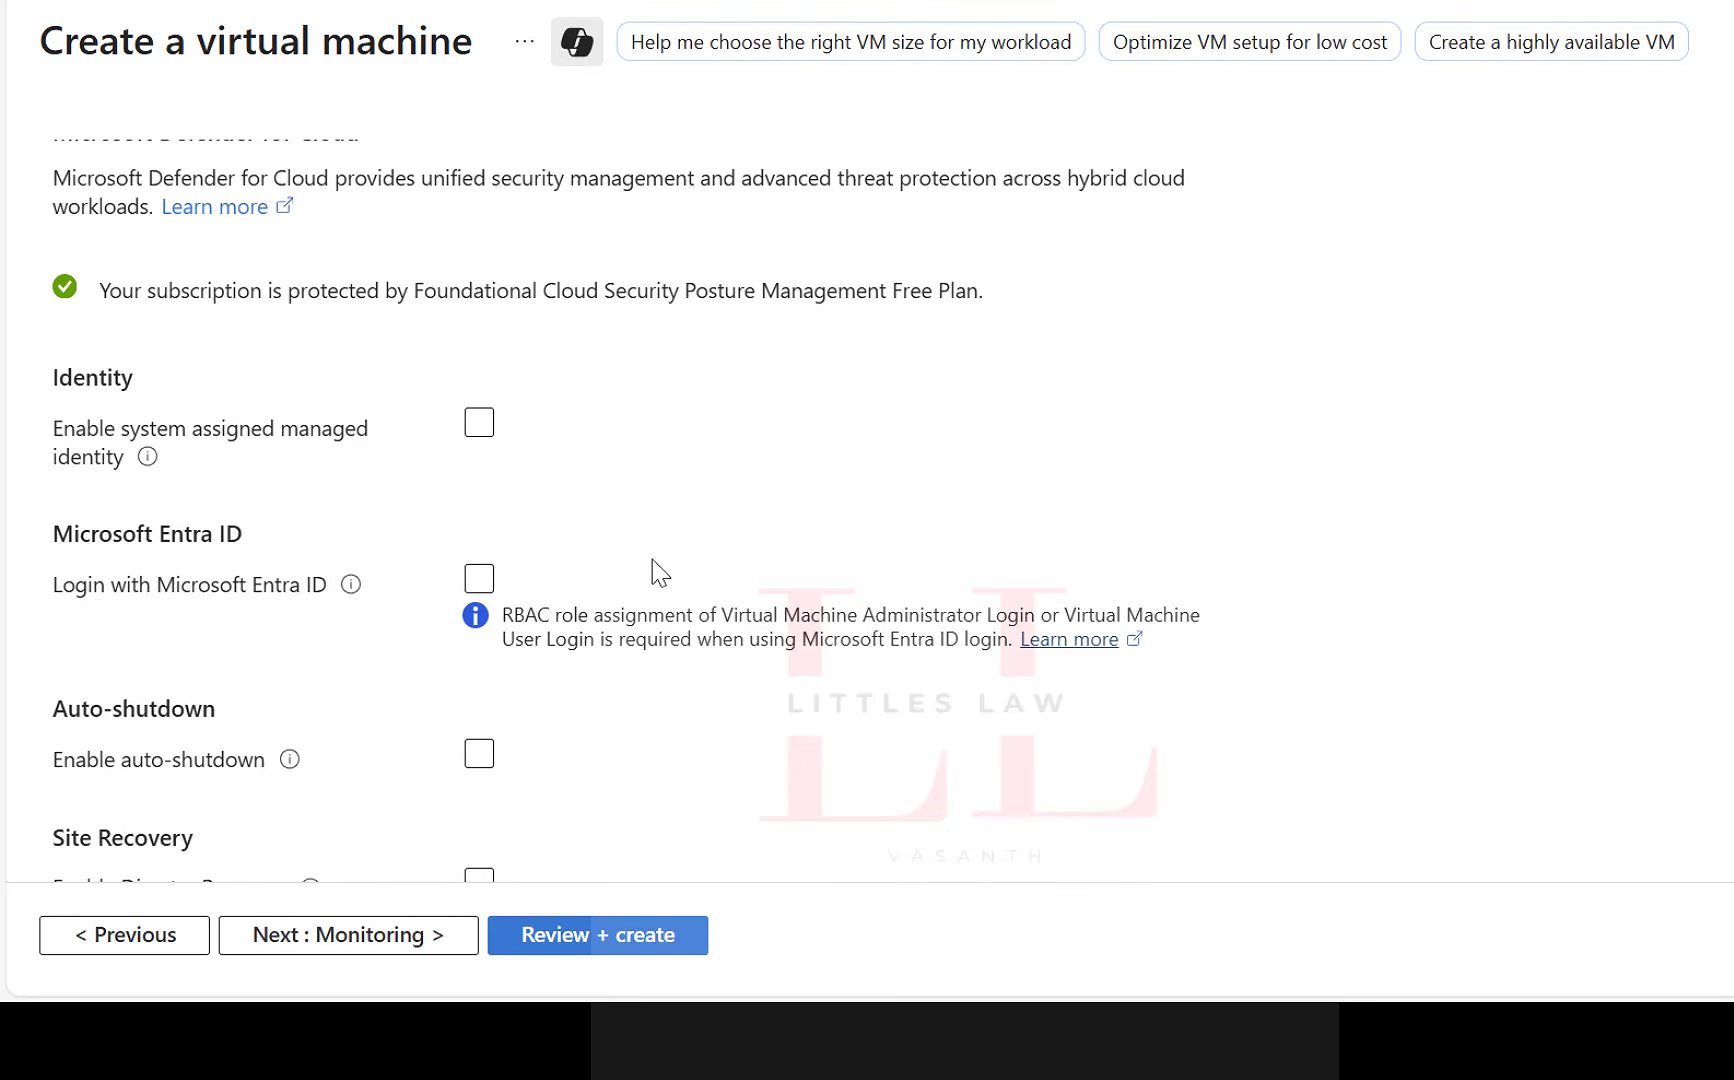
scroll(651, 573, down, 4)
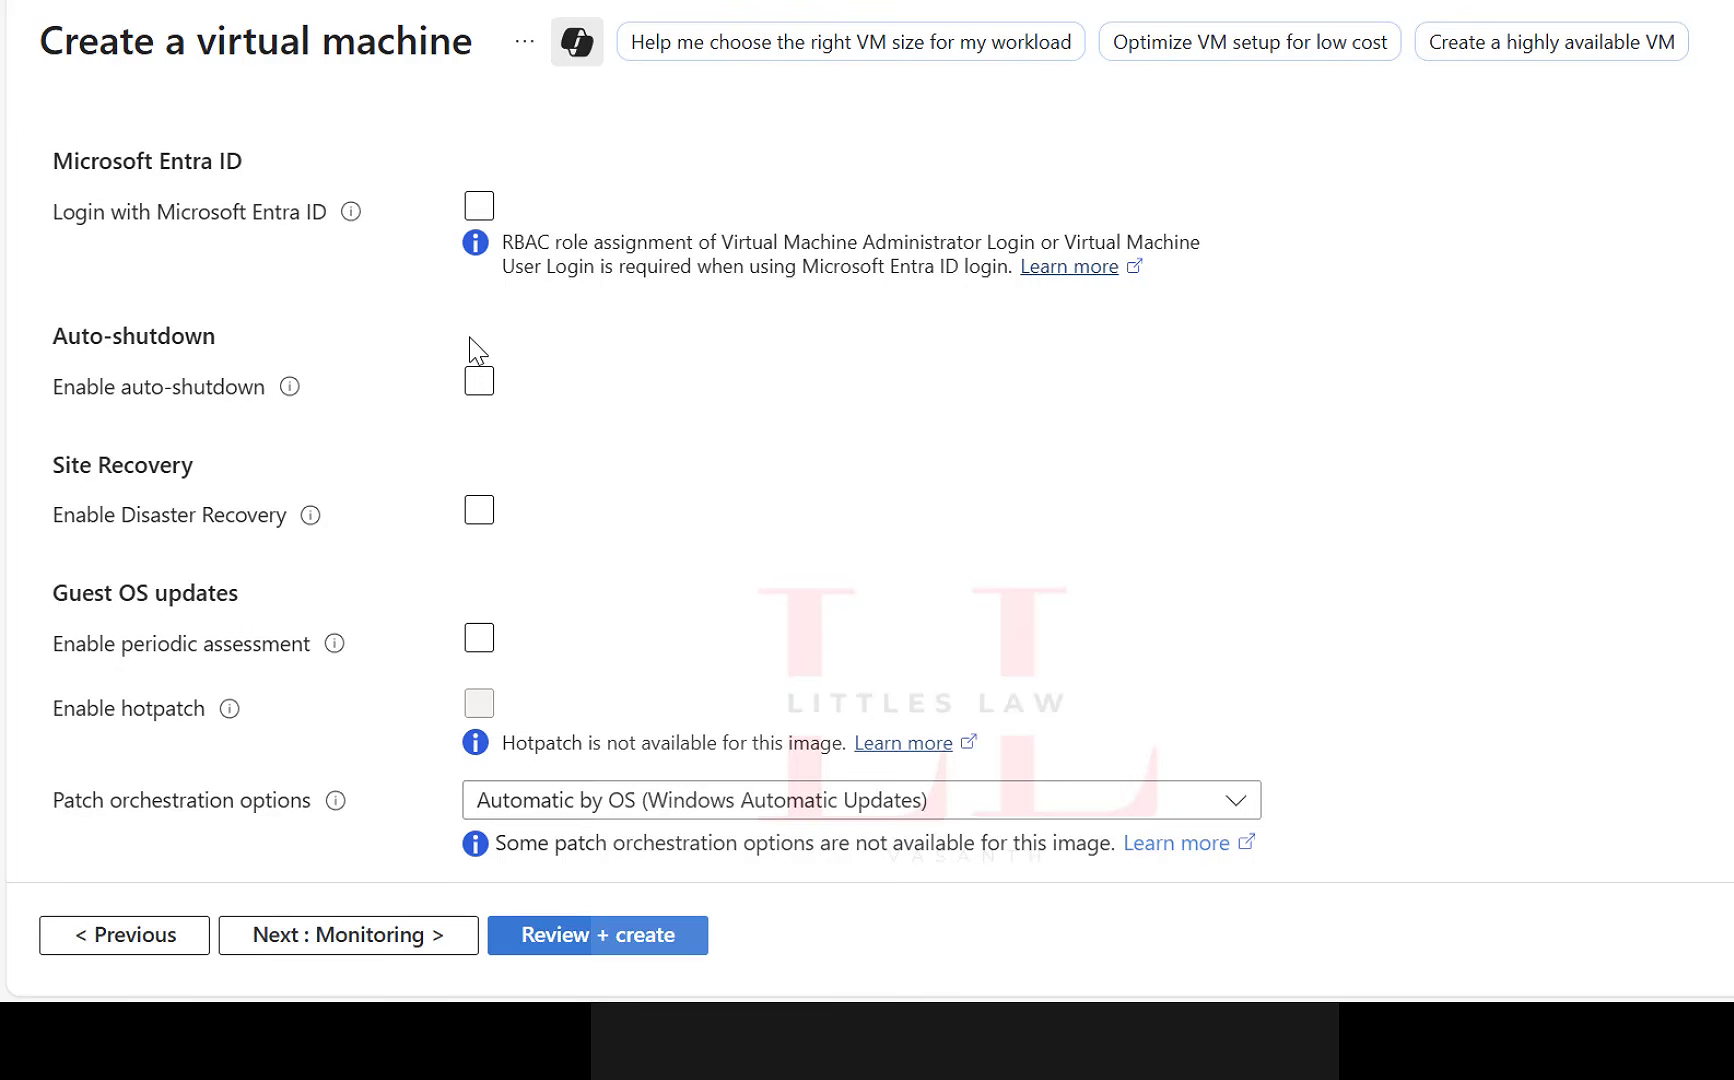
click(480, 382)
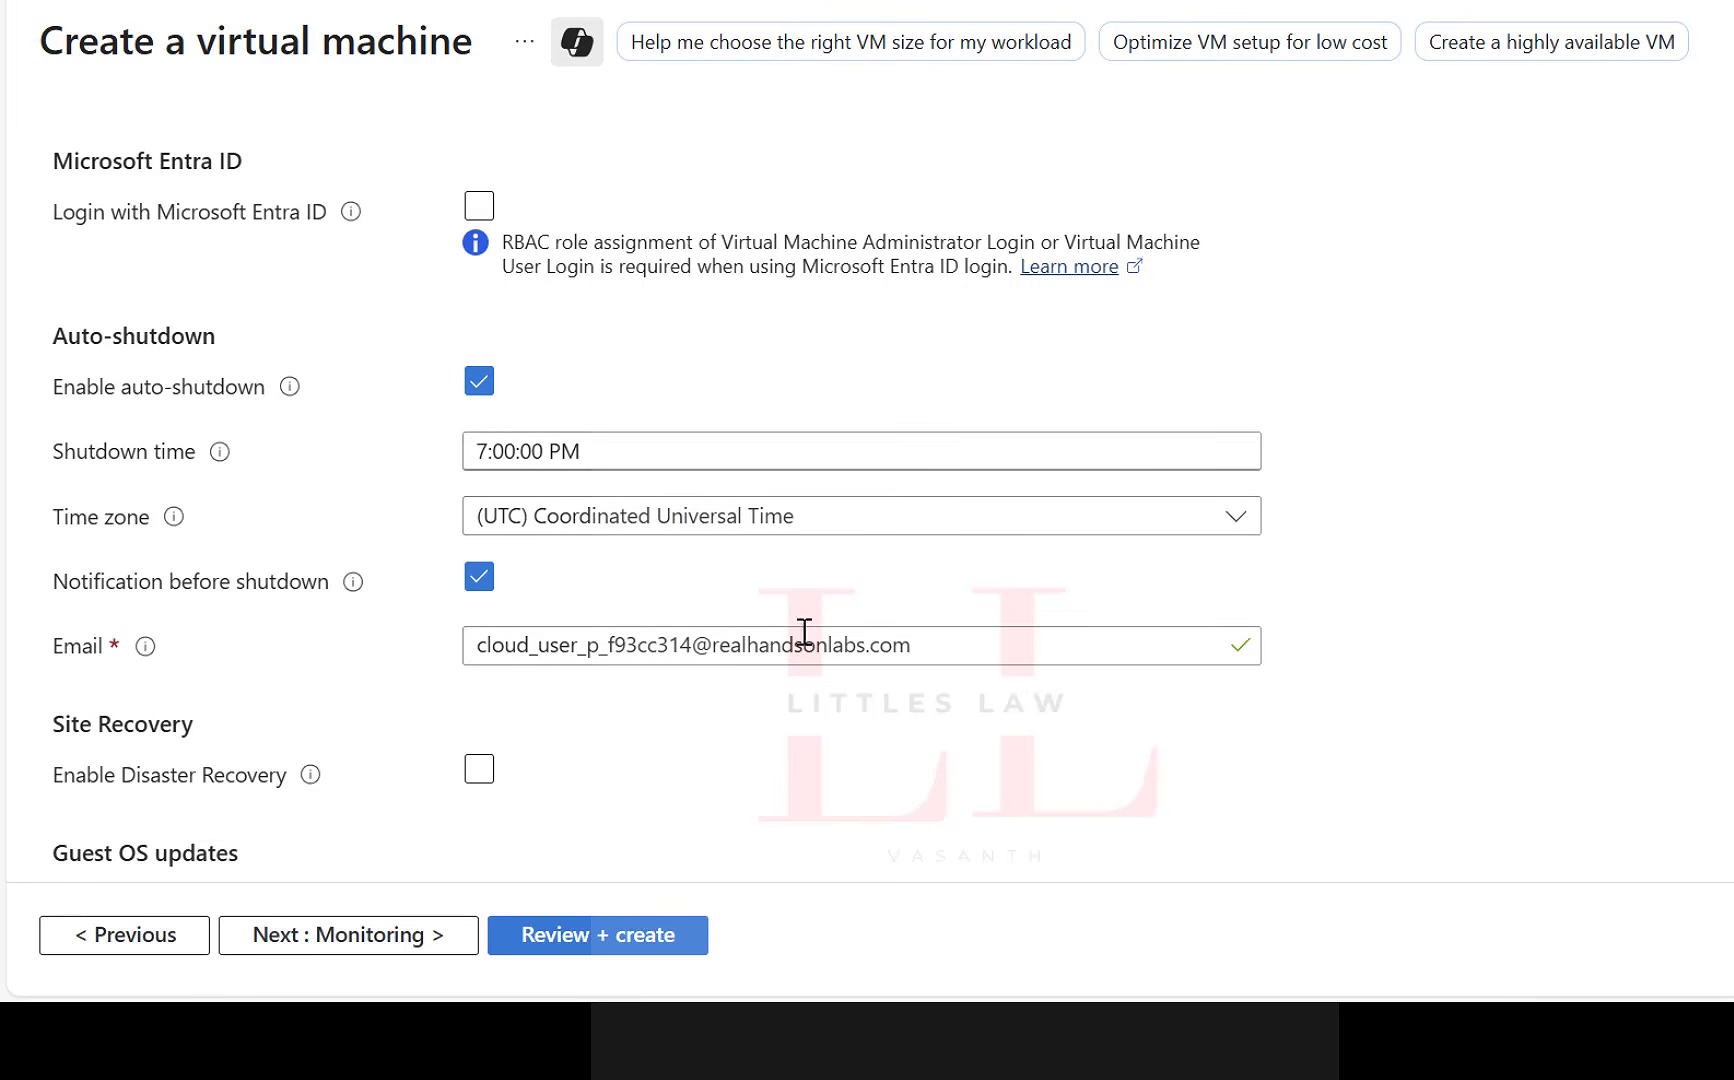
click(478, 380)
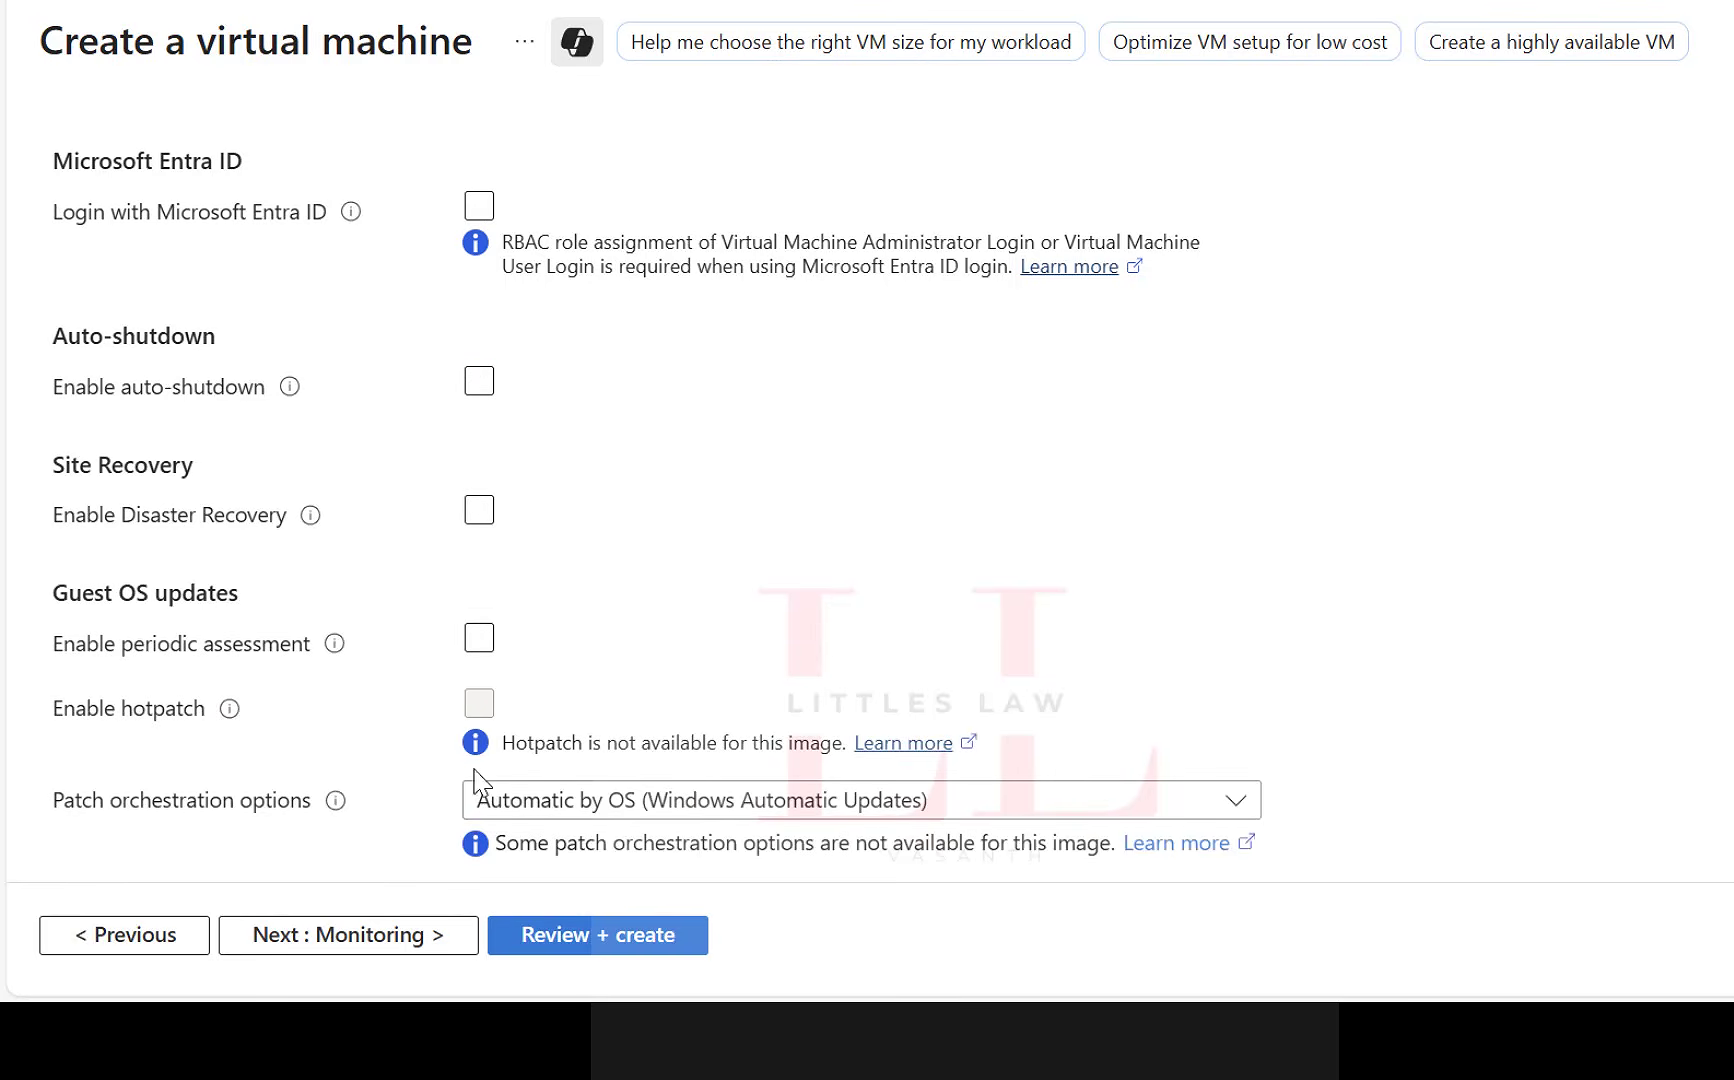
click(310, 928)
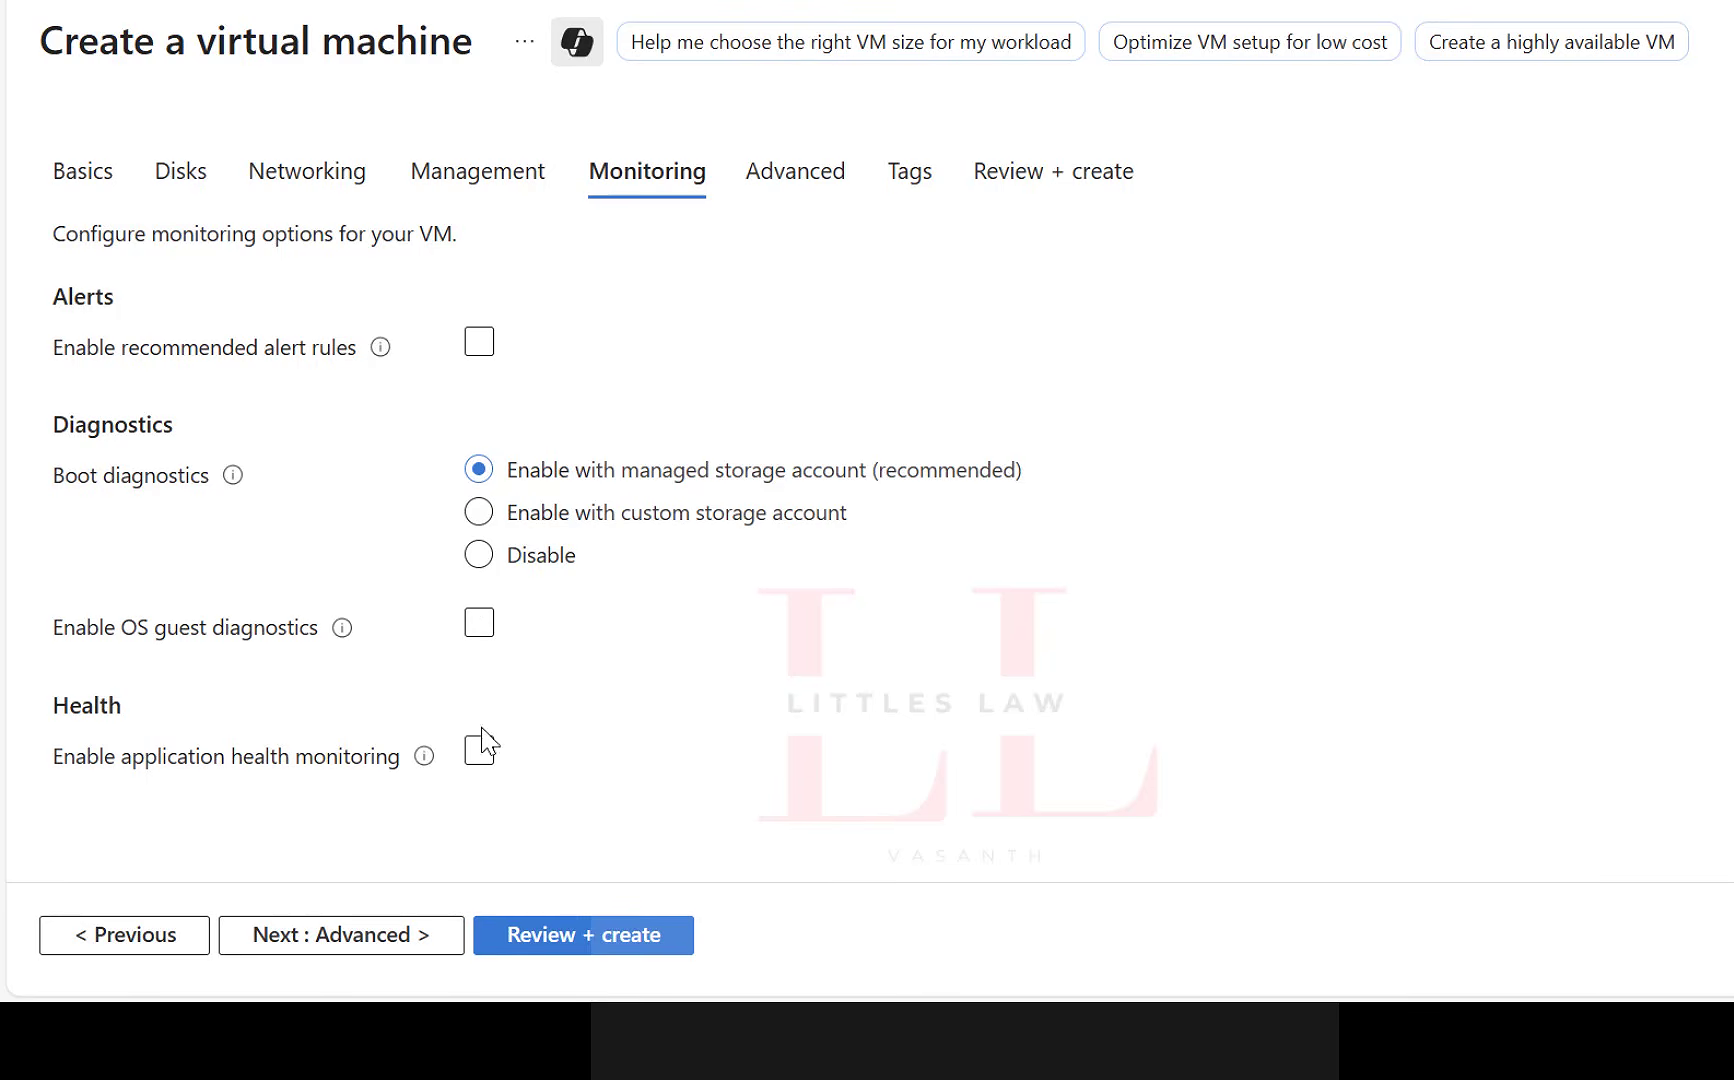
click(479, 345)
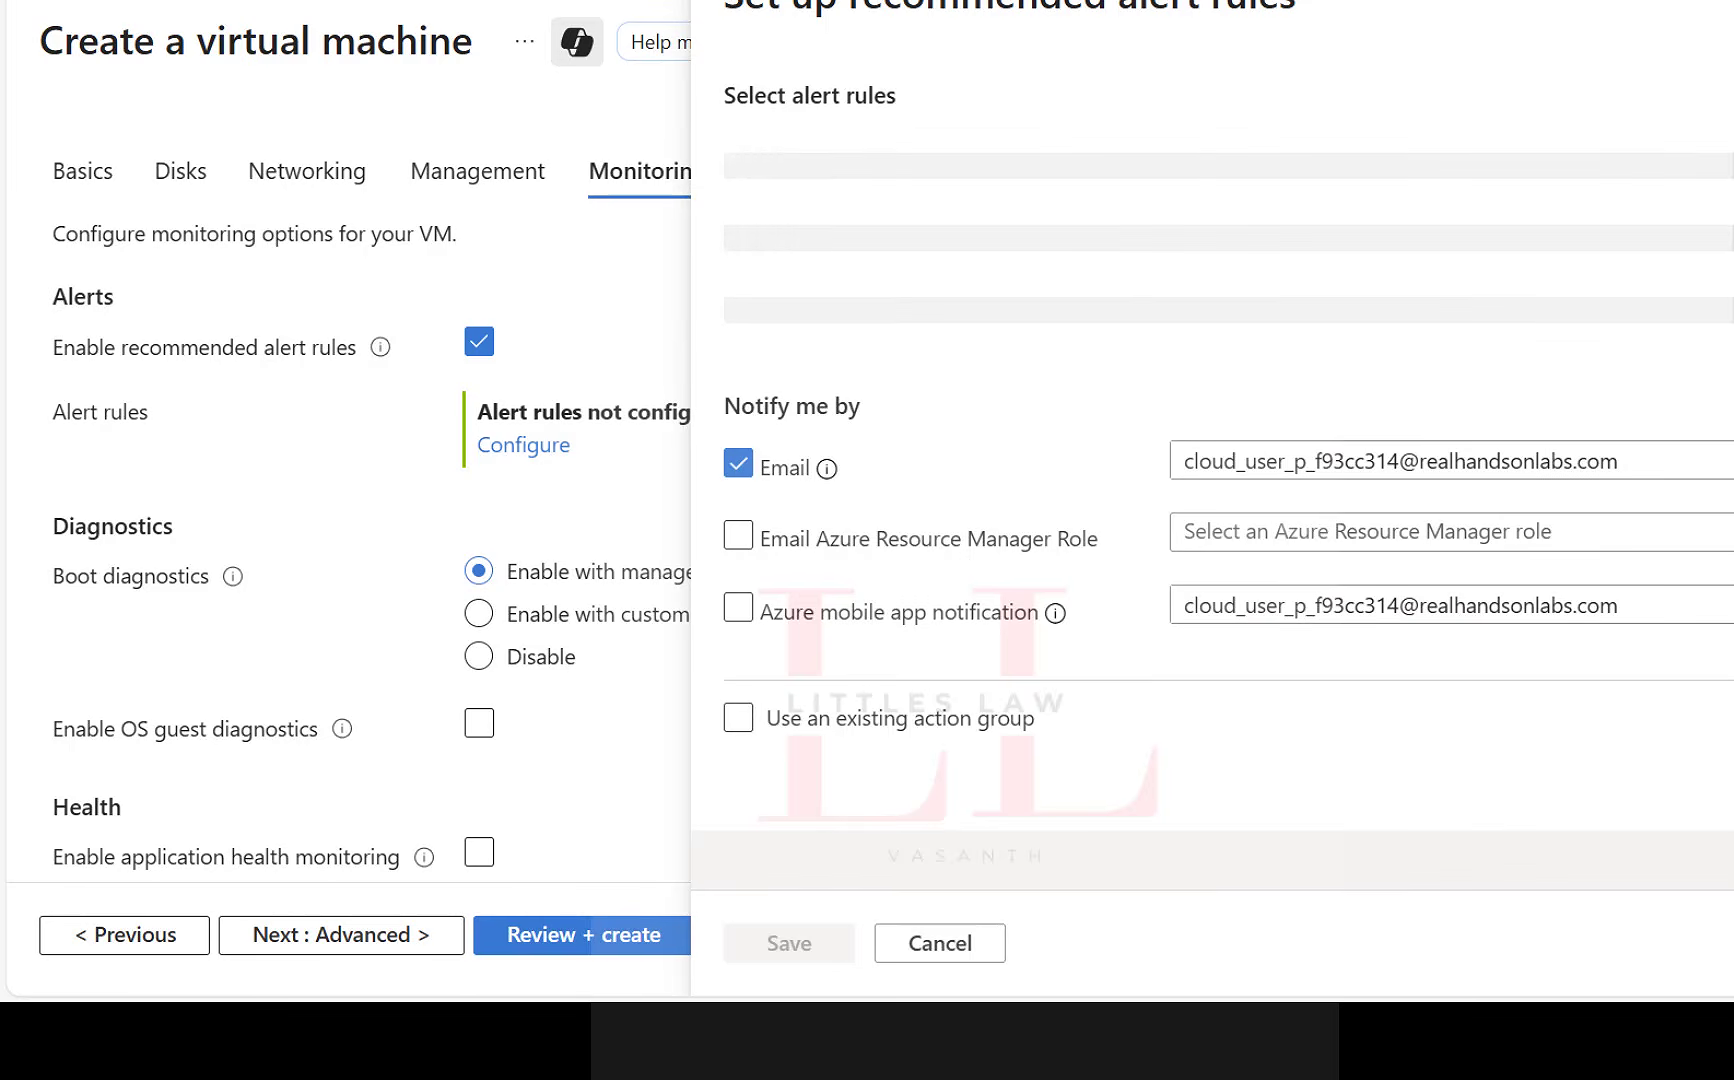
click(1730, 4)
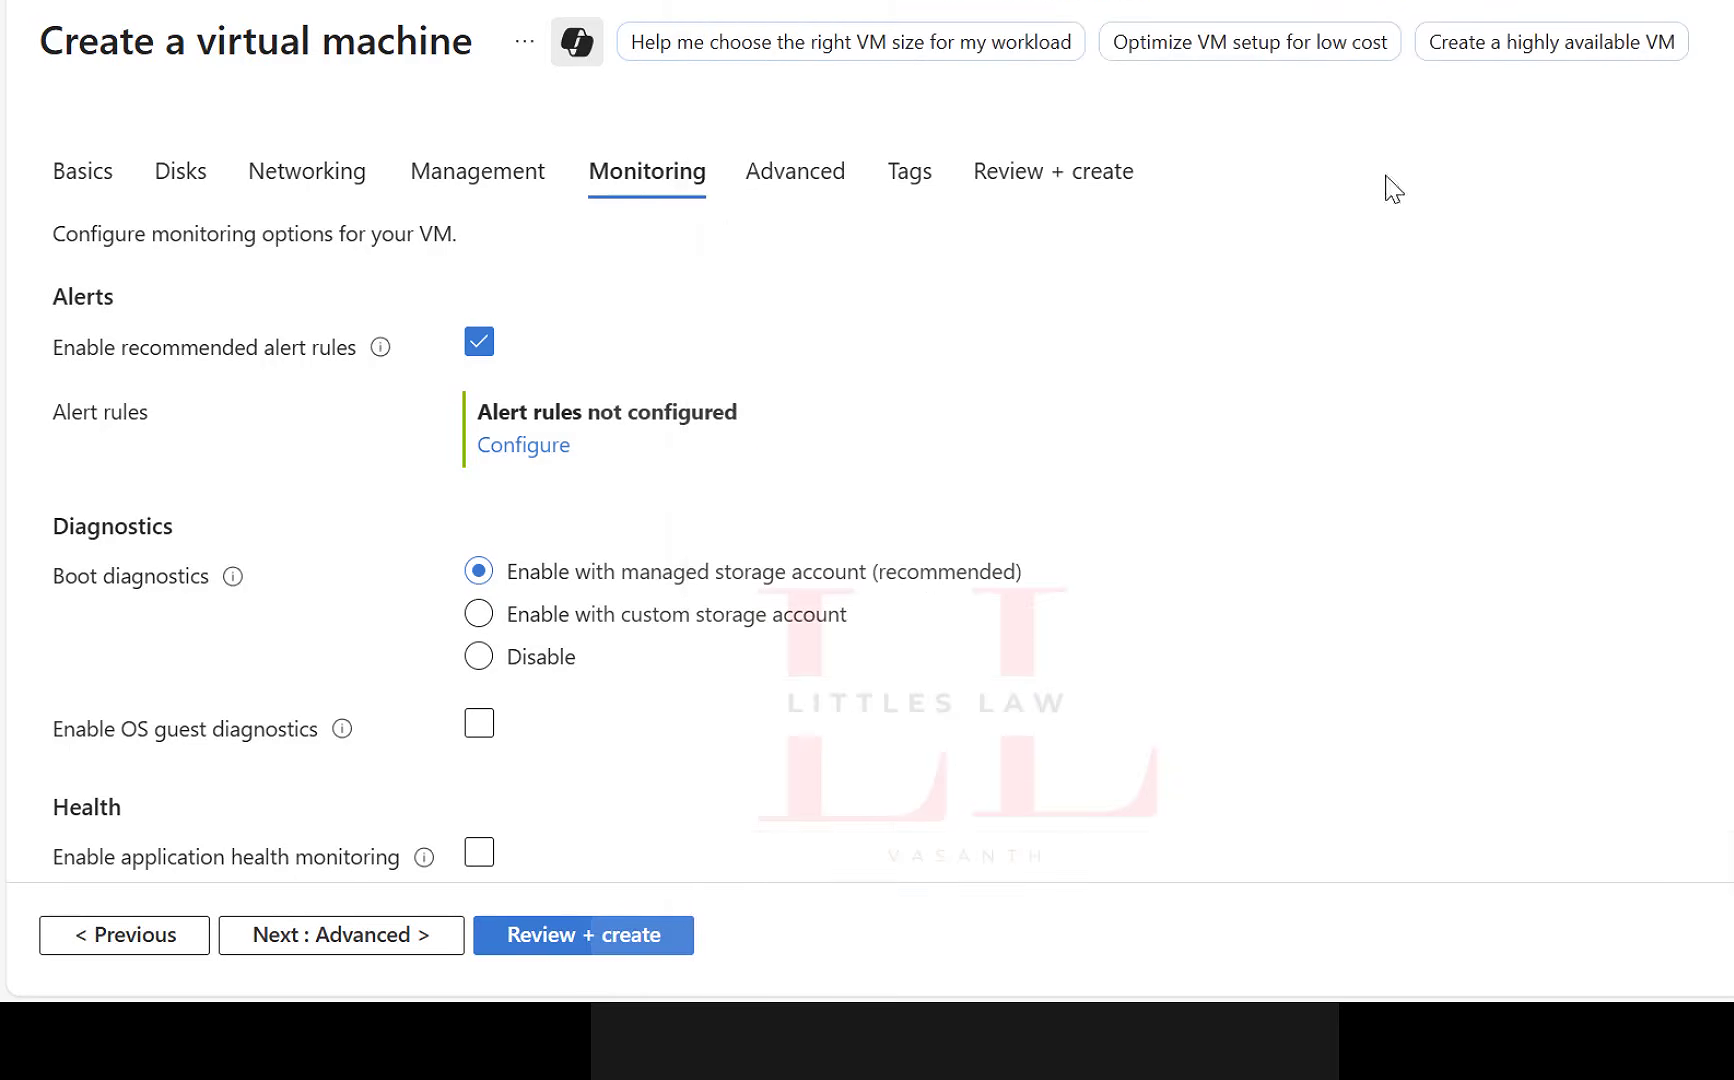
click(478, 343)
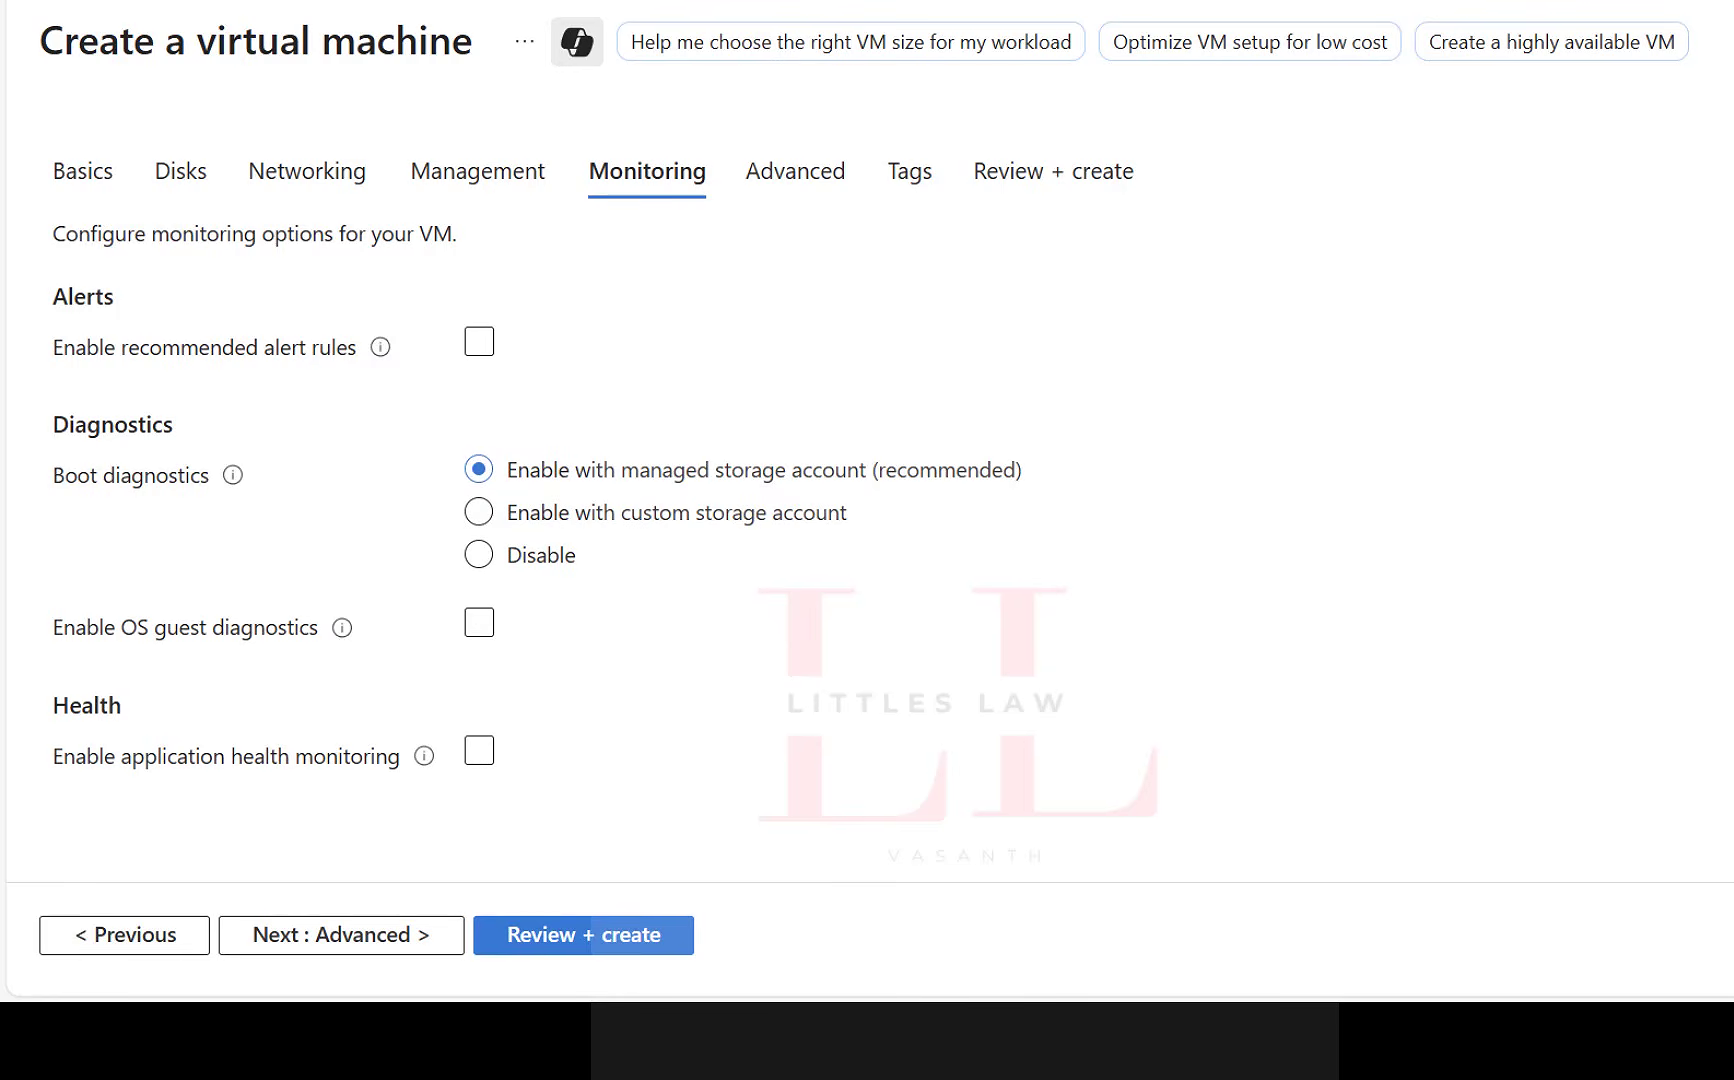
Enable OS guest diagnostics and application health monitoring, and proceed to the advanced settings.
click(479, 624)
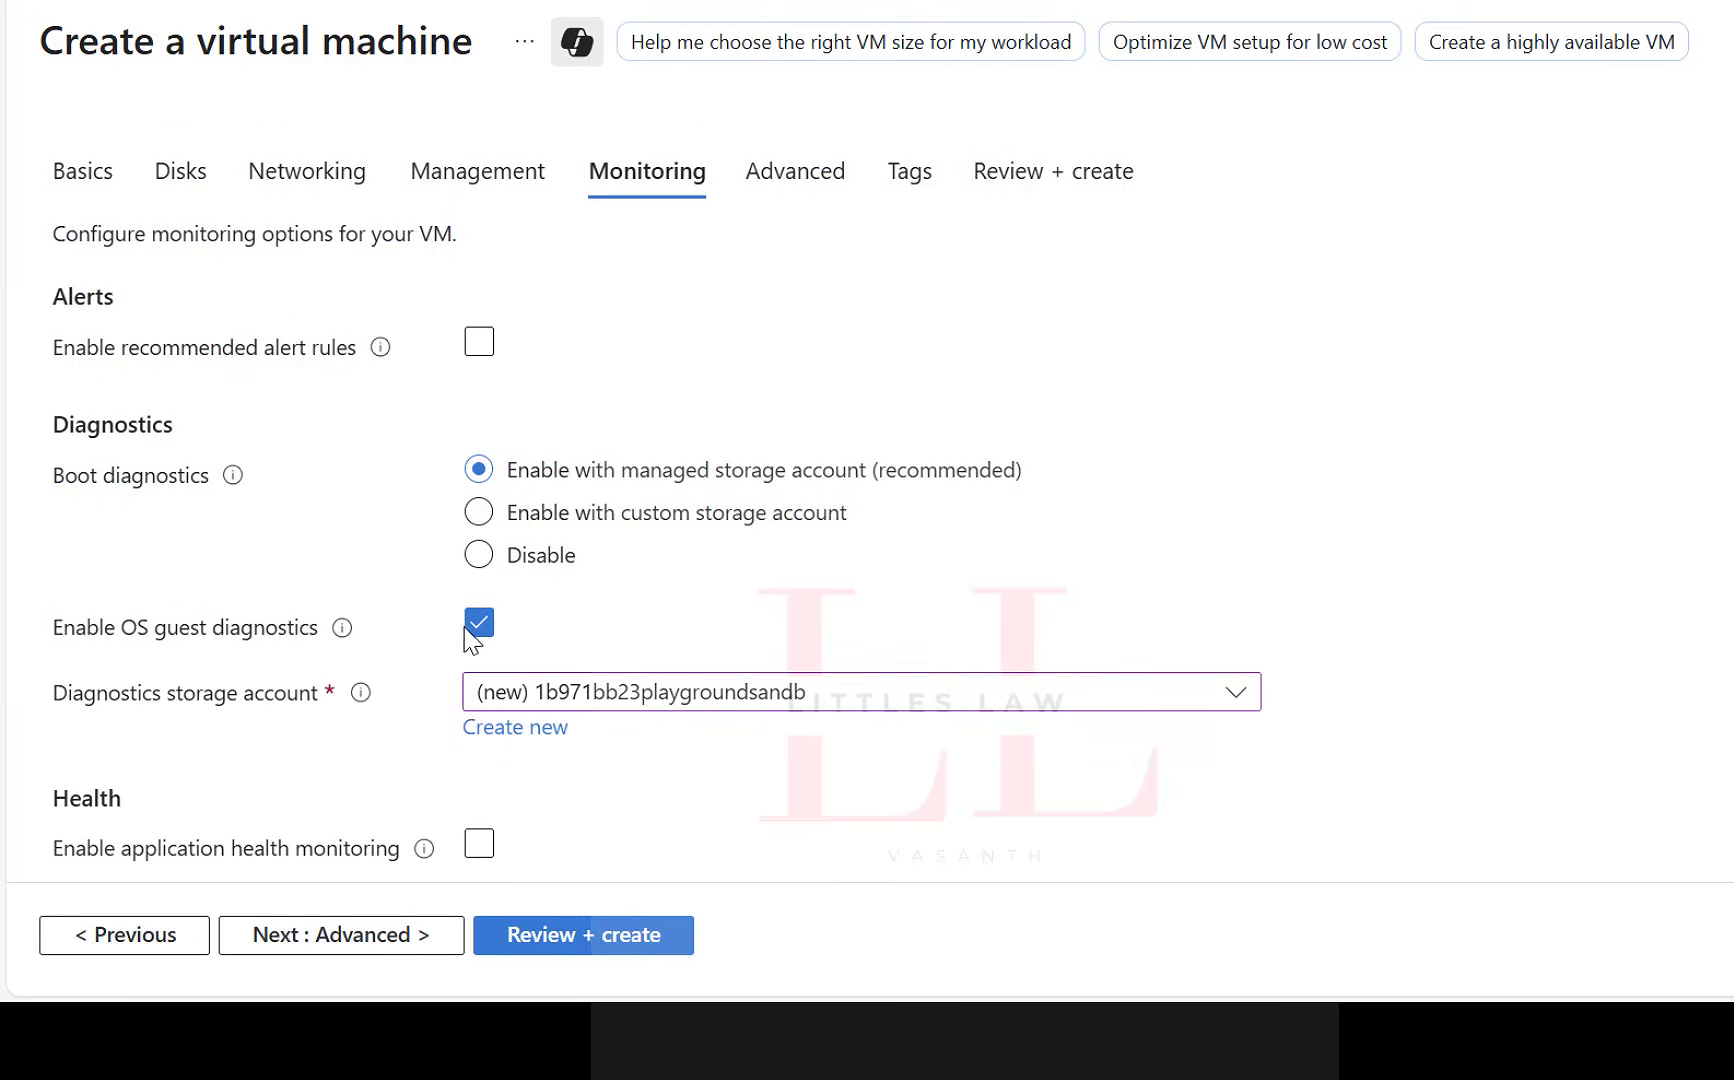
scroll(605, 678, down, 1)
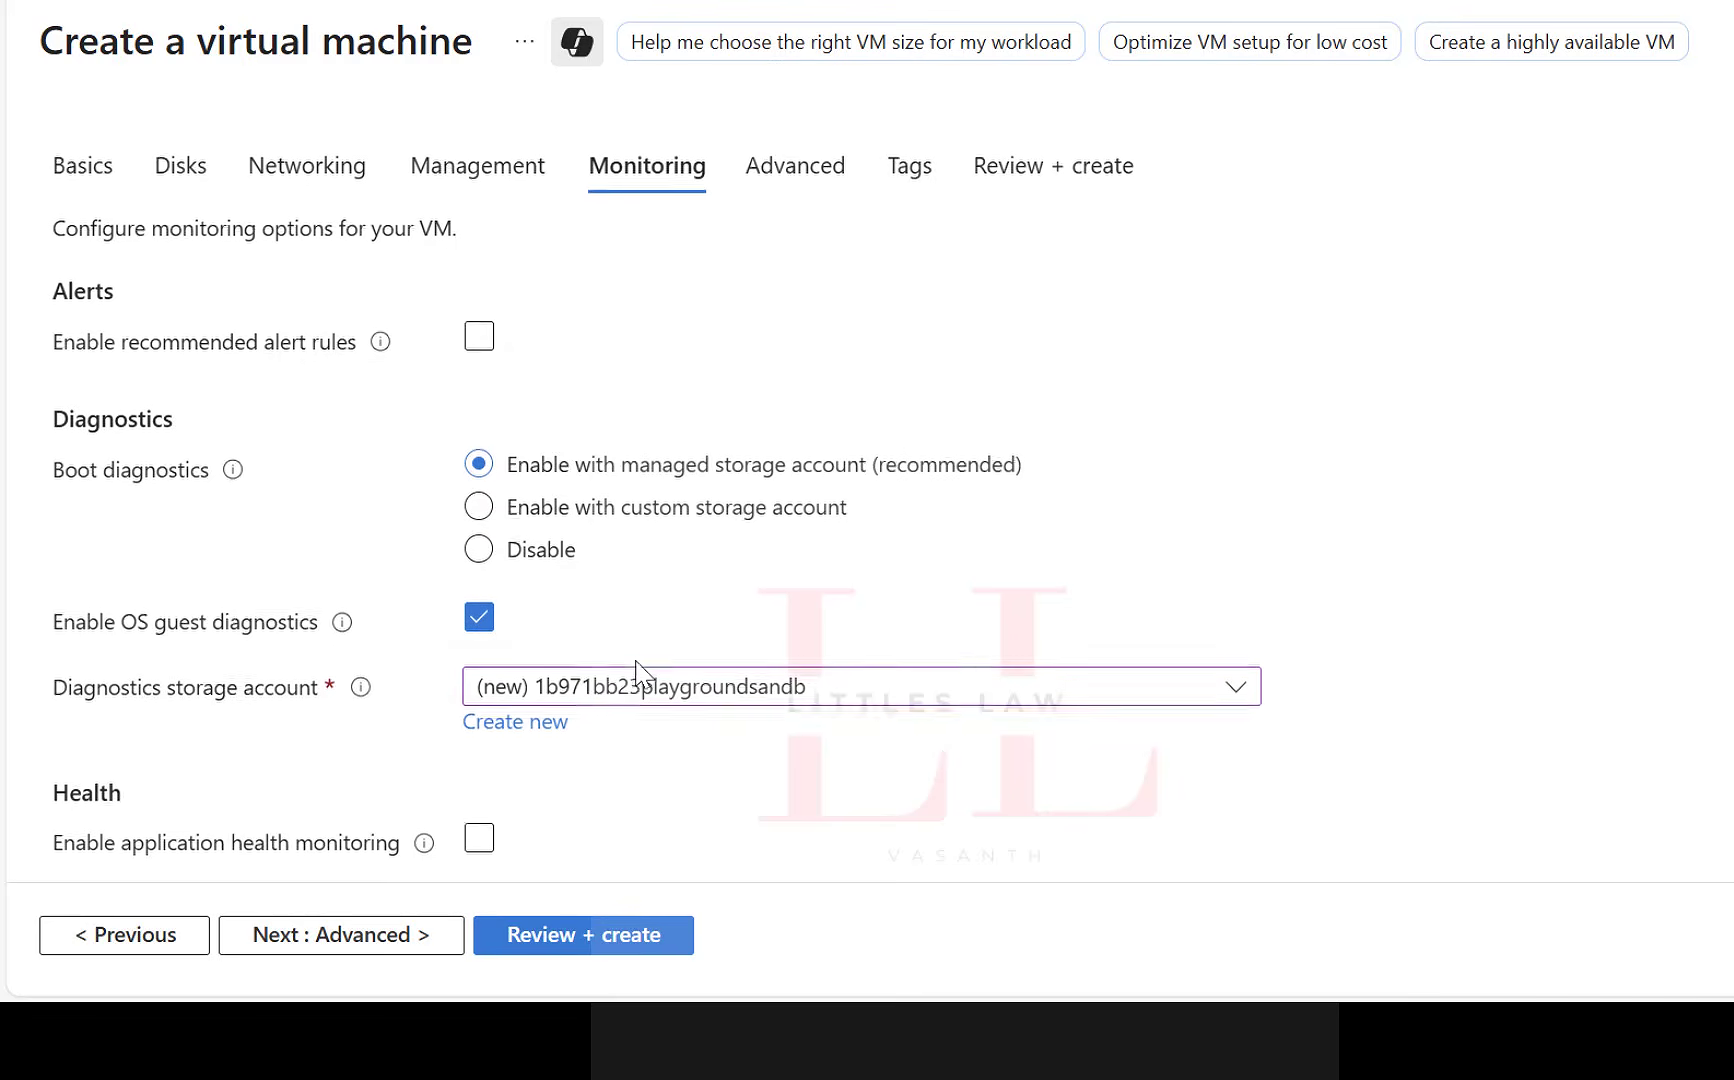
click(484, 836)
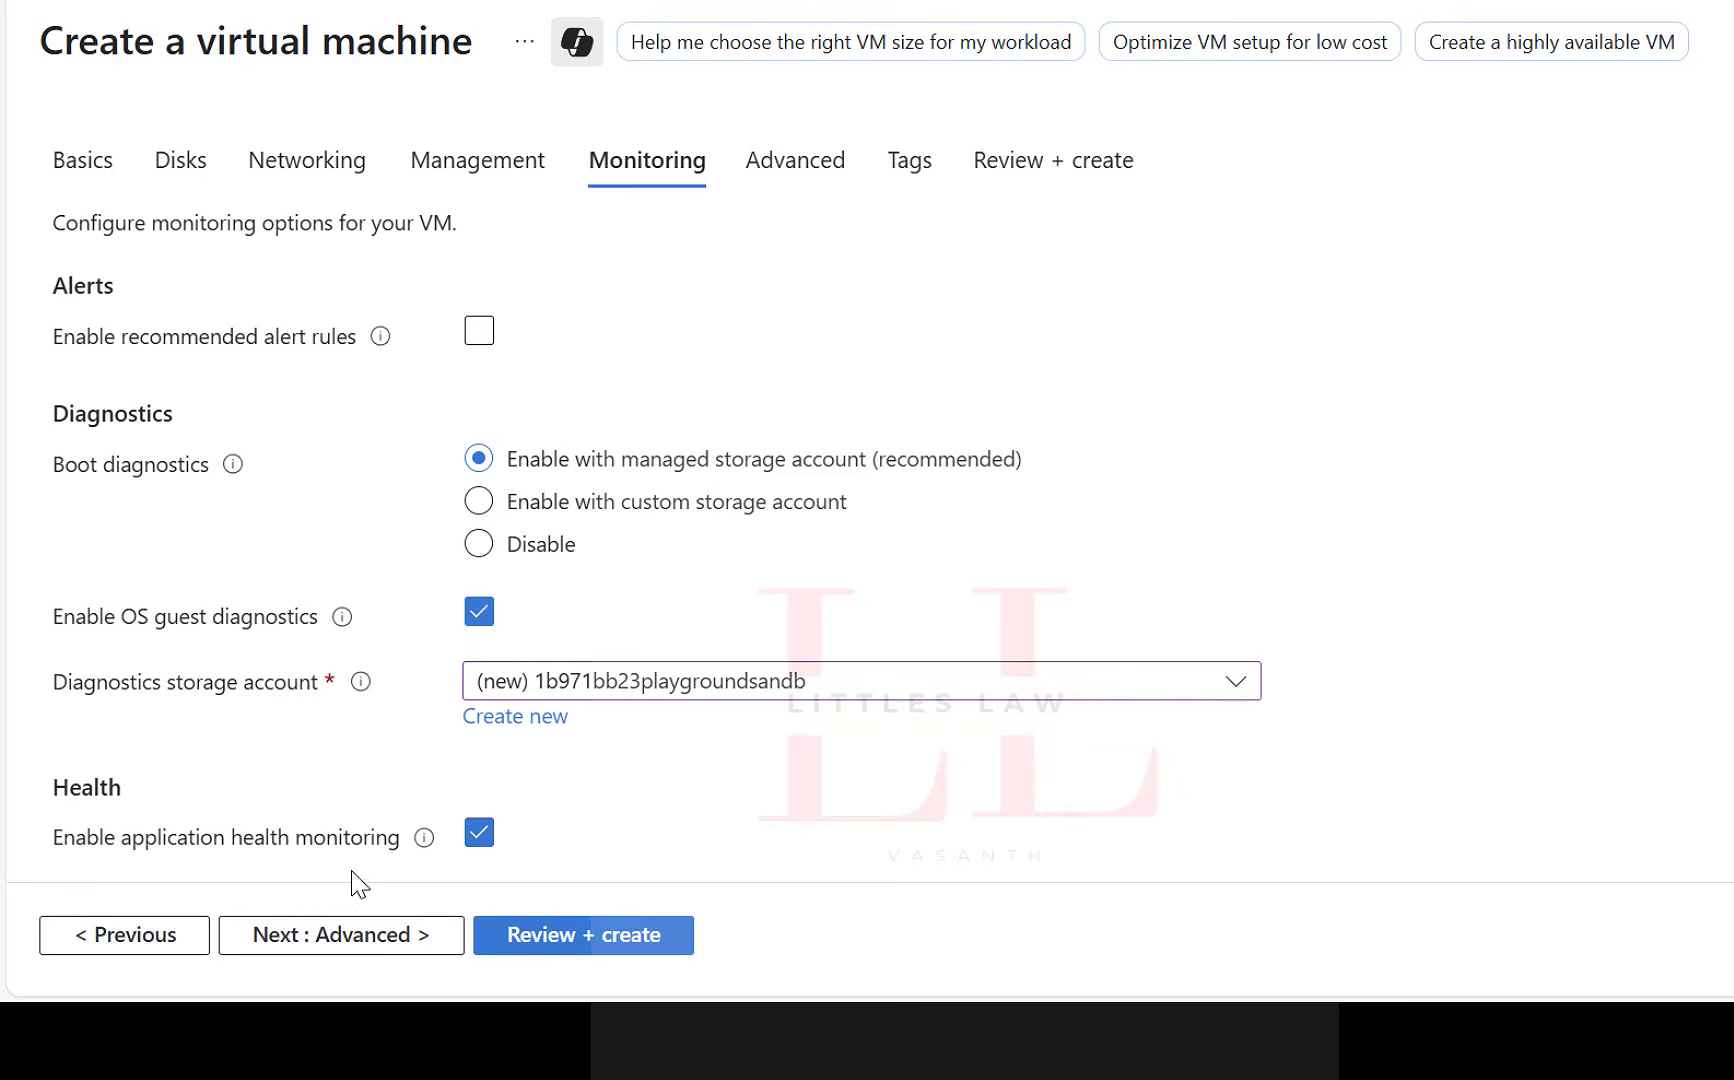
click(357, 935)
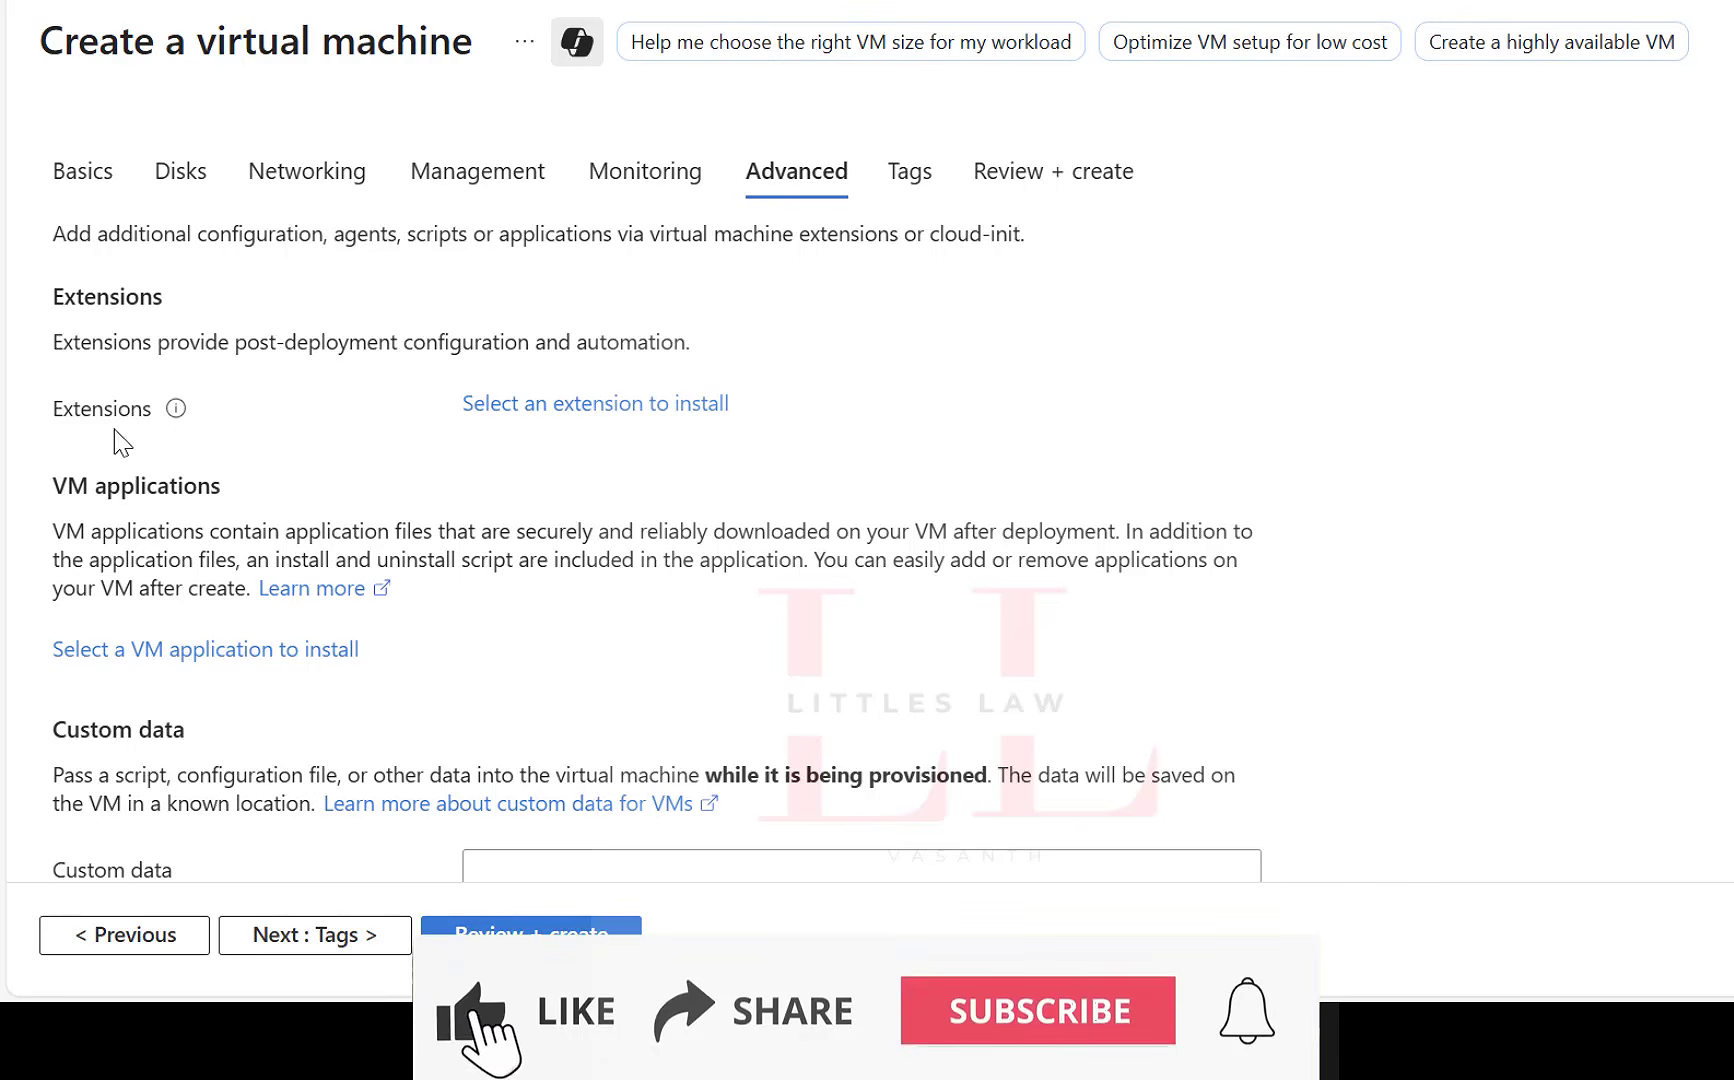
Search the VM extensions for "microsoft" and pick the Microsoft Antimalware suggestion.
click(551, 405)
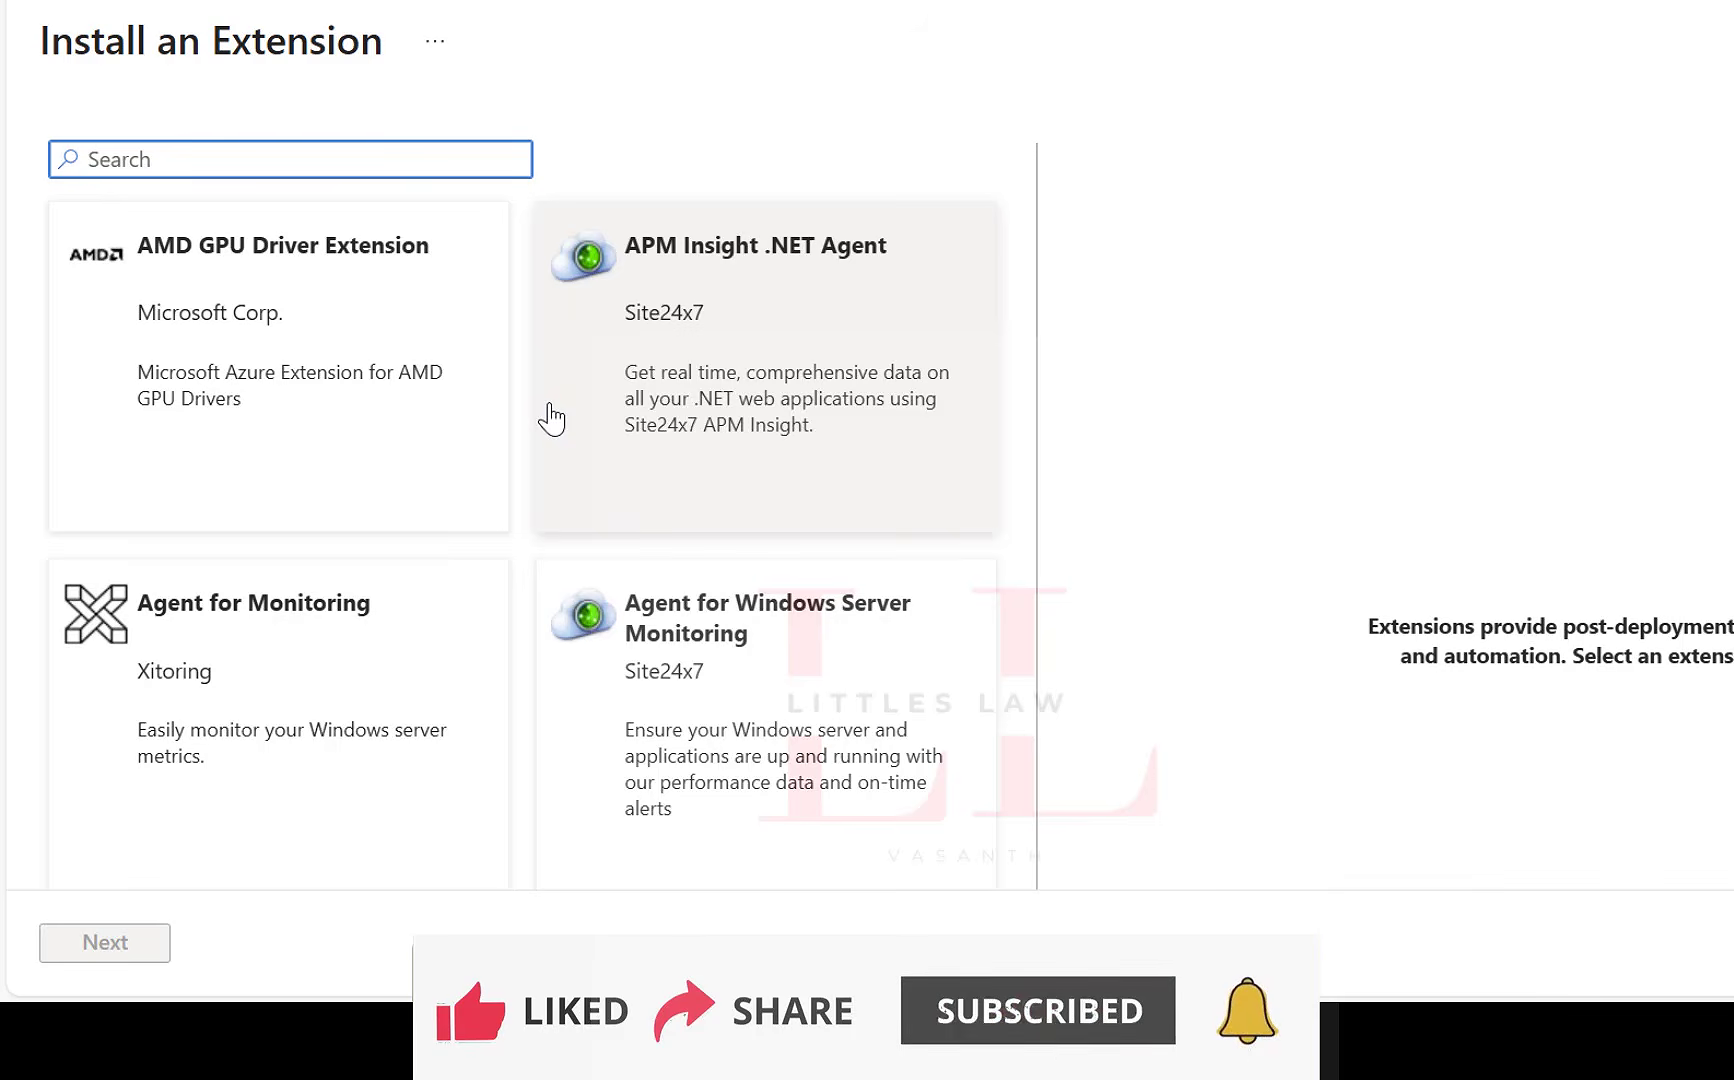
click(655, 3)
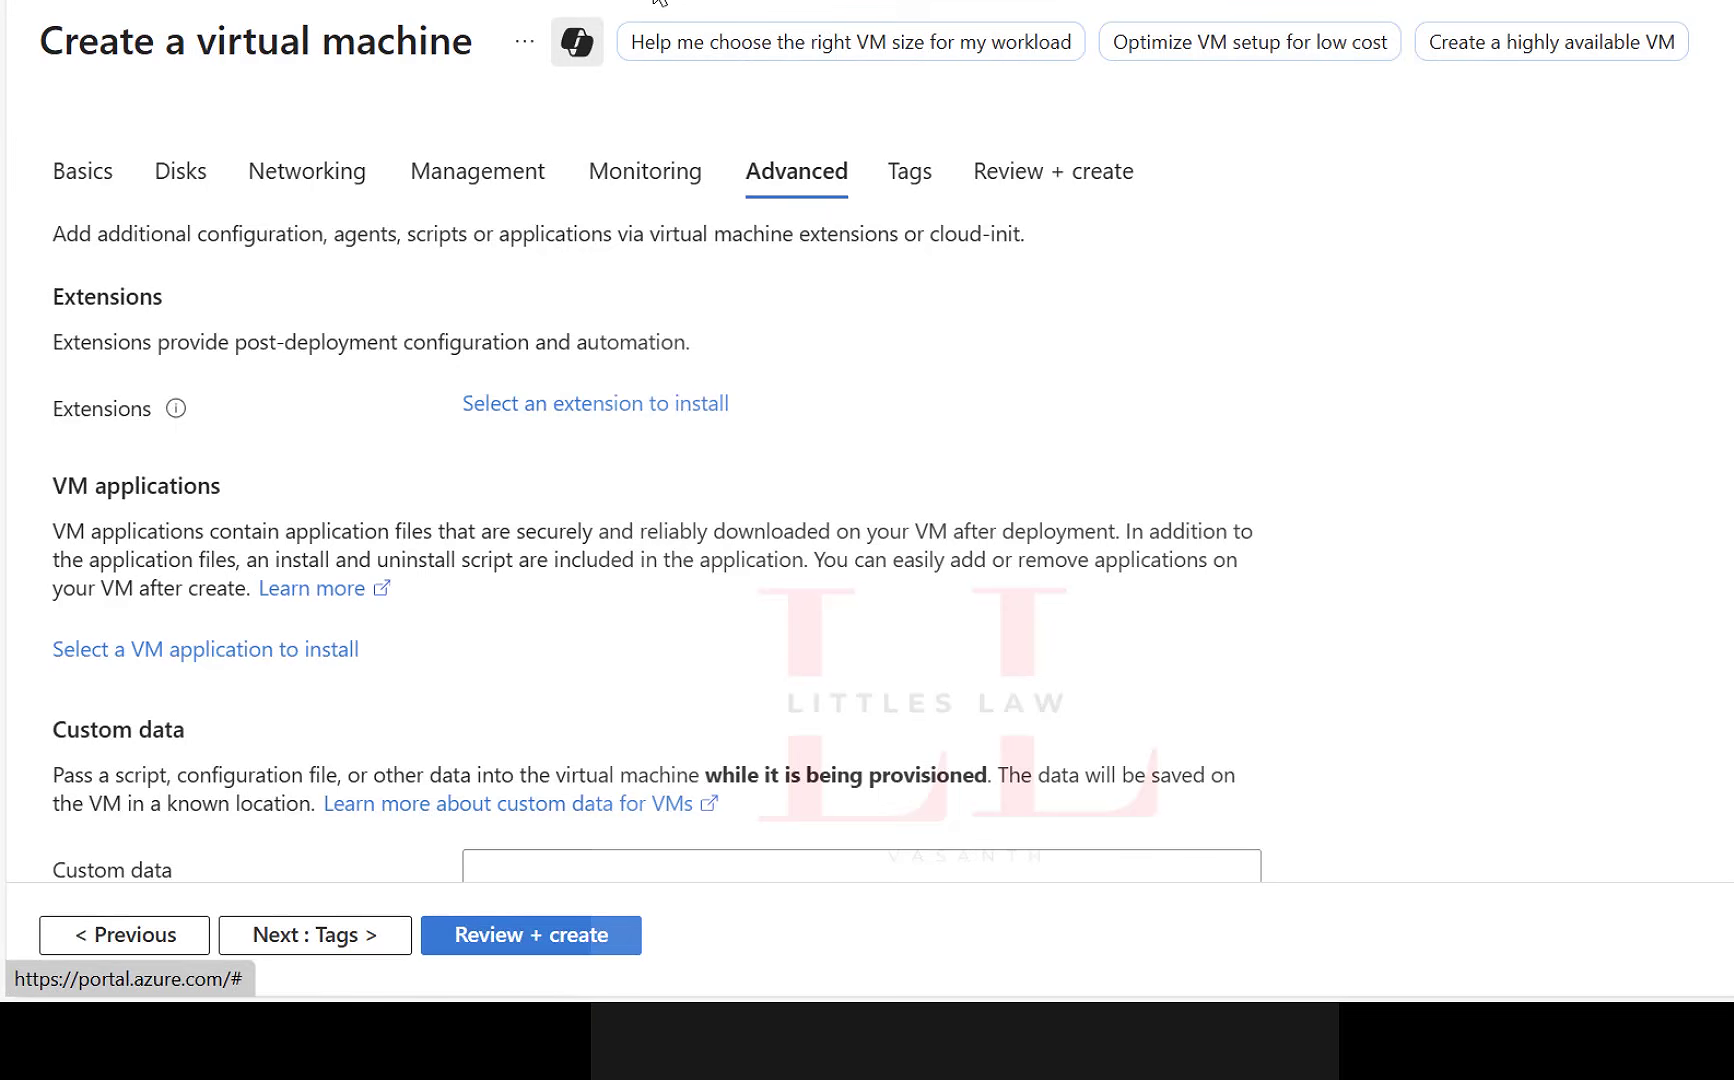
click(655, 405)
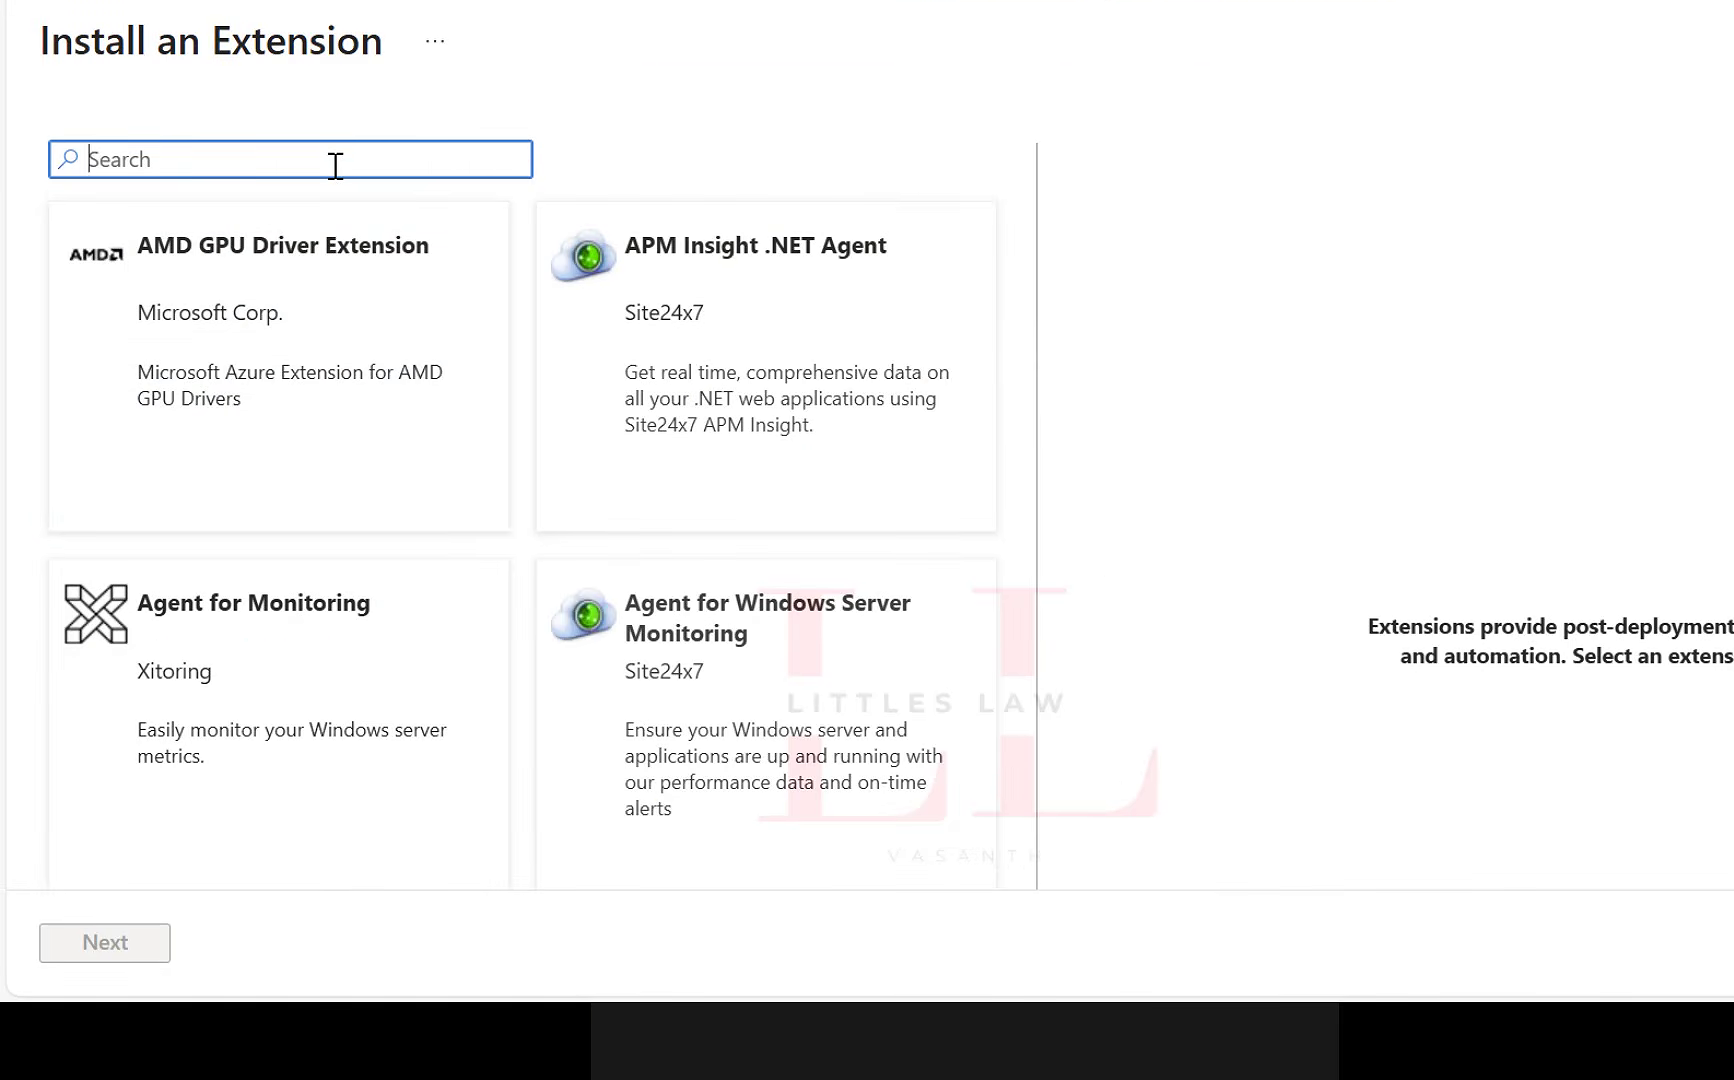
text(a)
key(BackSpace)
text(microsoft)
click(354, 328)
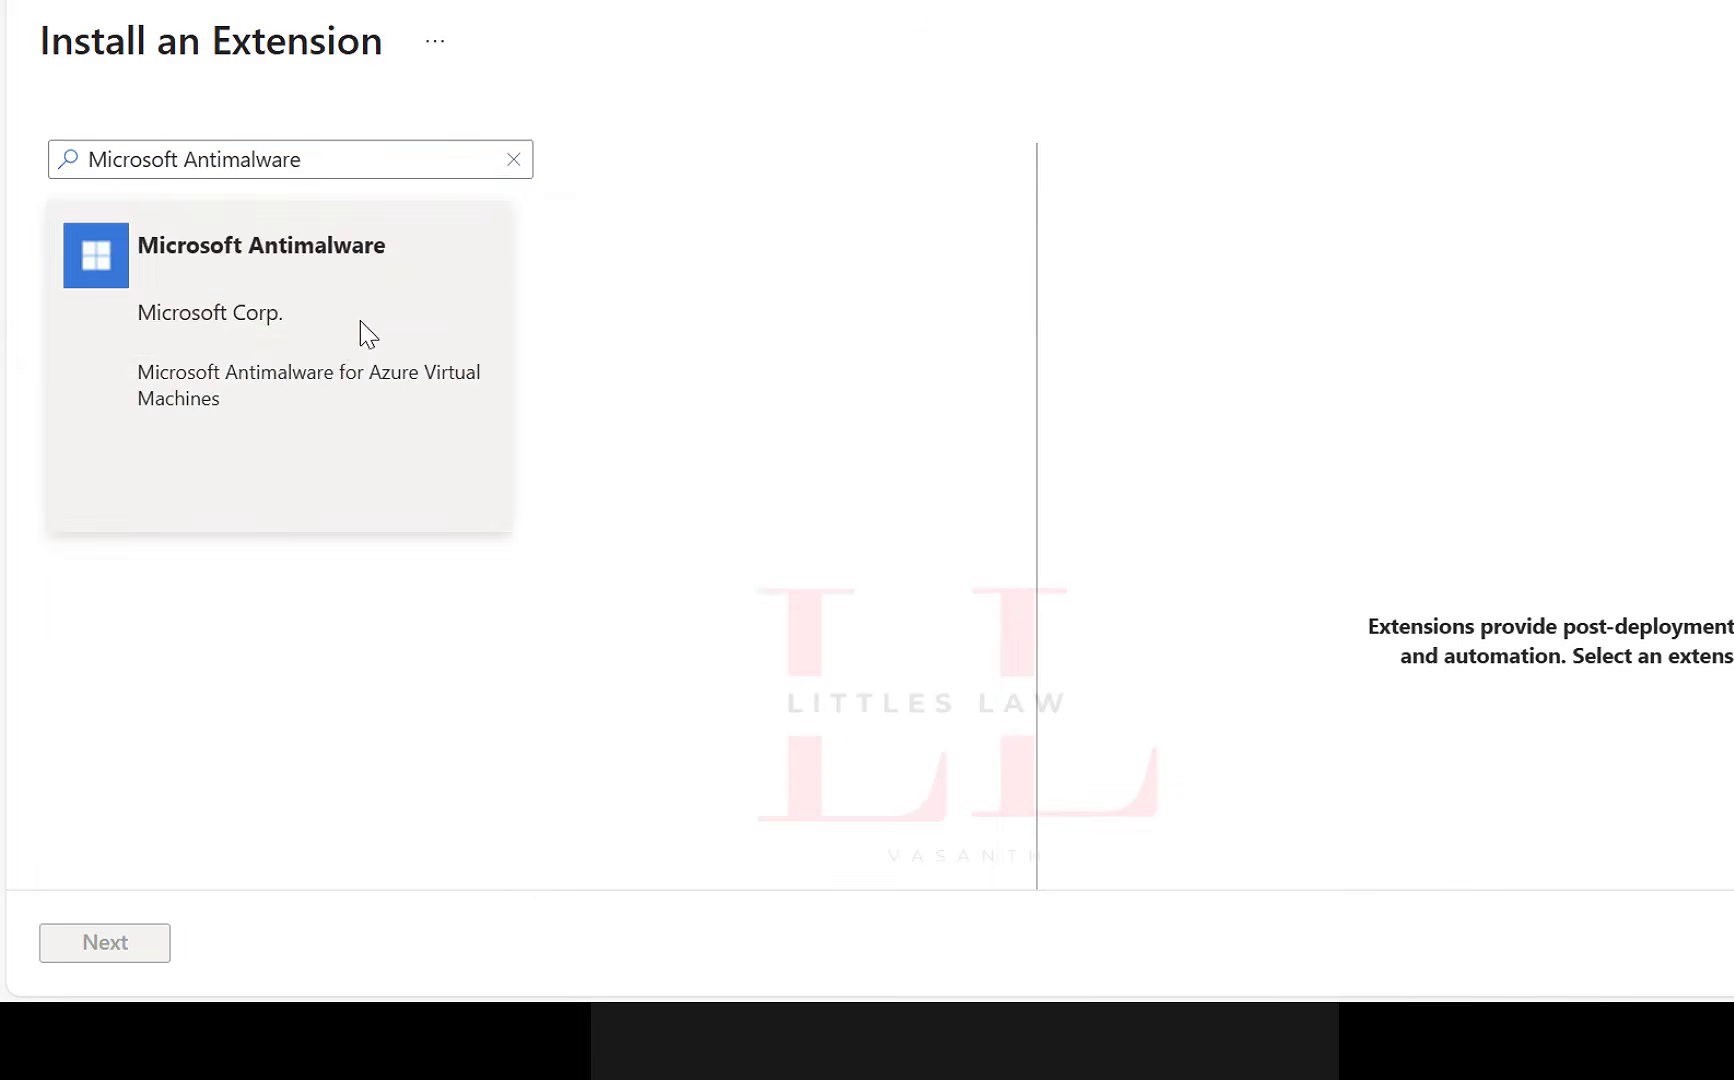
Select the Microsoft Antimalware extension, view its configuration form, and return to the advanced VM settings without creating it.
click(360, 333)
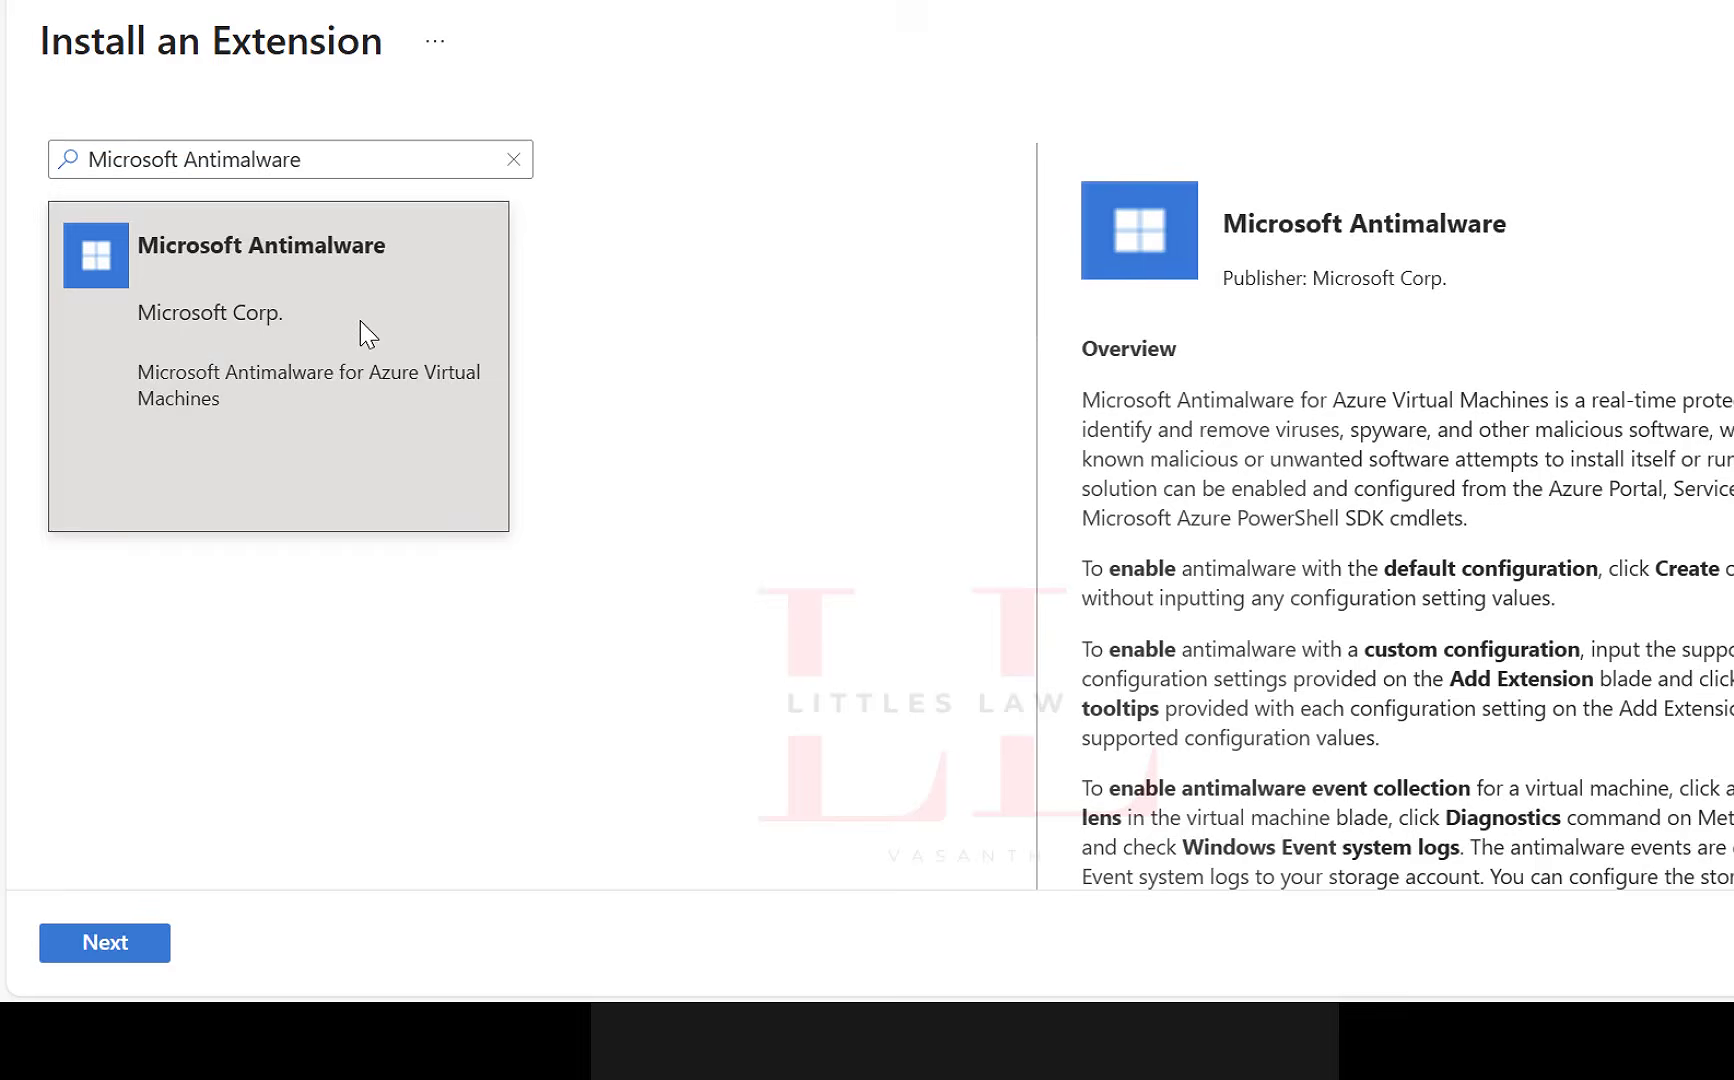
click(130, 952)
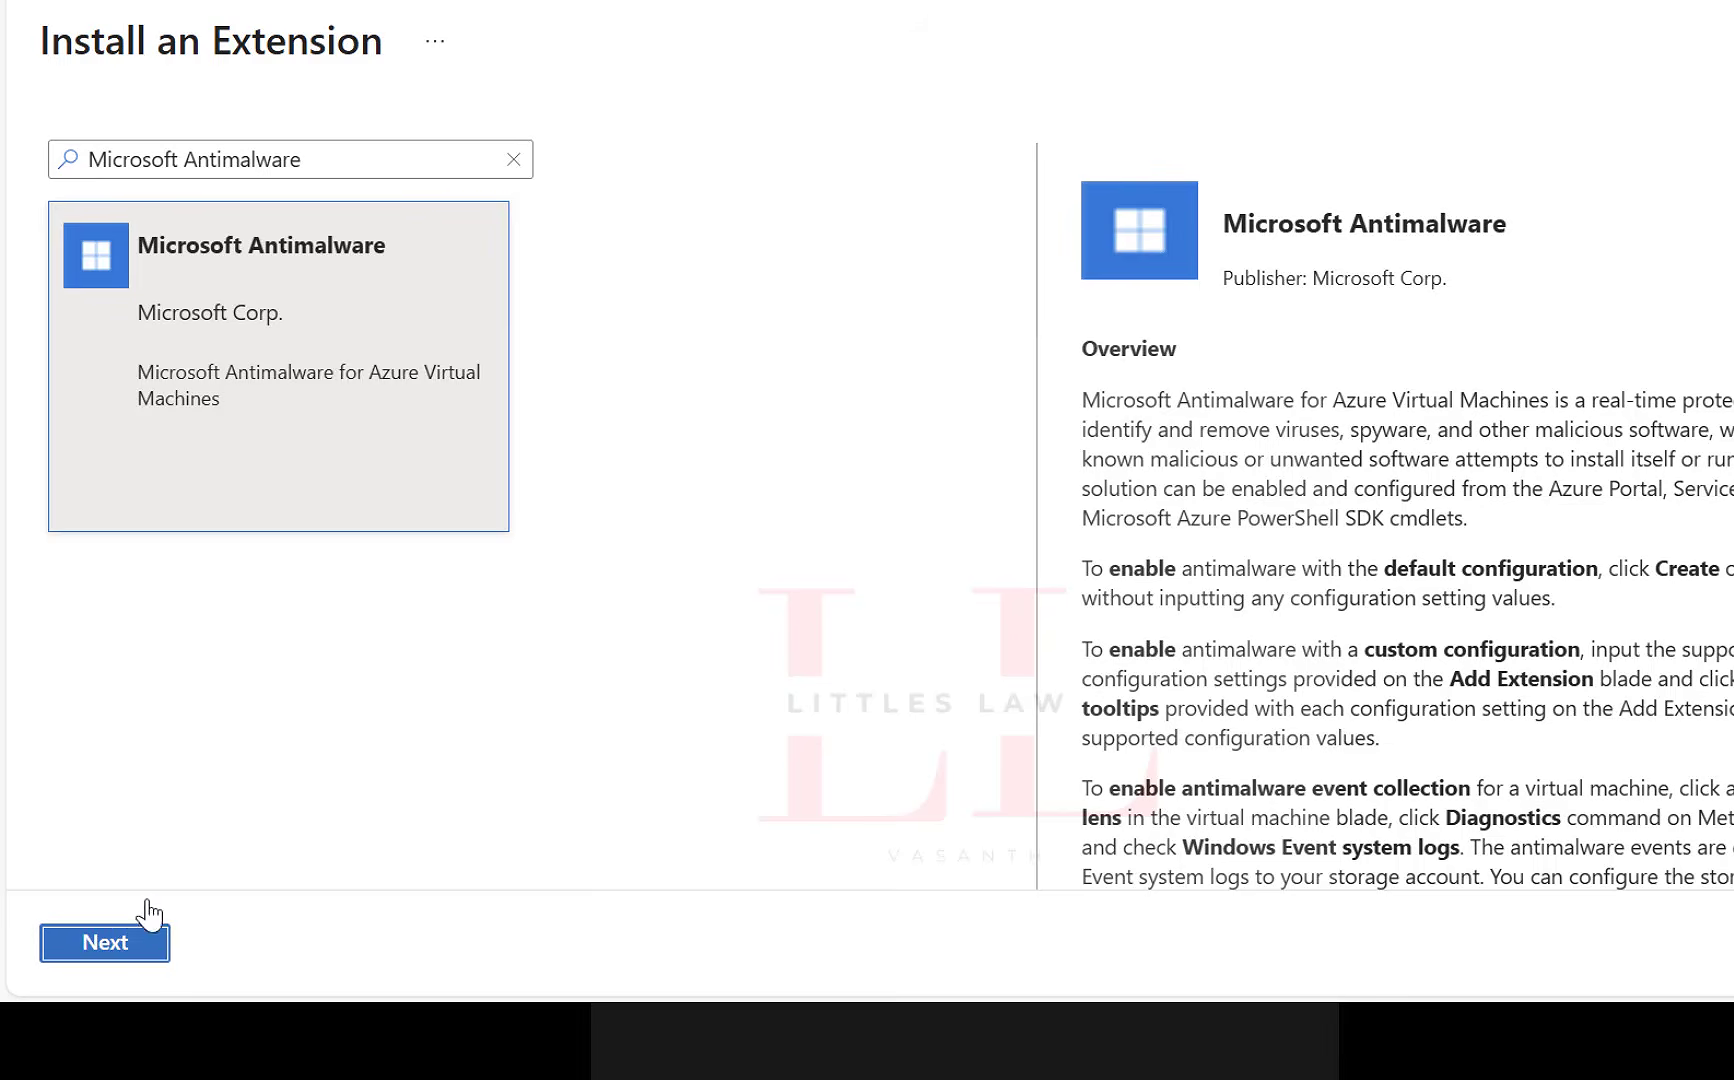
click(171, 402)
click(140, 935)
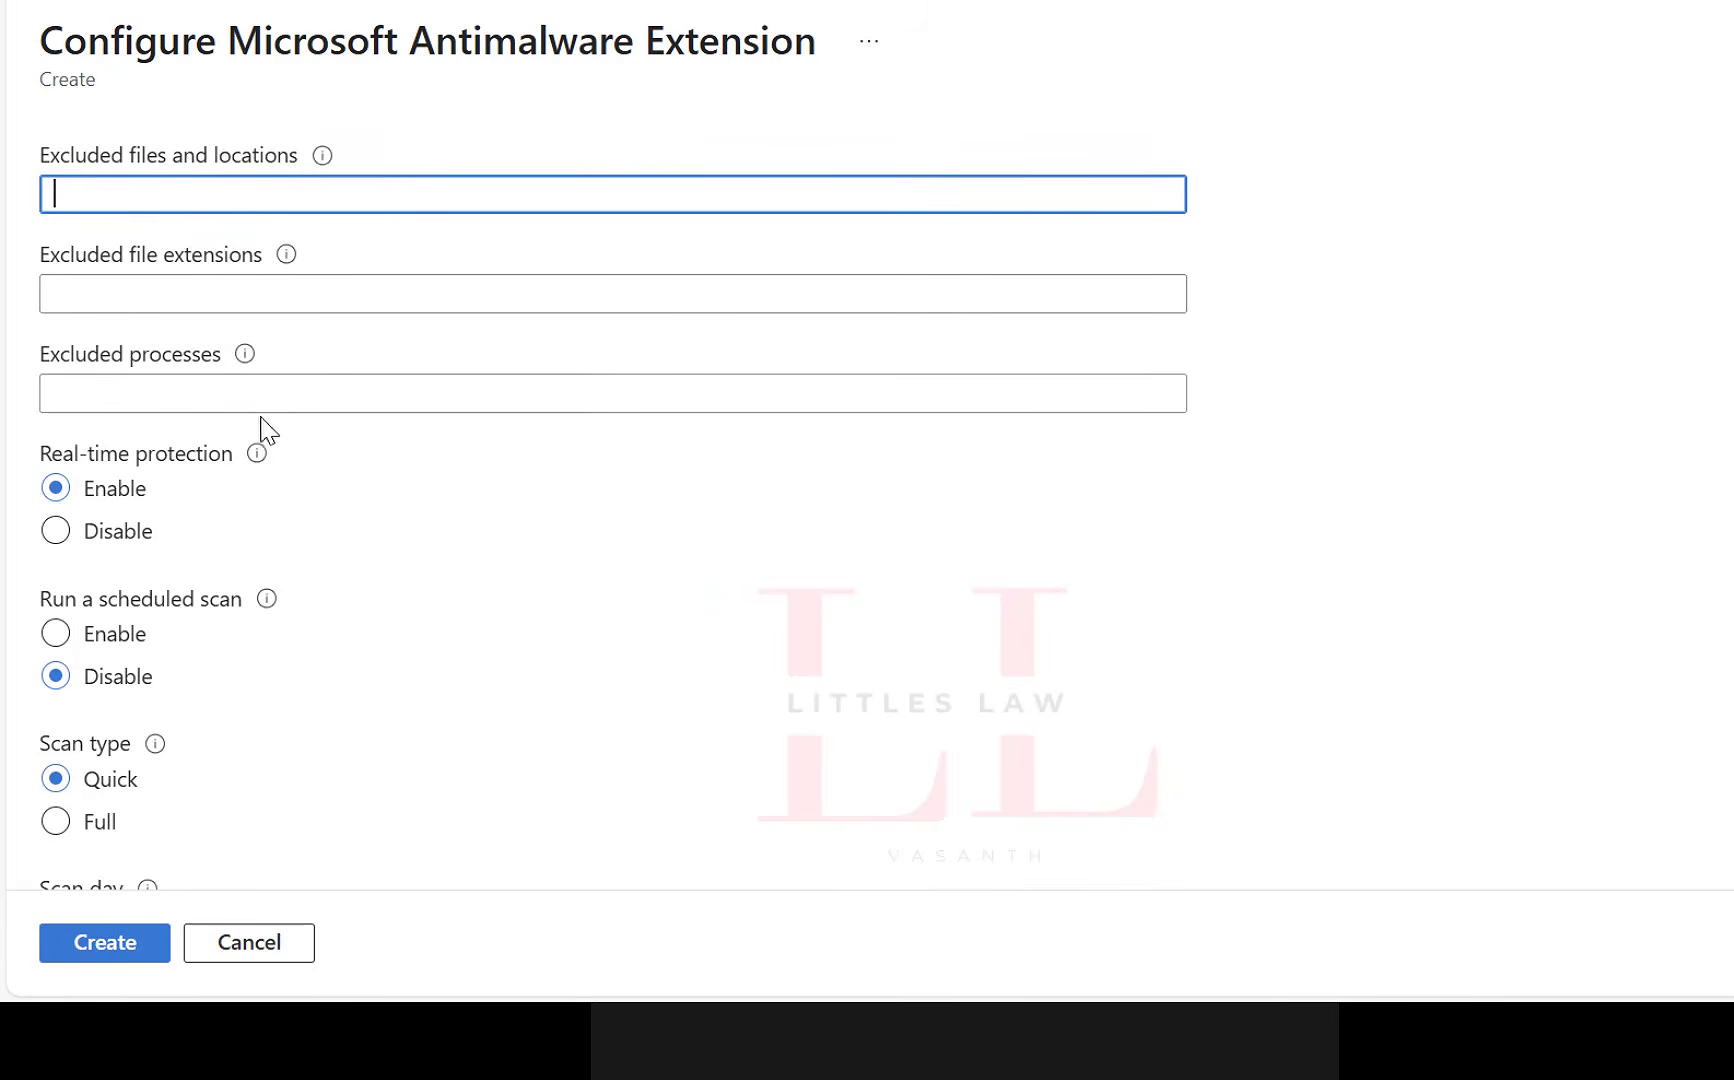
click(730, 4)
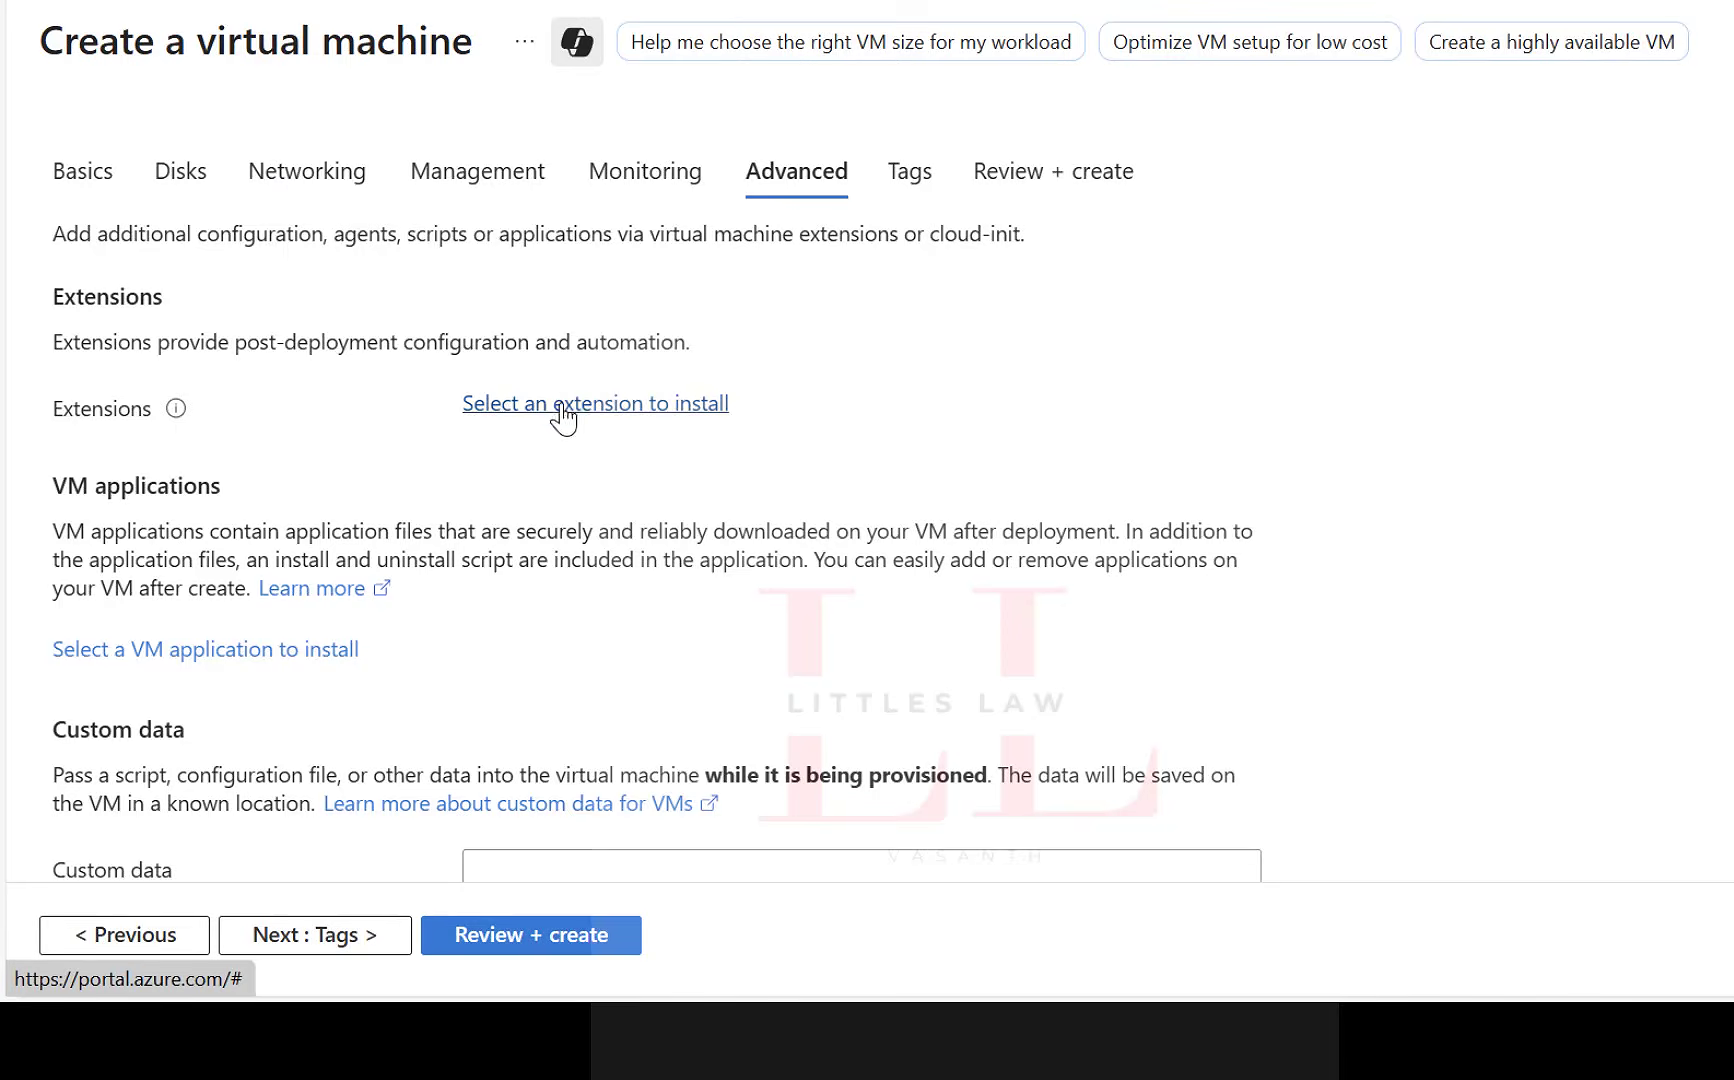
Reopen the VM extension selection and search it for "dynamics" and "app".
click(560, 412)
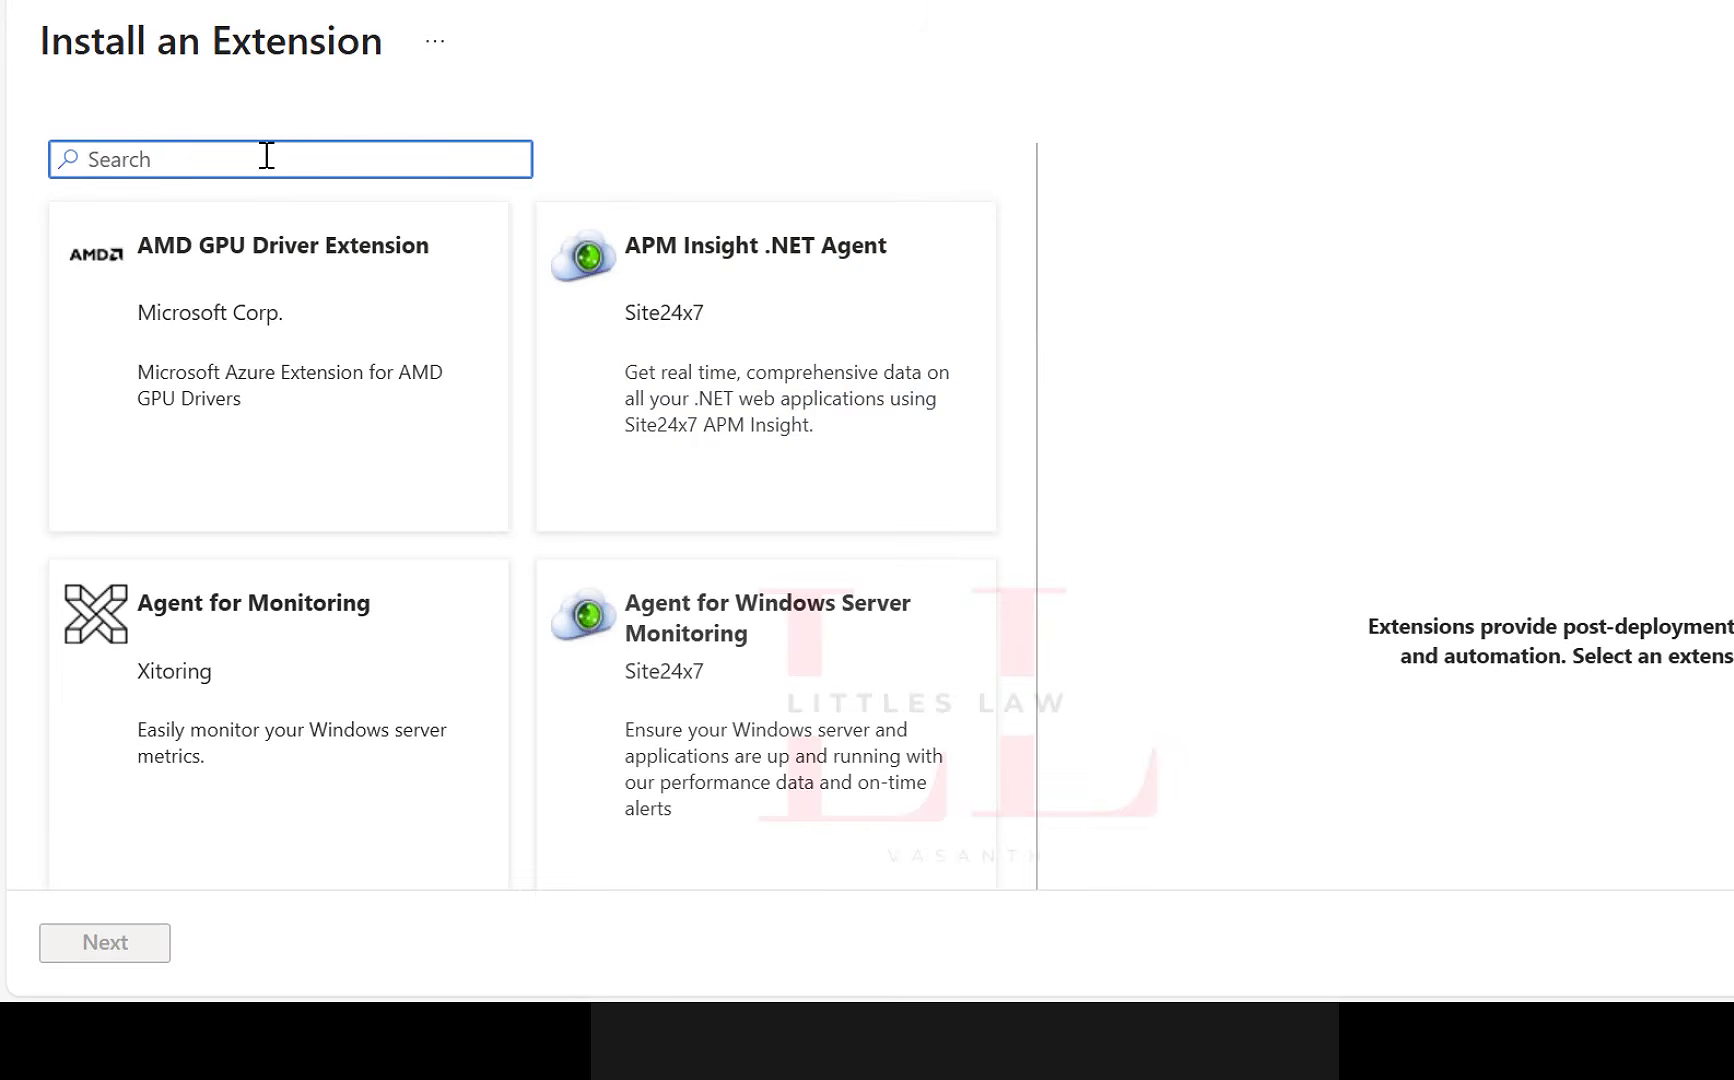
text(dynamics)
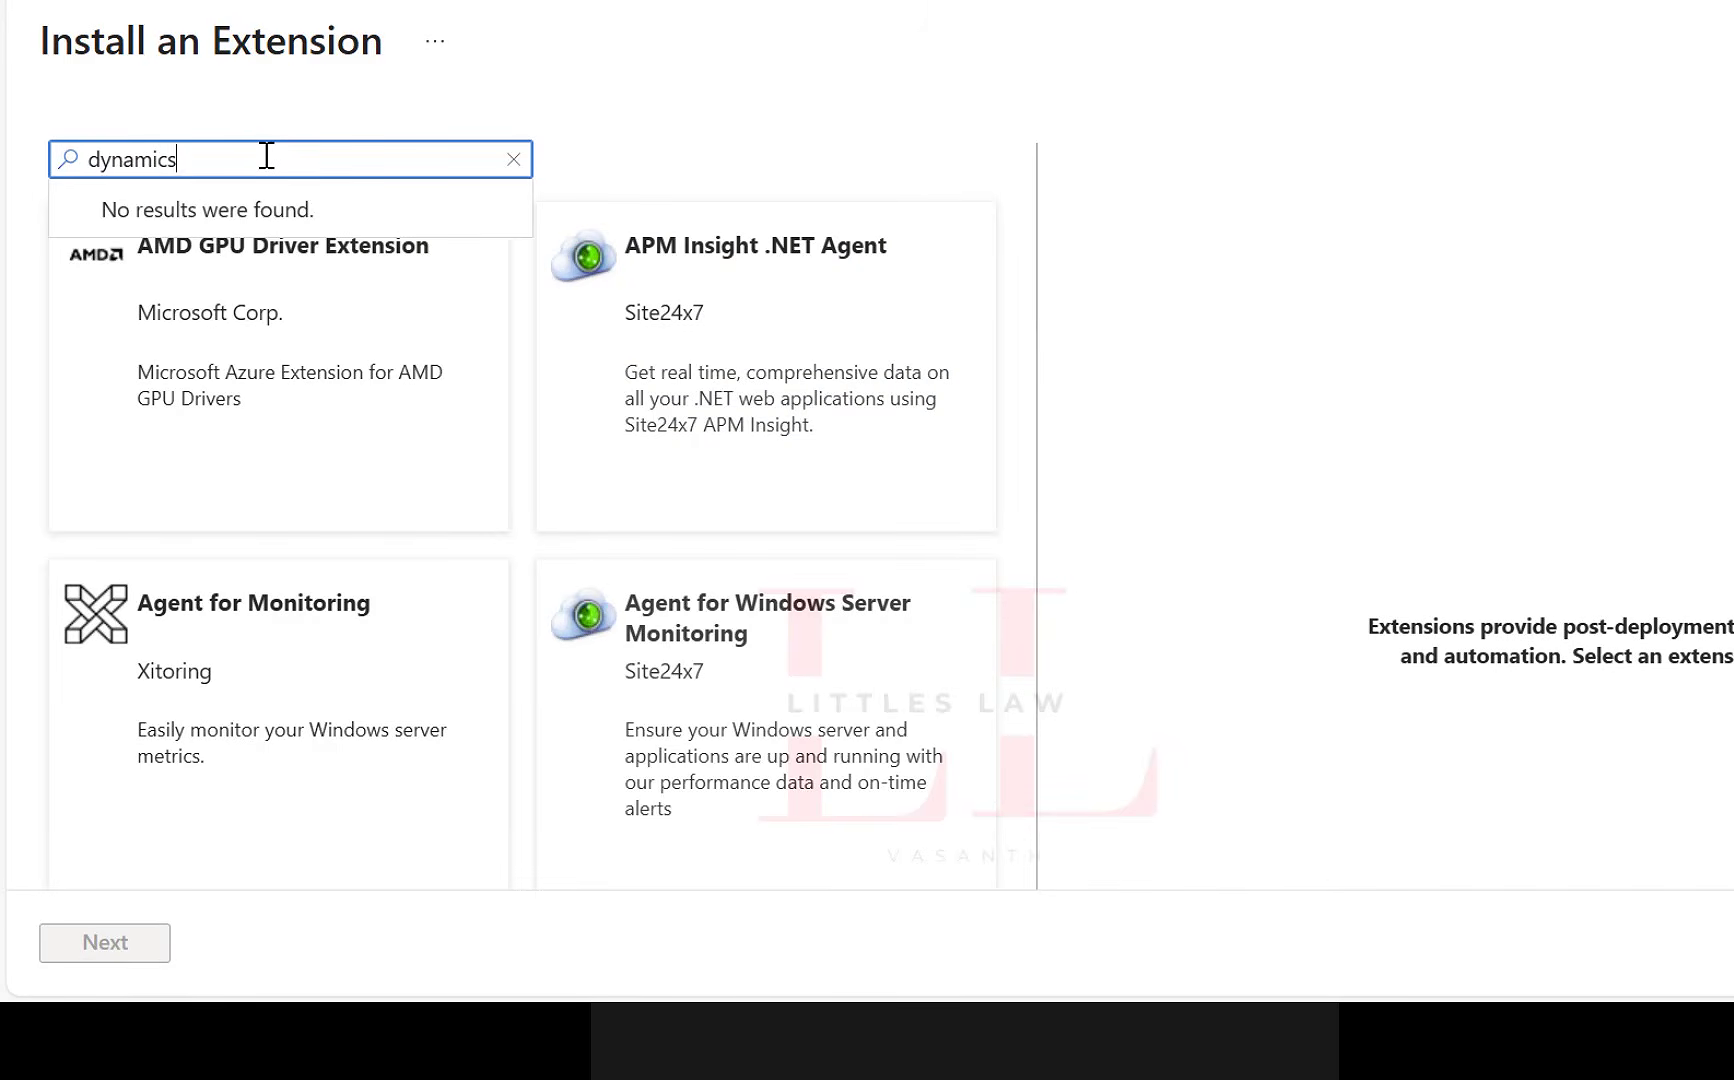
key(ctrl+a)
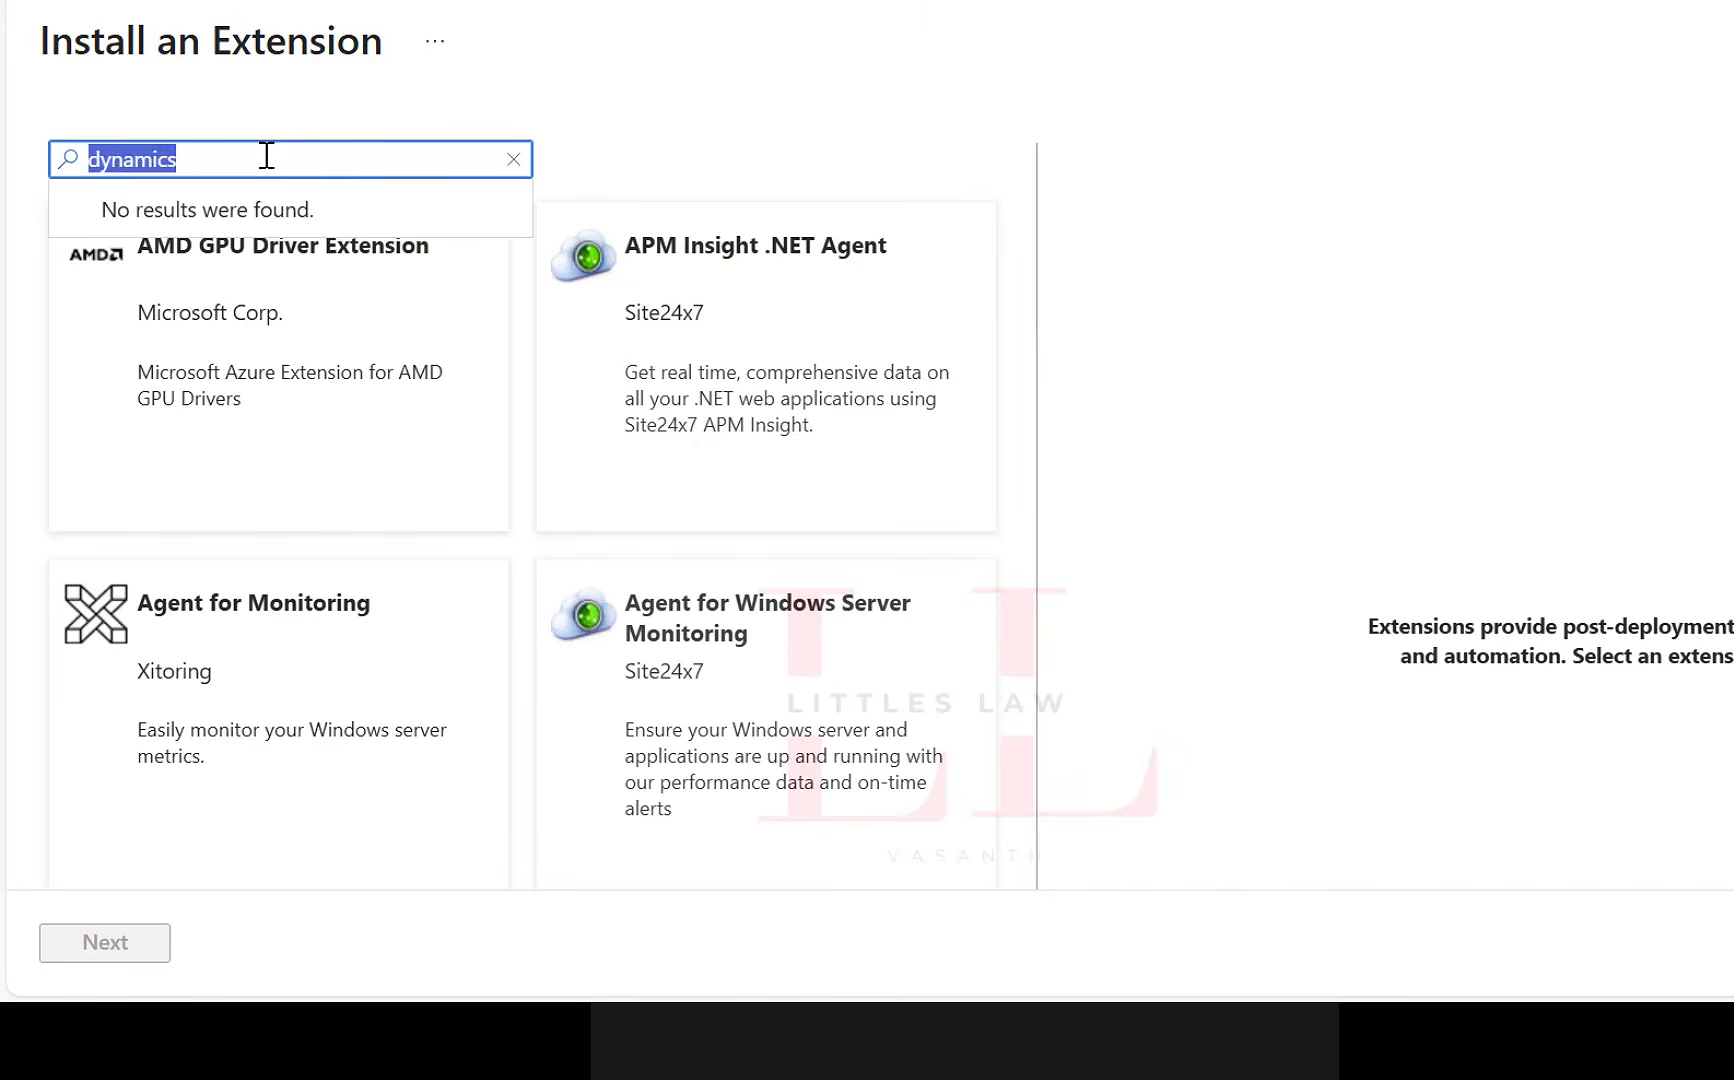
text(app)
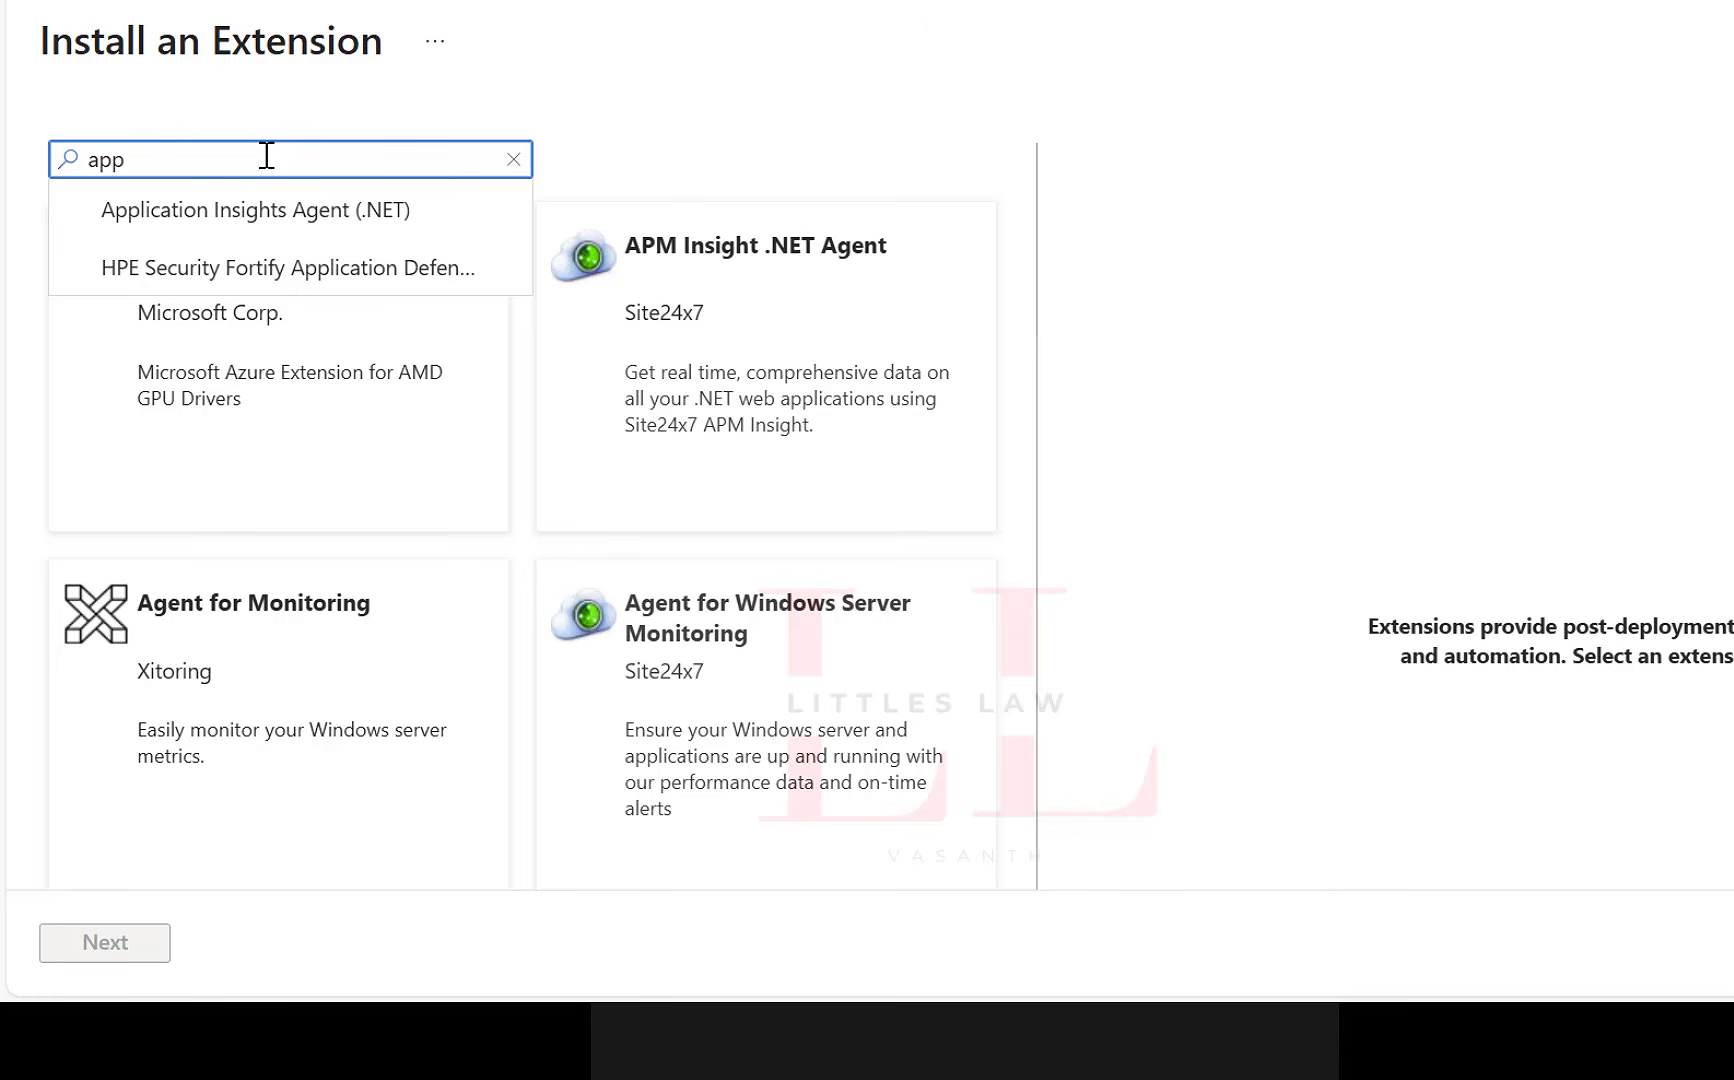
Search the extensions for "dynatr" and select the Dynatrace OneAgent extension.
key(ctrl+a)
text(dyn)
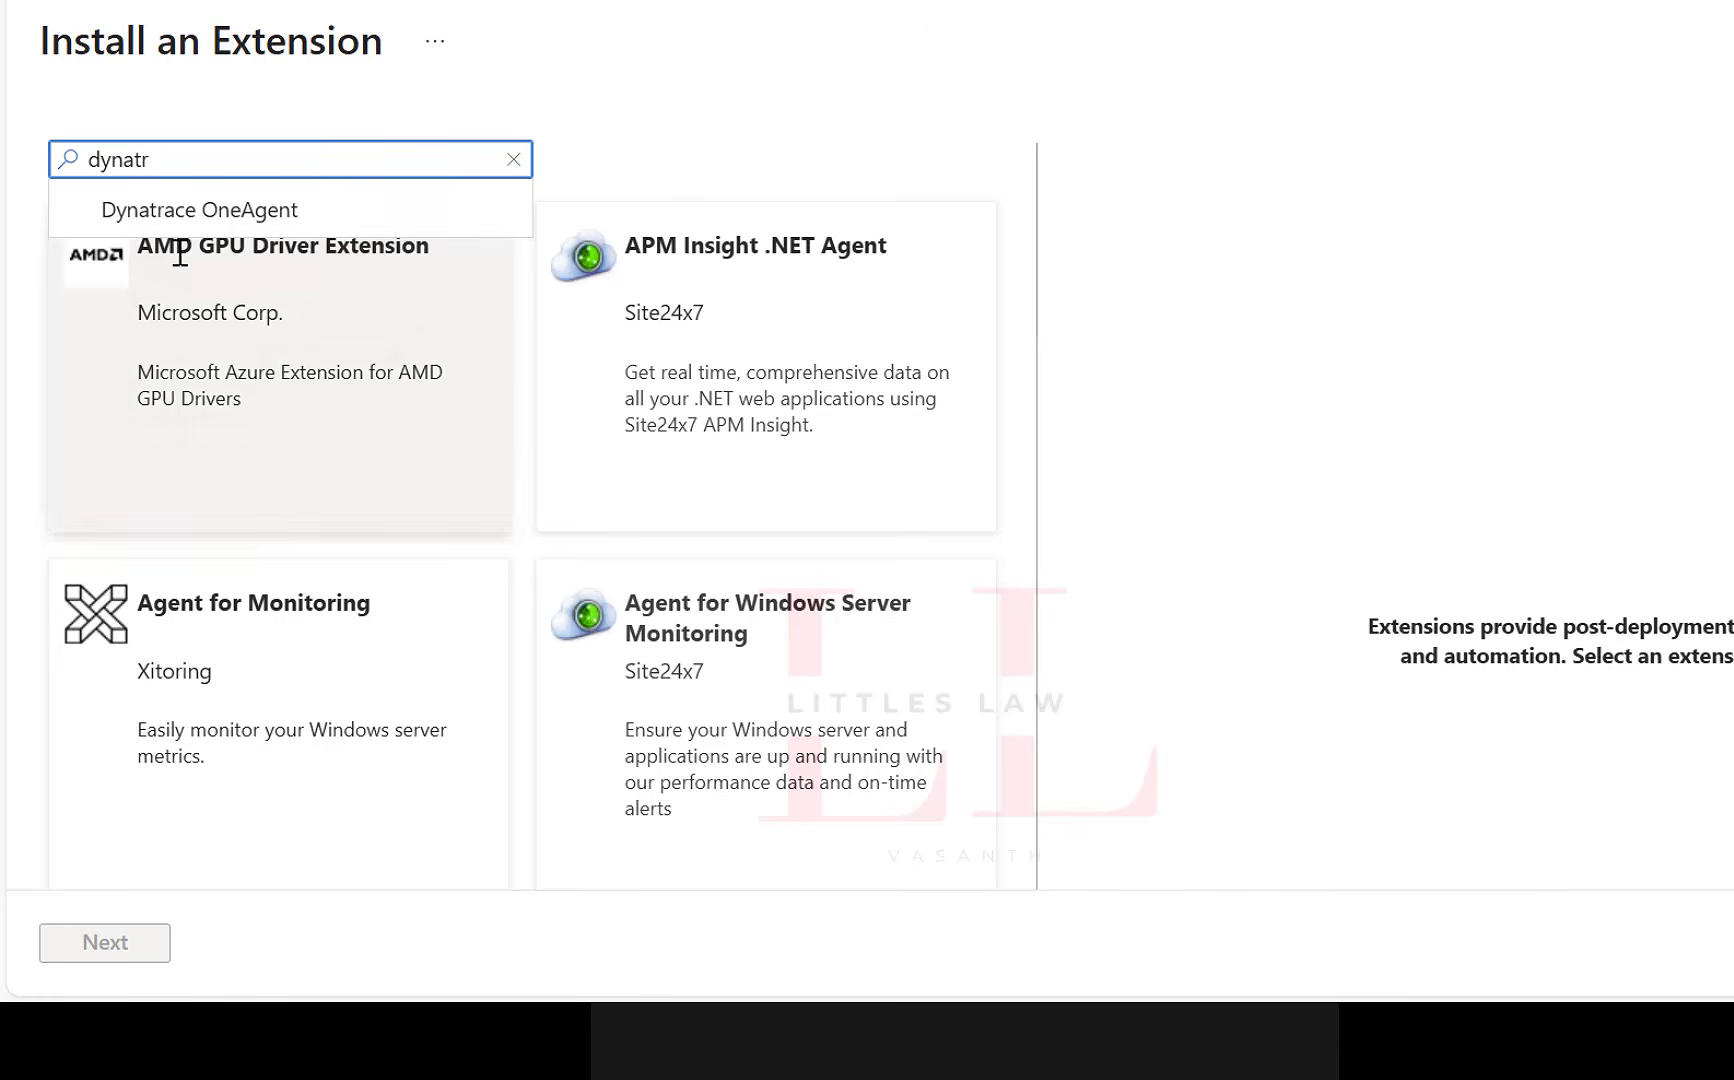
click(180, 216)
click(230, 340)
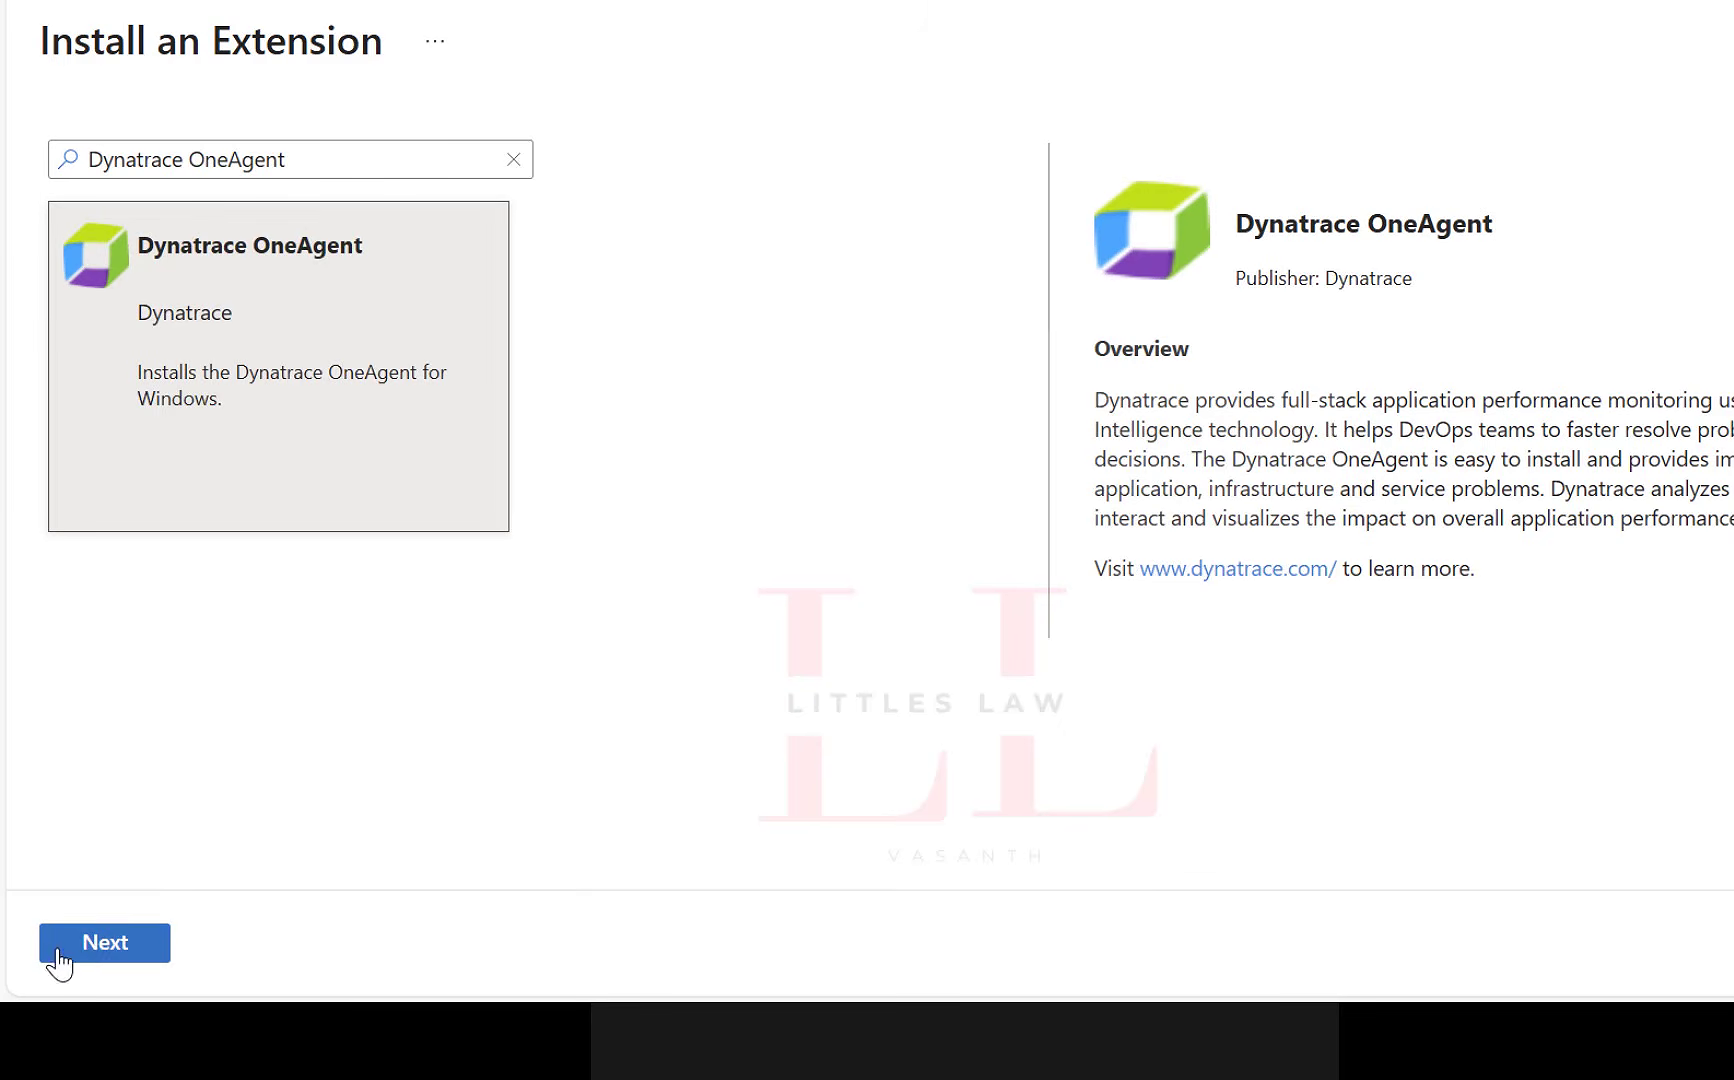
View the Environment ID, API Token and Server URL fields of the Dynatrace OneAgent configuration, and return to the VM settings without creating the extension.
click(104, 946)
click(118, 948)
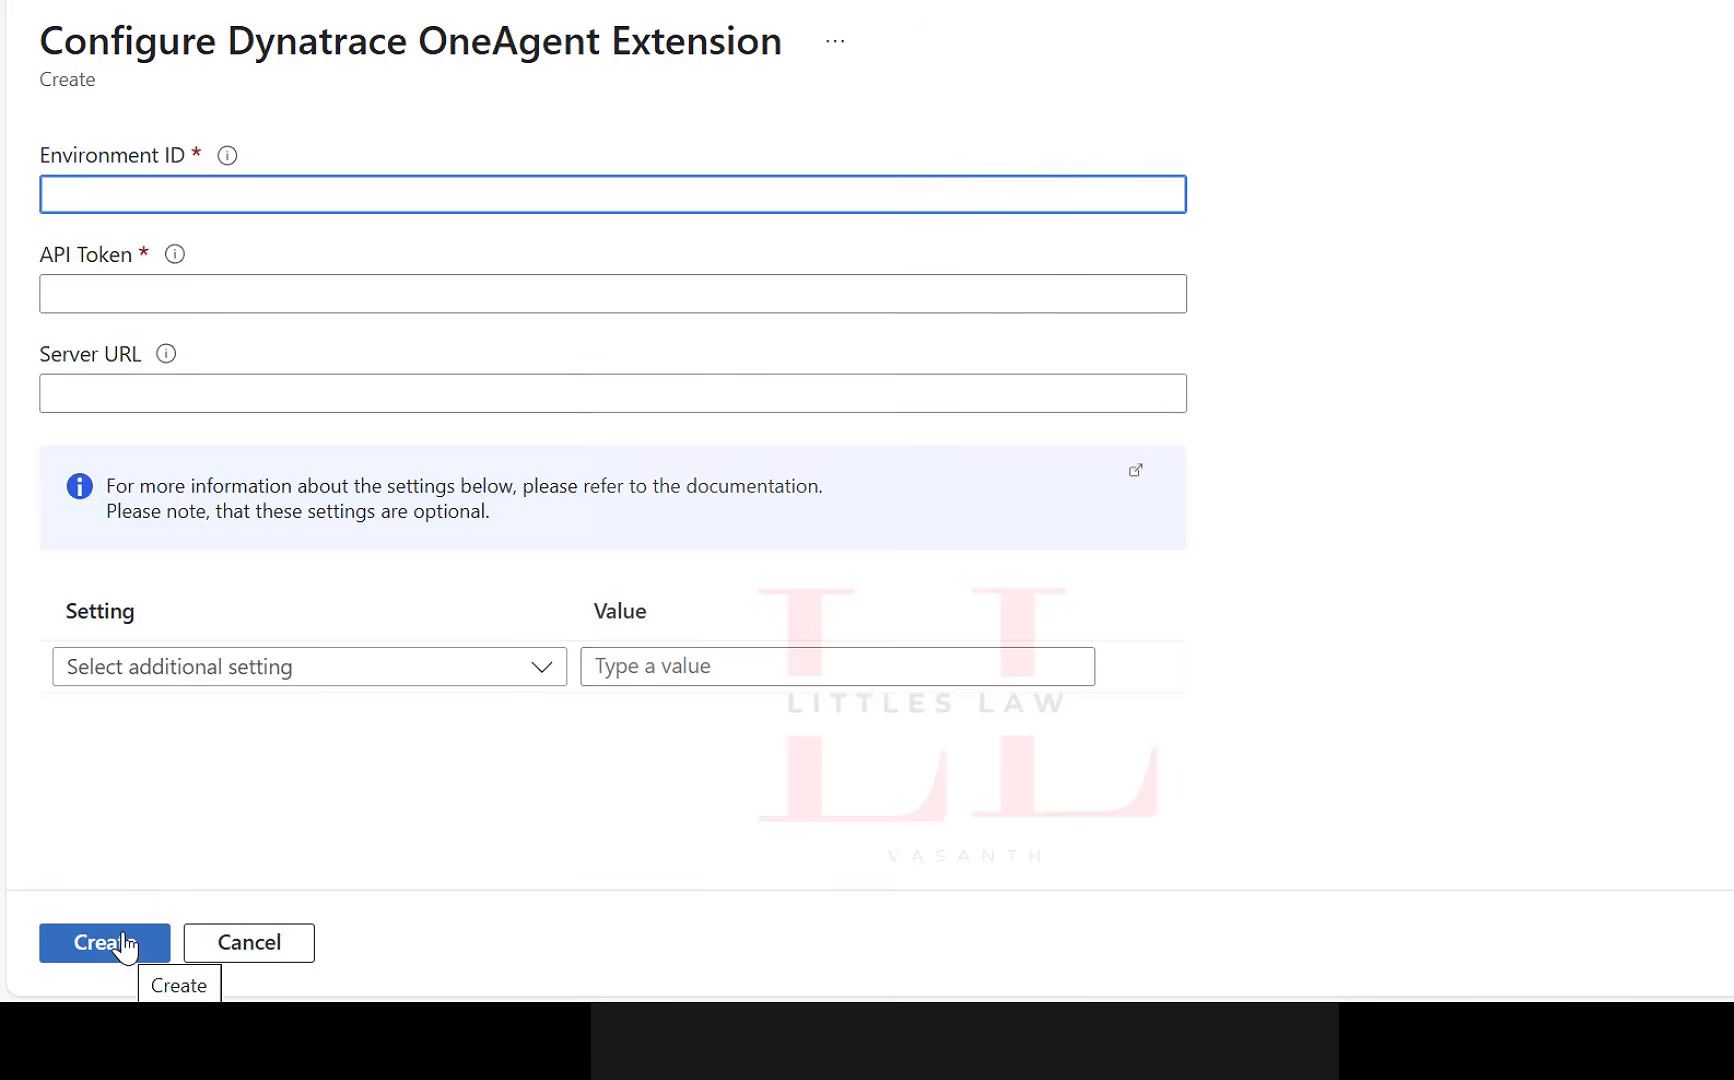
click(179, 193)
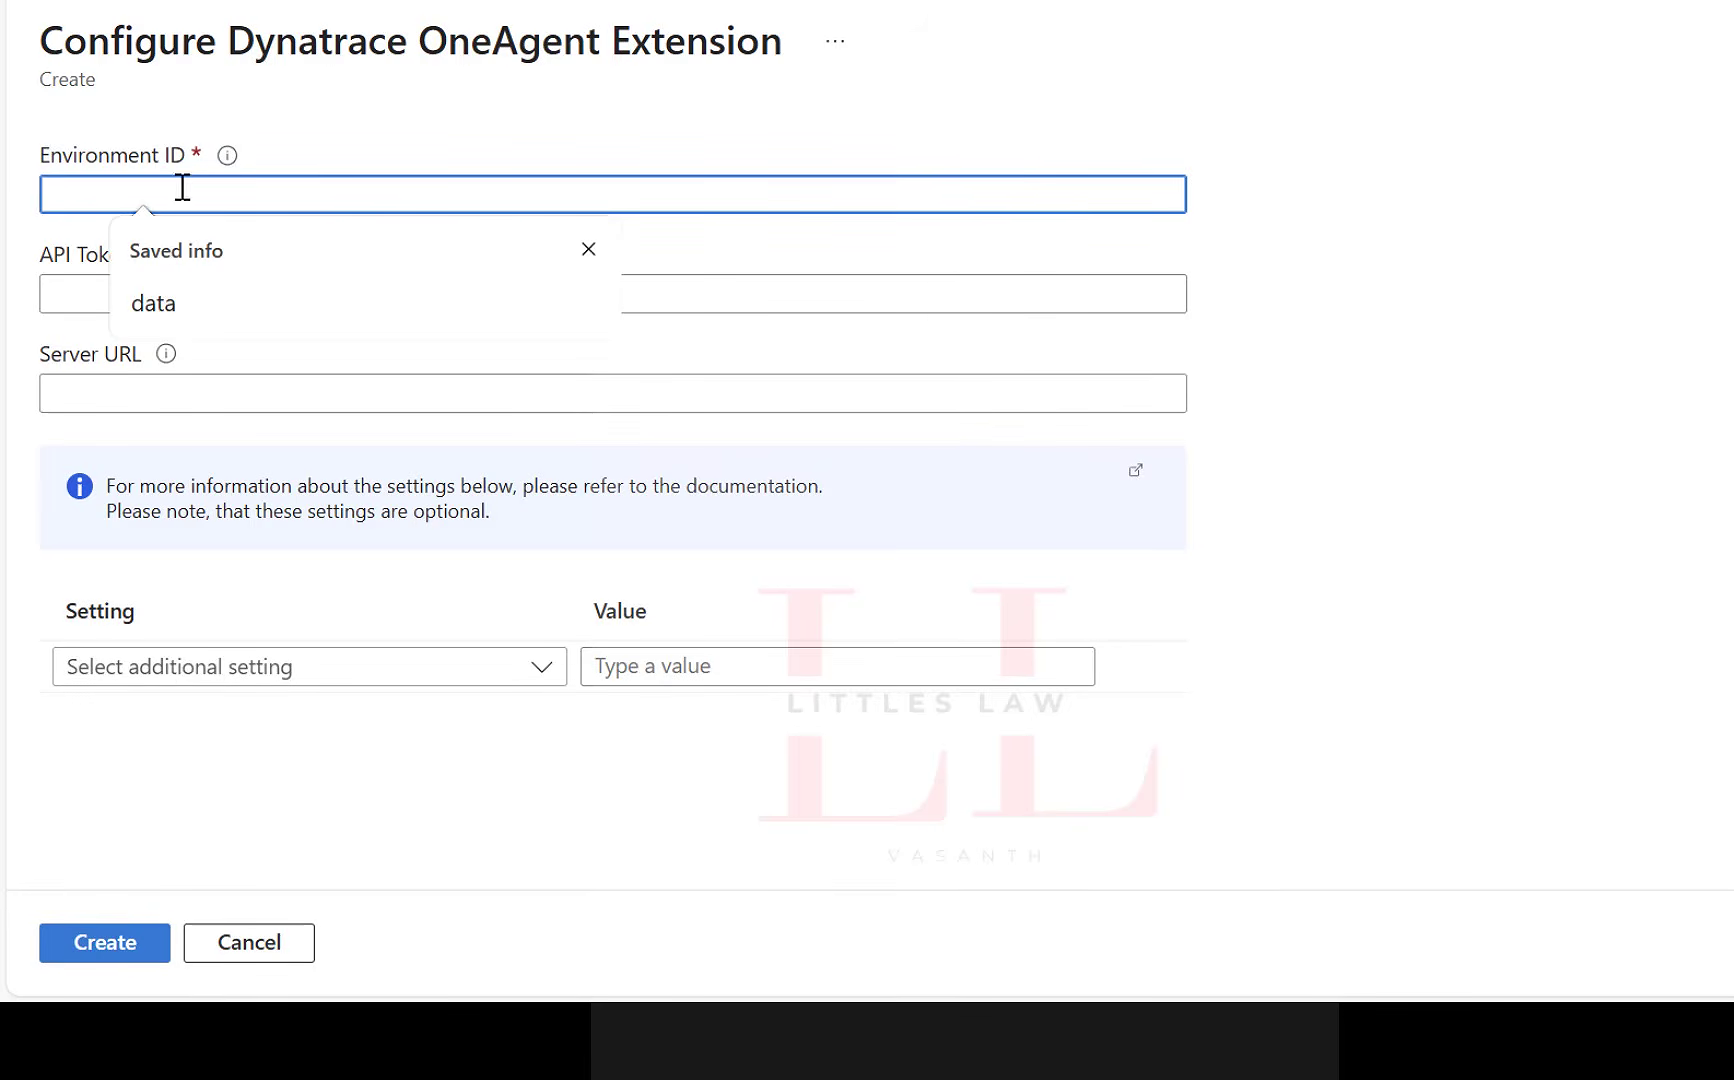
click(62, 293)
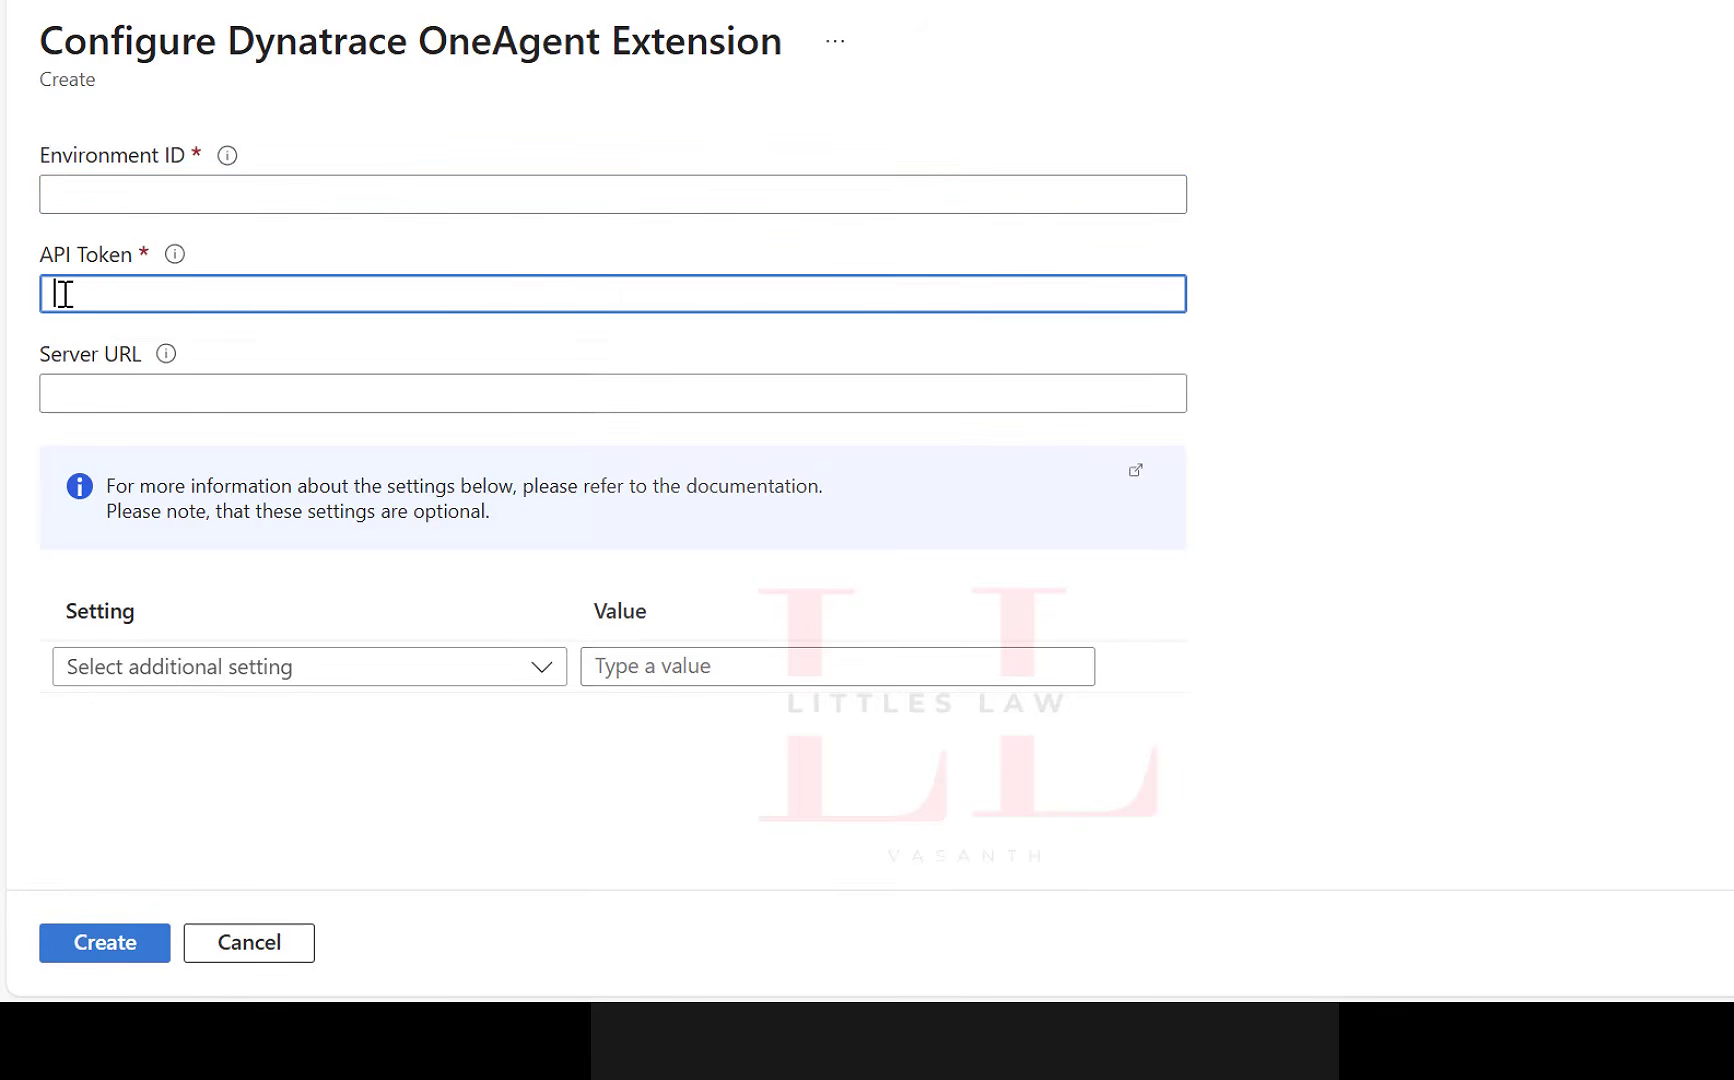
click(62, 391)
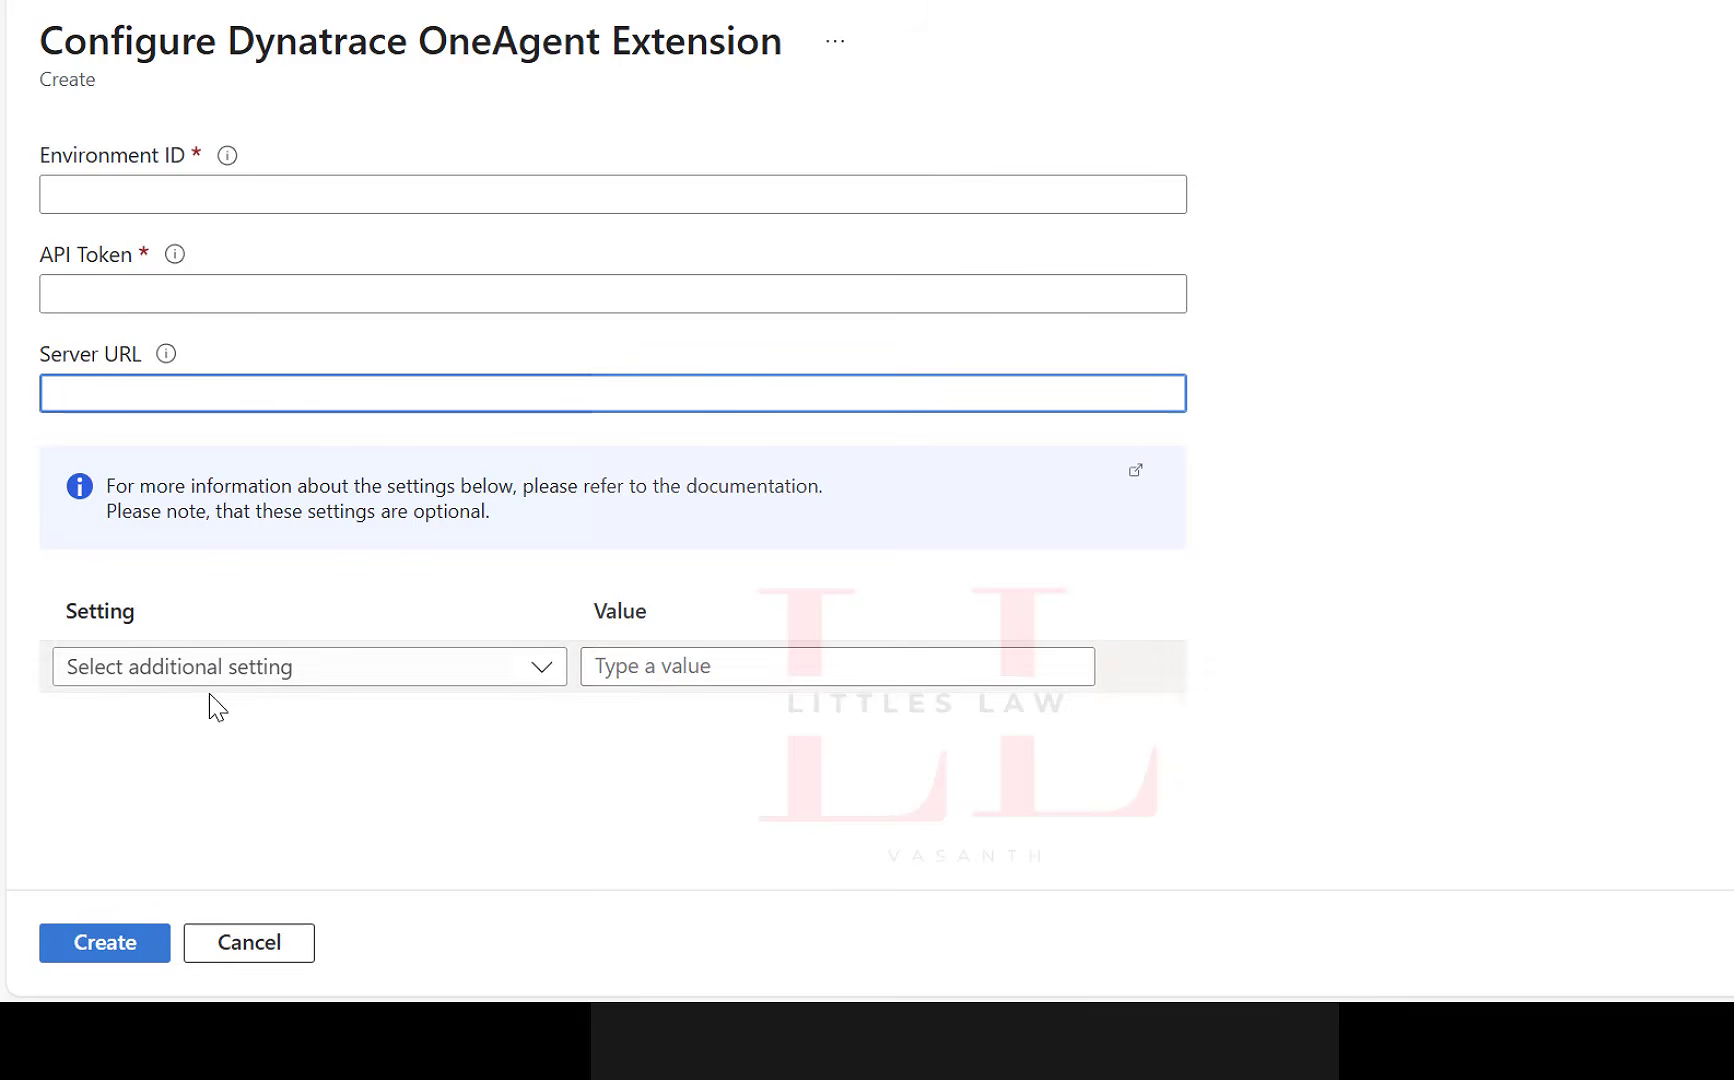
click(748, 10)
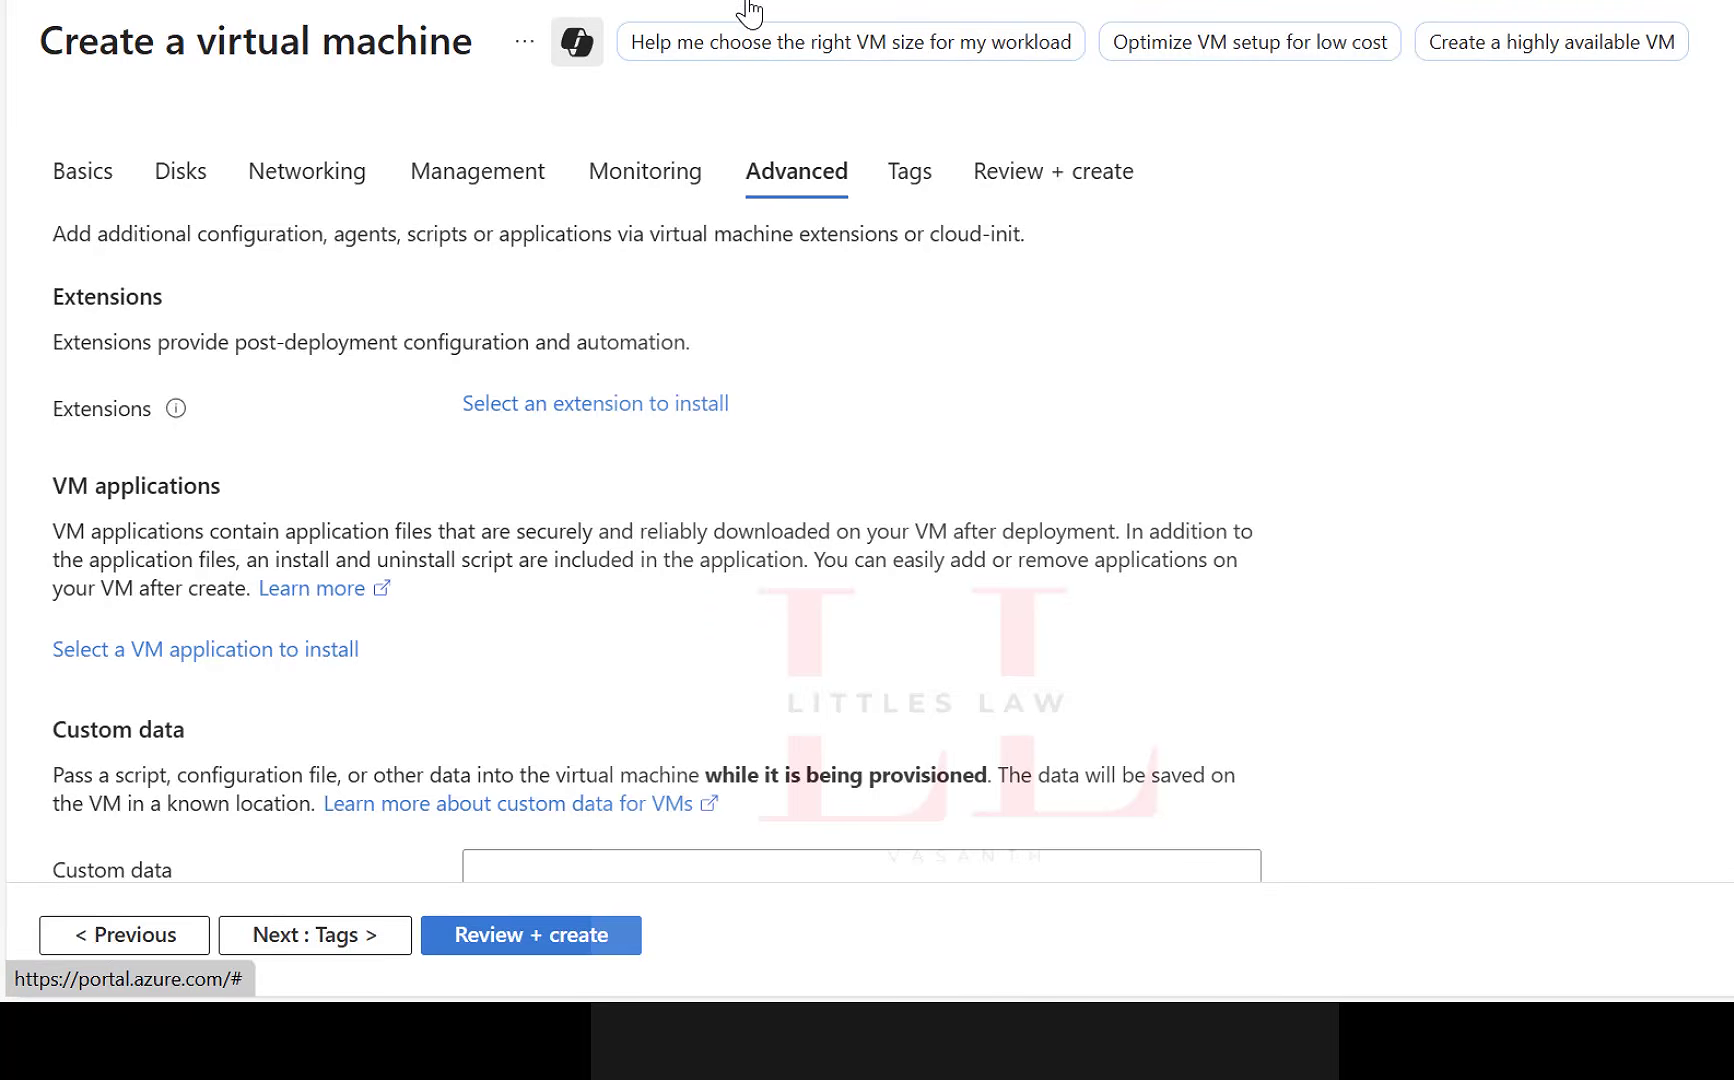
Review the custom data, user data, NVMe and host settings, leave them at their defaults, and proceed to the tags.
scroll(677, 457, down, 6)
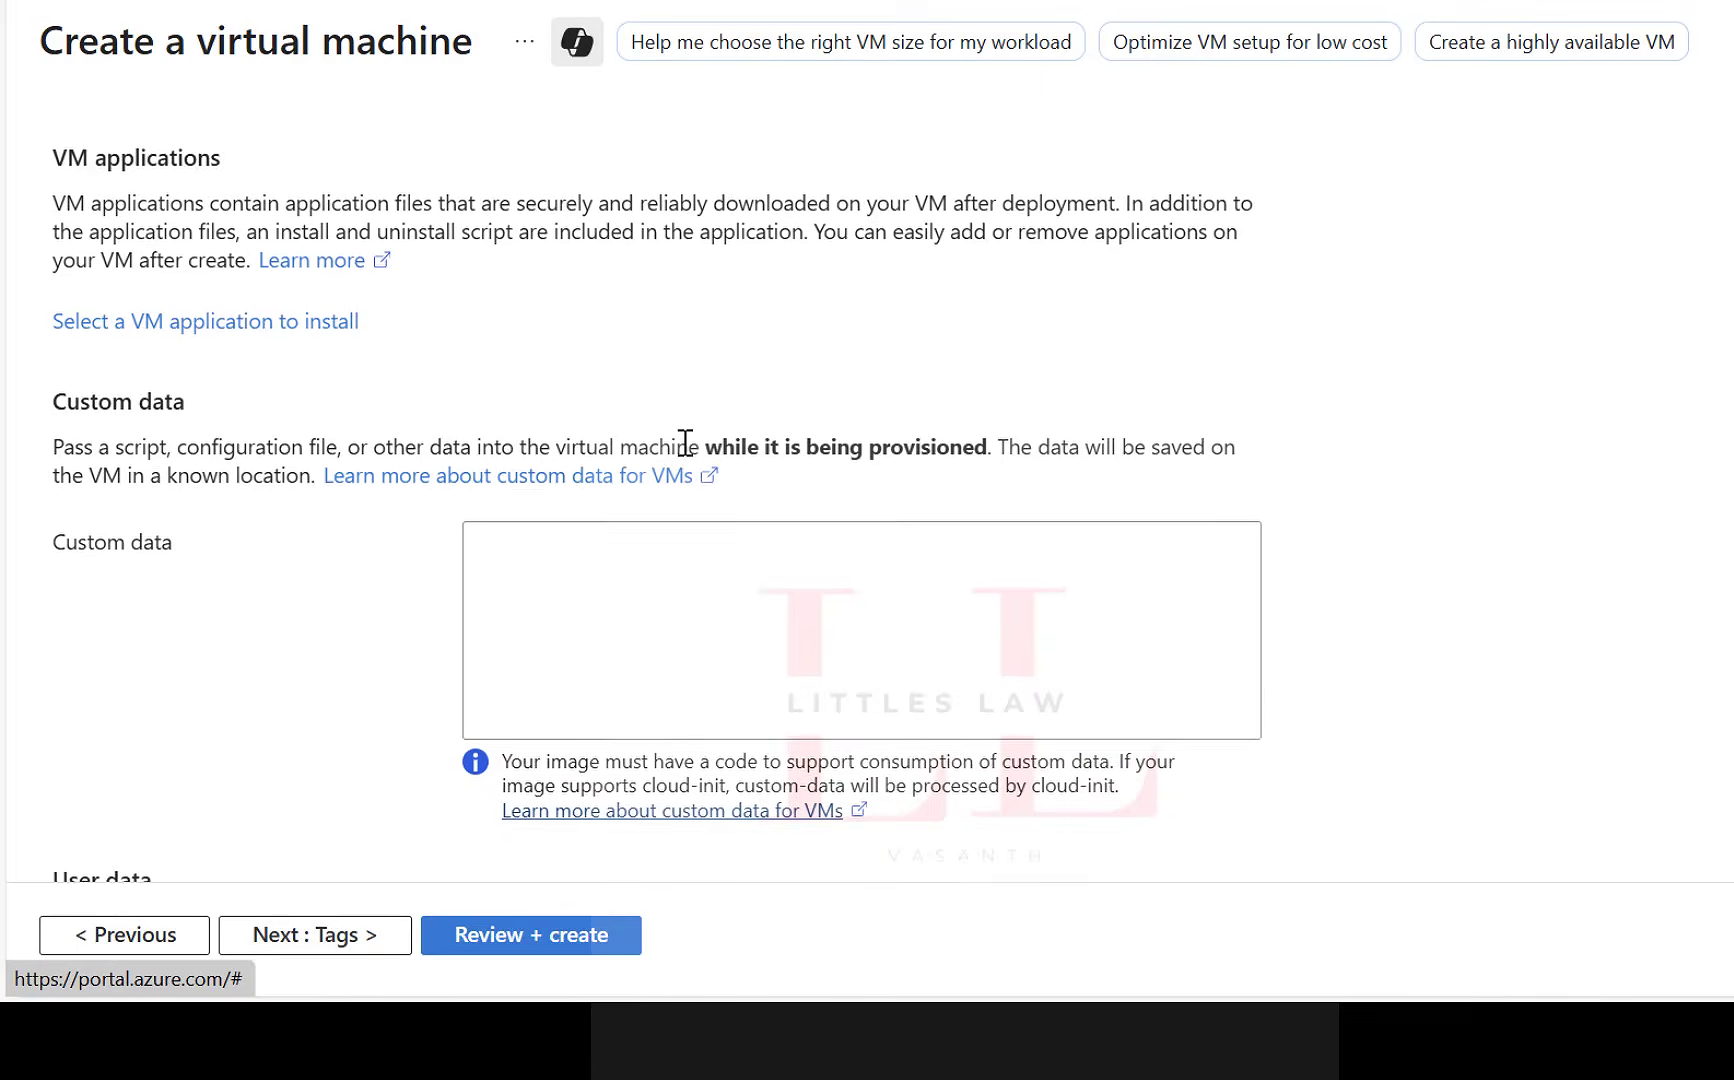
click(479, 687)
scroll(569, 588, down, 3)
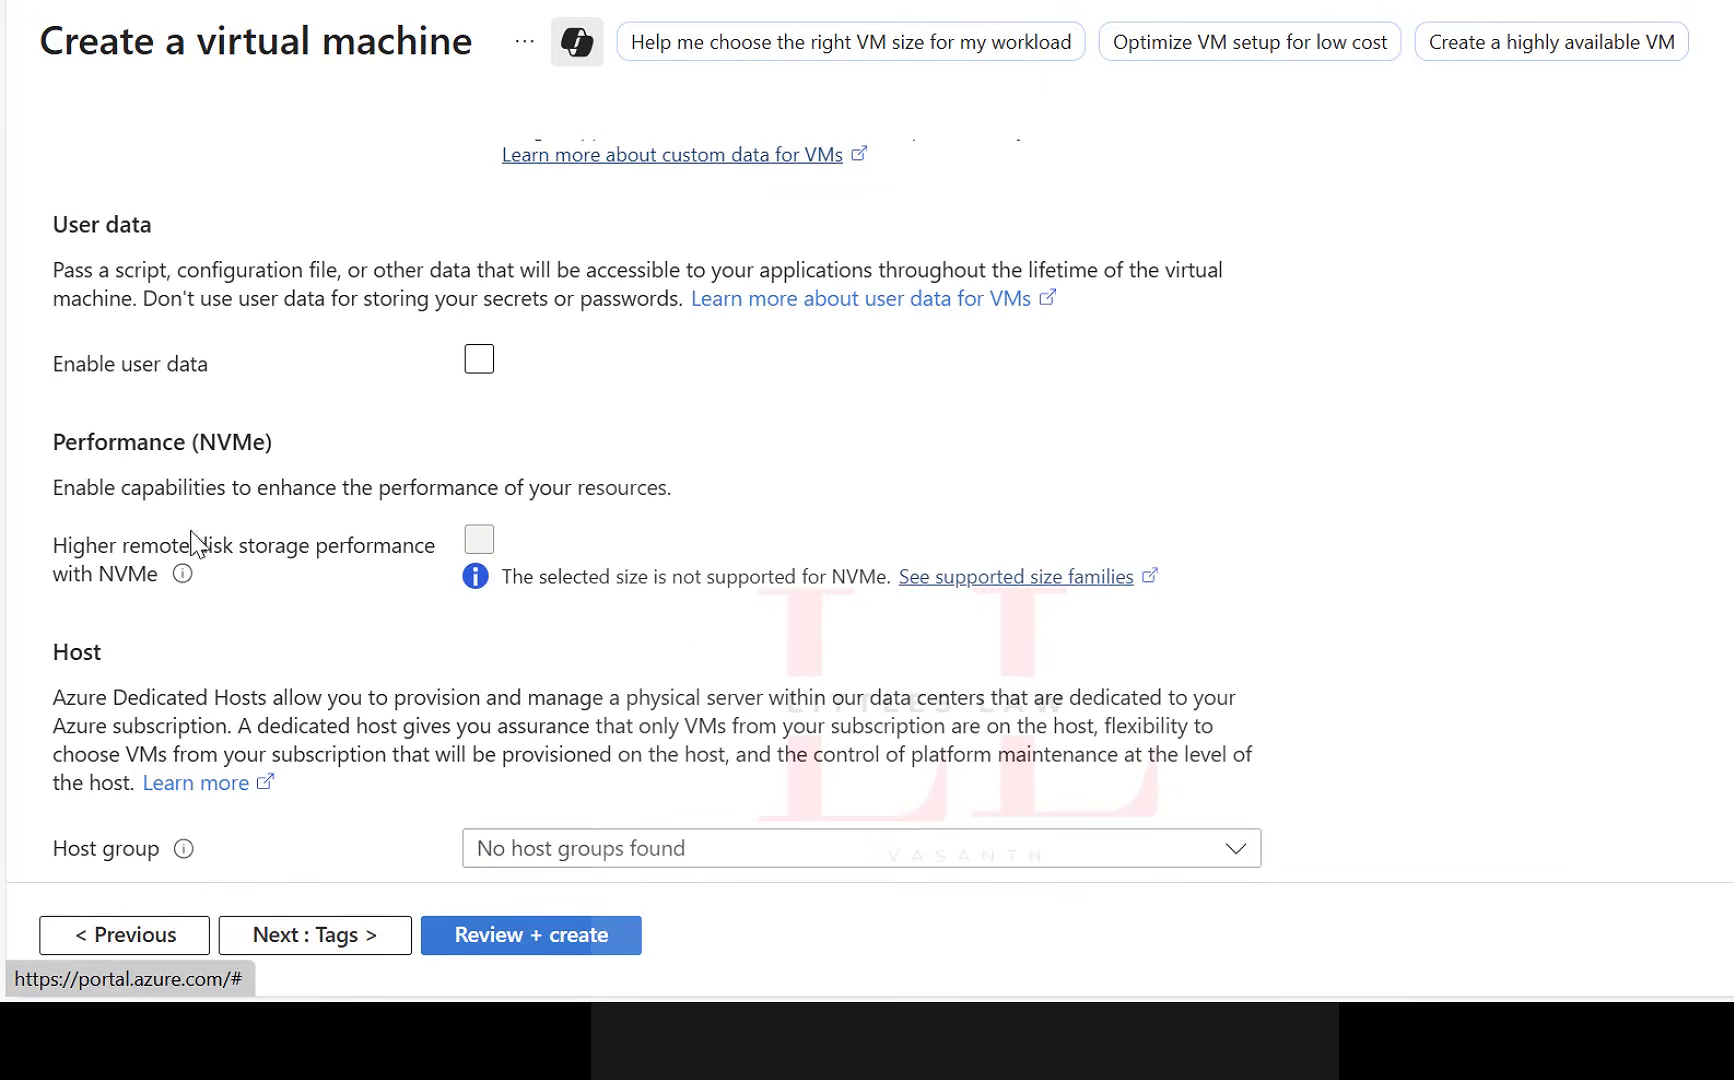
scroll(520, 632, down, 3)
click(330, 938)
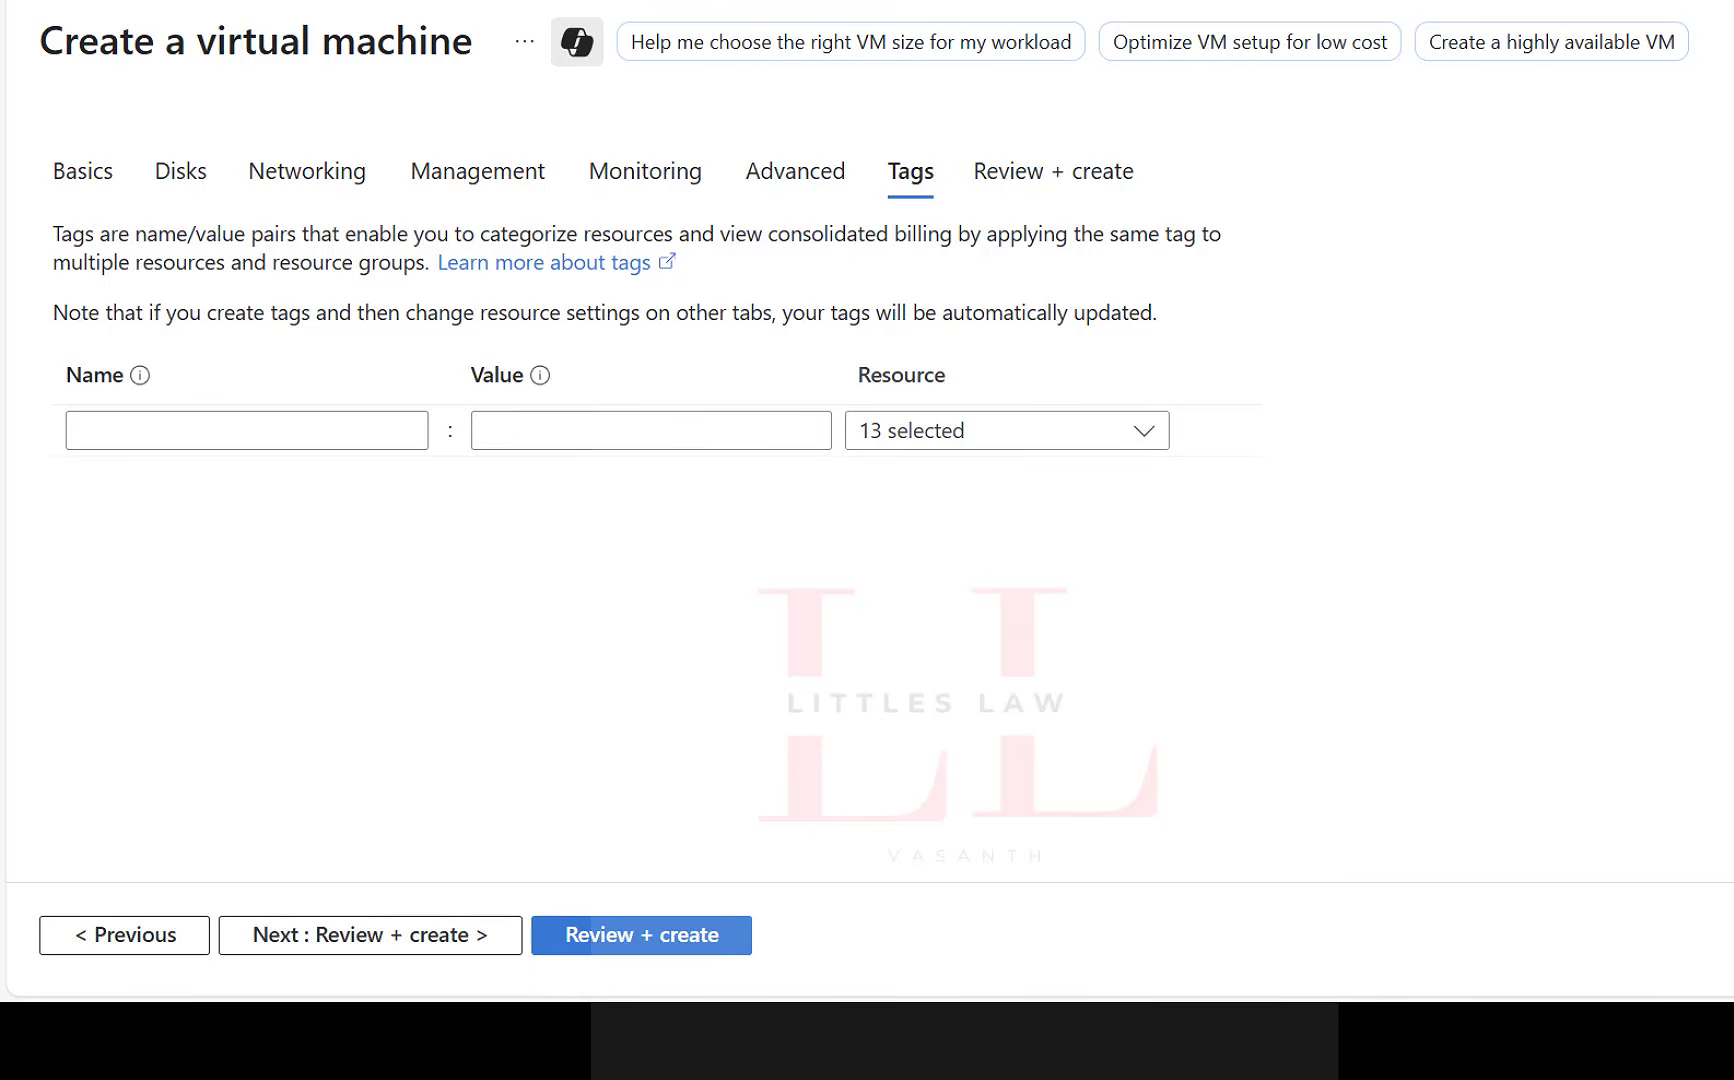
Add a tag named Environment with the value Prd for all resources.
click(219, 428)
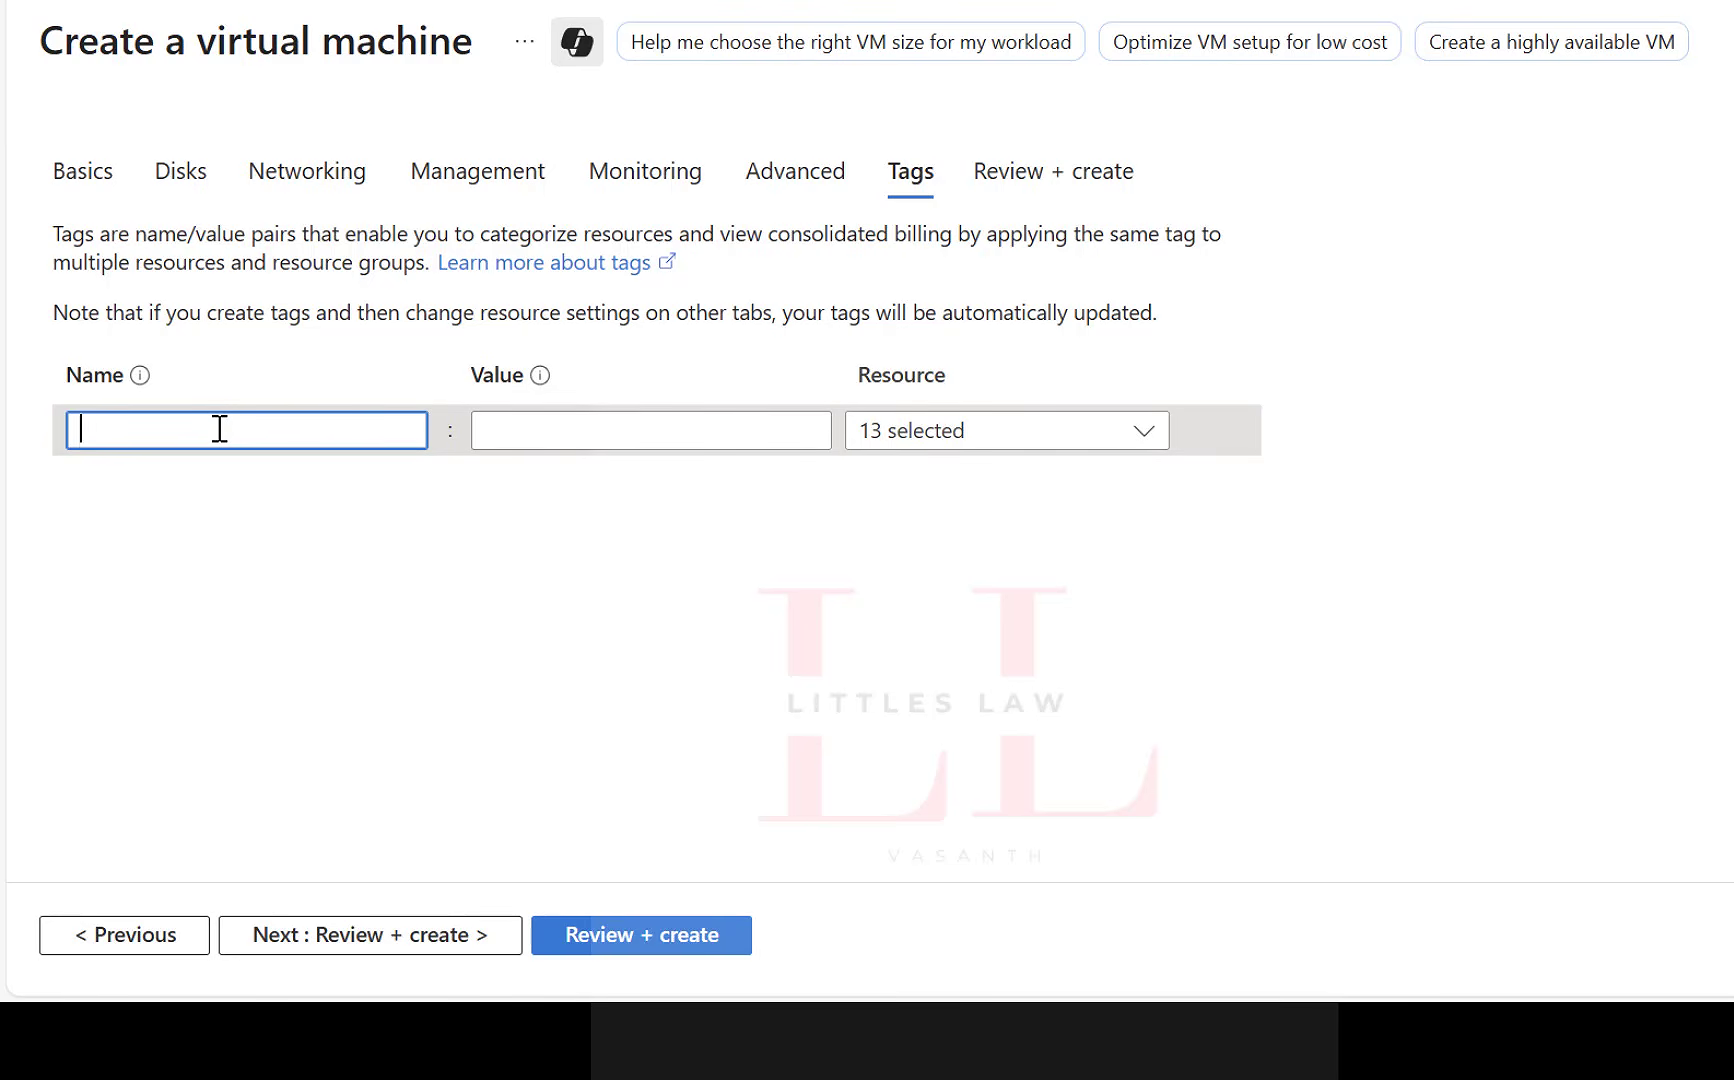
text(Environment)
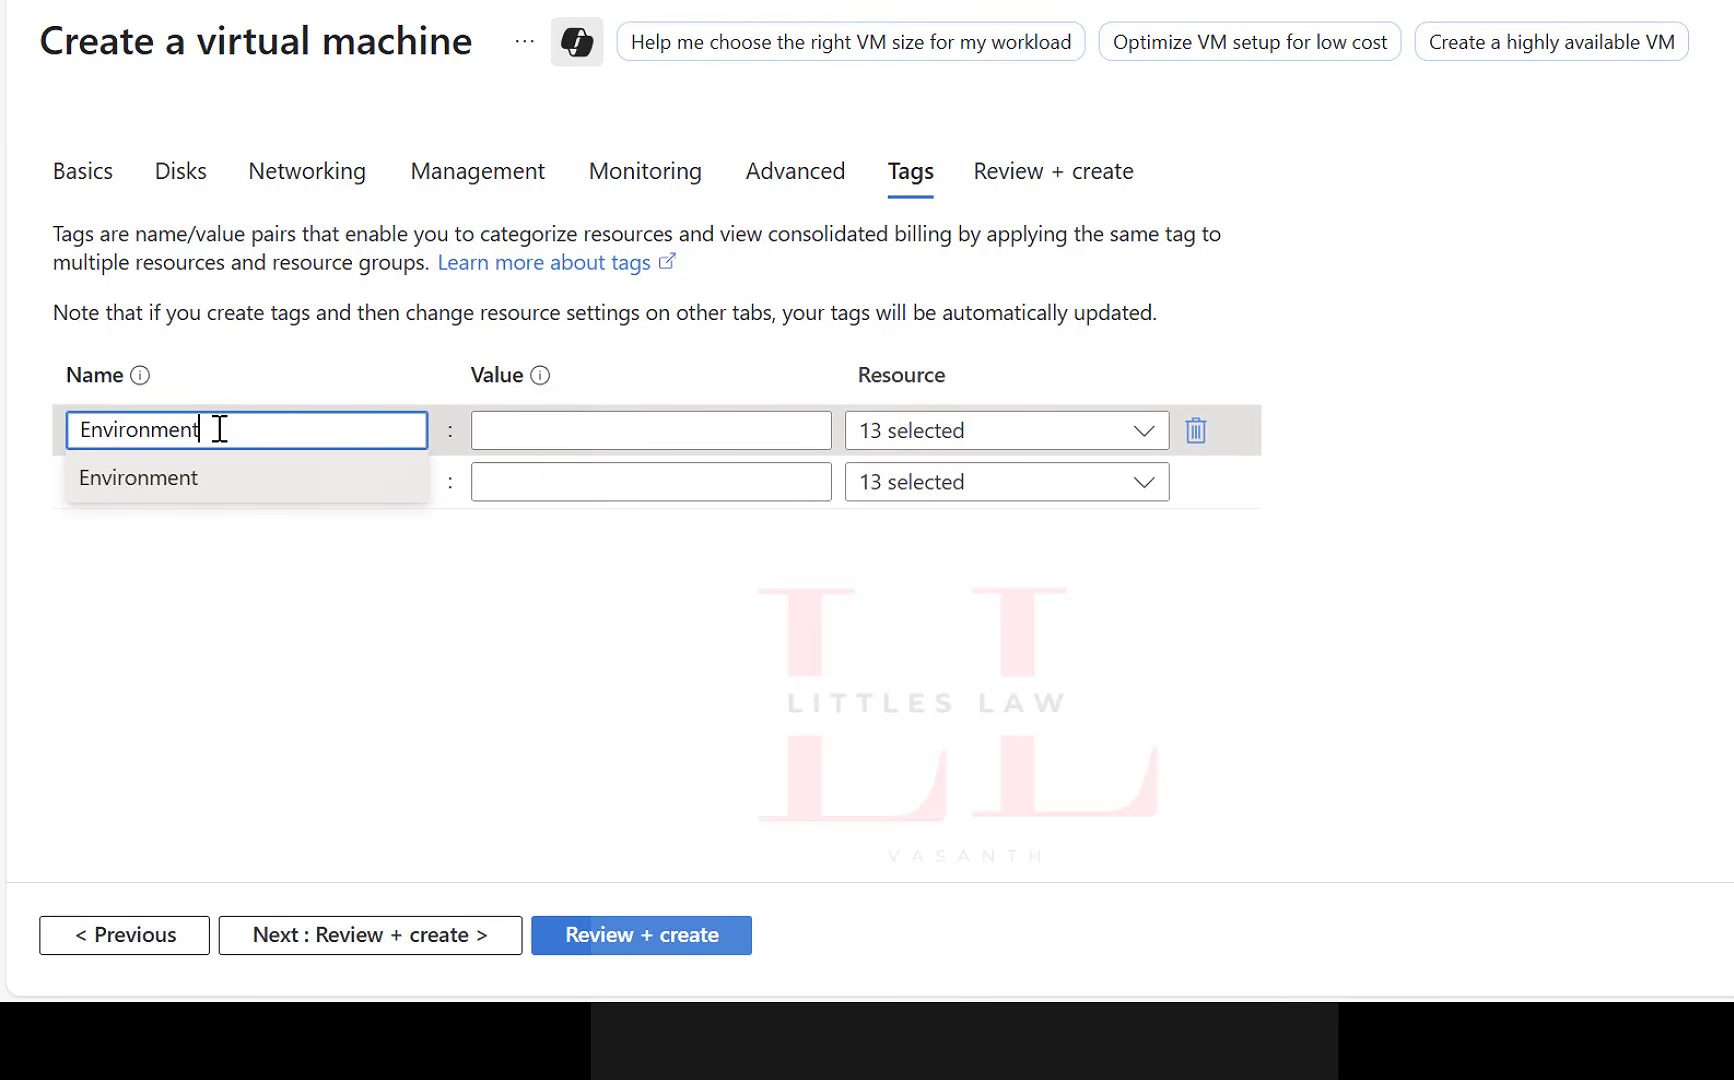
key(Tab)
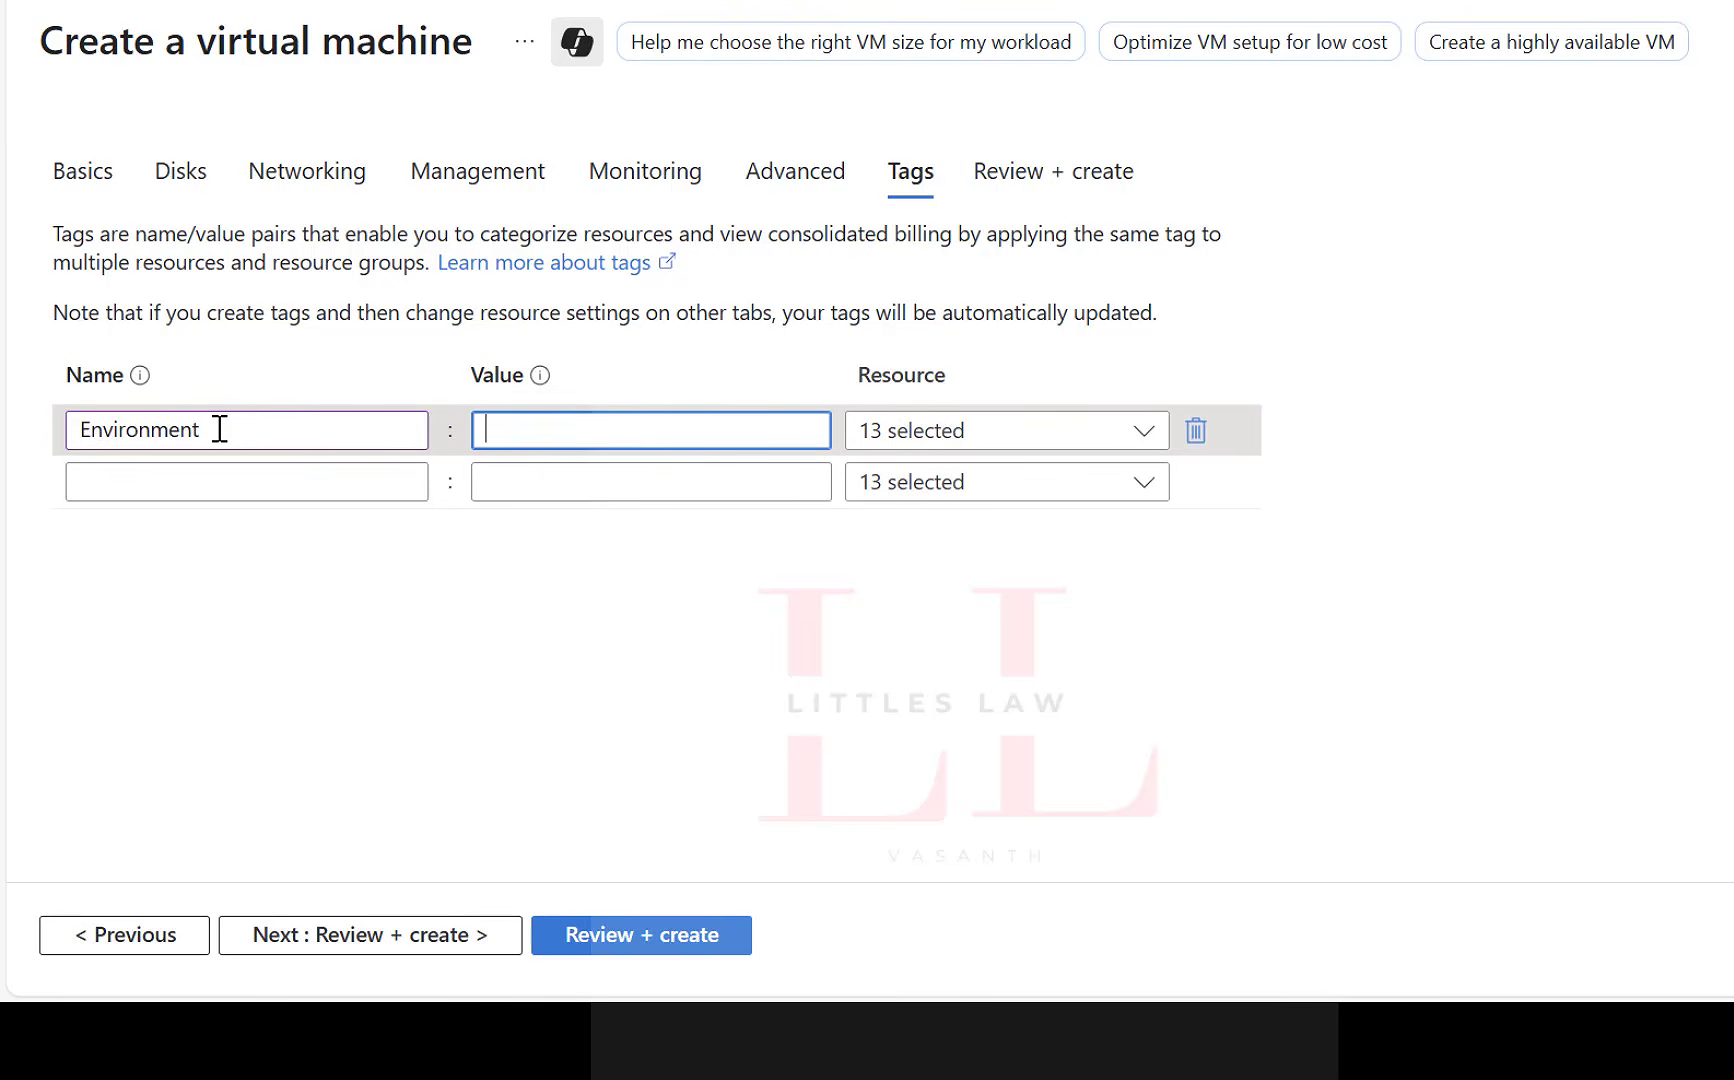
text(Prd)
key(Tab)
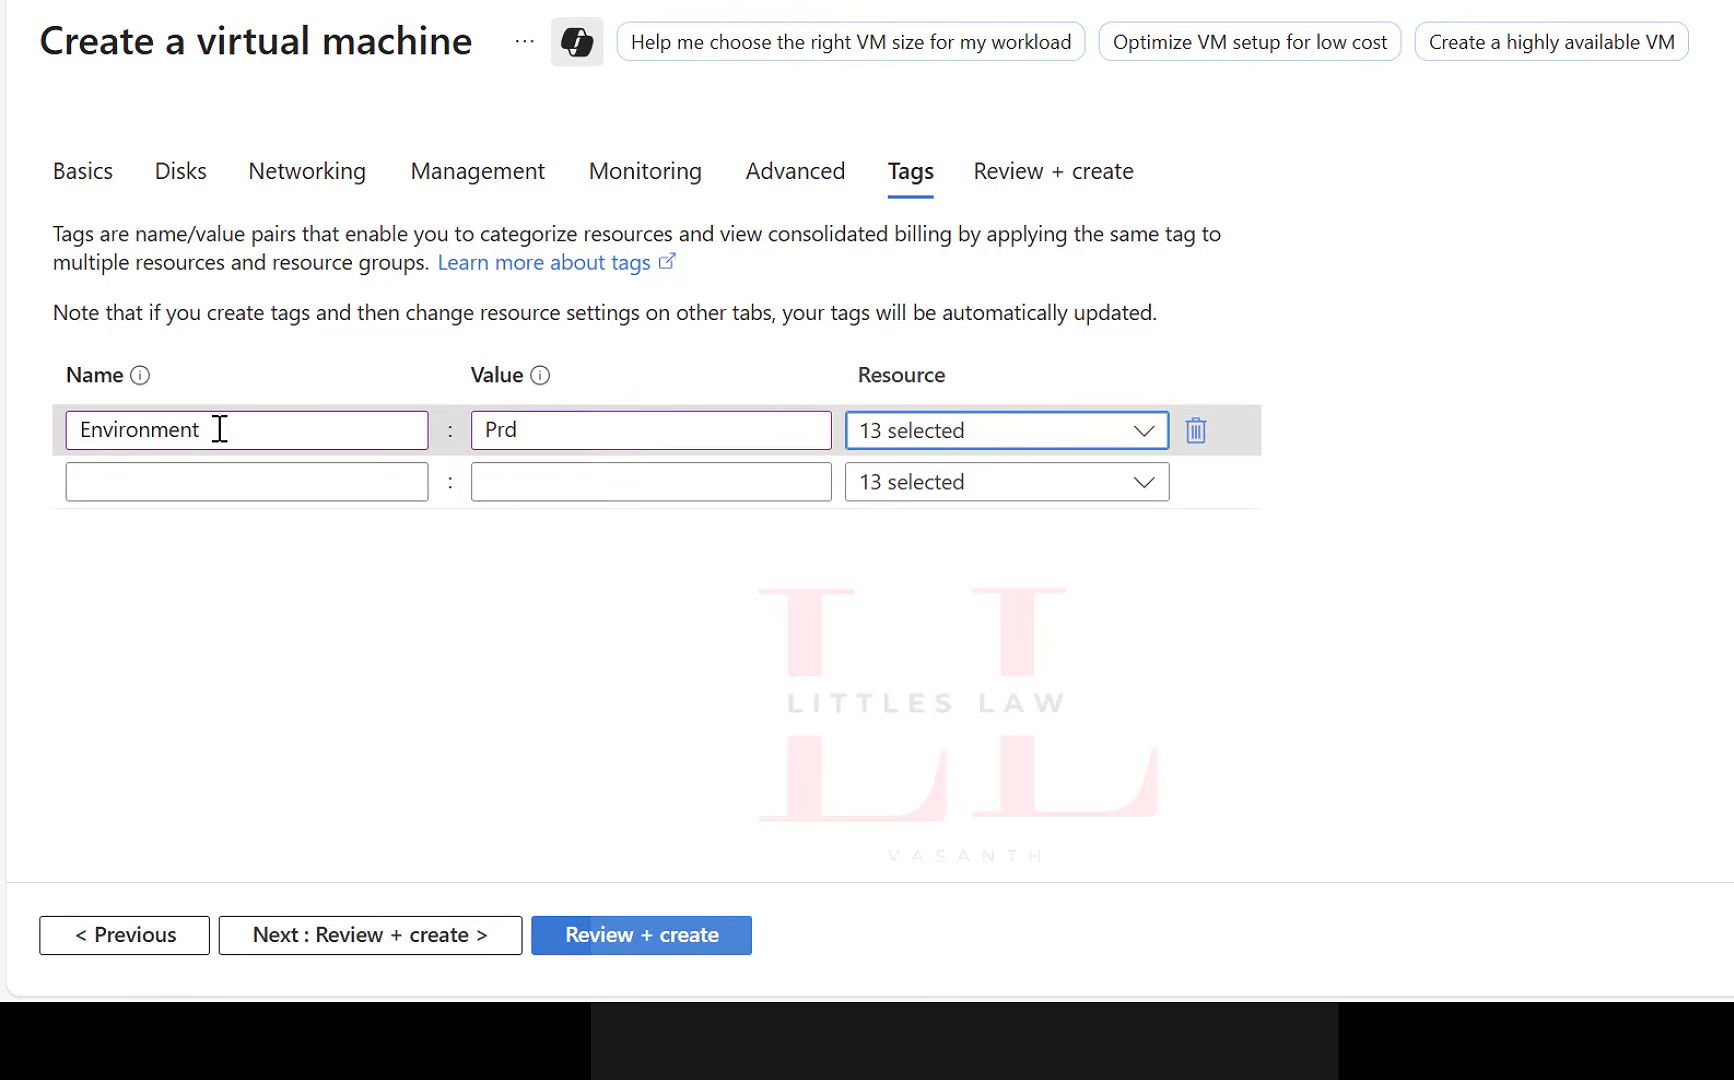
Add a second tag named Onwer with the value Littleslaw for all resources.
click(190, 481)
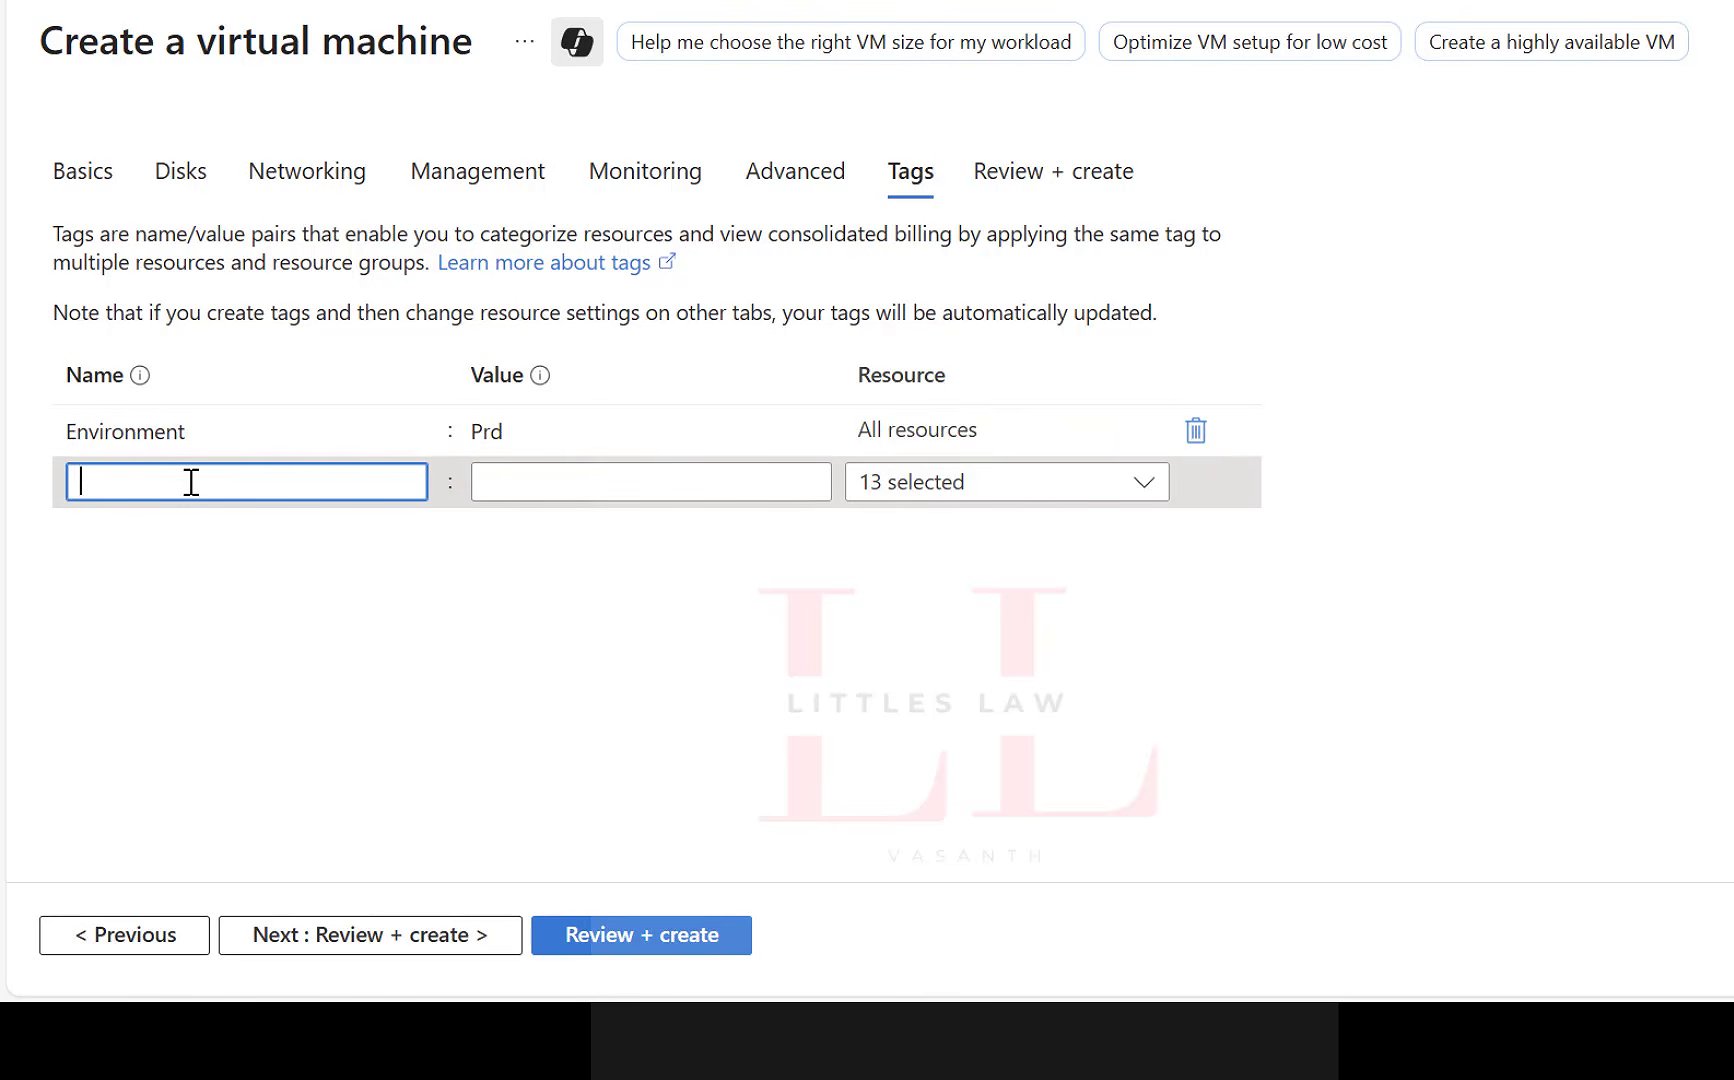
text(Onwer)
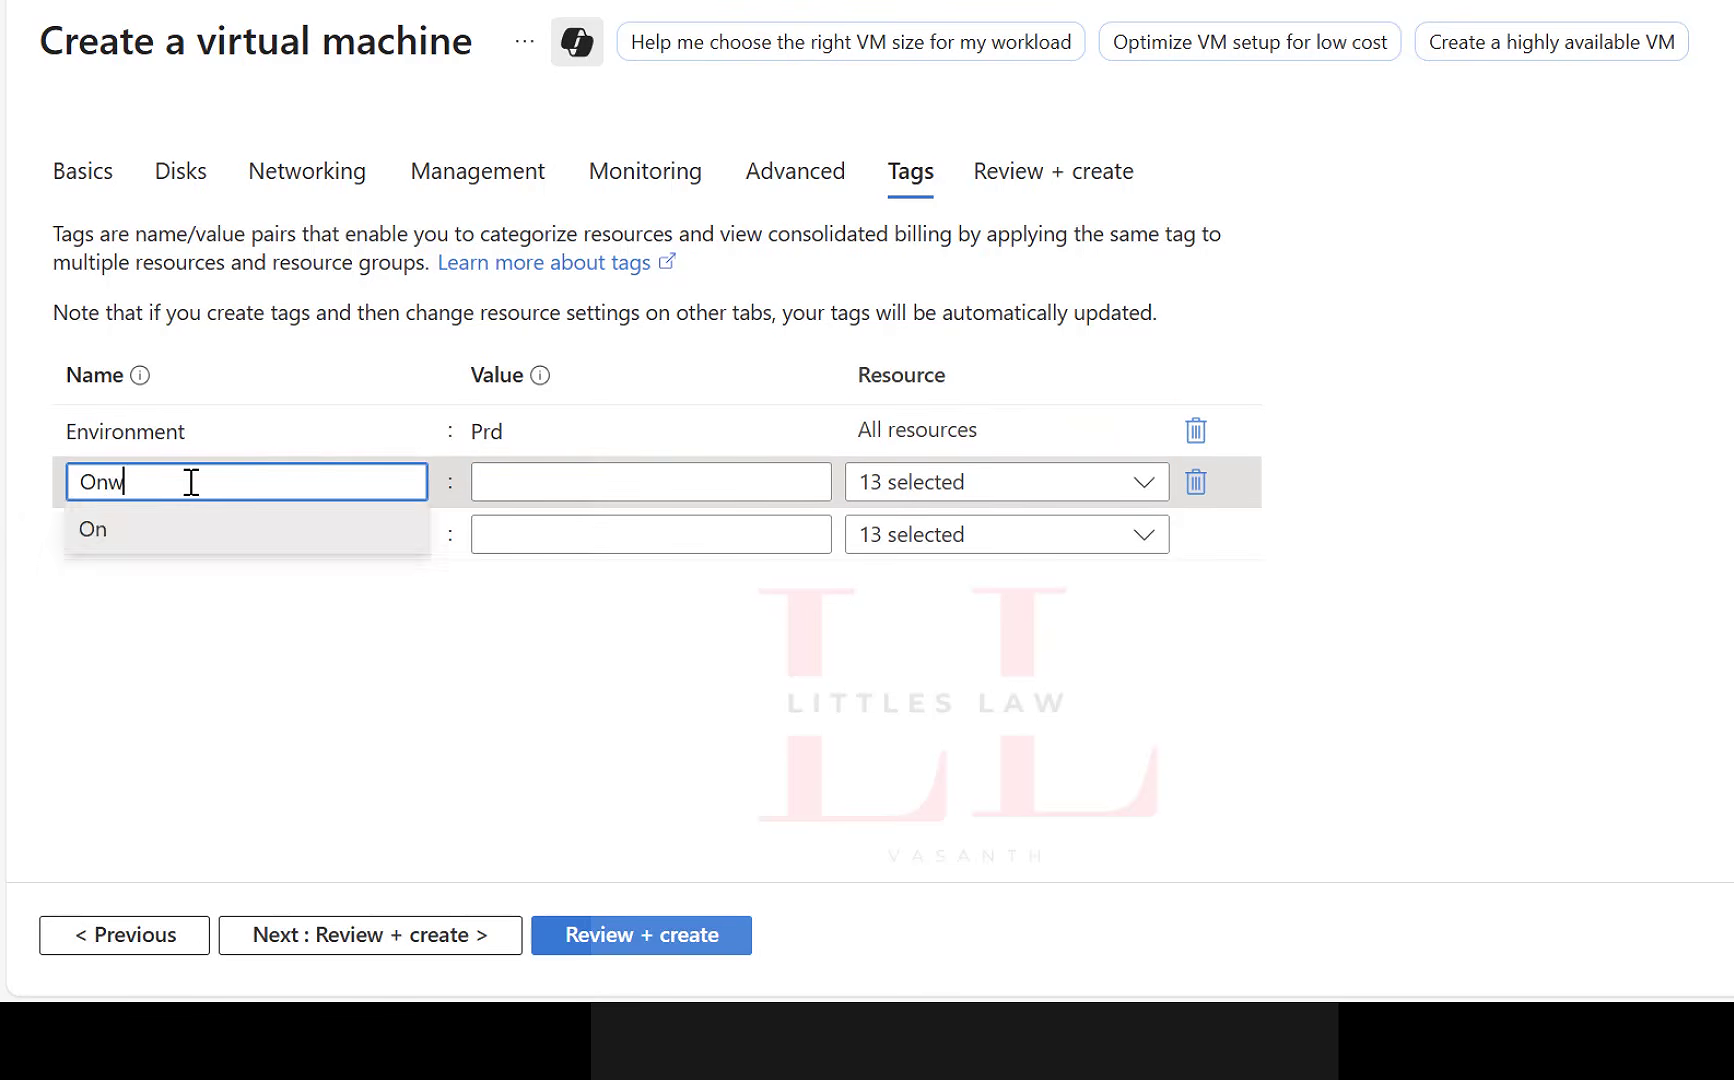
key(Tab)
text(Littleslaw)
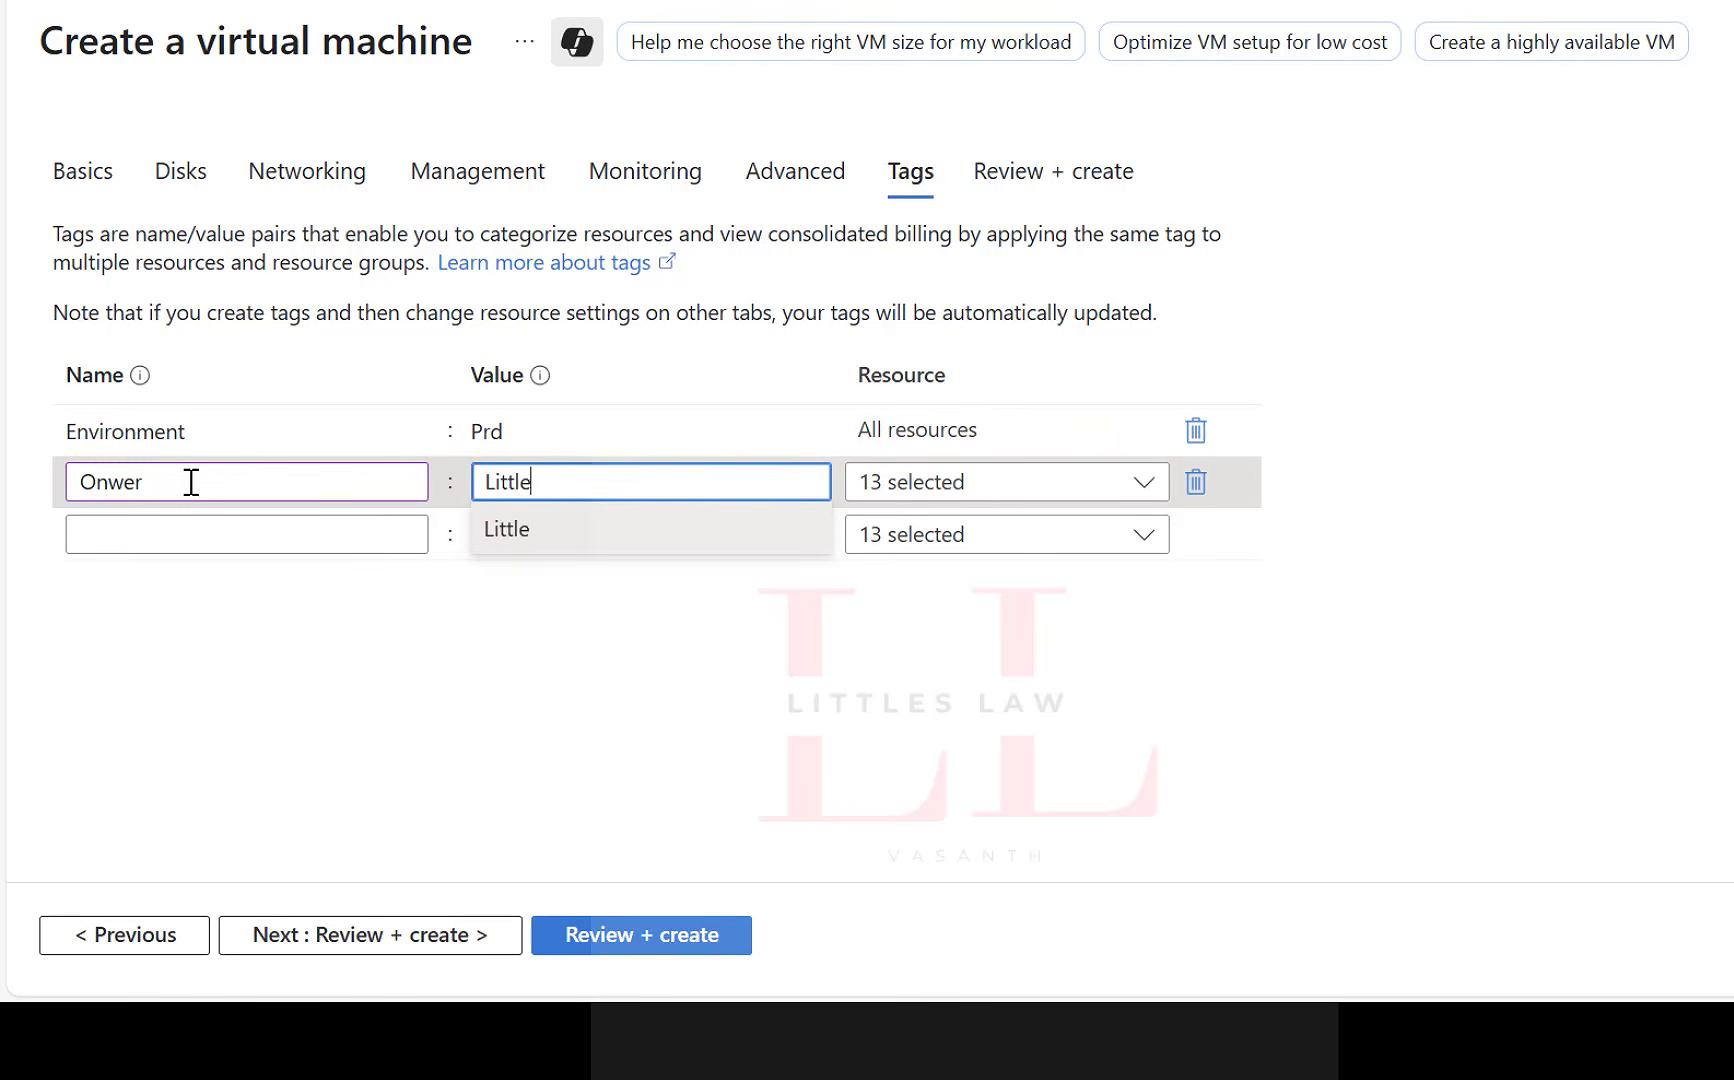
key(Tab)
key(Tab)
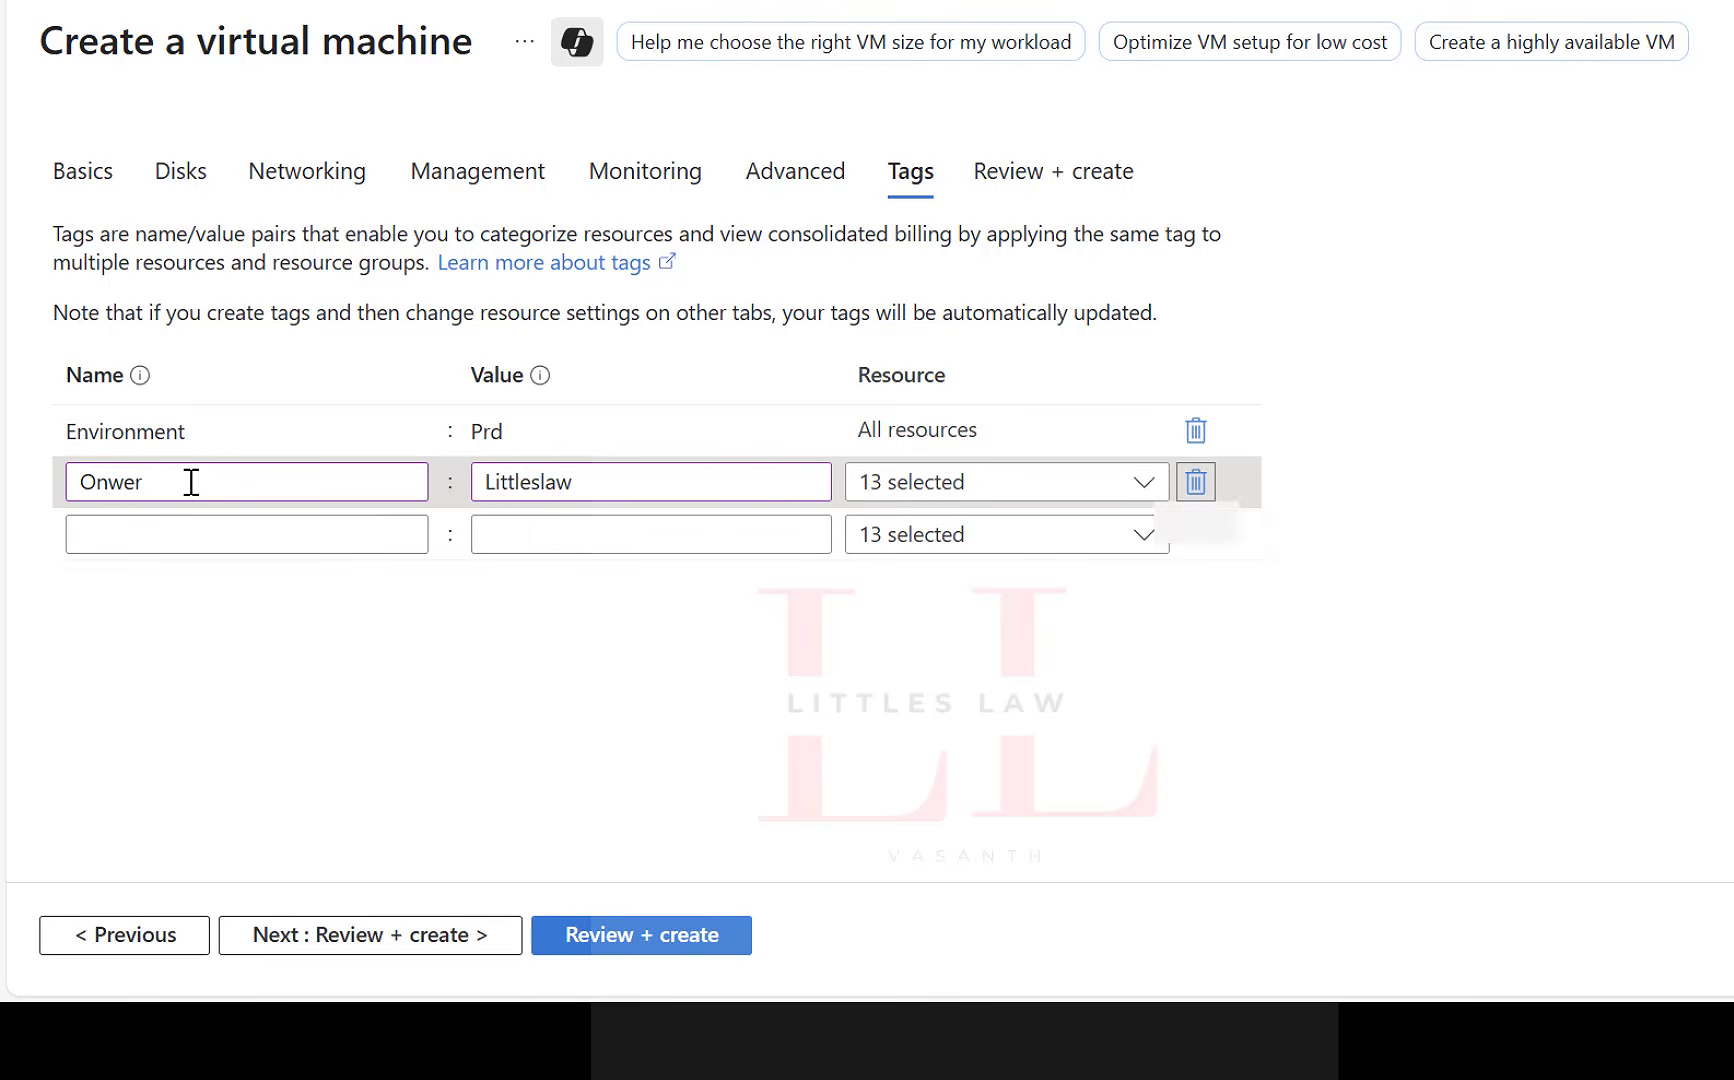
click(183, 490)
Add a third tag named Project with the value WebApp, keeping all resources selected.
click(105, 546)
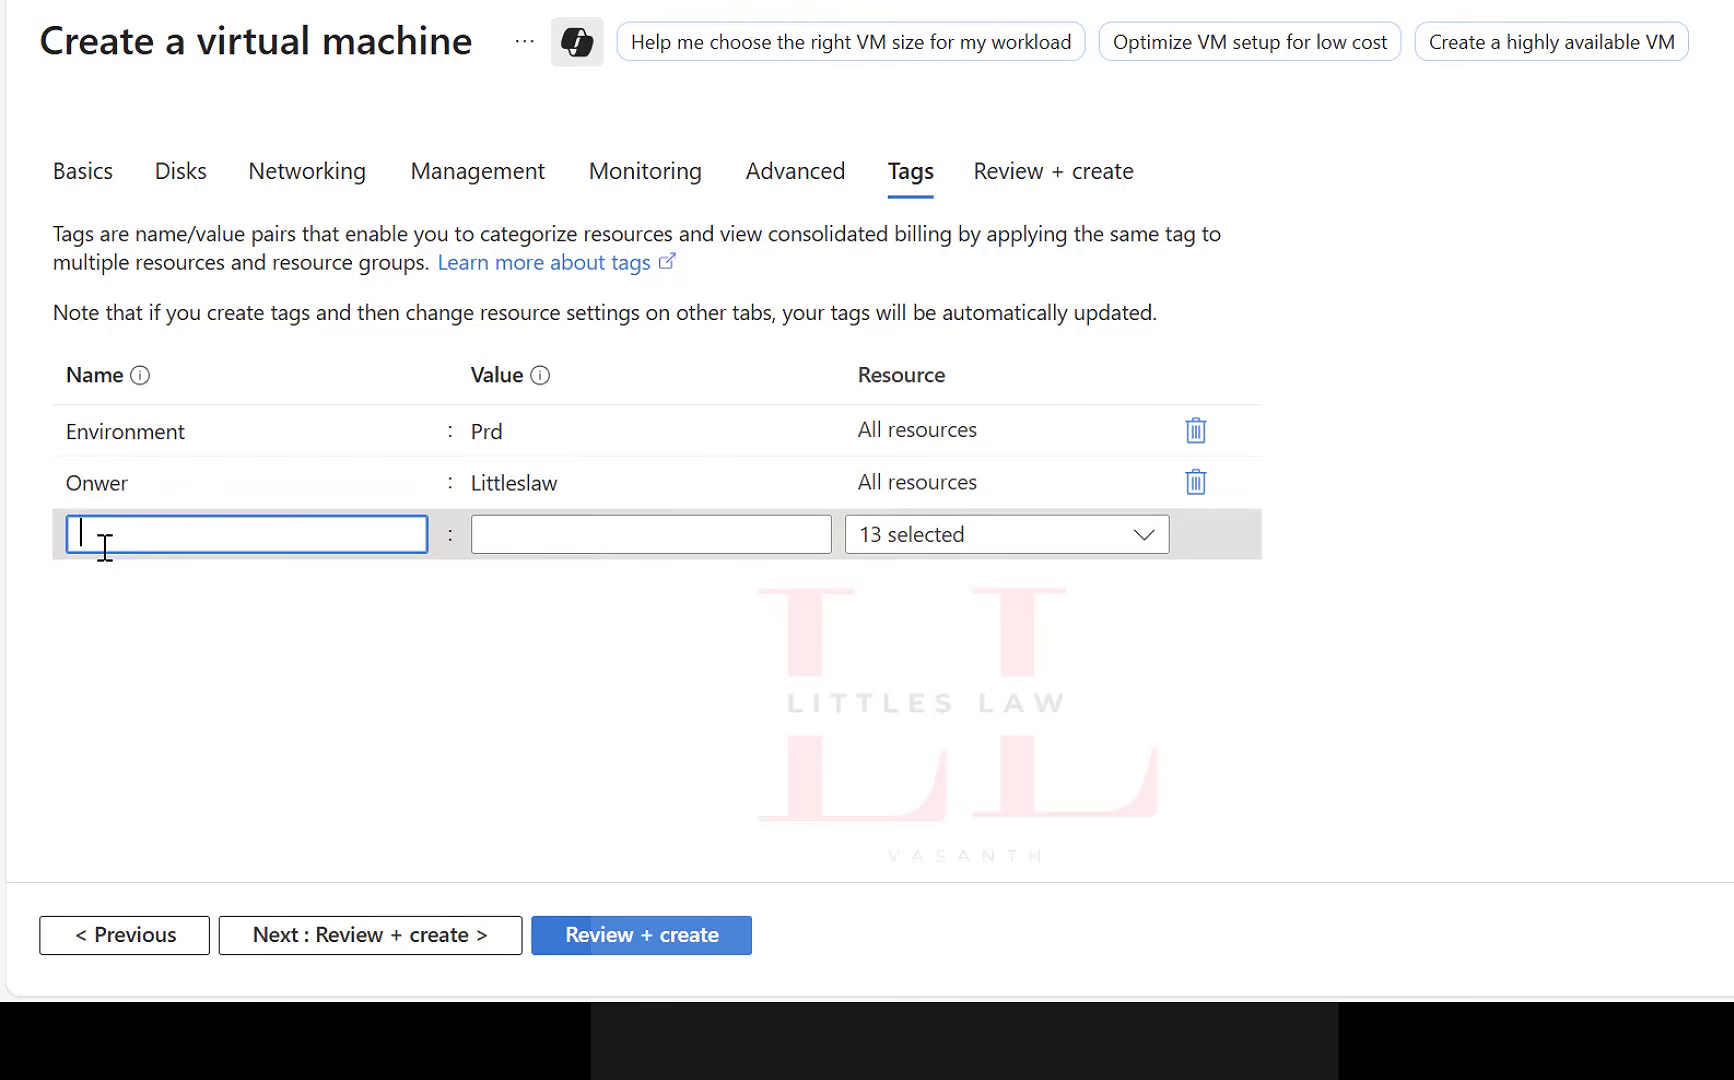
text(Project)
key(Tab)
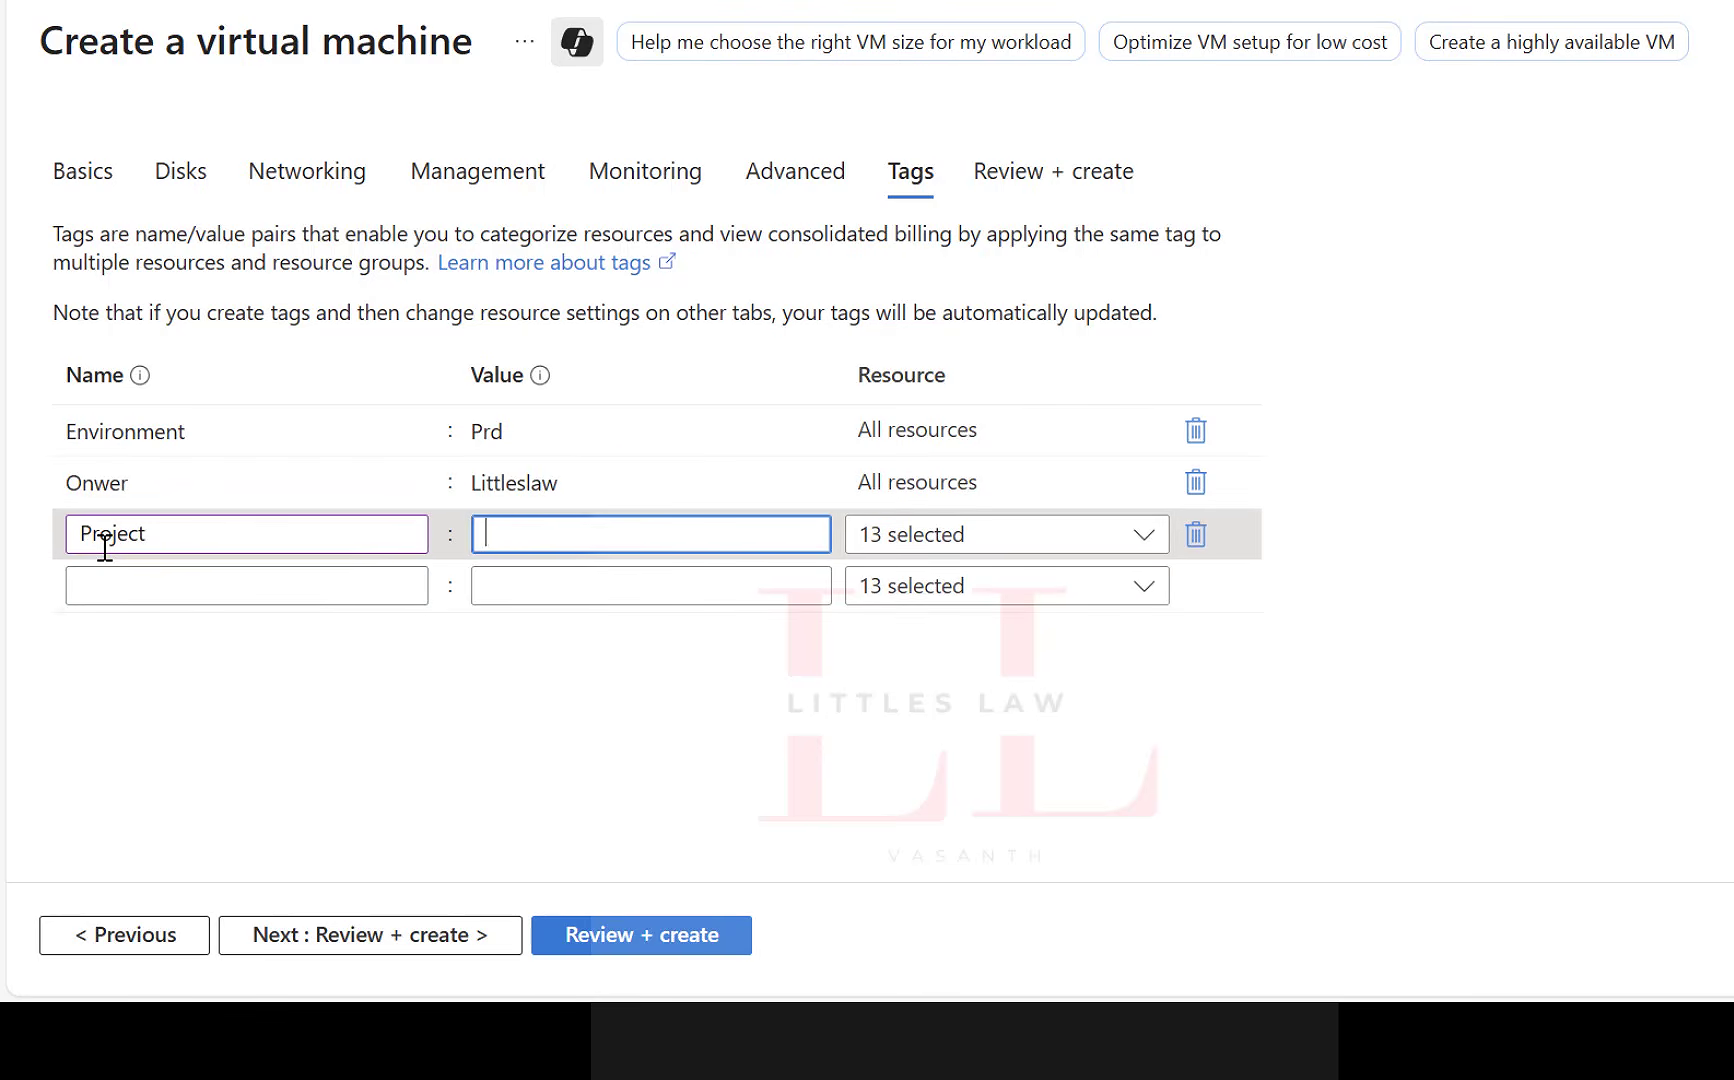
text(WebA[[)
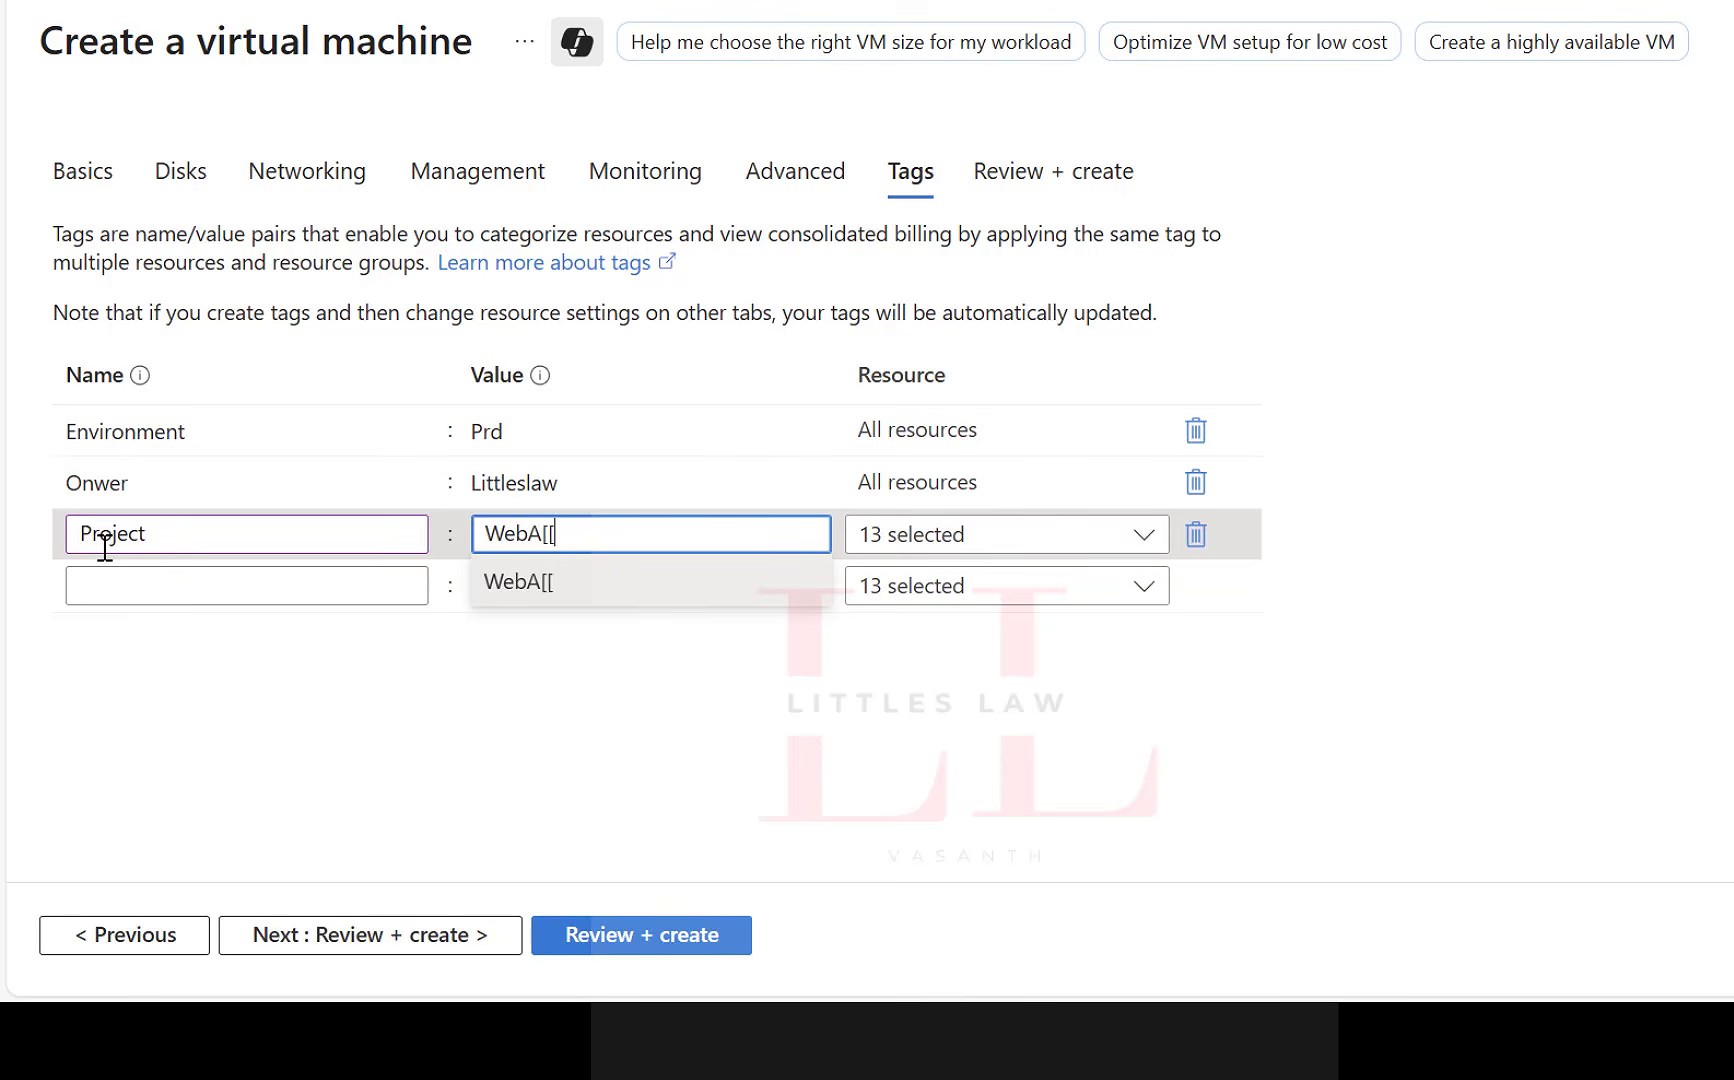
key(BackSpace)
key(BackSpace)
text(pp)
click(683, 655)
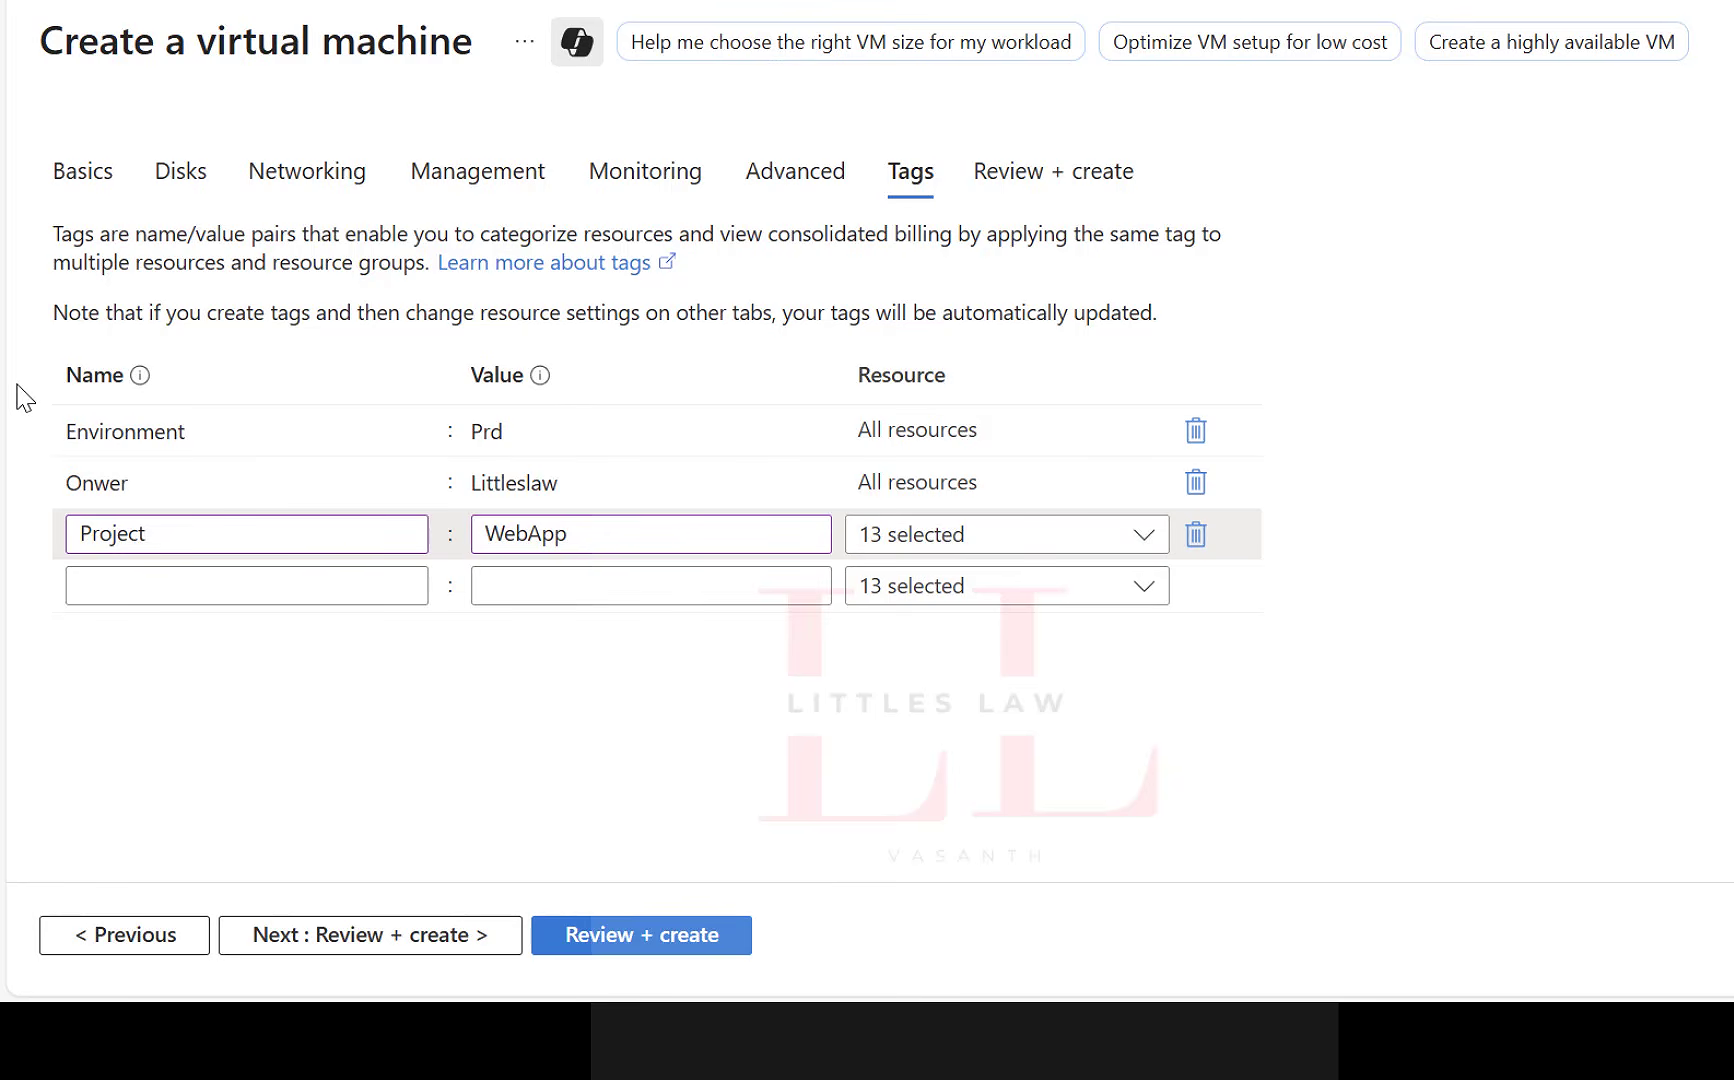
Proceed to the review and creation stage and check the hourly price of the virtual machine.
click(455, 935)
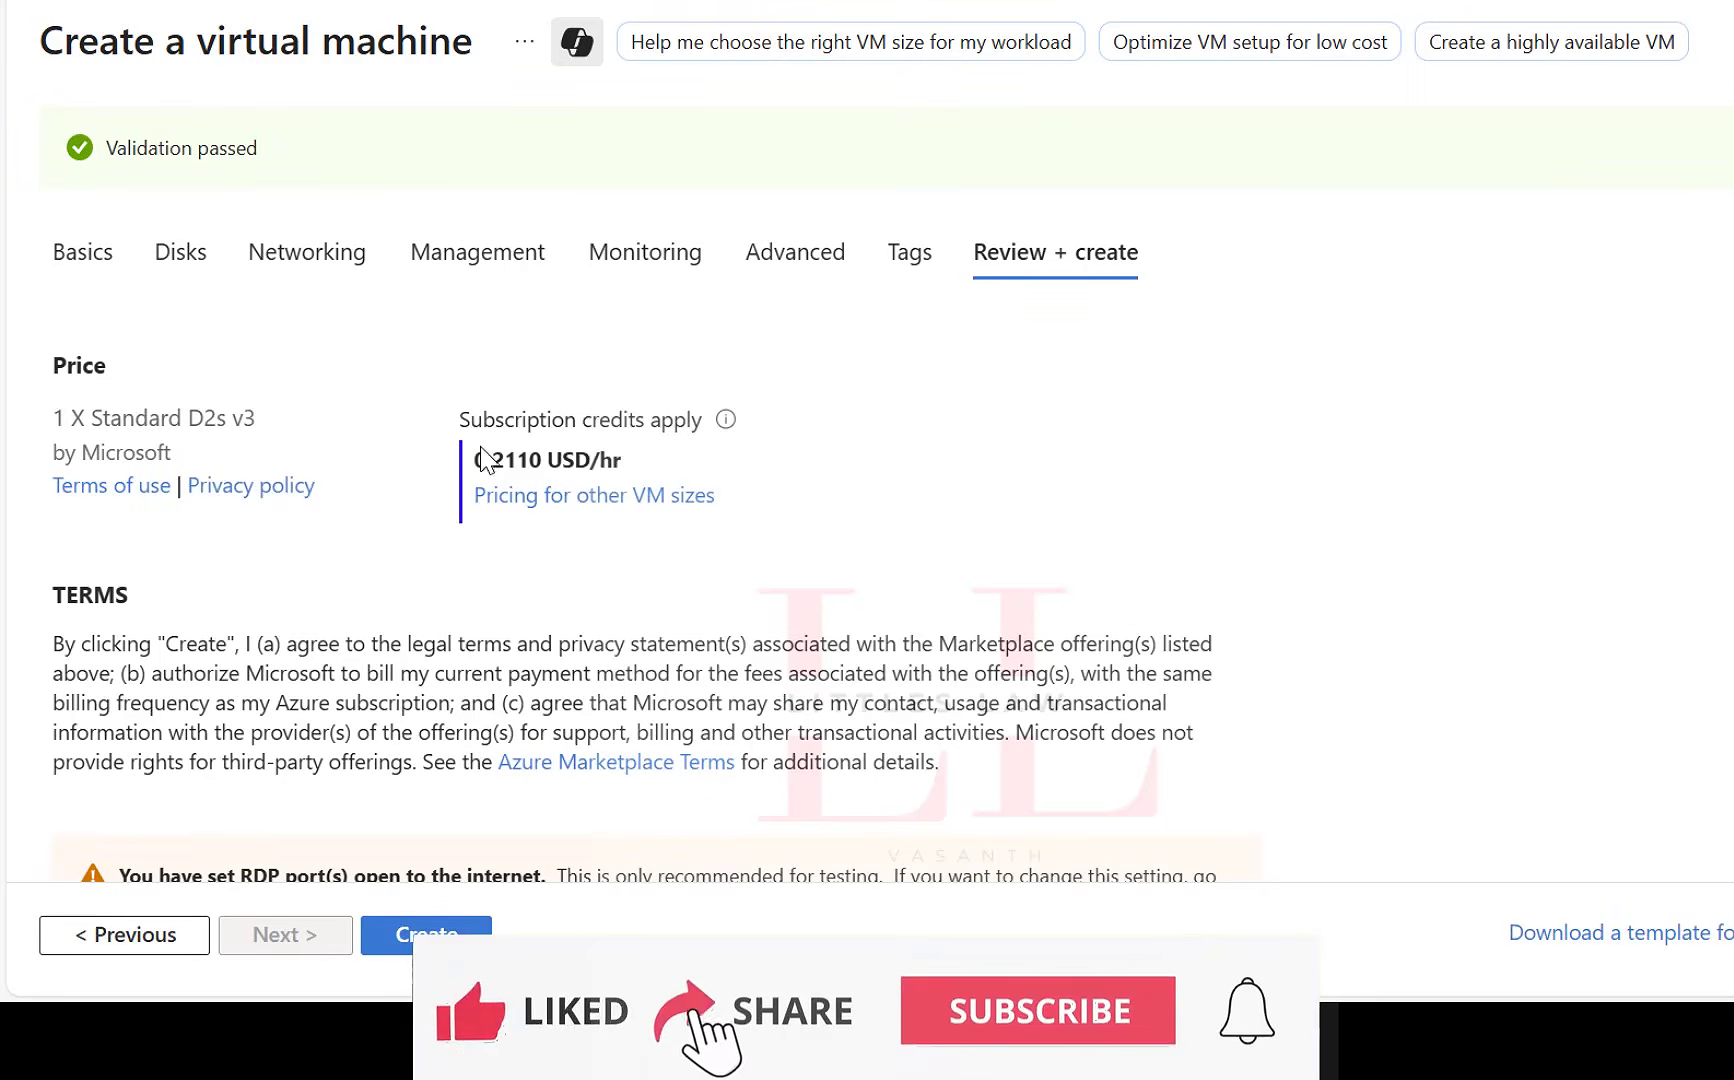
drag(636, 462, 294, 453)
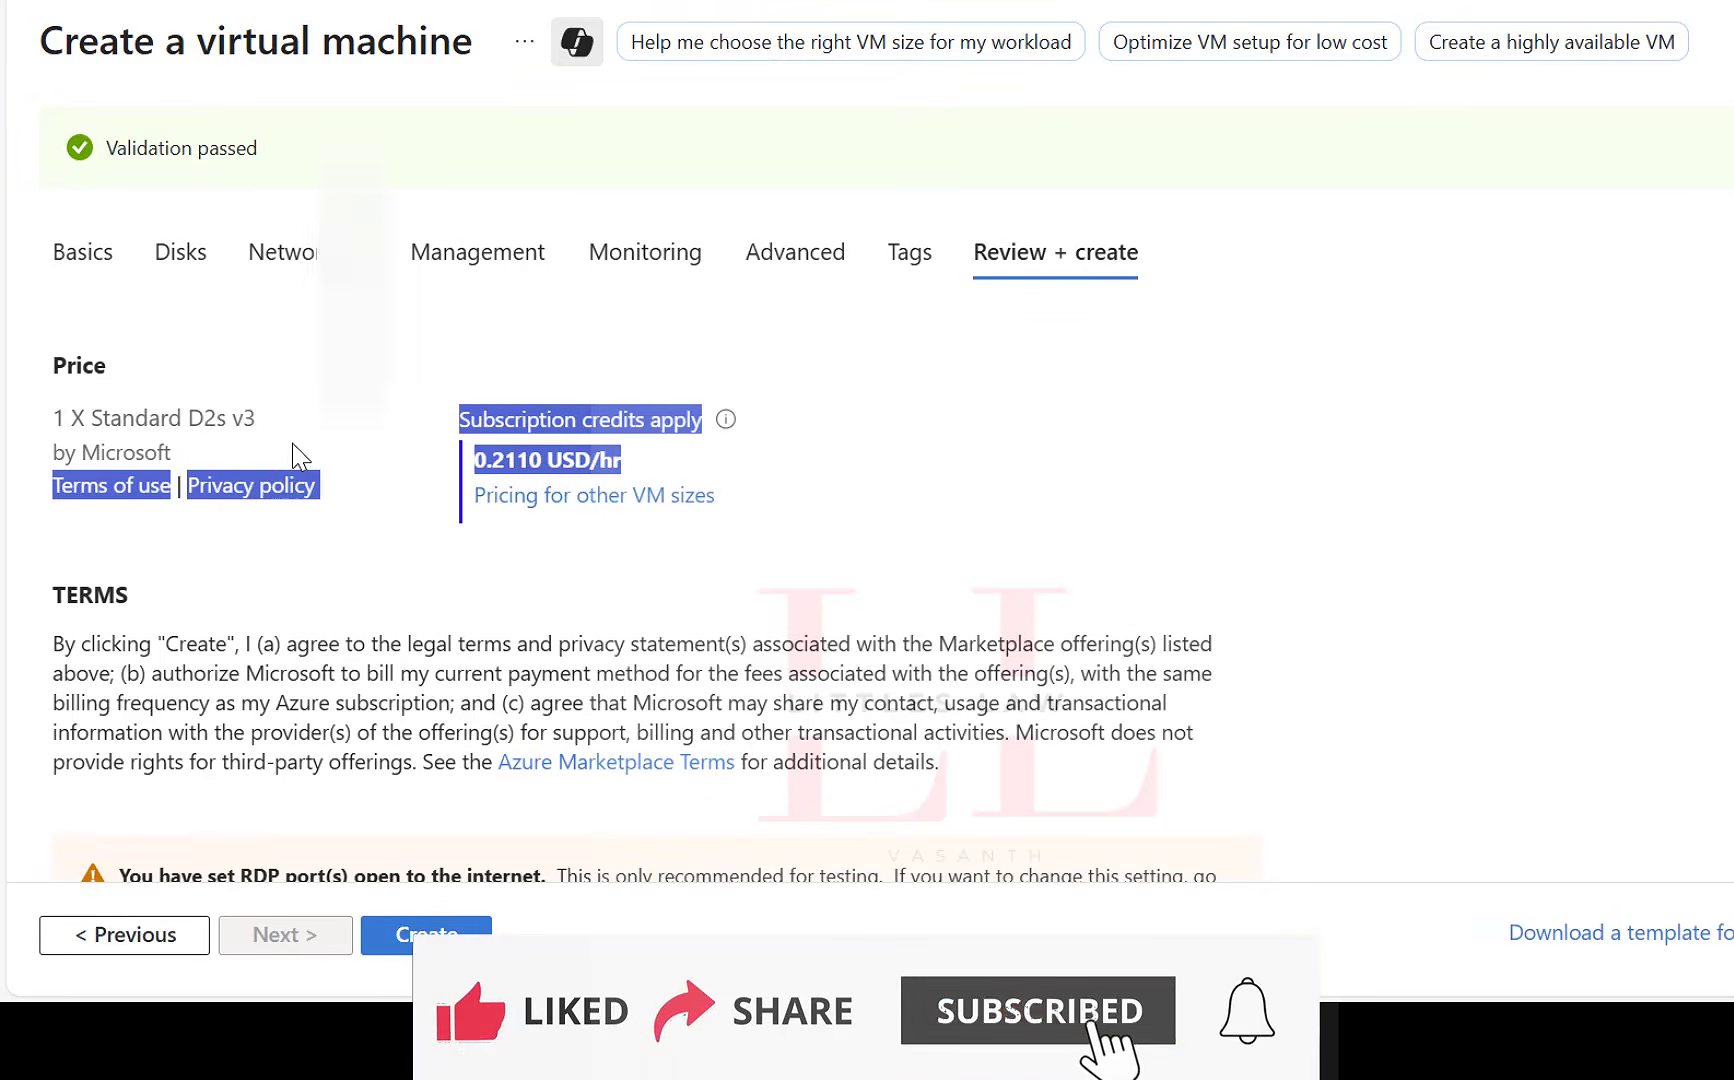
Review the virtual machine's configuration summary, covering the basics, disks, networking, management, monitoring, advanced settings and tags.
click(1121, 572)
scroll(1141, 540, down, 15)
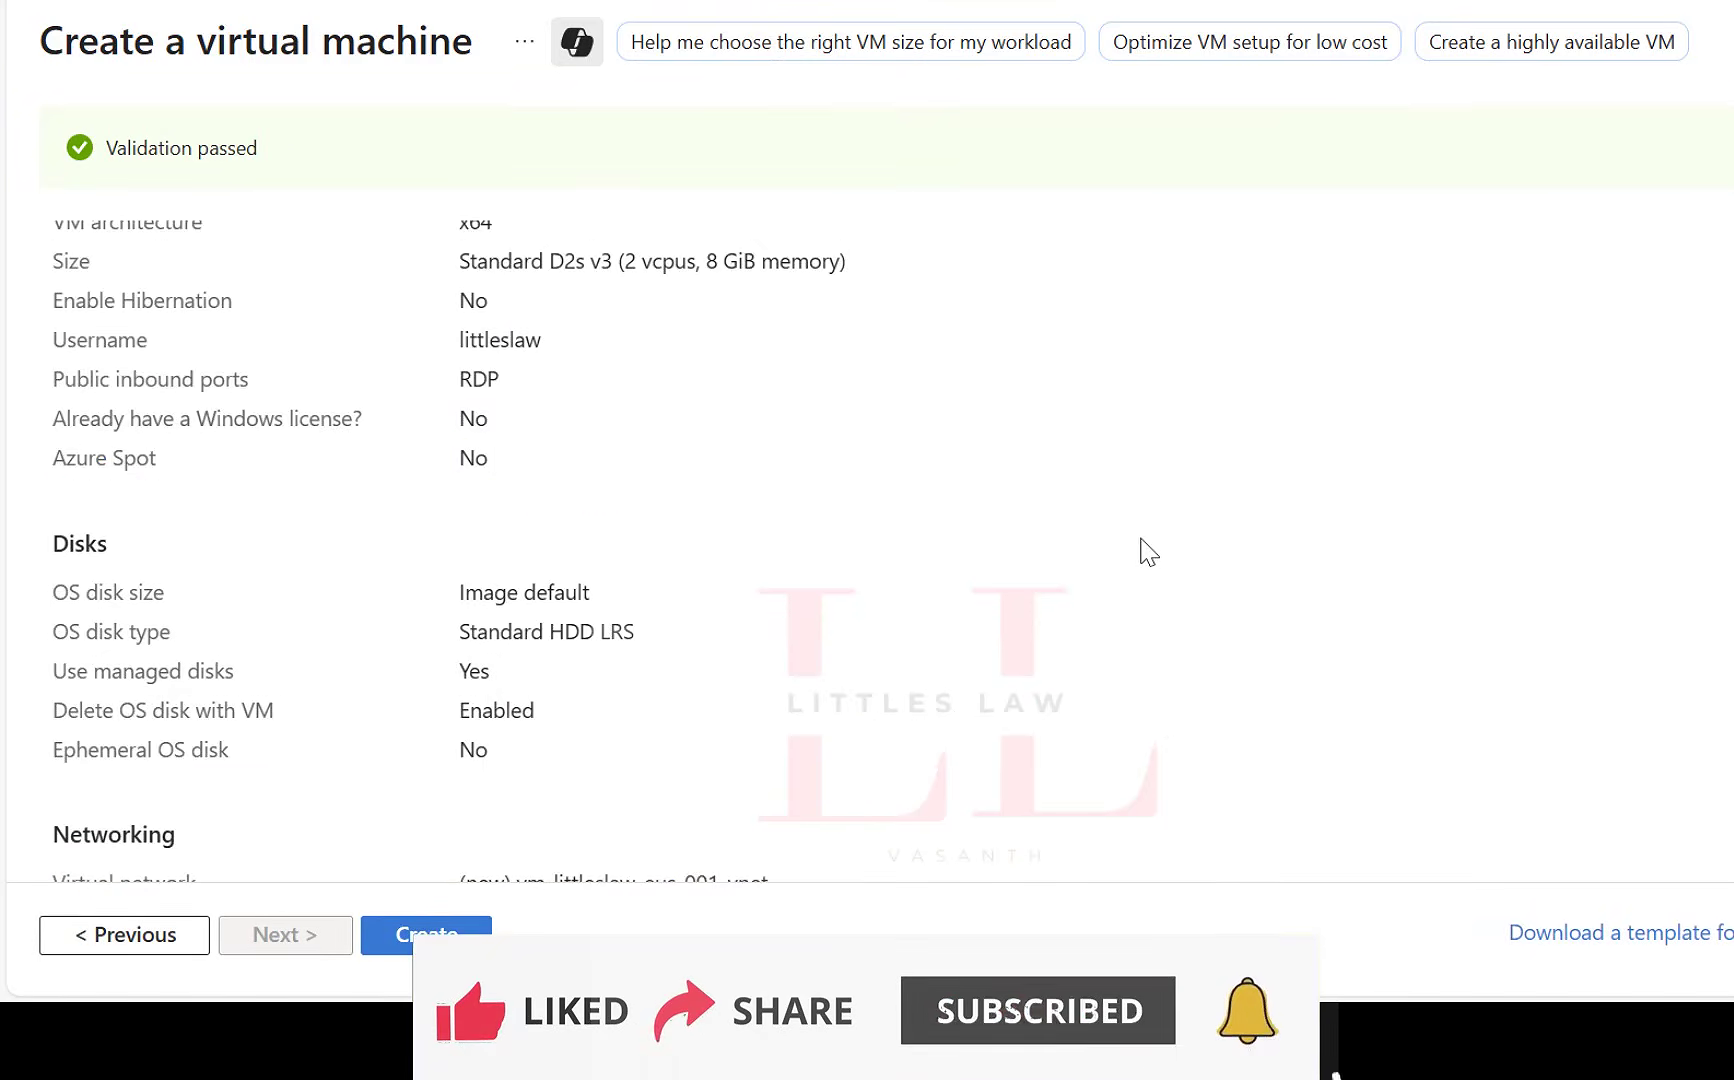
scroll(1145, 550, down, 6)
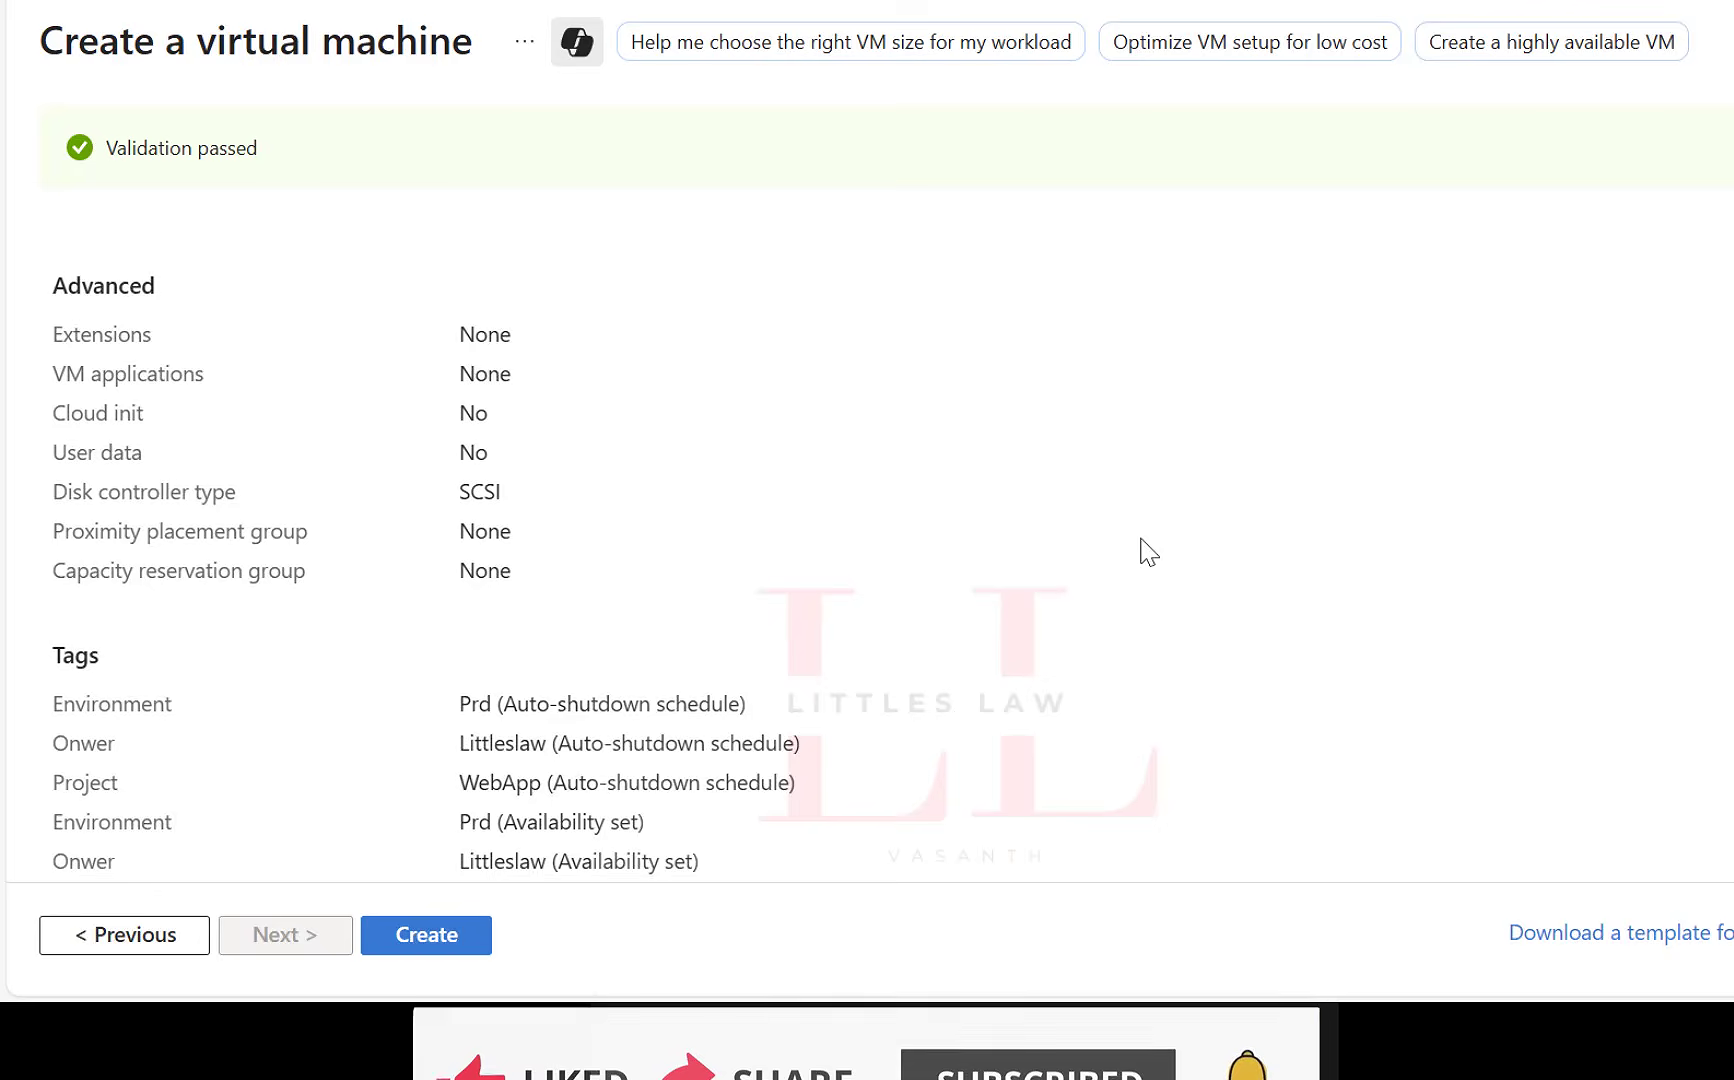
scroll(1150, 555, up, 9)
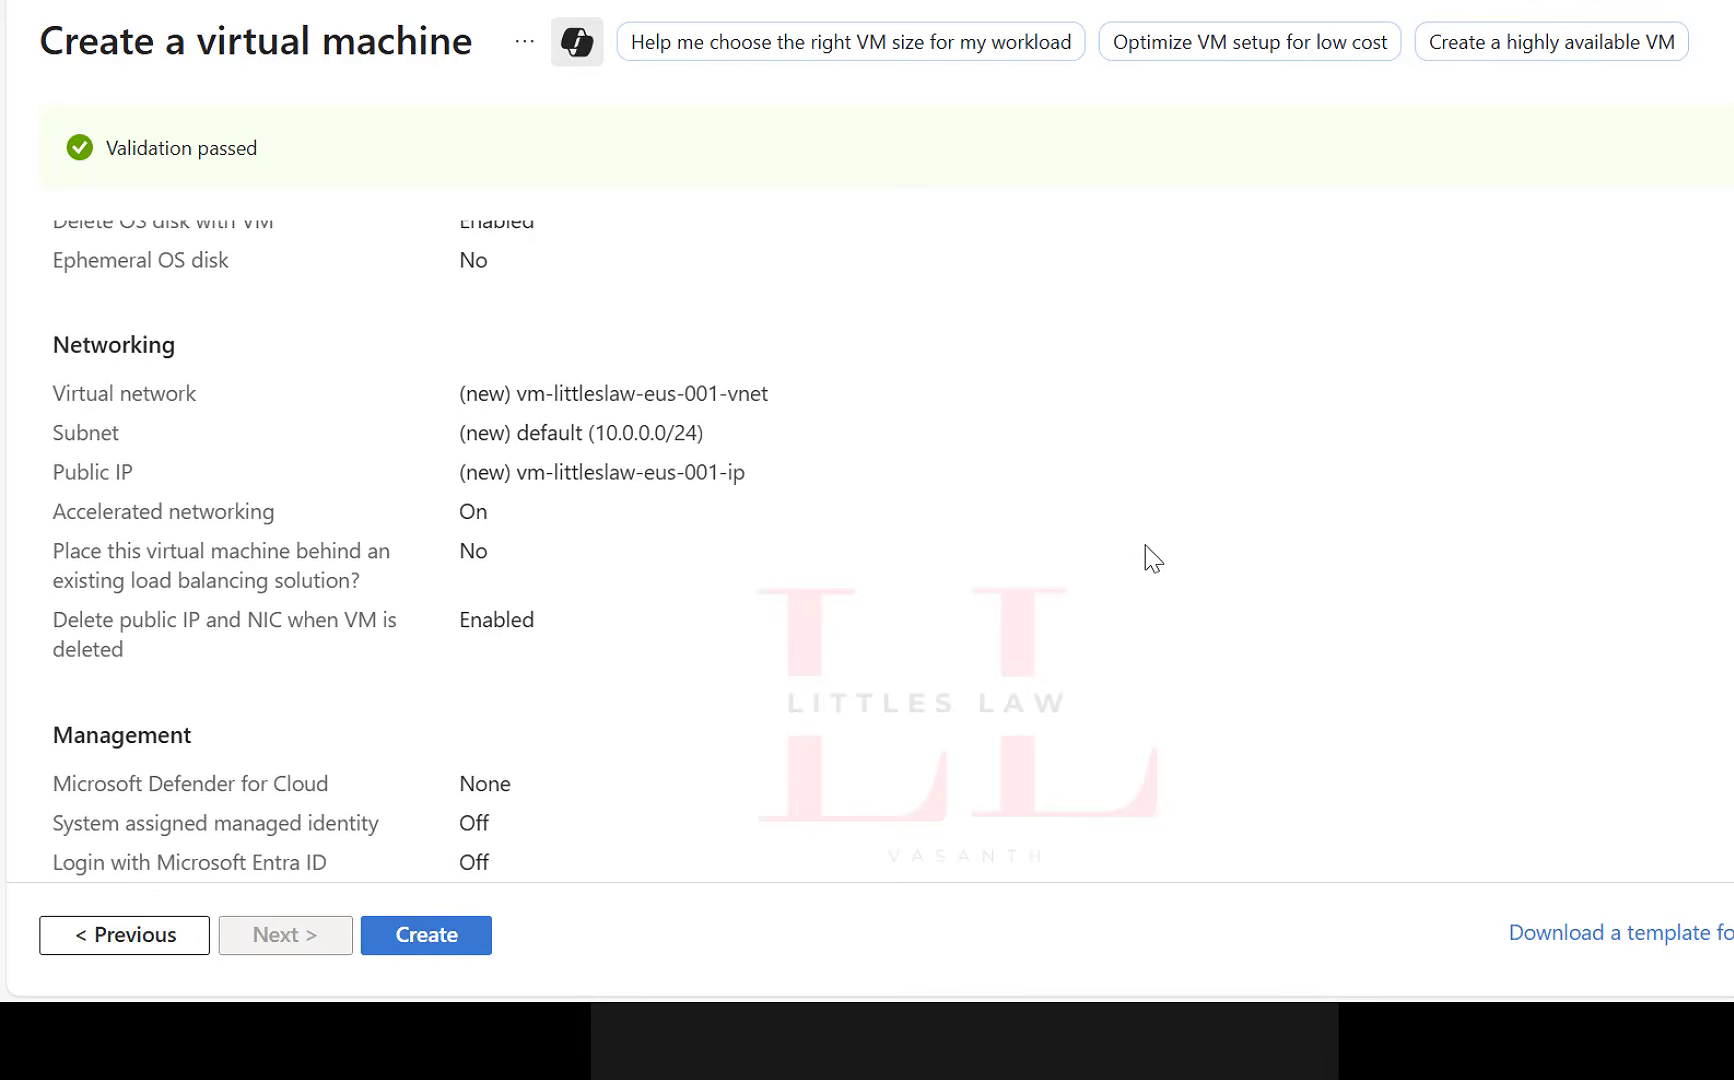
scroll(1150, 557, up, 10)
scroll(1148, 557, down, 5)
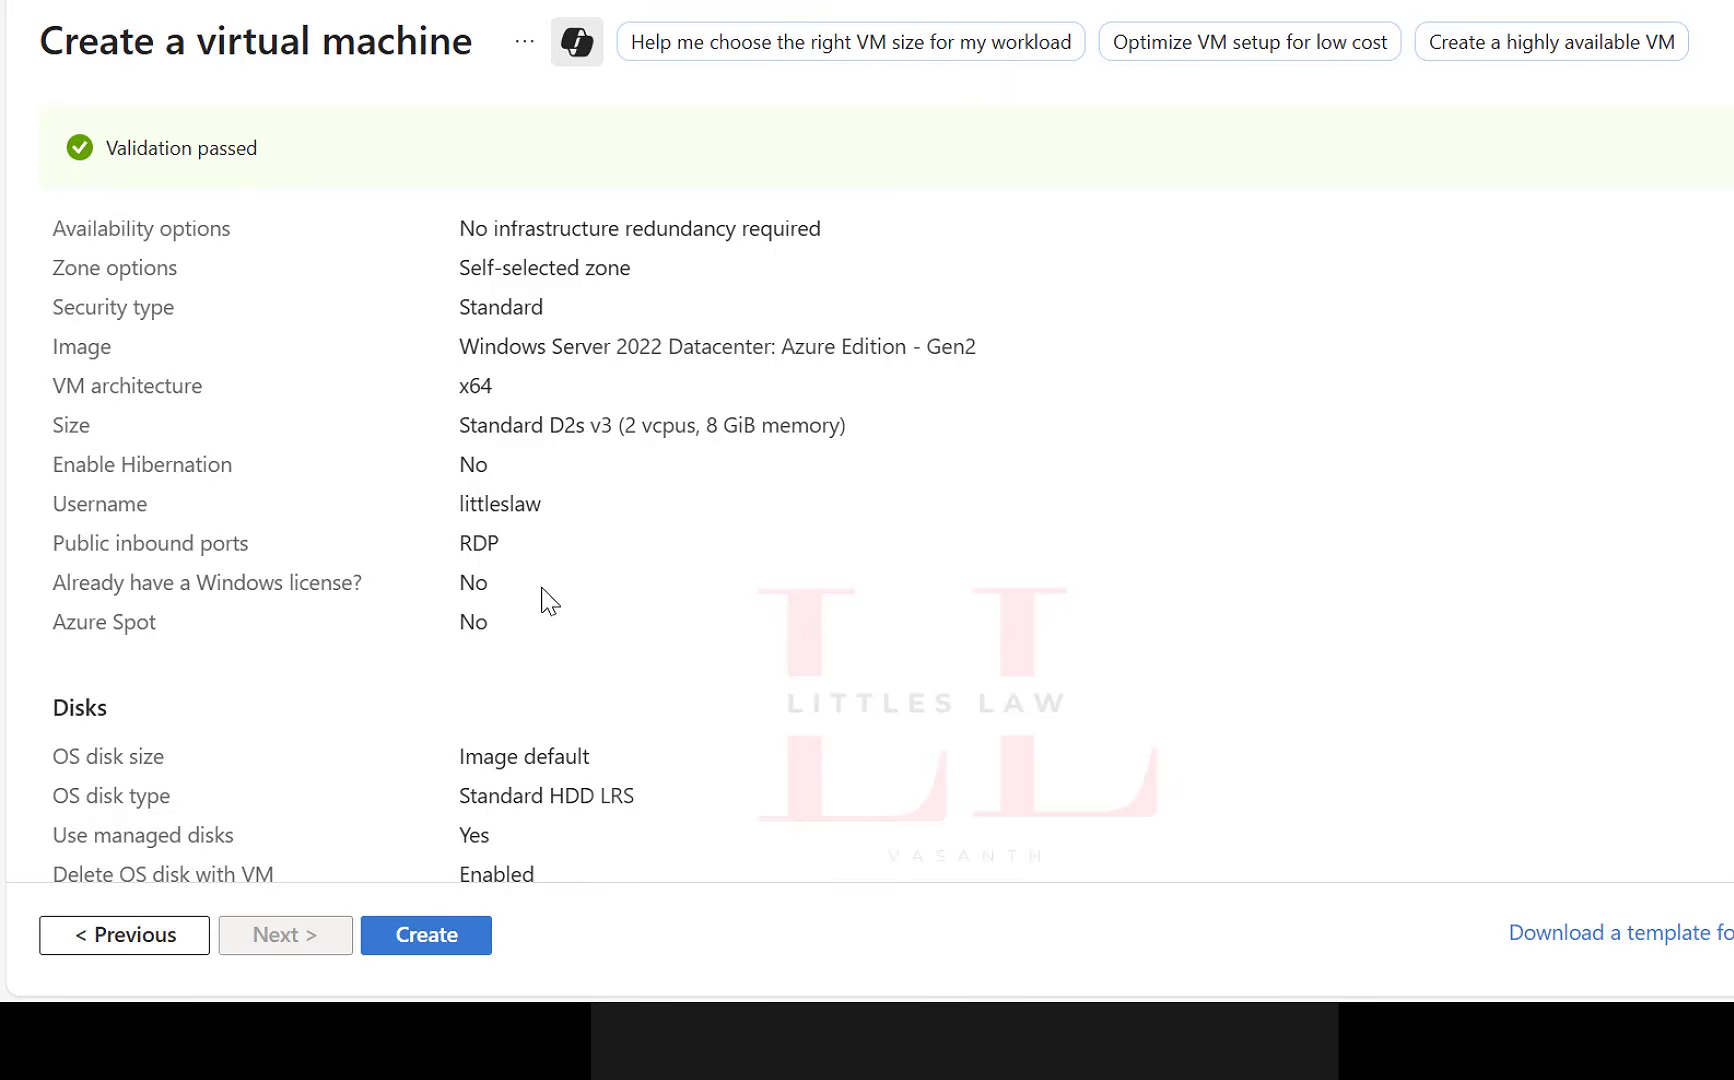
scroll(545, 590, down, 3)
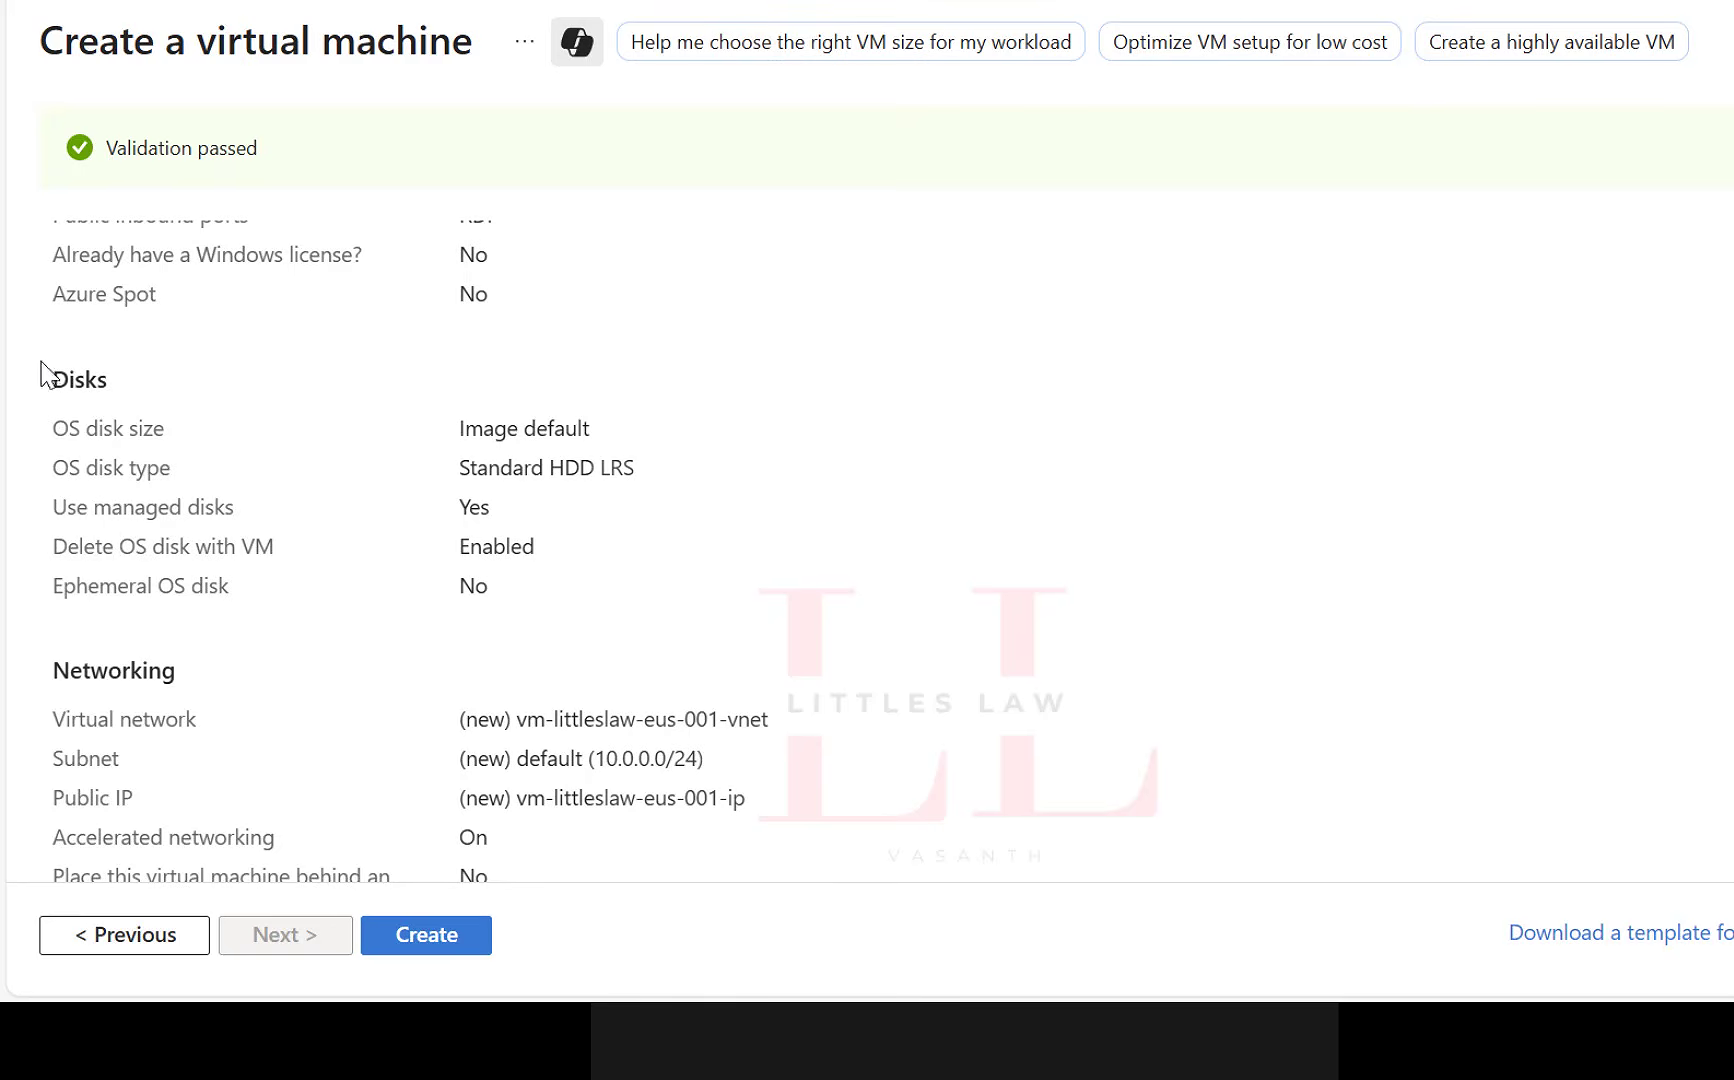
scroll(387, 673, down, 6)
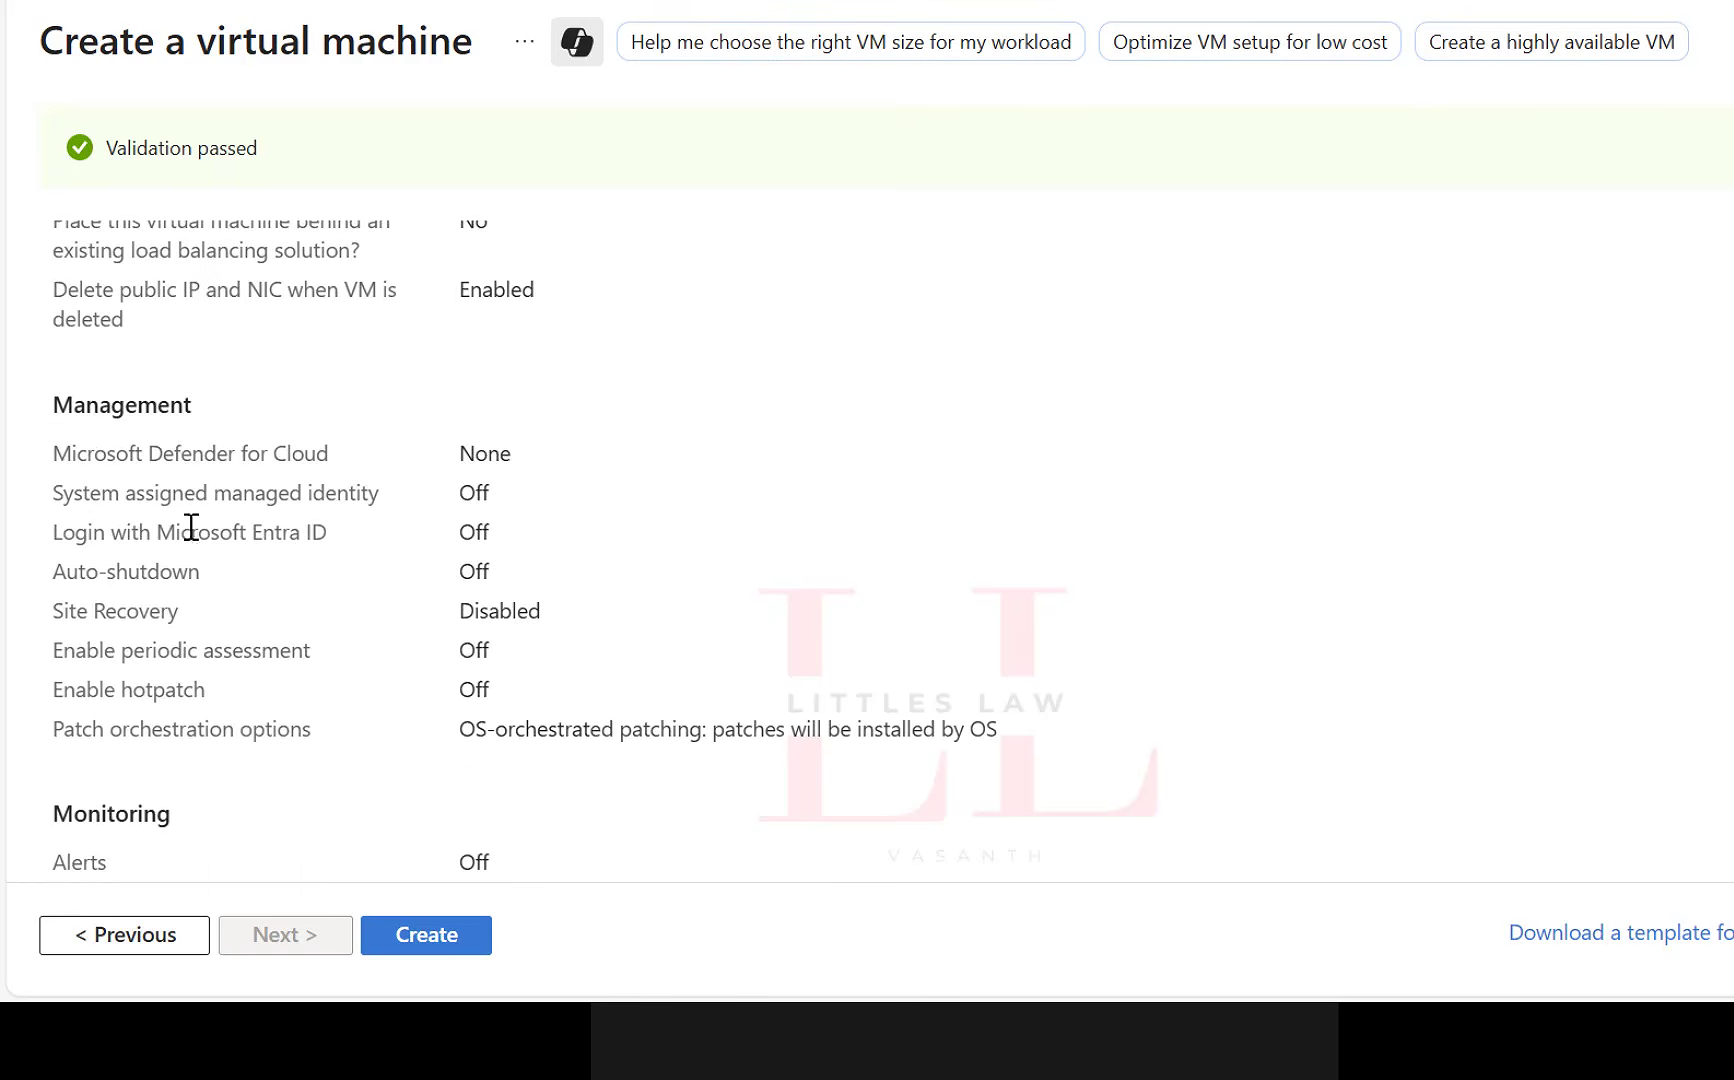
scroll(191, 527, down, 8)
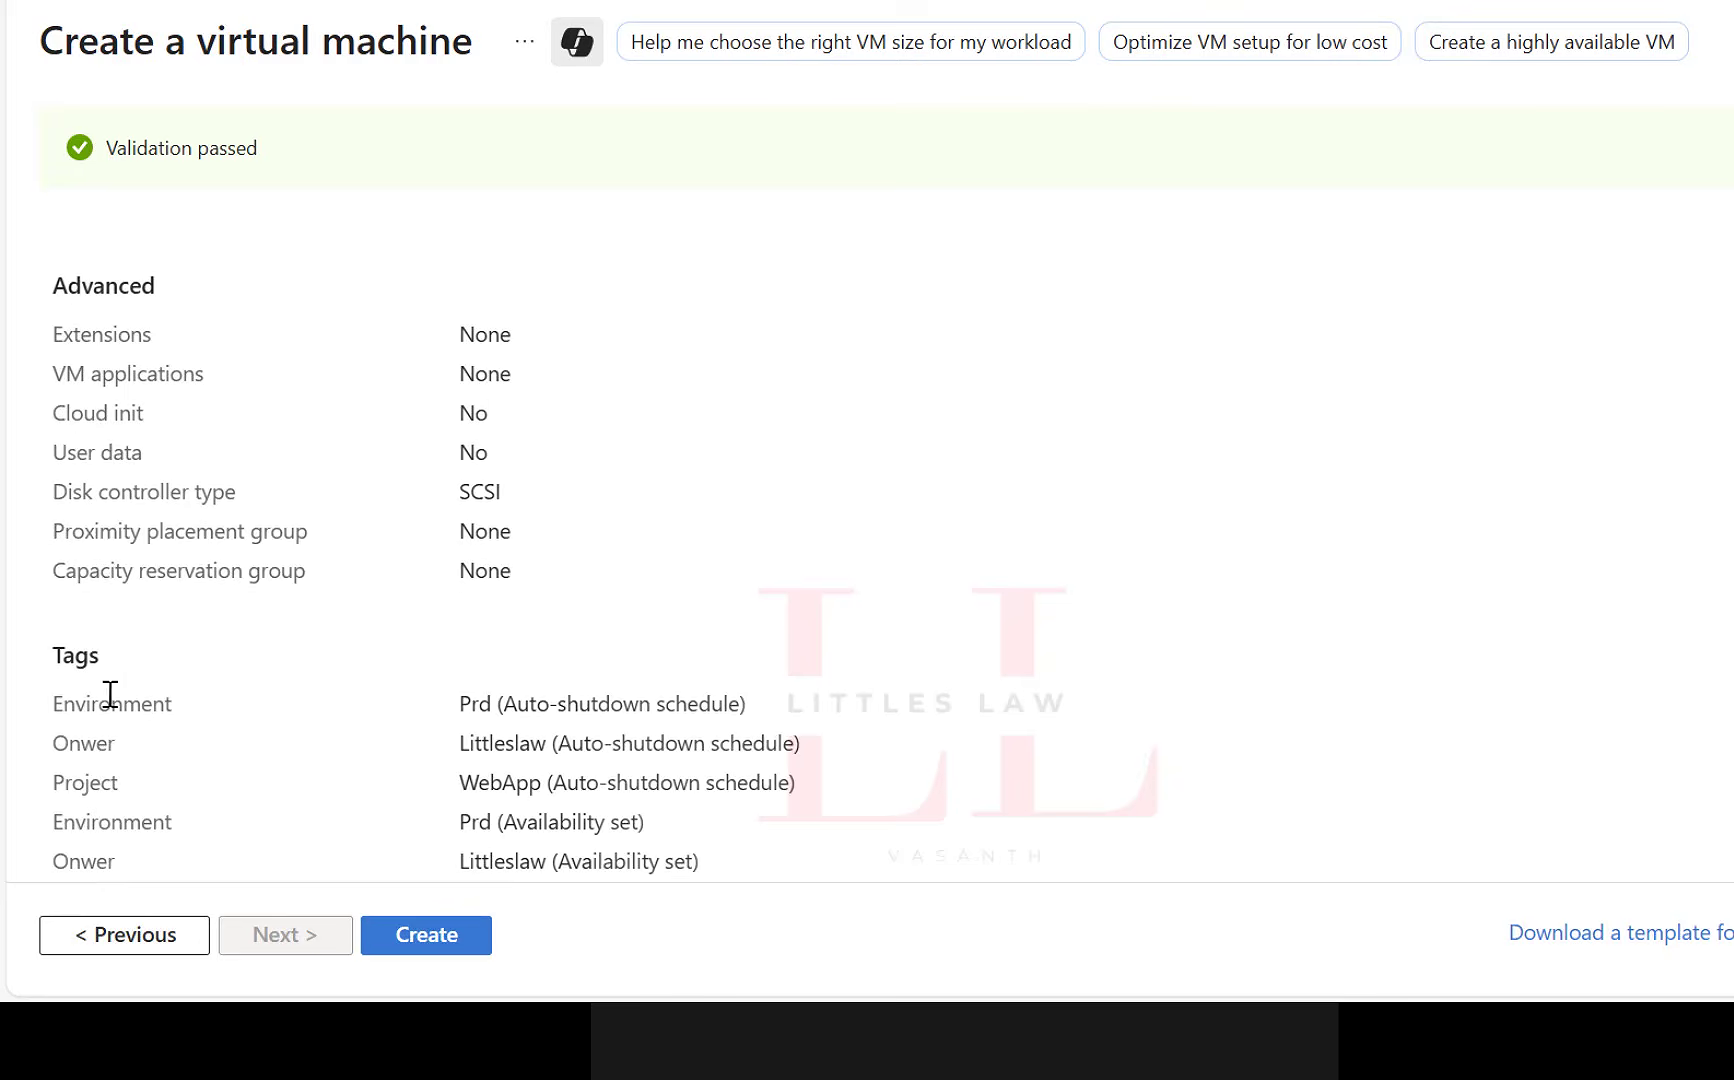
scroll(110, 693, down, 5)
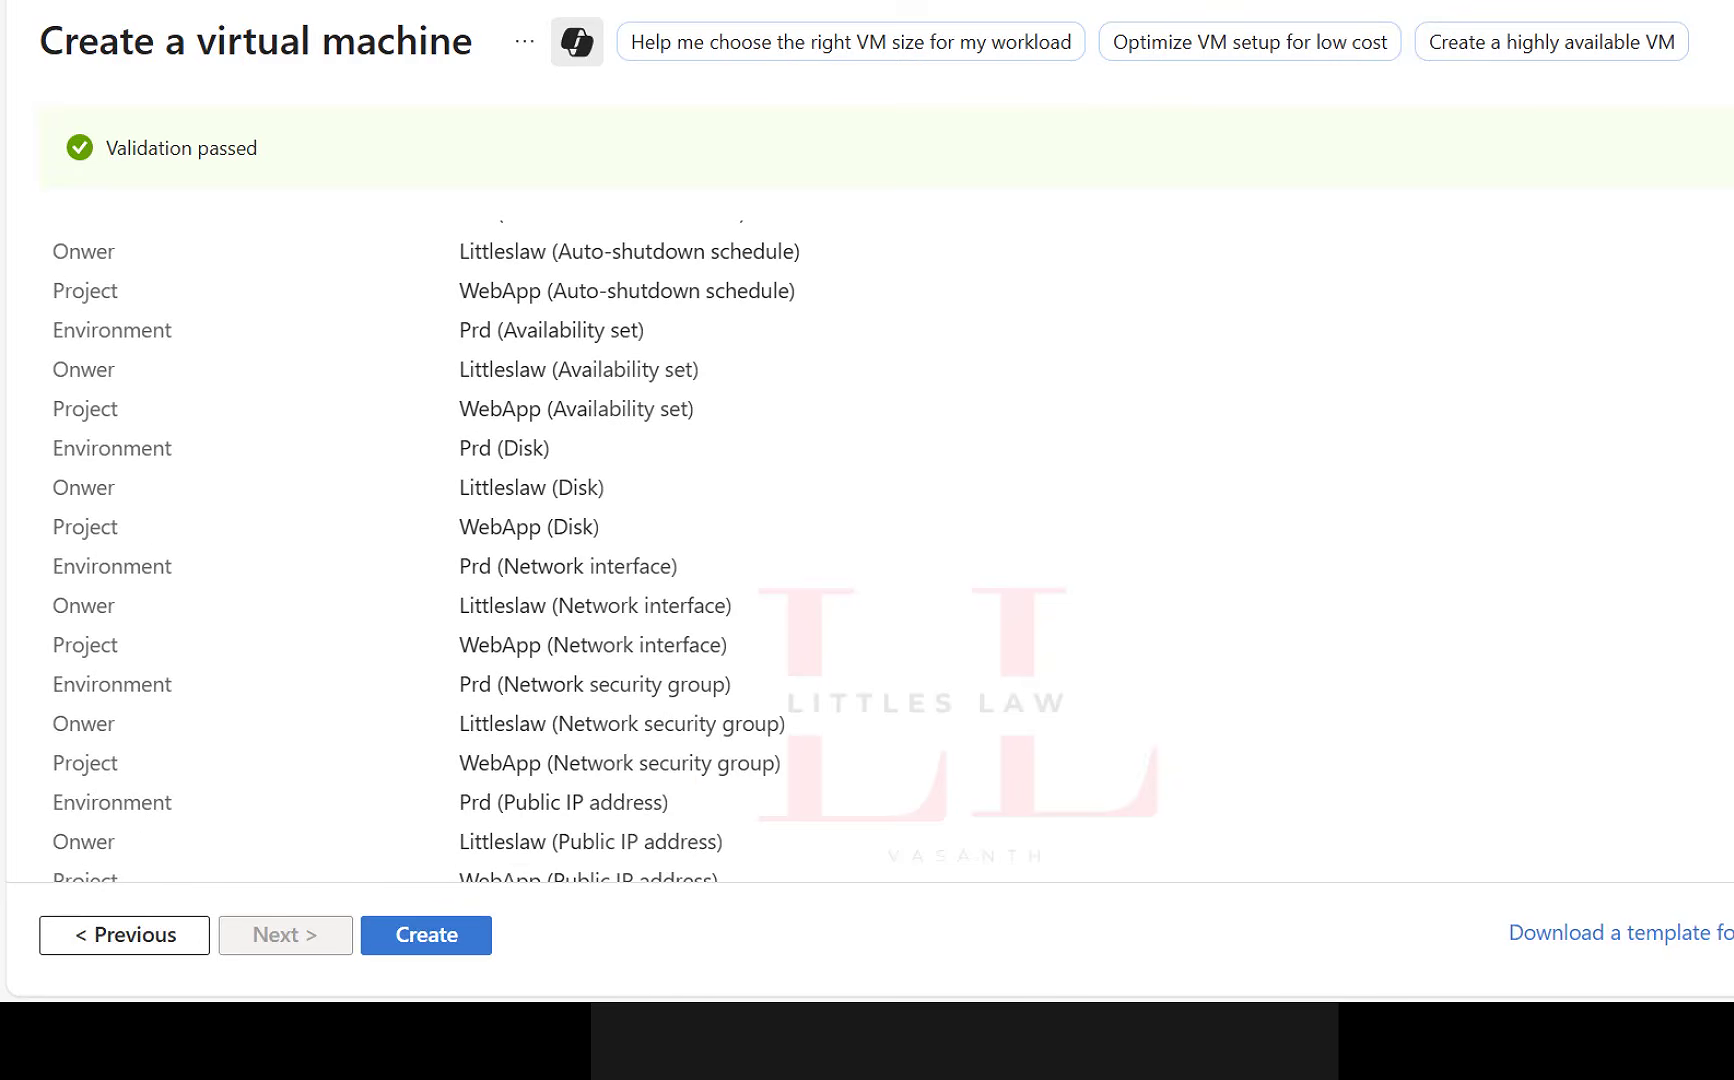
Submit the validated configuration to create the virtual machine.
click(408, 945)
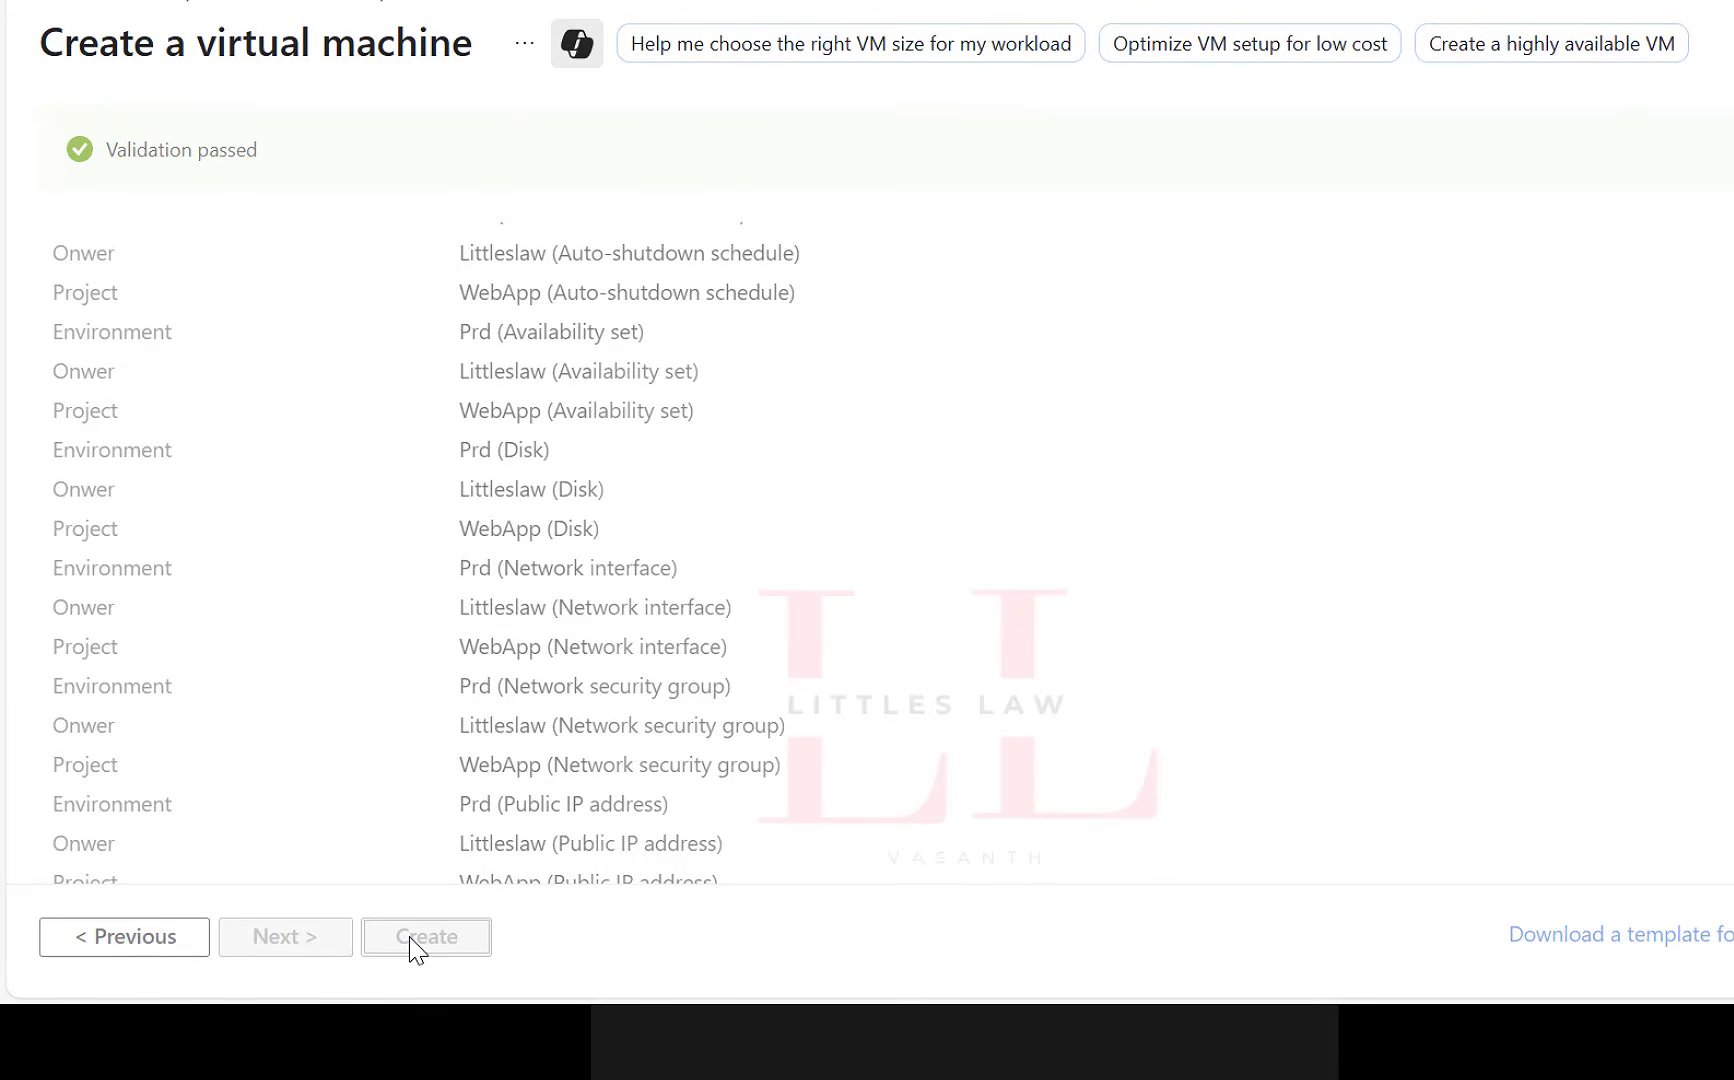